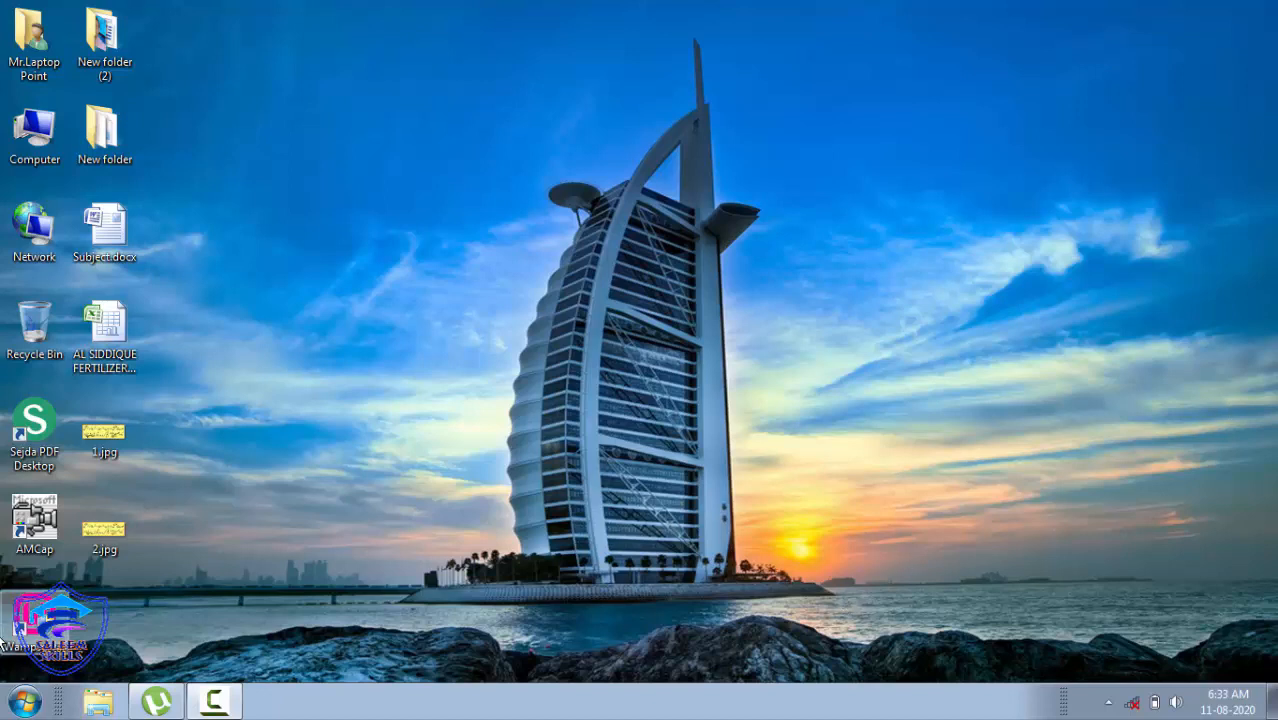
Step: Launch Adobe Photoshop 7.0 and create a white A4 RGB document with width and height measured in inches
{"action": "left_click", "coordinate": [24, 702]}
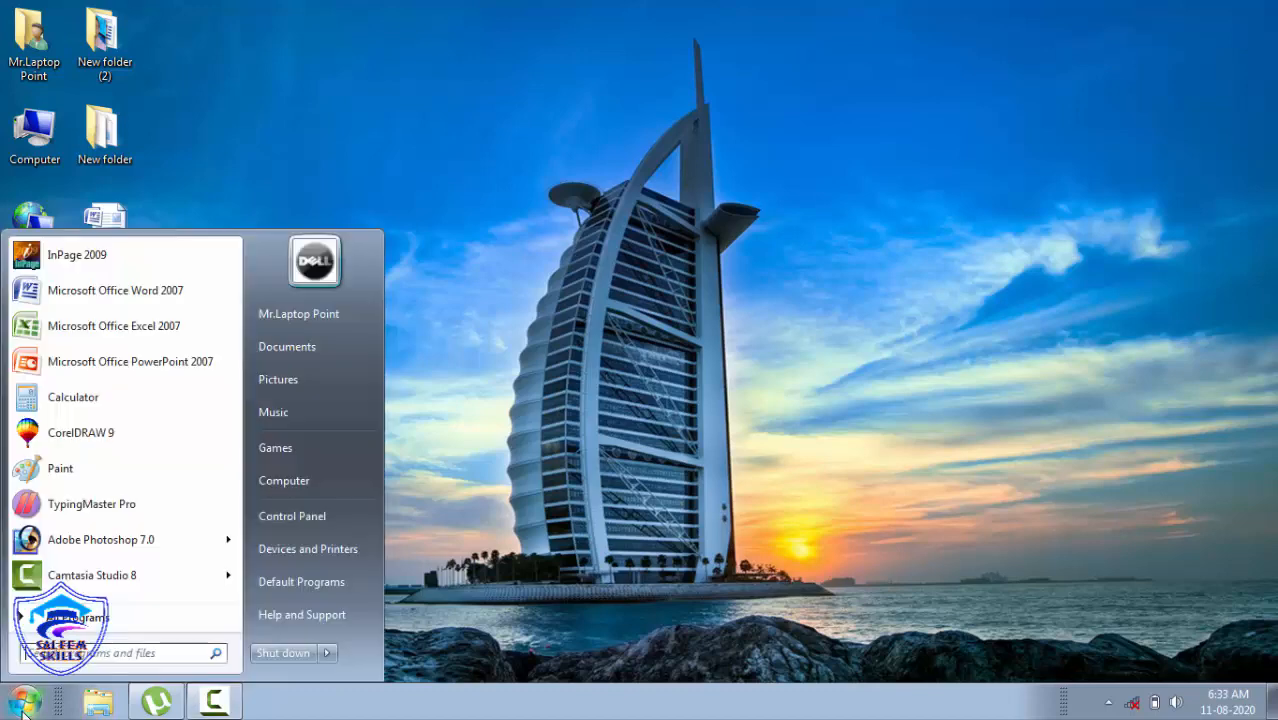
{"action": "left_click", "coordinate": [129, 535]}
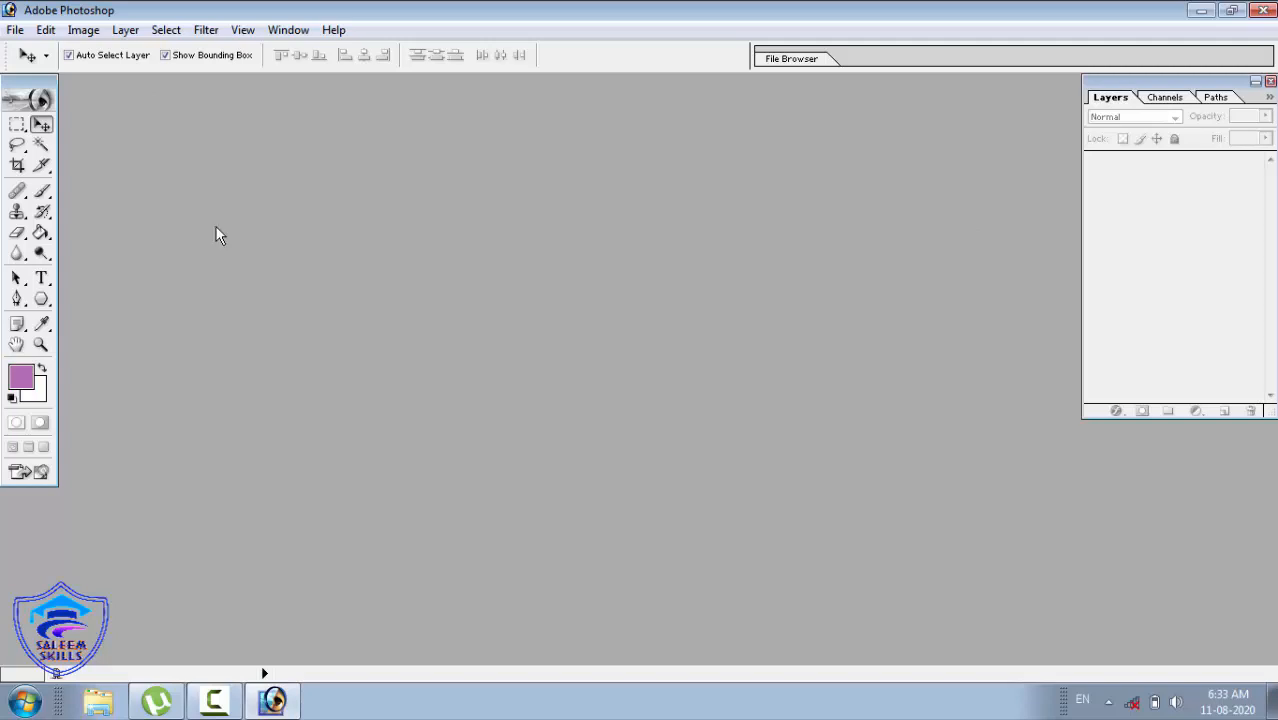
{"action": "left_click", "coordinate": [16, 31]}
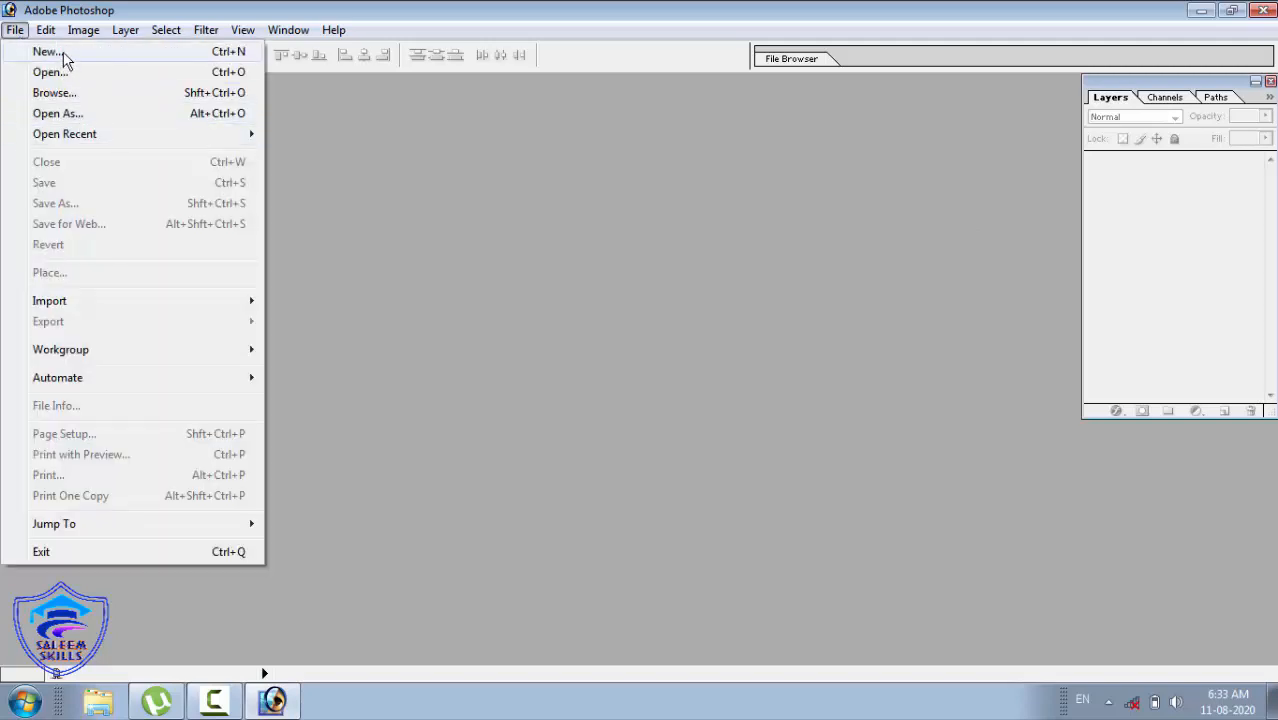
{"action": "left_click", "coordinate": [62, 56]}
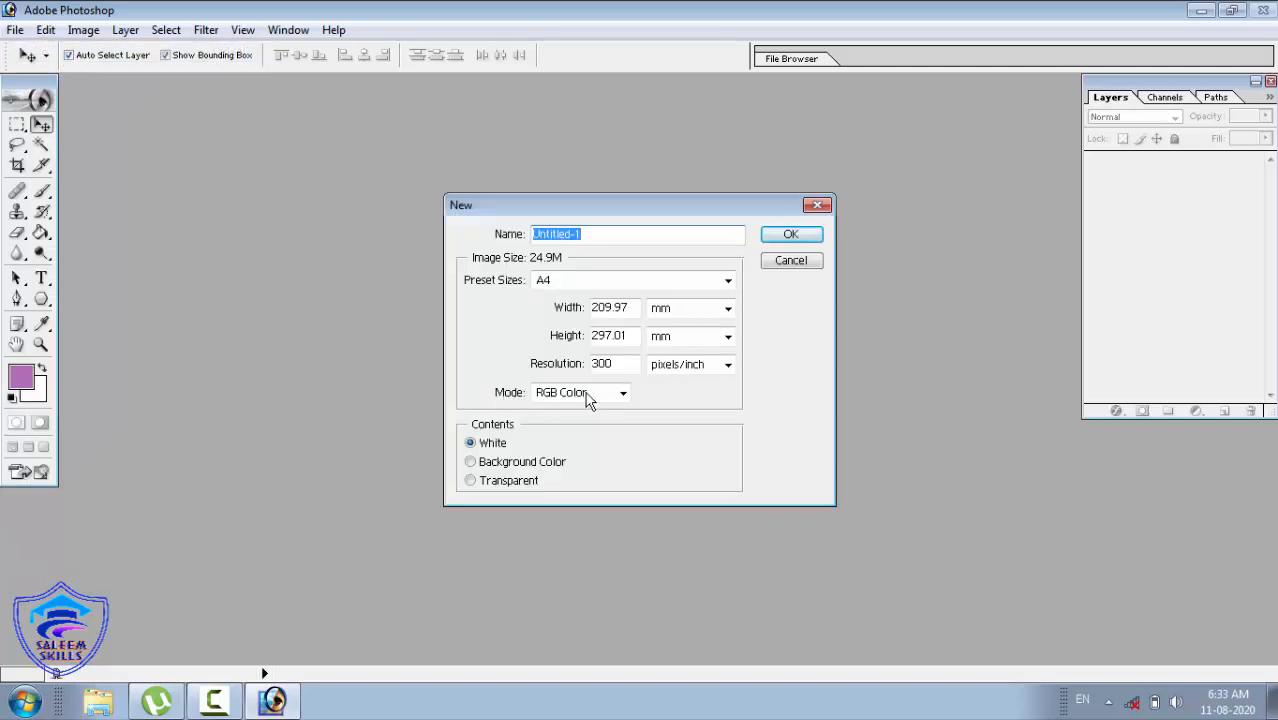
{"action": "left_click", "coordinate": [728, 309]}
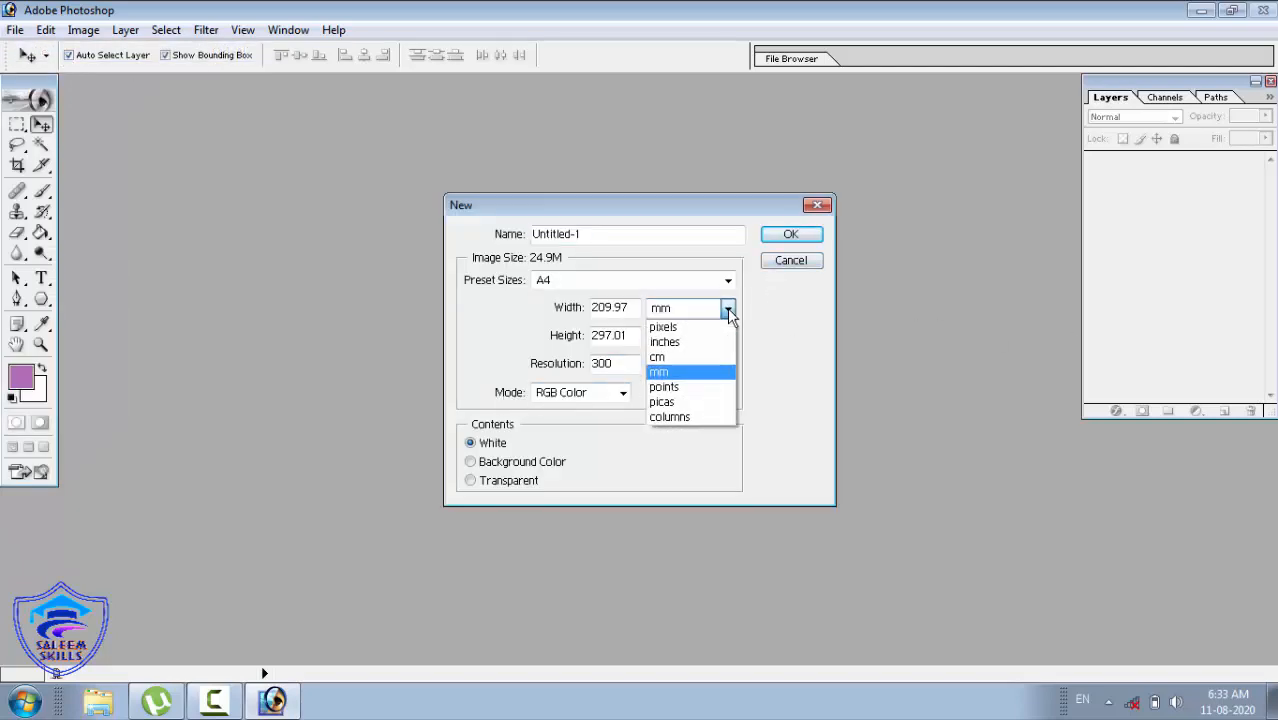
{"action": "left_click", "coordinate": [665, 342]}
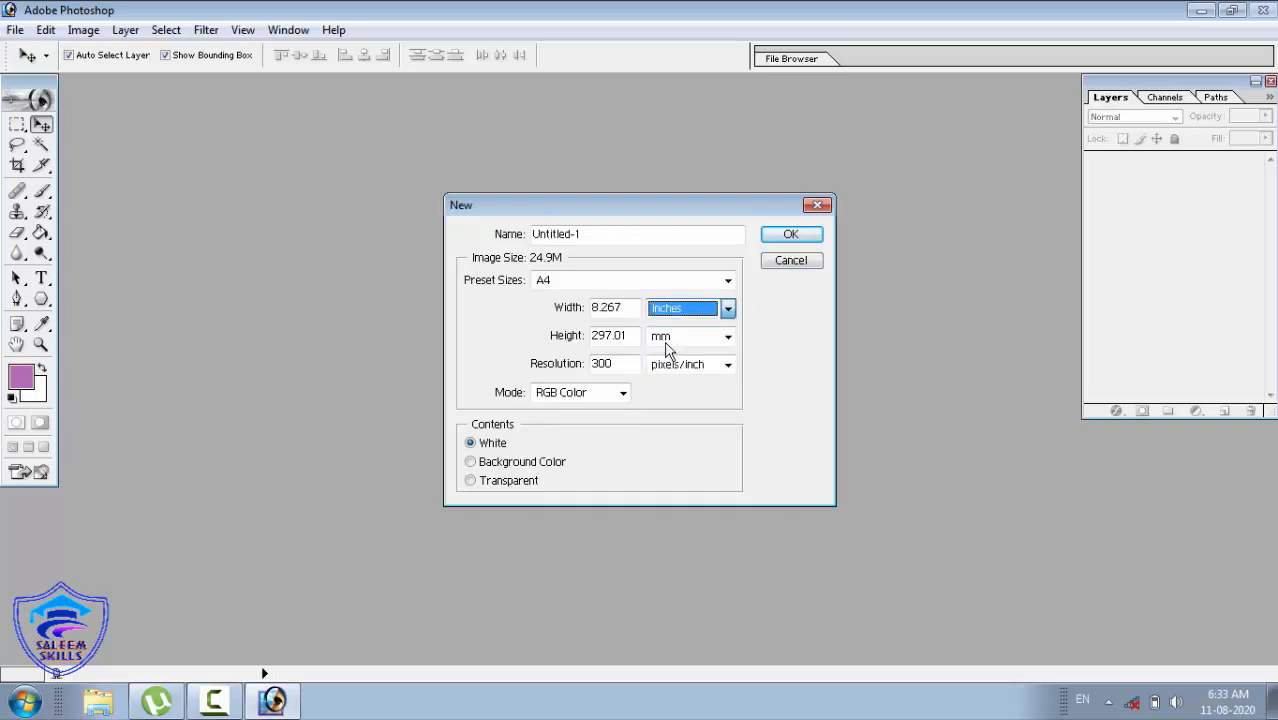
{"action": "left_click", "coordinate": [680, 344]}
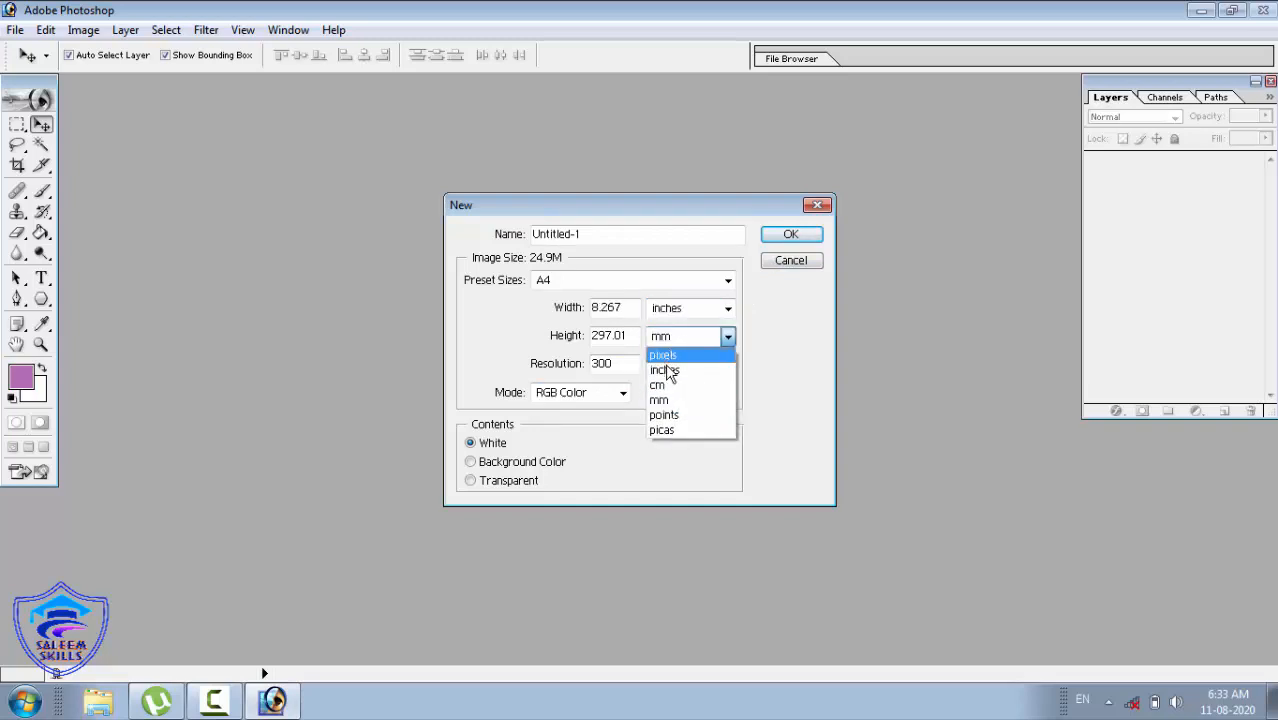
{"action": "left_click", "coordinate": [666, 367]}
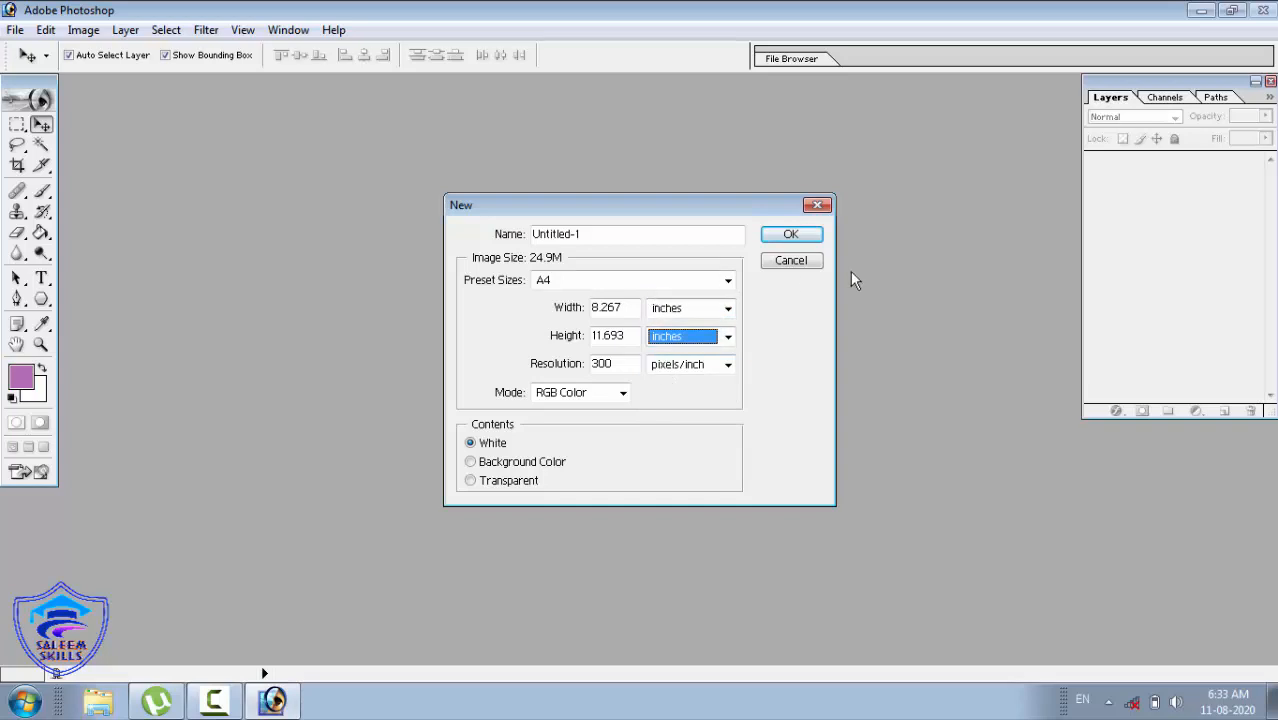
{"action": "left_click", "coordinate": [789, 238]}
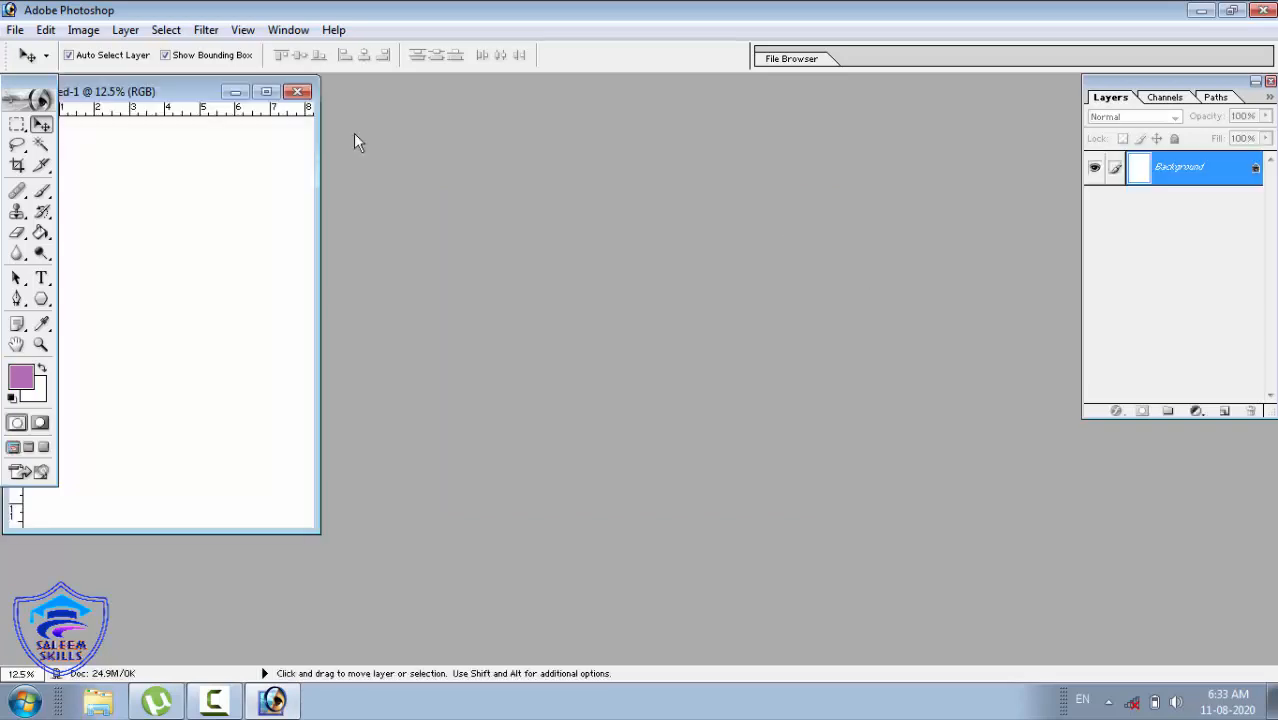
Step: Maximize the document window and fit the whole blank page on screen
{"action": "left_click_drag", "start_coordinate": [163, 95], "coordinate": [576, 108]}
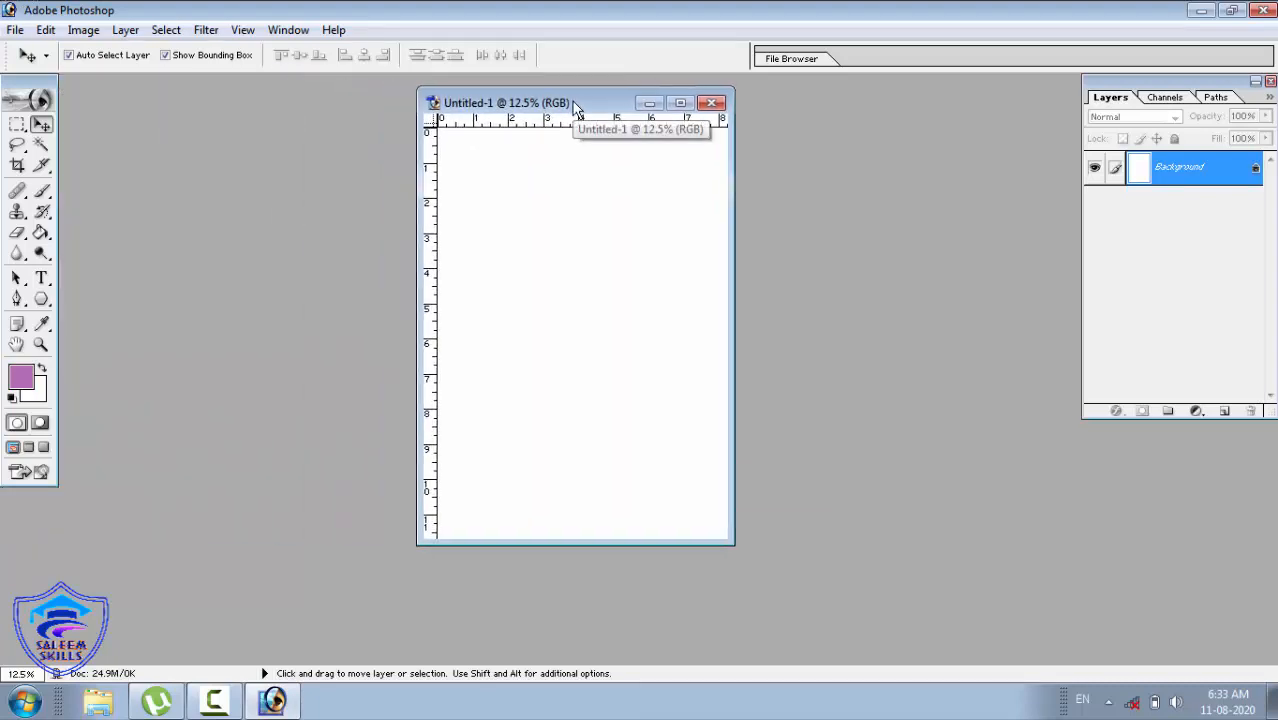
{"action": "left_click", "coordinate": [680, 104]}
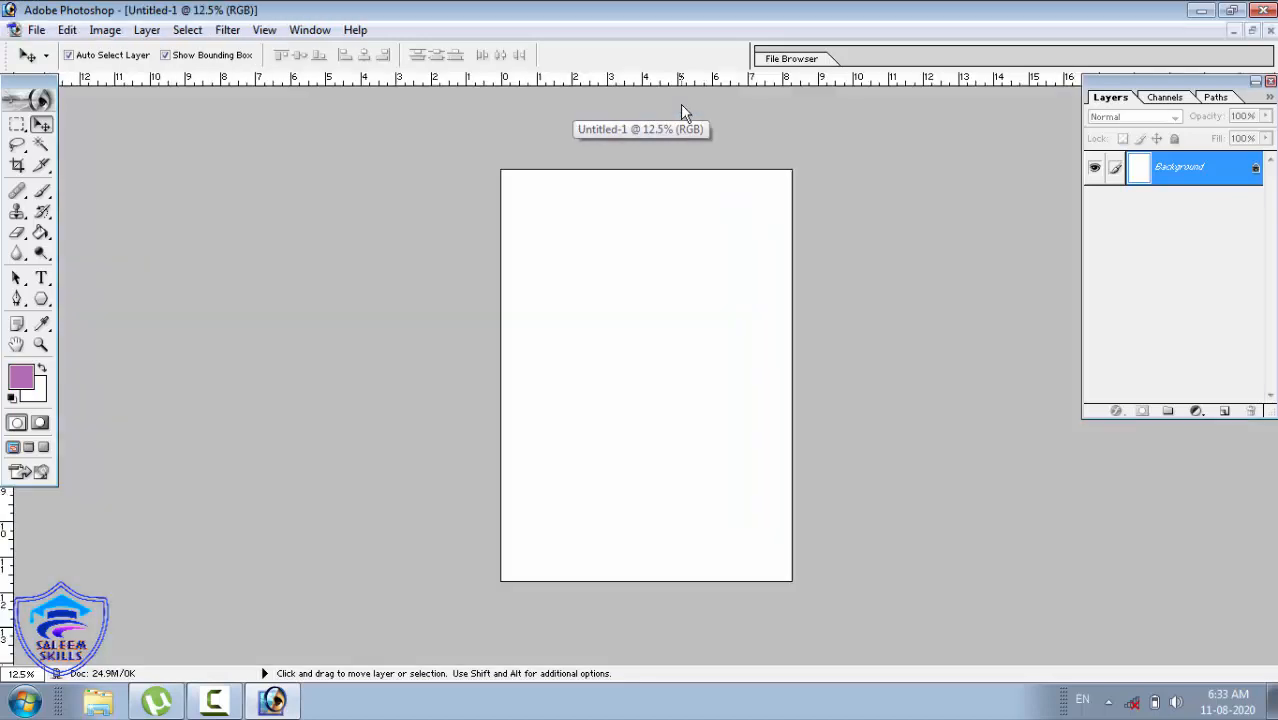
{"action": "left_click", "coordinate": [41, 344]}
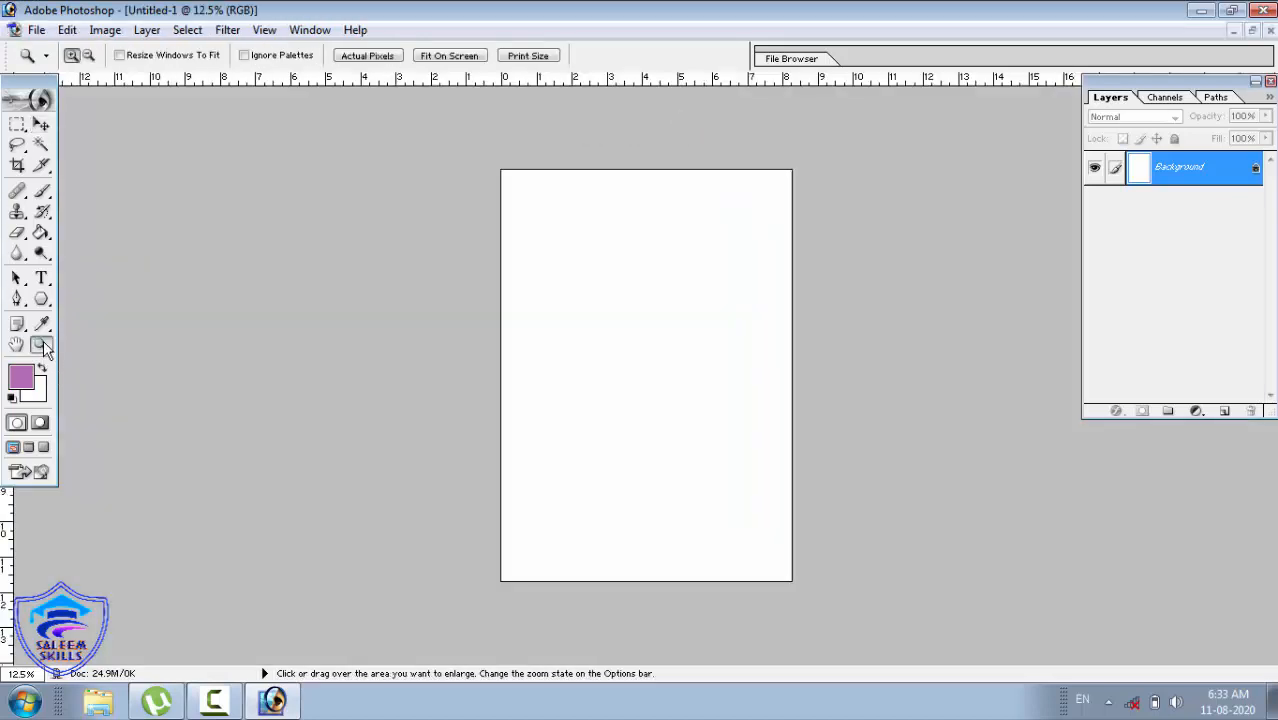
{"action": "right_click", "coordinate": [642, 235]}
{"action": "left_click", "coordinate": [680, 249]}
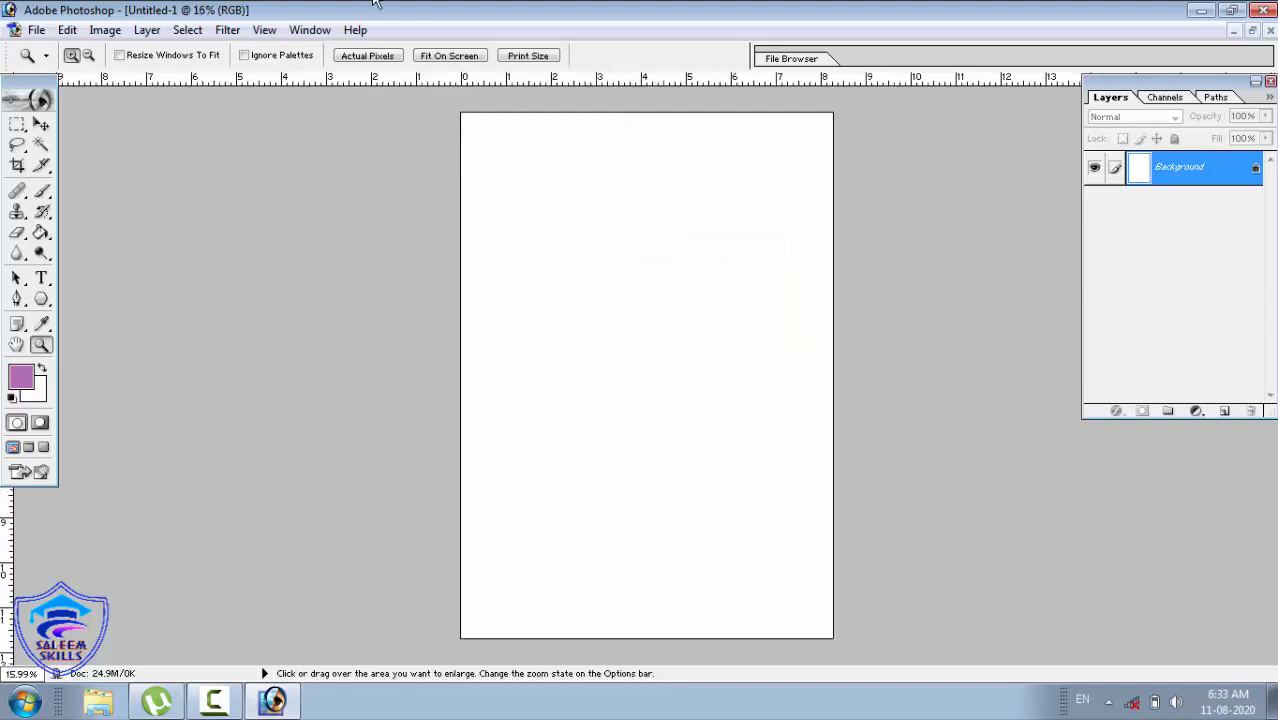
{"action": "left_click", "coordinate": [147, 31]}
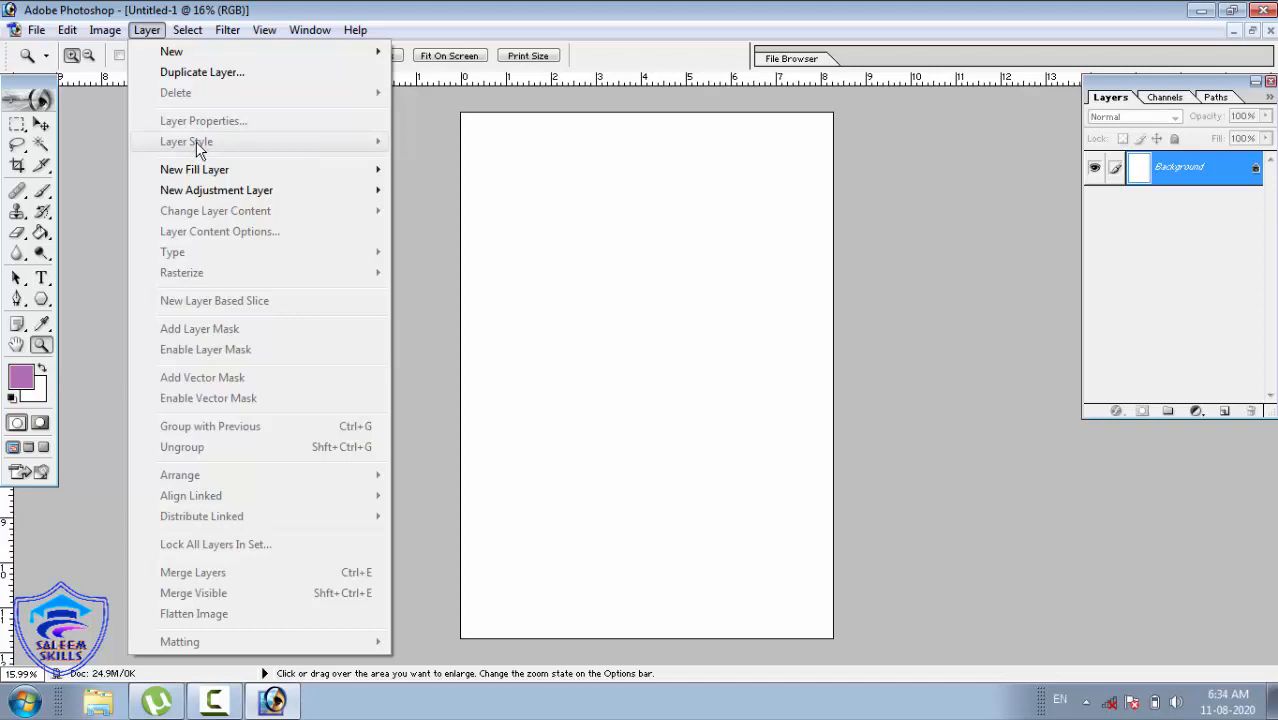
{"action": "left_click", "coordinate": [630, 292]}
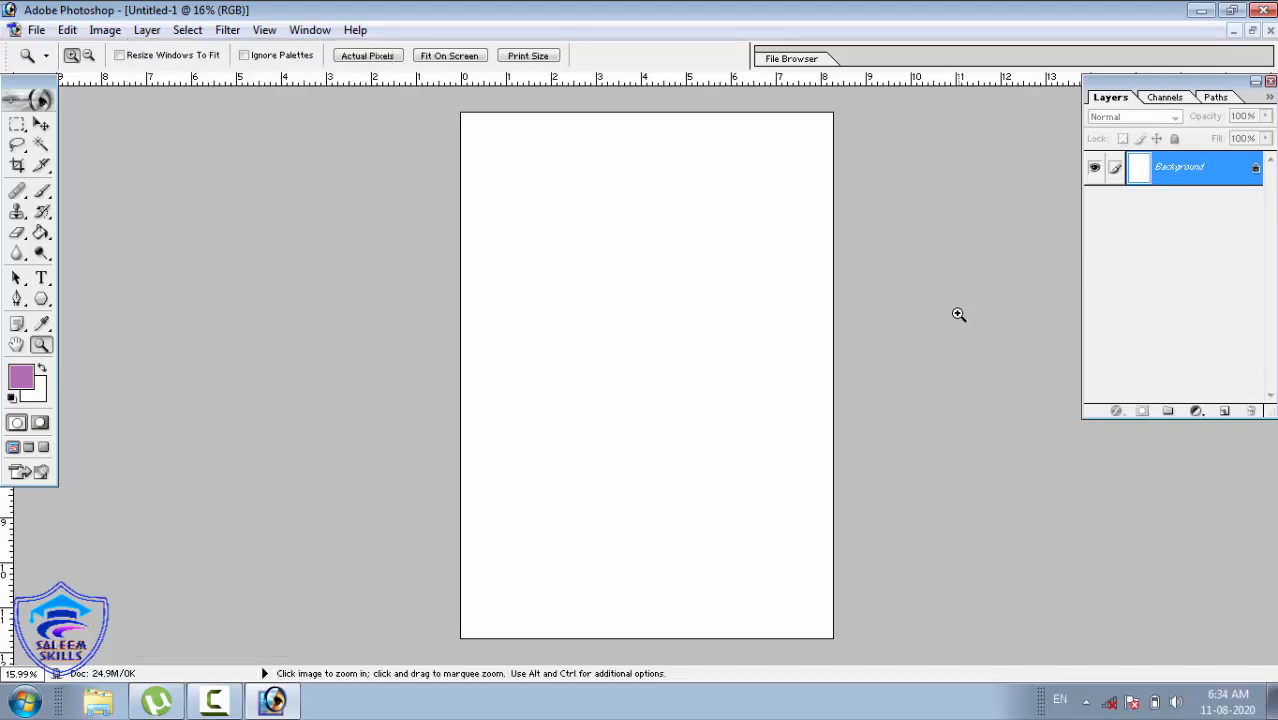
Step: Add a new layer and enter the text "PAKISTAN" near the page's upper-left corner
{"action": "left_click", "coordinate": [1224, 414]}
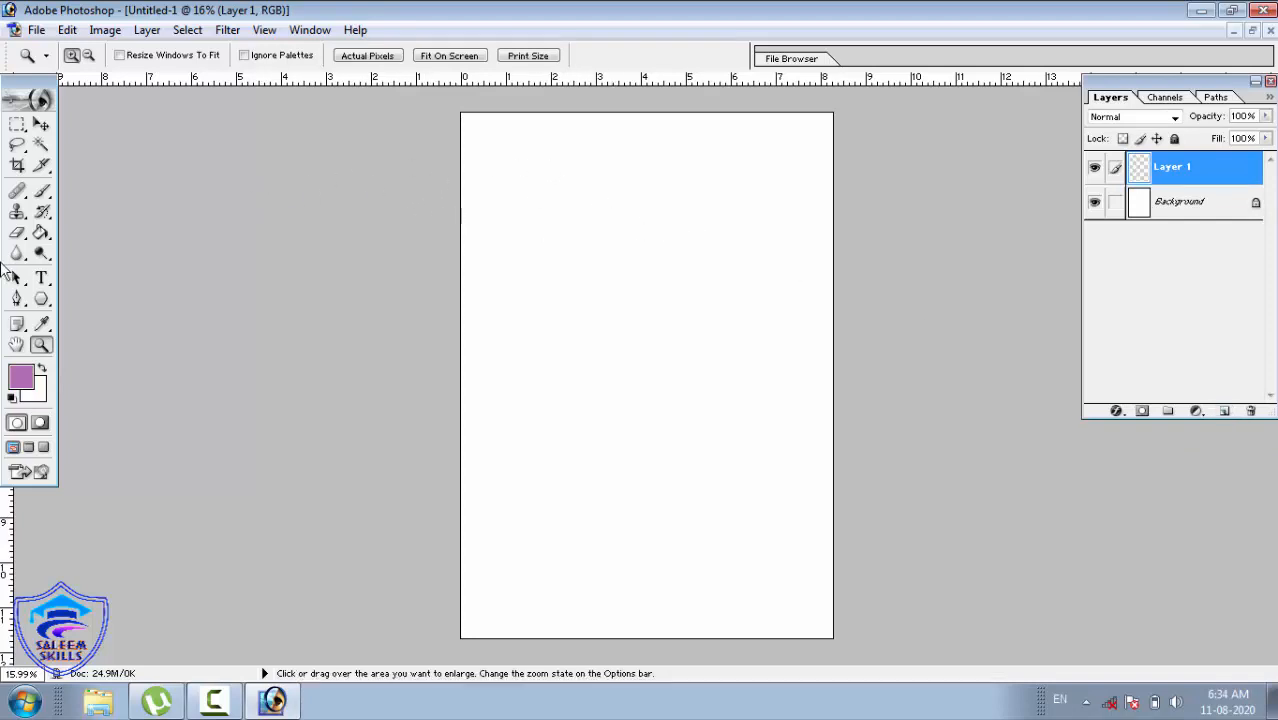
{"action": "left_click", "coordinate": [41, 281]}
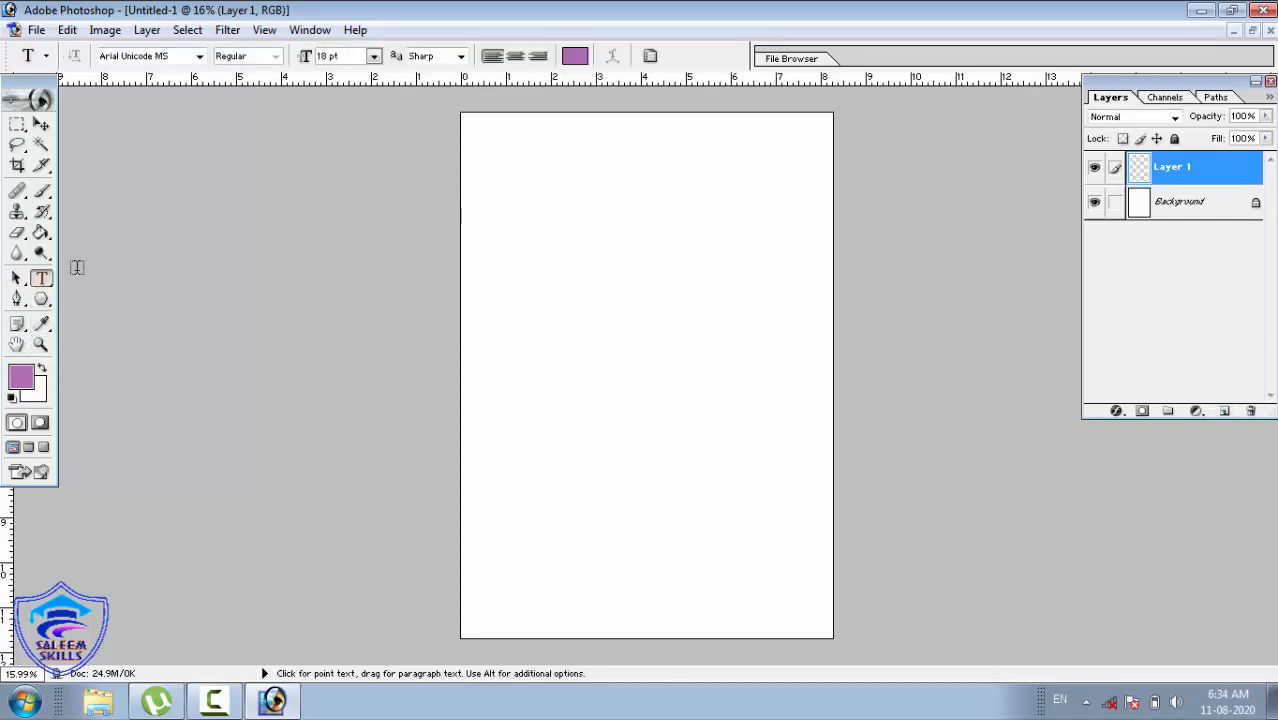
{"action": "left_click", "coordinate": [504, 176]}
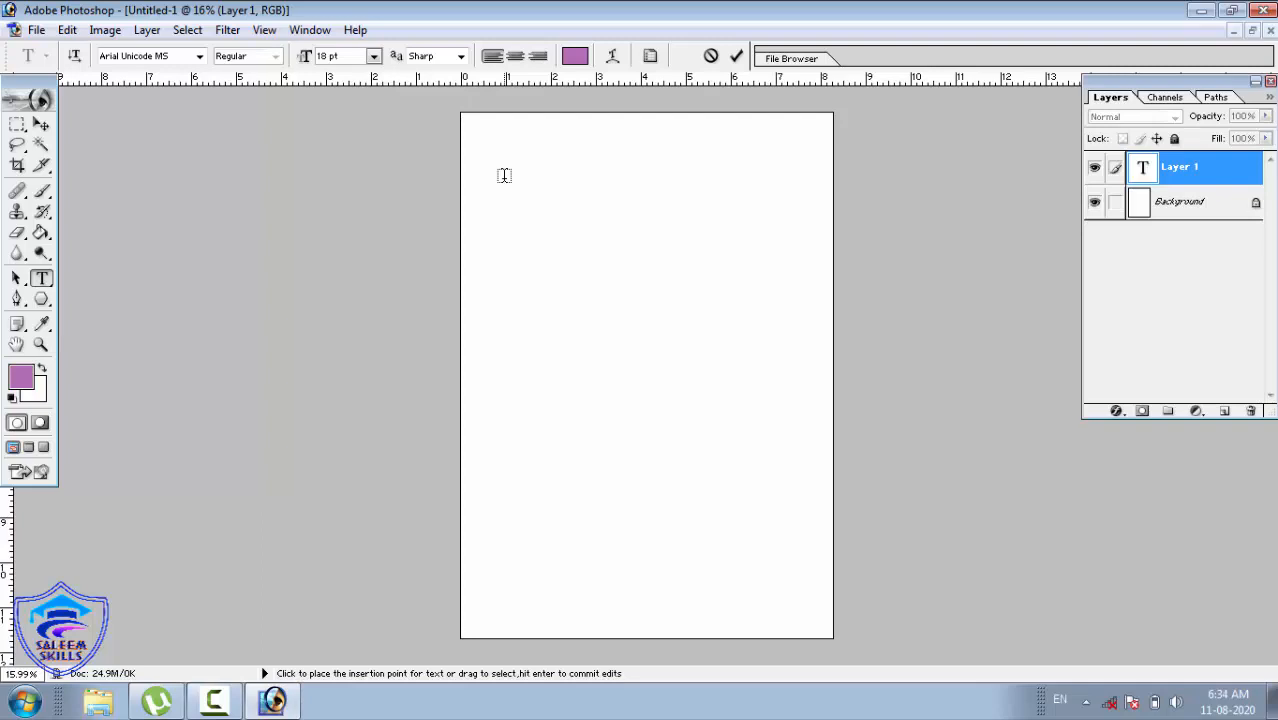
{"action": "type", "text": "PAKISTAN"}
Step: Format the whole PAKISTAN text as 72 pt Arial Bold
{"action": "key", "text": "ctrl+a"}
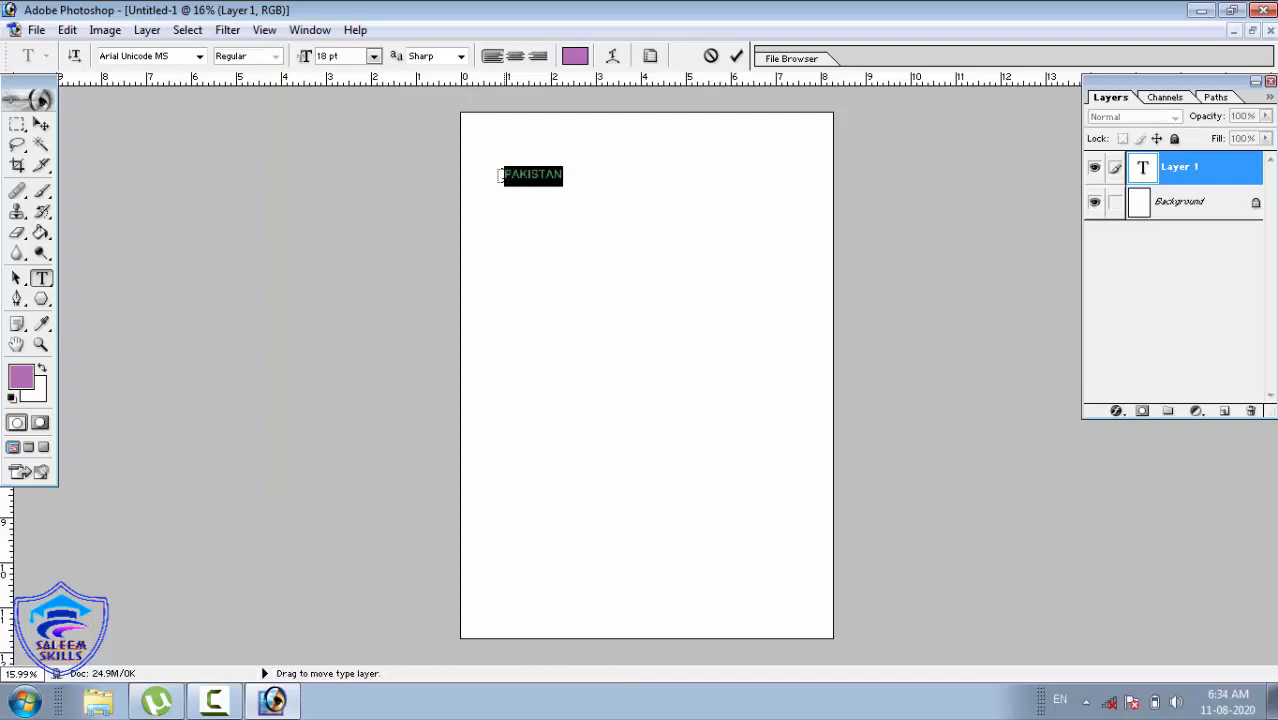
{"action": "left_click", "coordinate": [373, 57]}
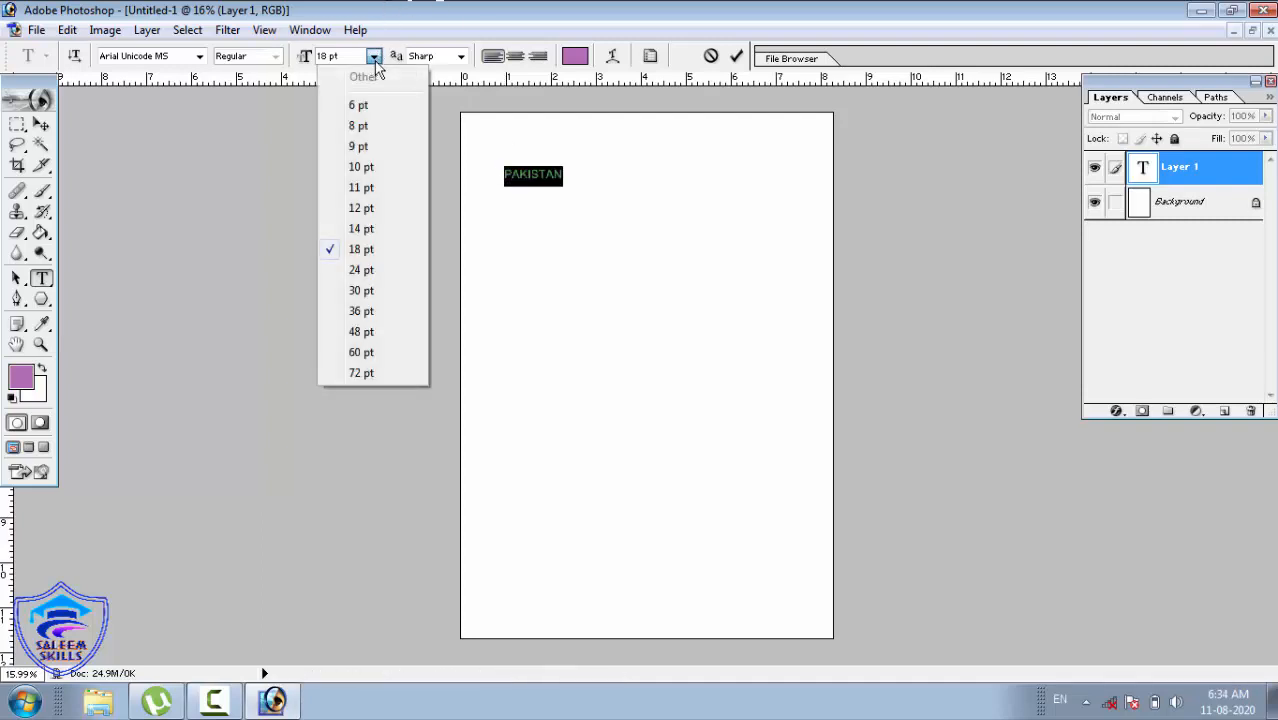
{"action": "left_click", "coordinate": [360, 373]}
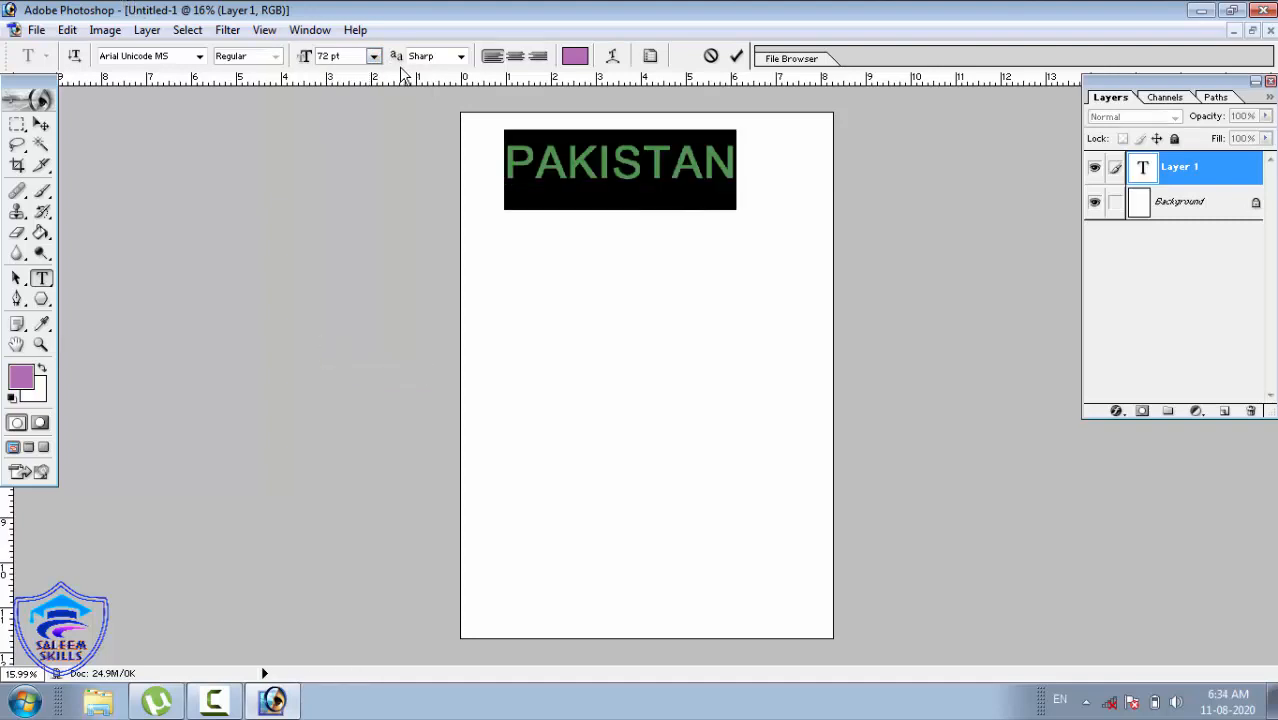
{"action": "left_click", "coordinate": [200, 58]}
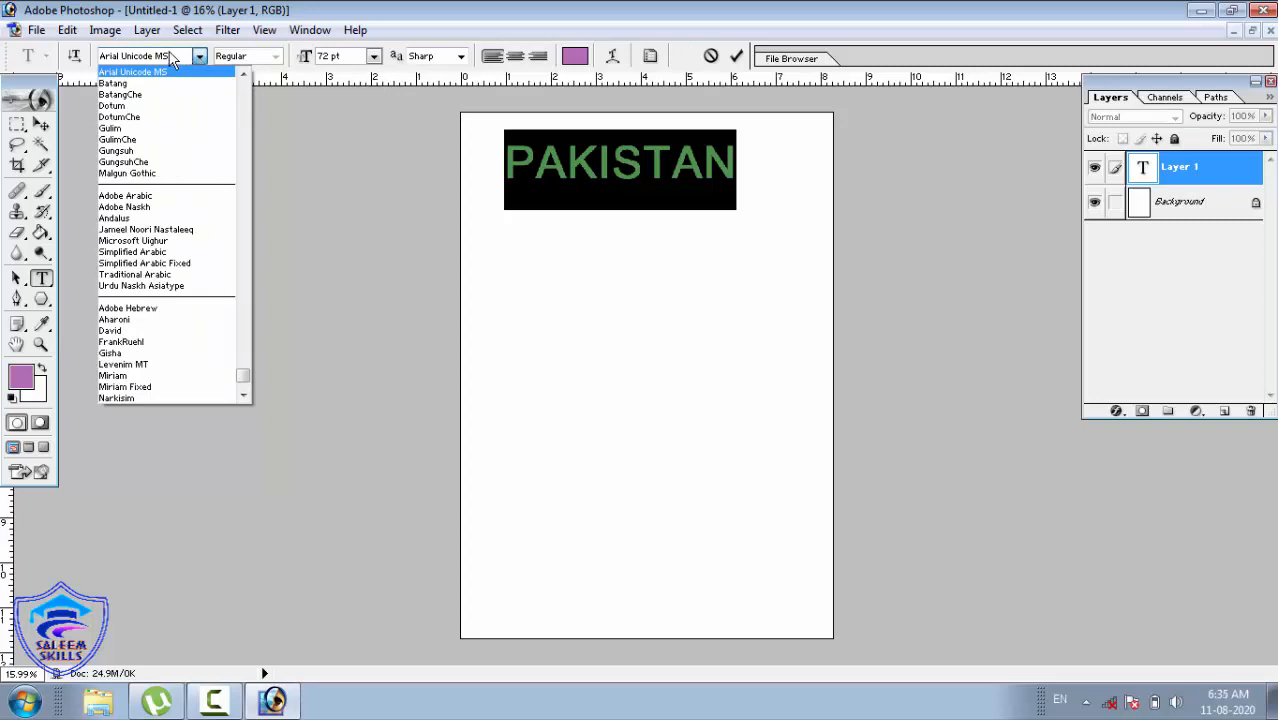
{"action": "left_click", "coordinate": [172, 57]}
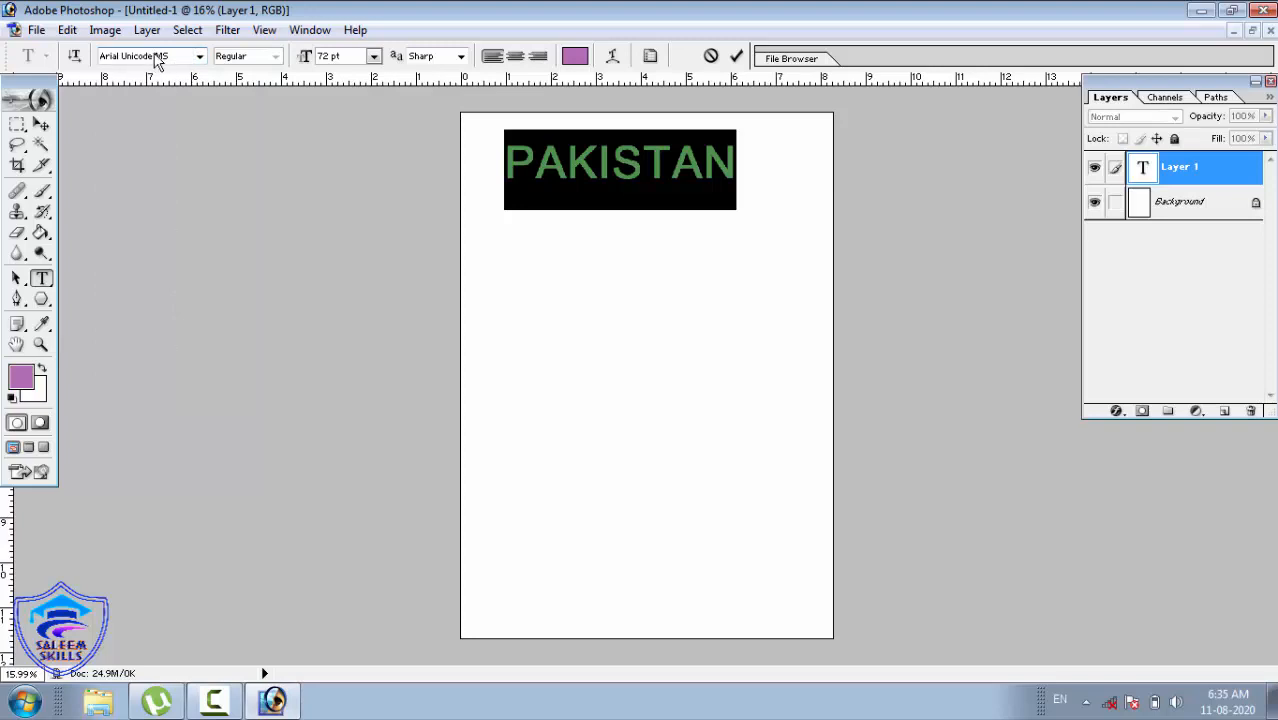
{"action": "left_click", "coordinate": [157, 58]}
{"action": "type", "text": "Arial"}
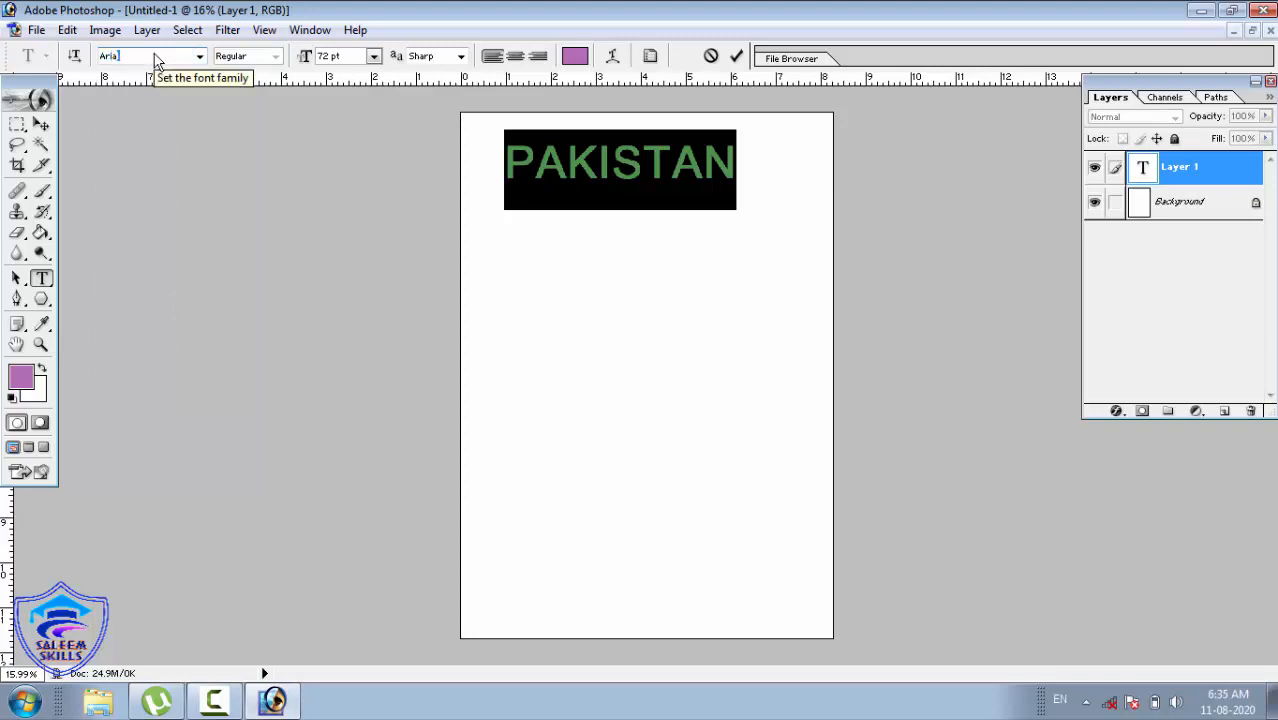
{"action": "key", "text": "Return"}
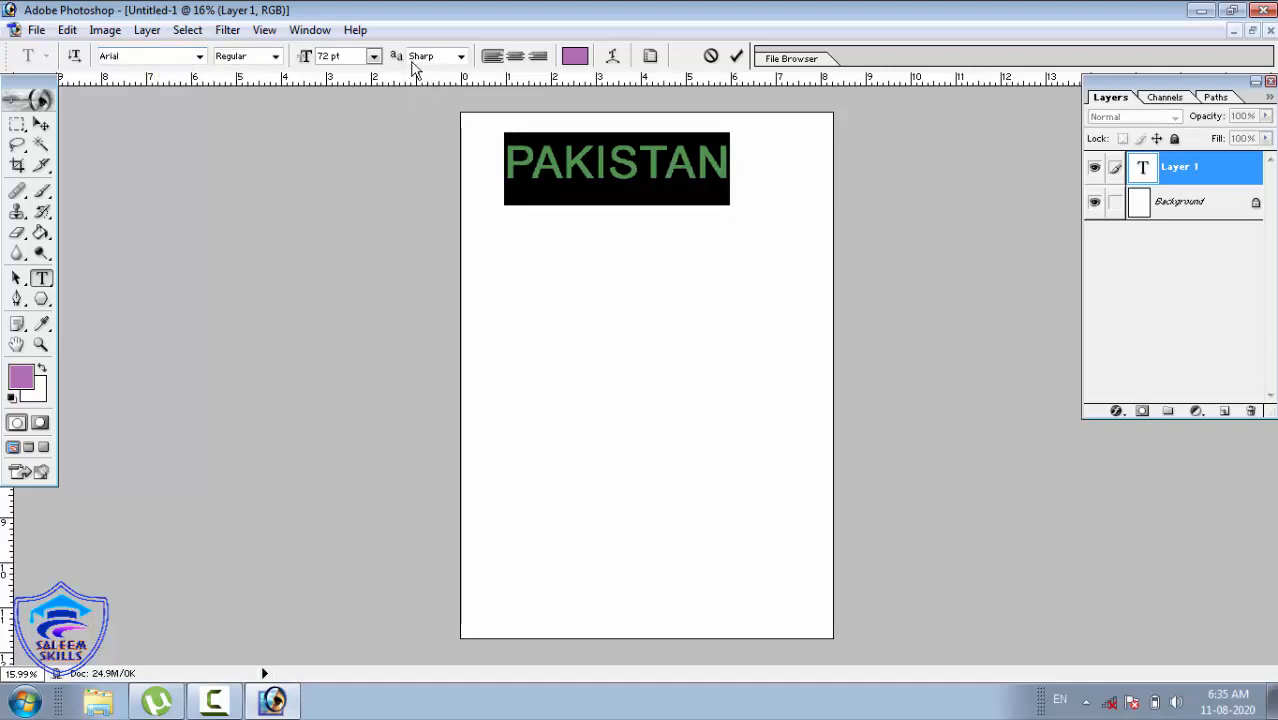
{"action": "left_click", "coordinate": [276, 57]}
{"action": "left_click", "coordinate": [237, 105]}
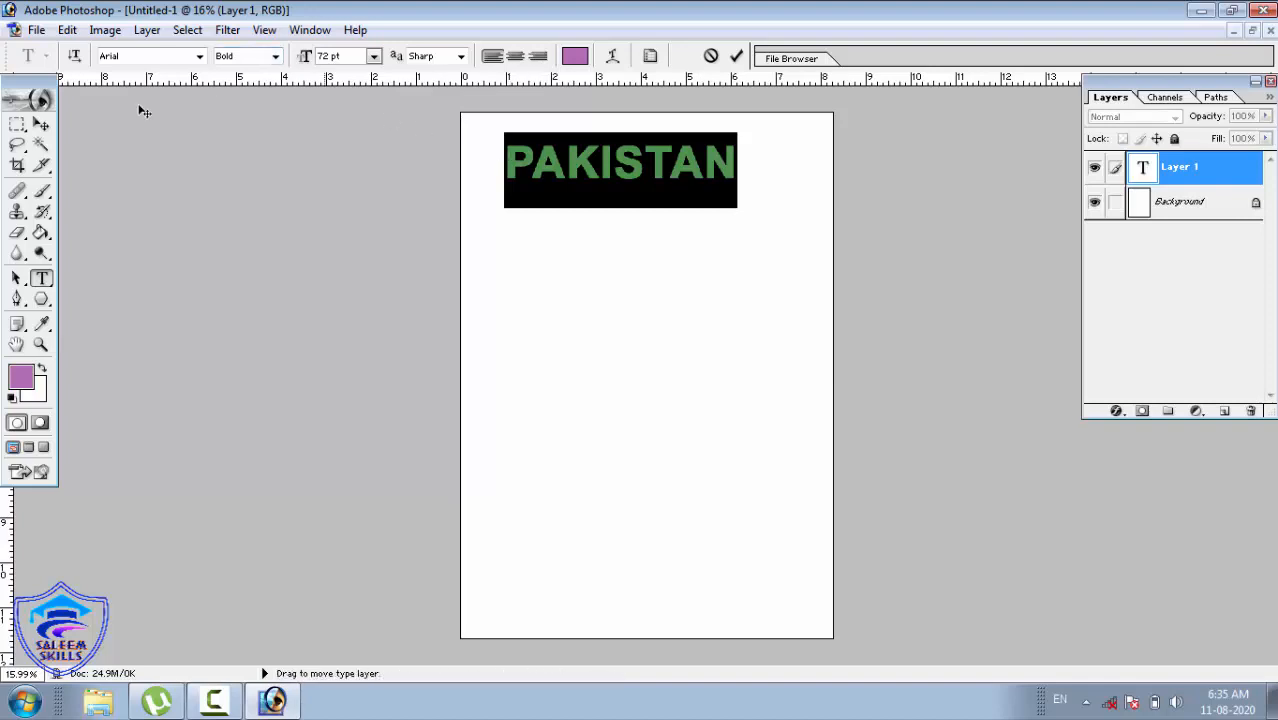
Step: Stretch the PAKISTAN text across the page to about 149% width and 234% height, and commit the transform
{"action": "left_click", "coordinate": [41, 122]}
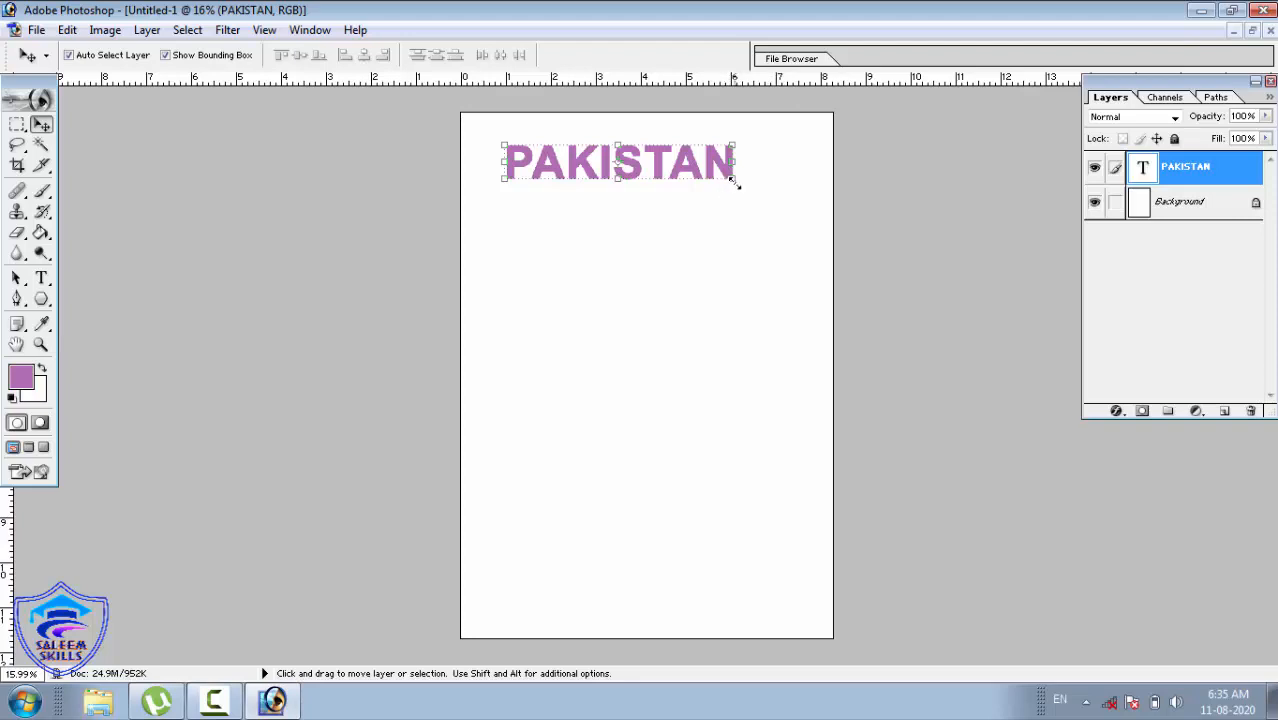
{"action": "left_click_drag", "start_coordinate": [736, 178], "coordinate": [822, 223]}
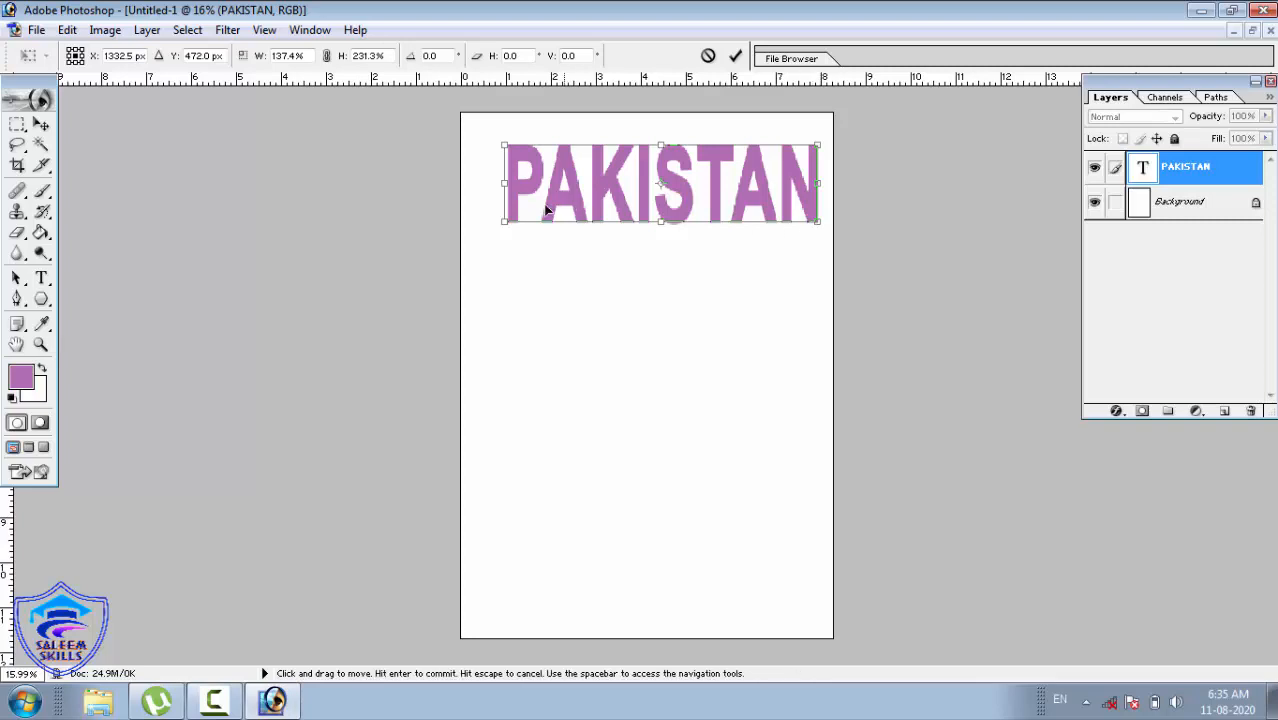
{"action": "left_click_drag", "start_coordinate": [502, 223], "coordinate": [474, 229]}
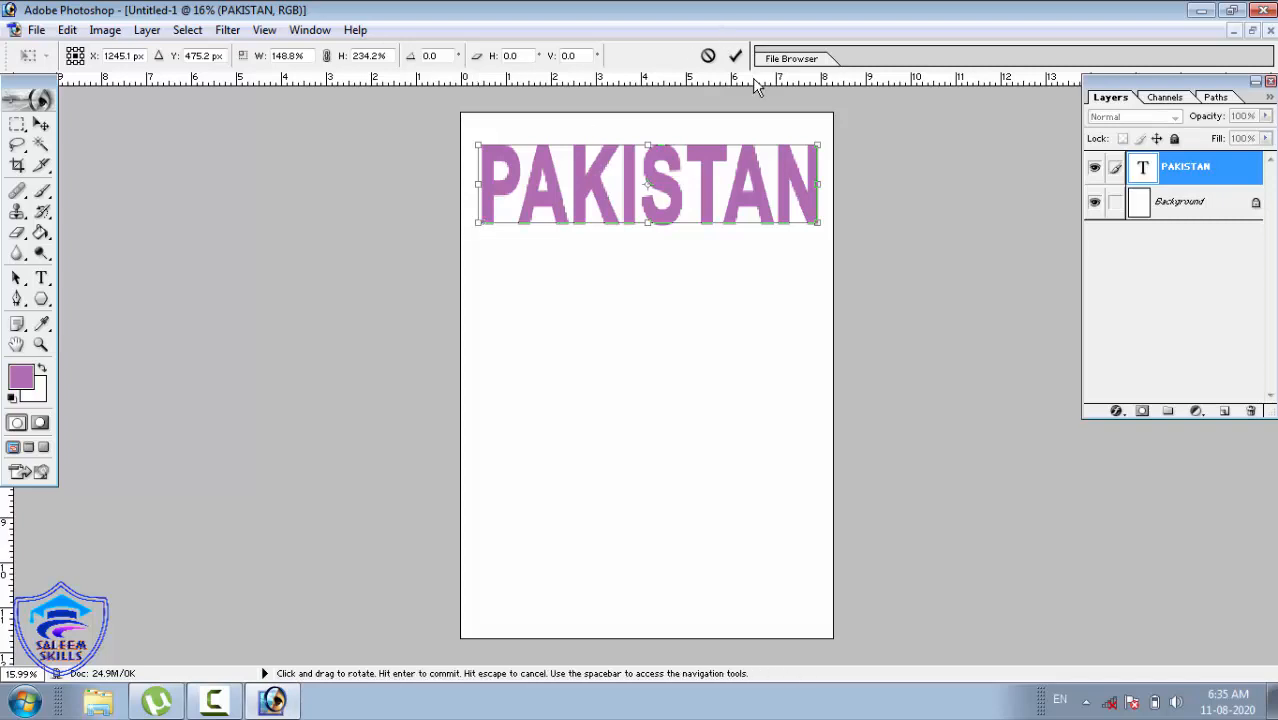
{"action": "left_click", "coordinate": [735, 55]}
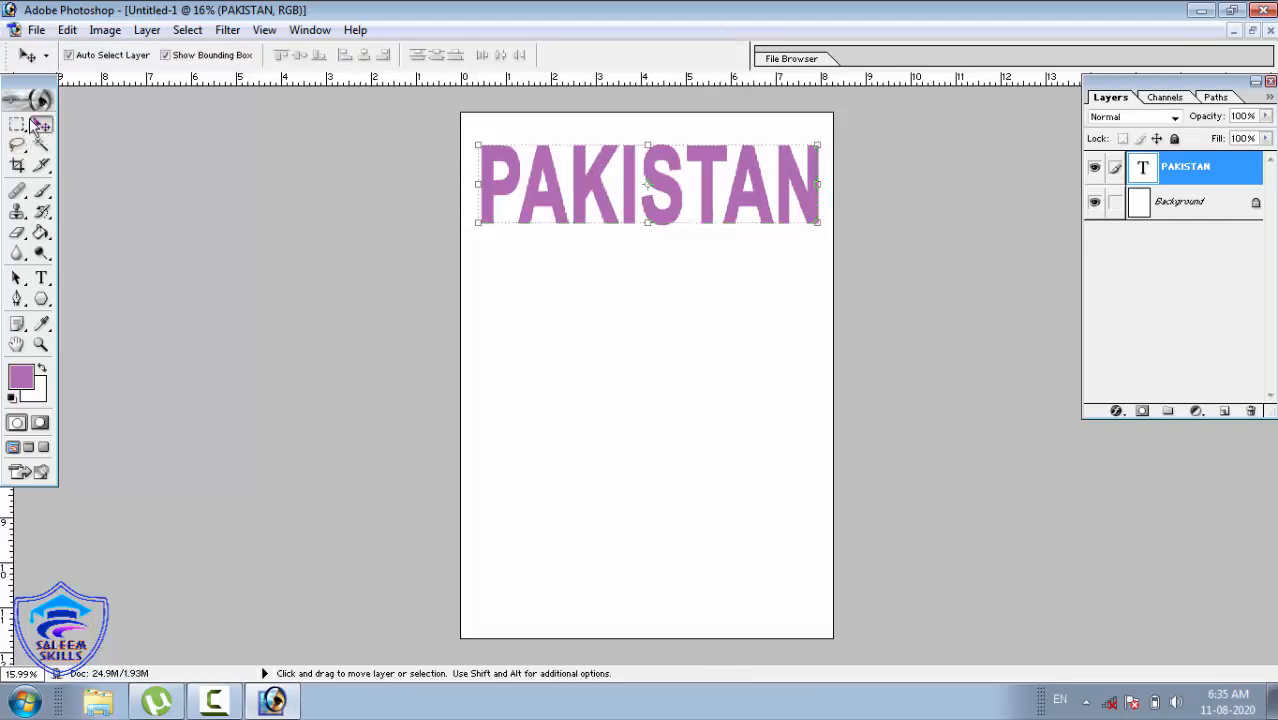
Step: Change the PAKISTAN text color to green 11C537
{"action": "left_click", "coordinate": [48, 282]}
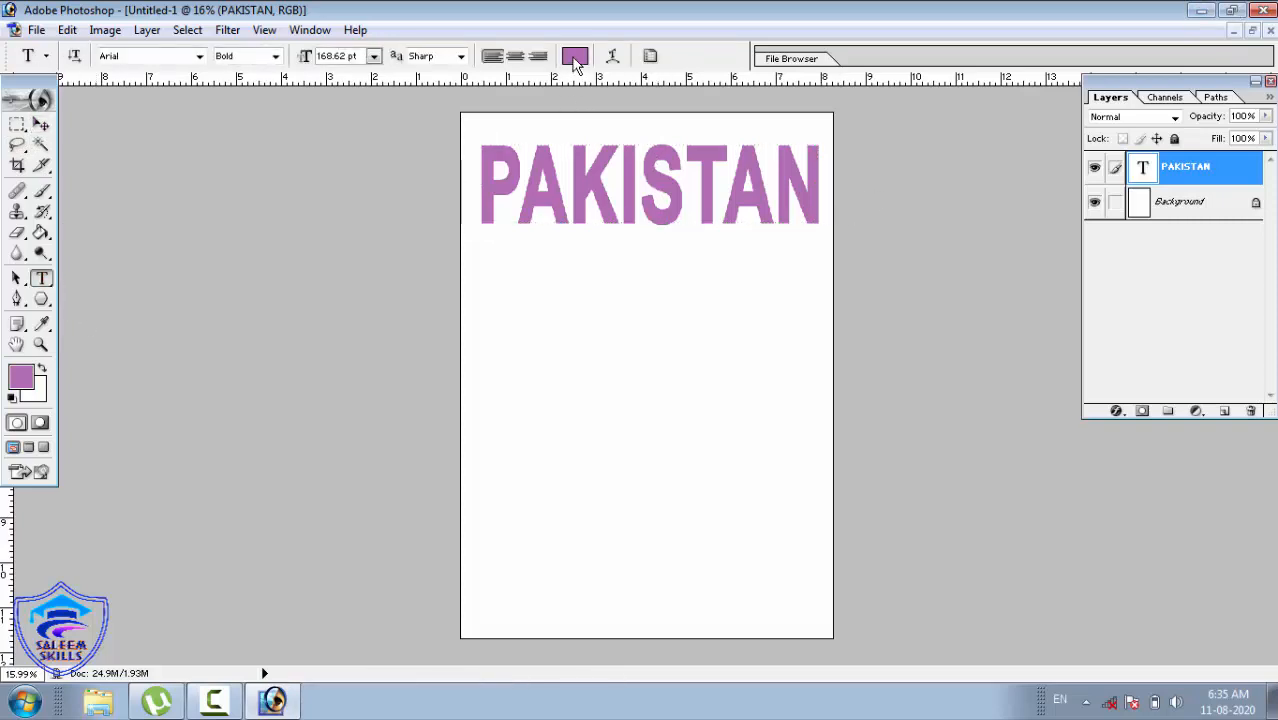
{"action": "left_click", "coordinate": [575, 56]}
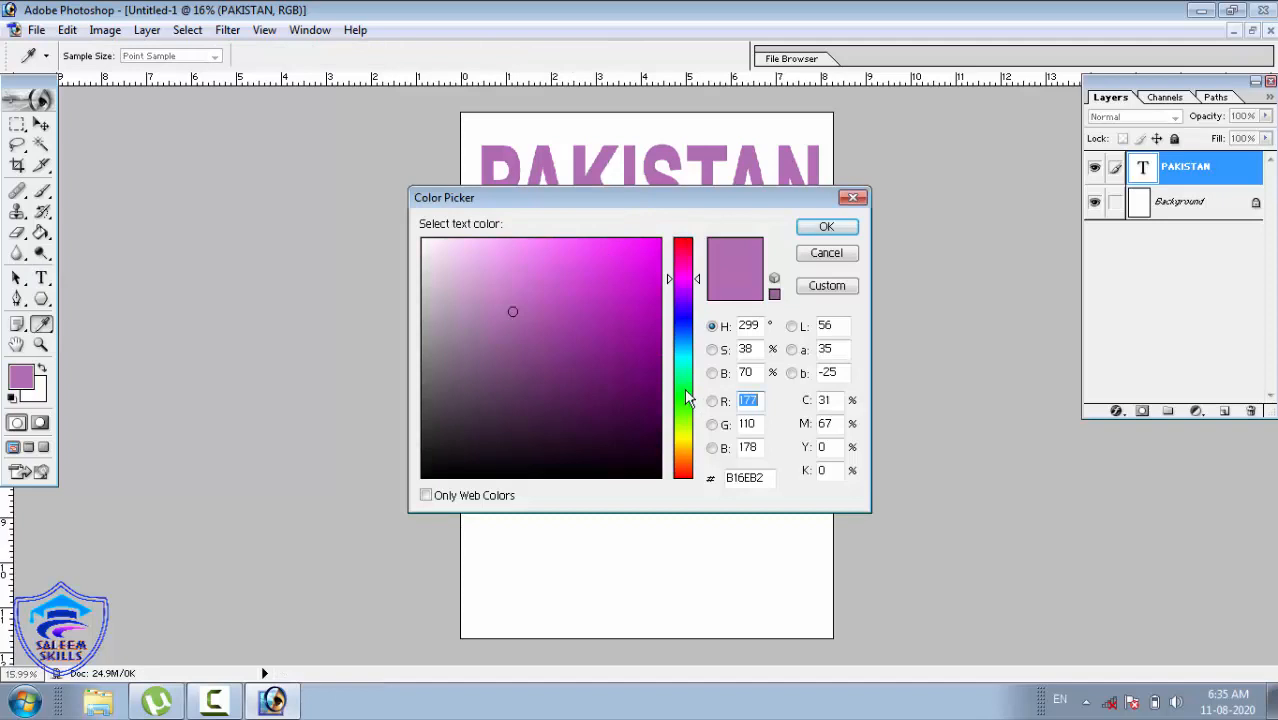
{"action": "left_click", "coordinate": [690, 389]}
{"action": "left_click", "coordinate": [640, 293]}
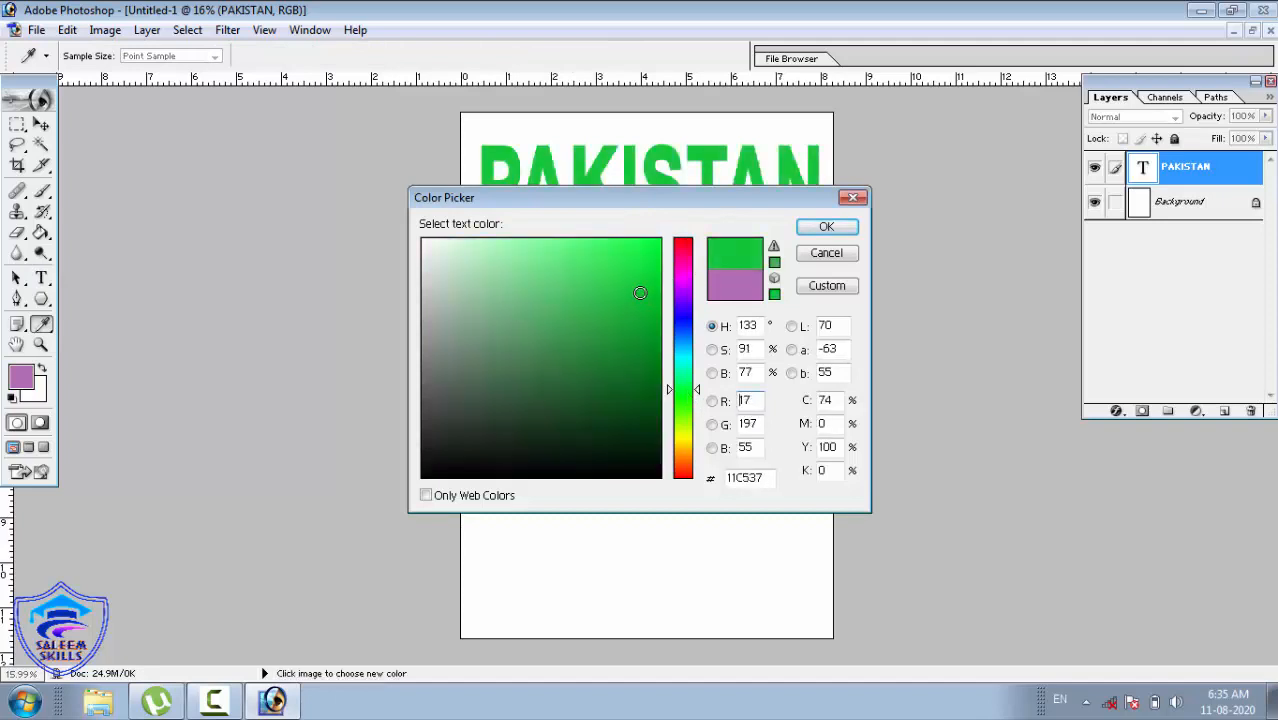
{"action": "left_click", "coordinate": [829, 228]}
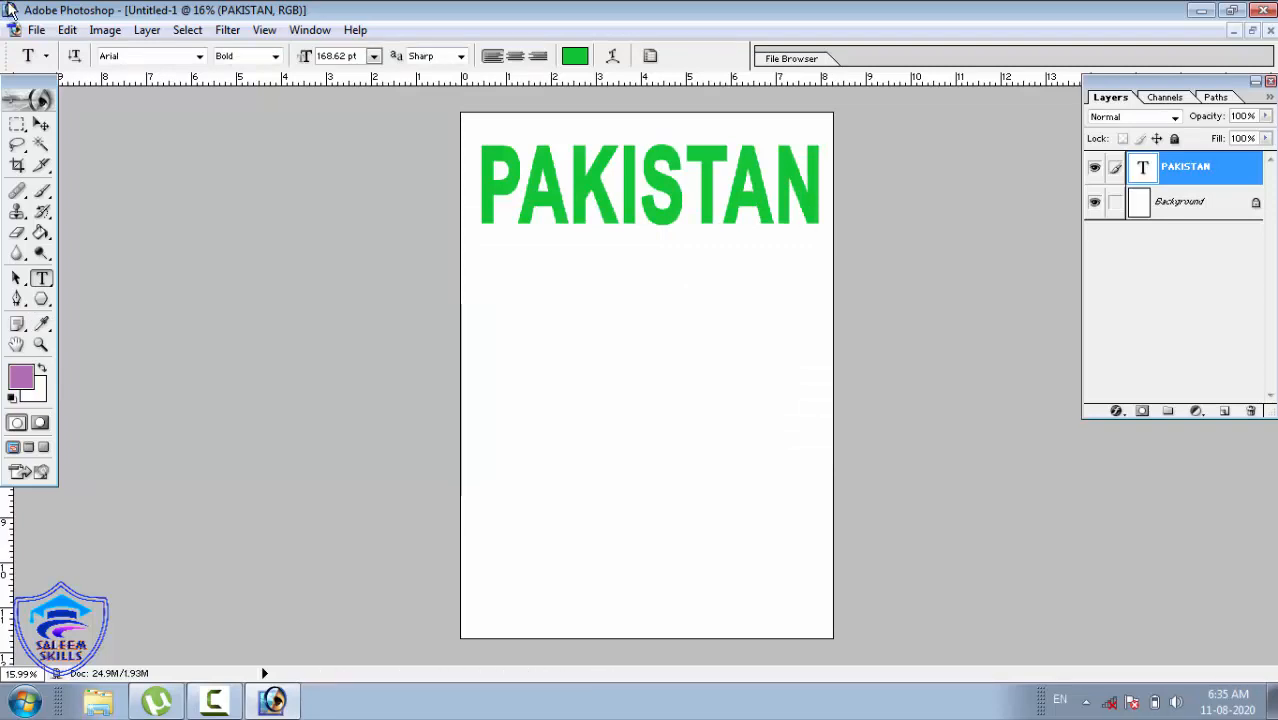
{"action": "left_click", "coordinate": [146, 30]}
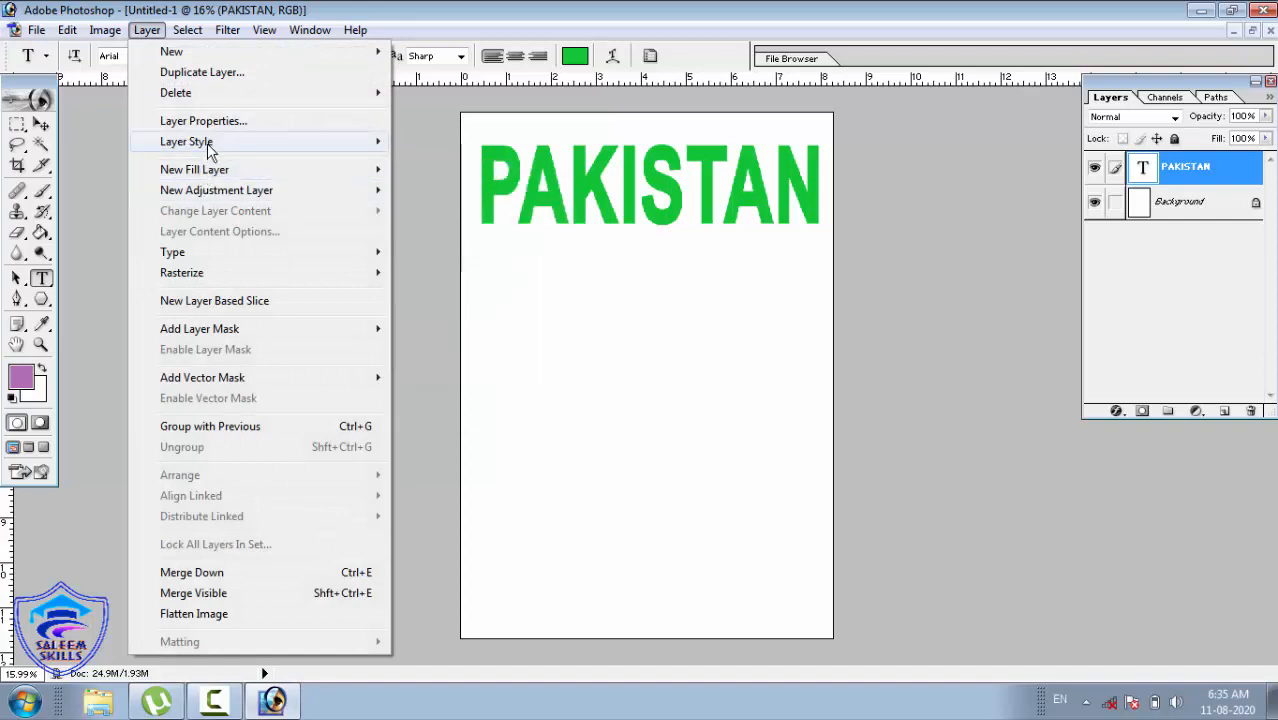
{"action": "mouse_move", "coordinate": [207, 143]}
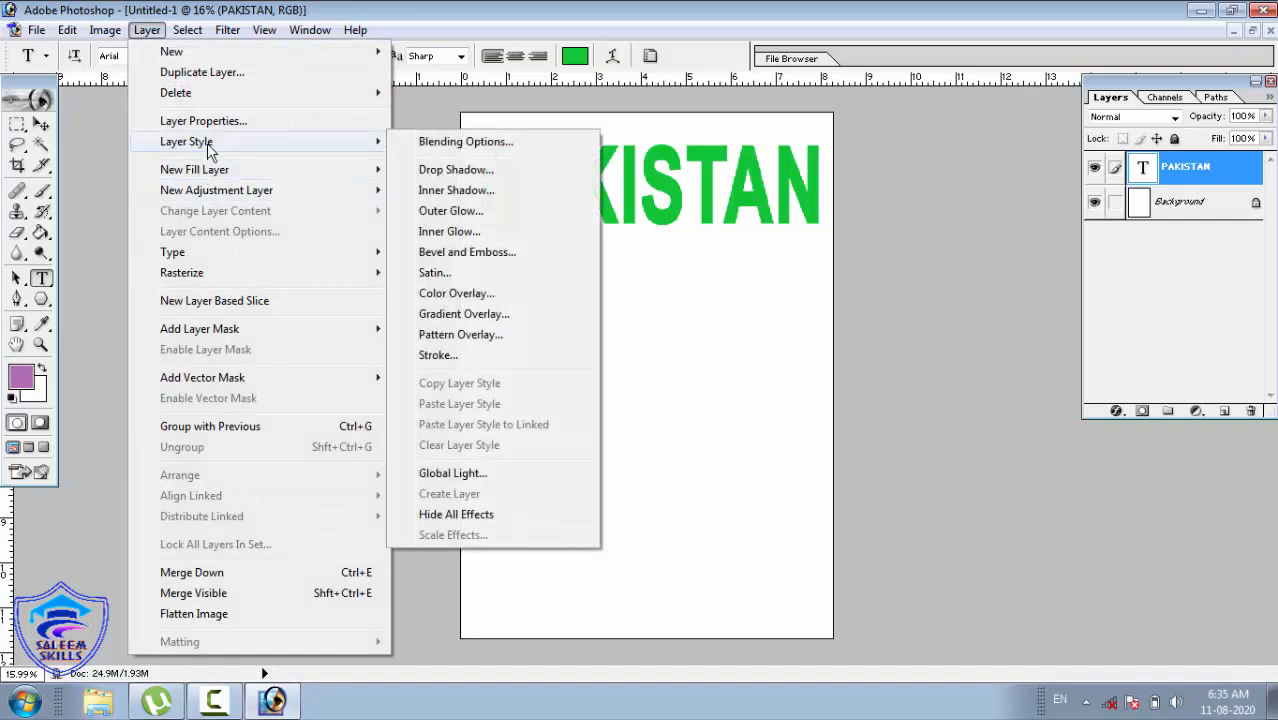
{"action": "left_click", "coordinate": [484, 143]}
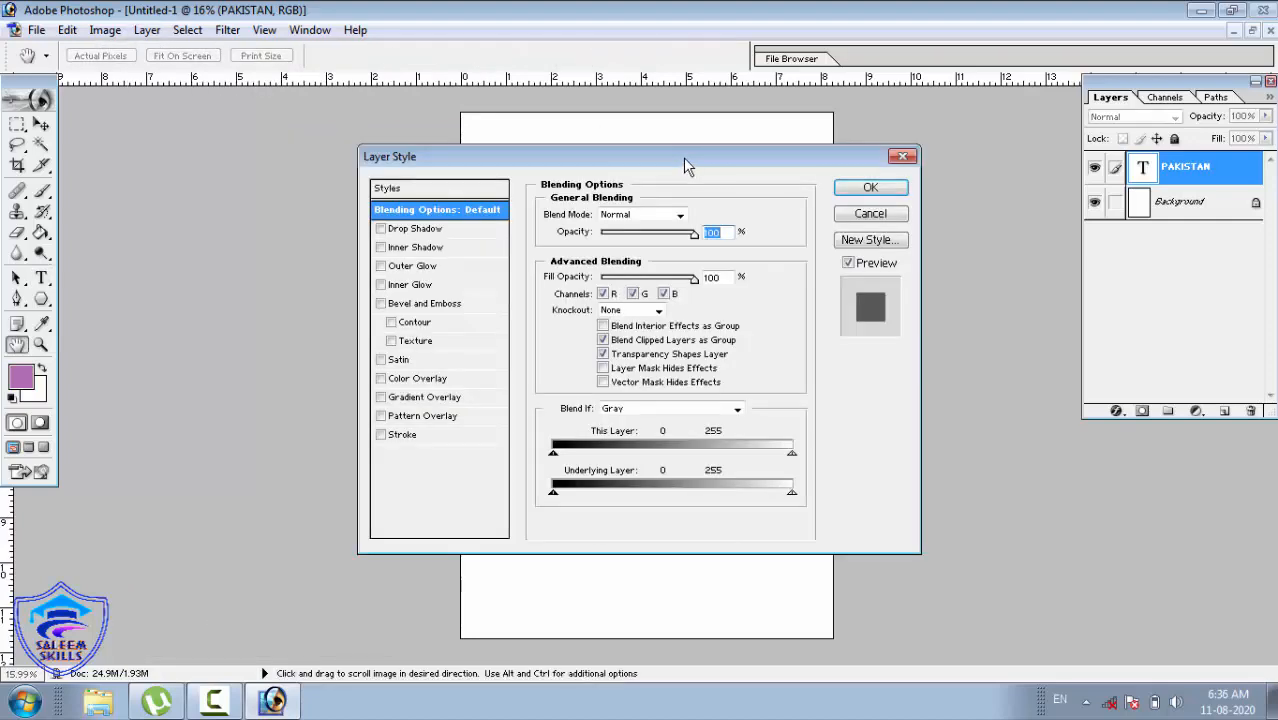
{"action": "left_click_drag", "start_coordinate": [681, 156], "coordinate": [545, 278]}
{"action": "left_click_drag", "start_coordinate": [818, 220], "coordinate": [915, 250]}
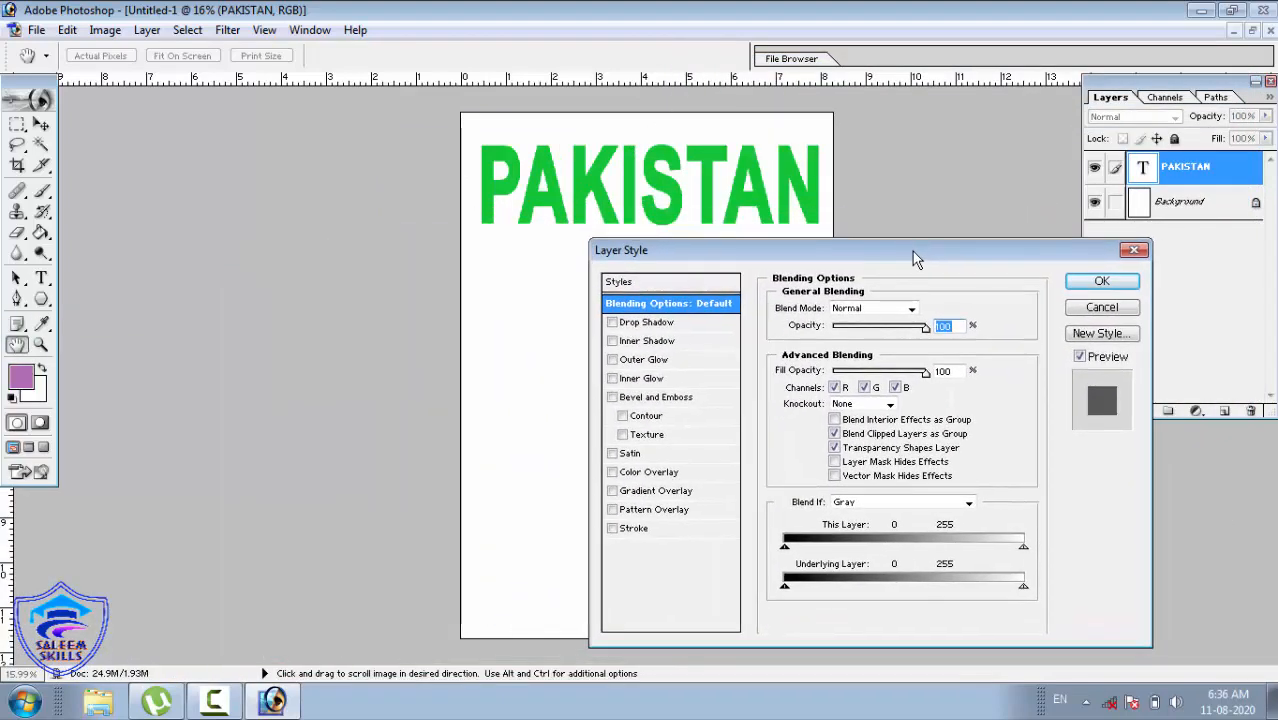
{"action": "left_click", "coordinate": [650, 323]}
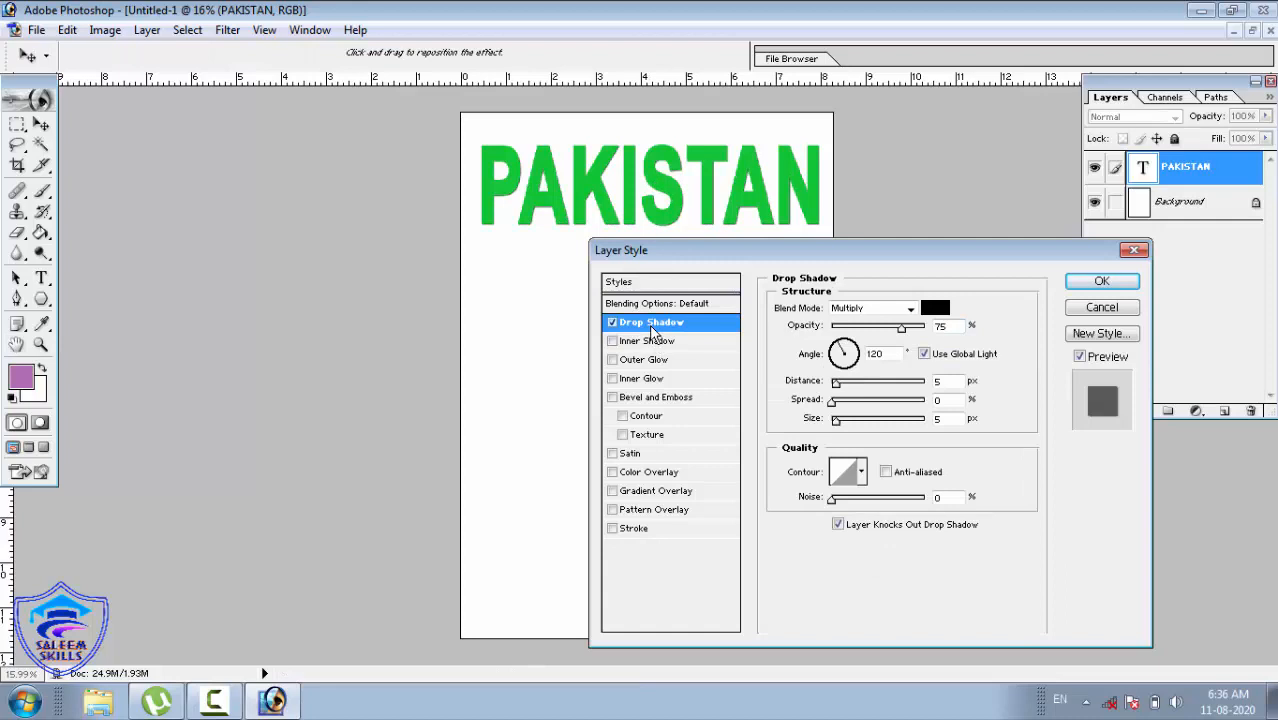
{"action": "left_click", "coordinate": [651, 327]}
{"action": "left_click", "coordinate": [612, 323]}
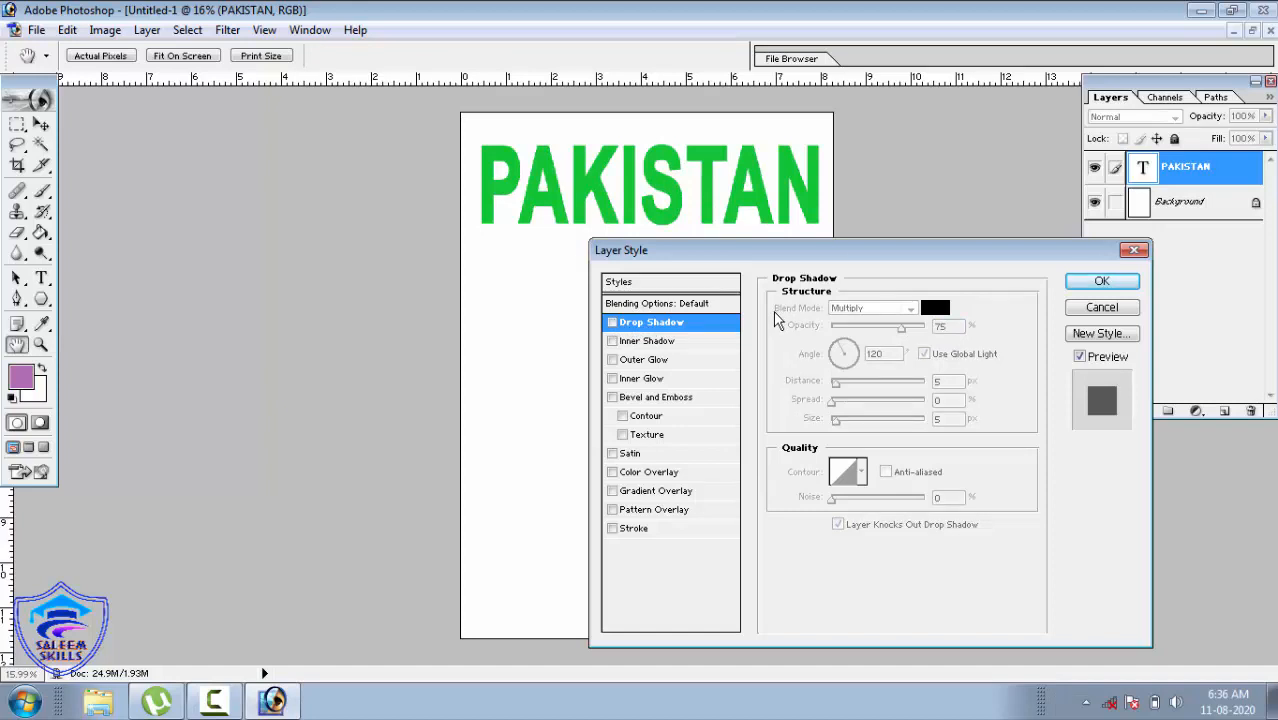
{"action": "left_click", "coordinate": [1107, 312]}
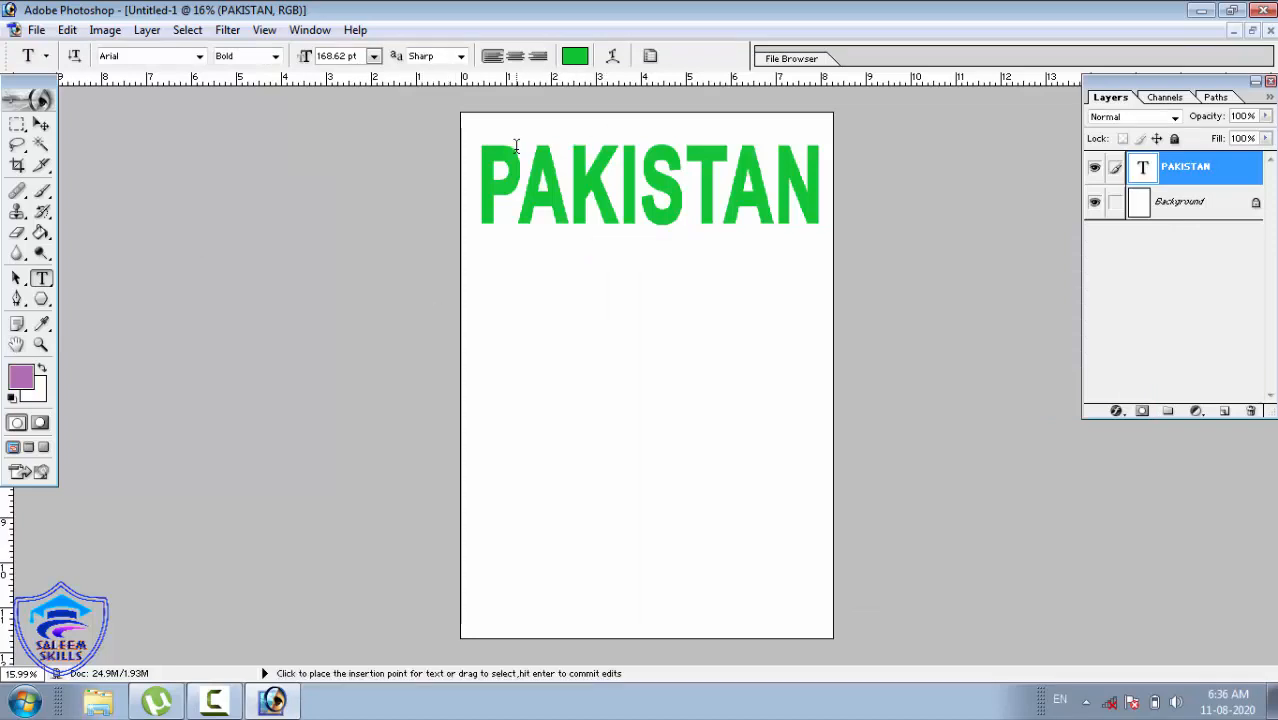
Step: Add a drop shadow to the PAKISTAN text layer with 78% spread and 24 px size
{"action": "key", "text": "z"}
{"action": "left_click_drag", "start_coordinate": [461, 126], "coordinate": [827, 243]}
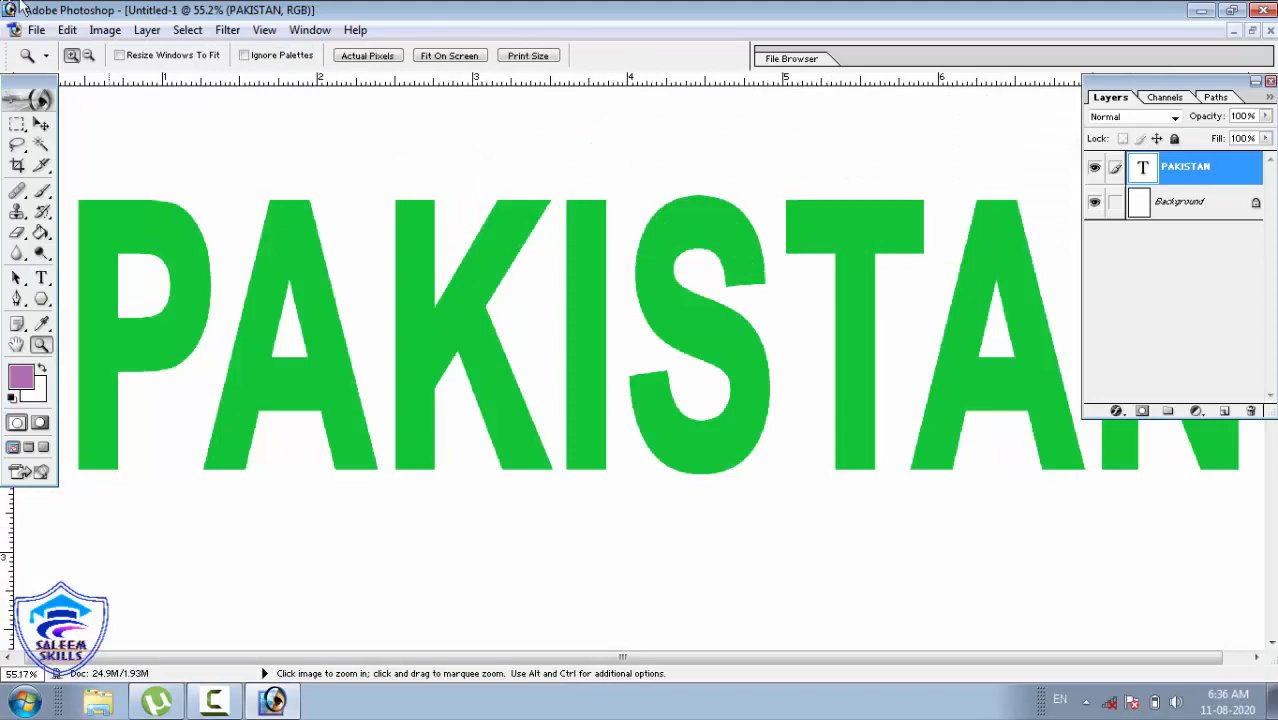
{"action": "left_click", "coordinate": [148, 30]}
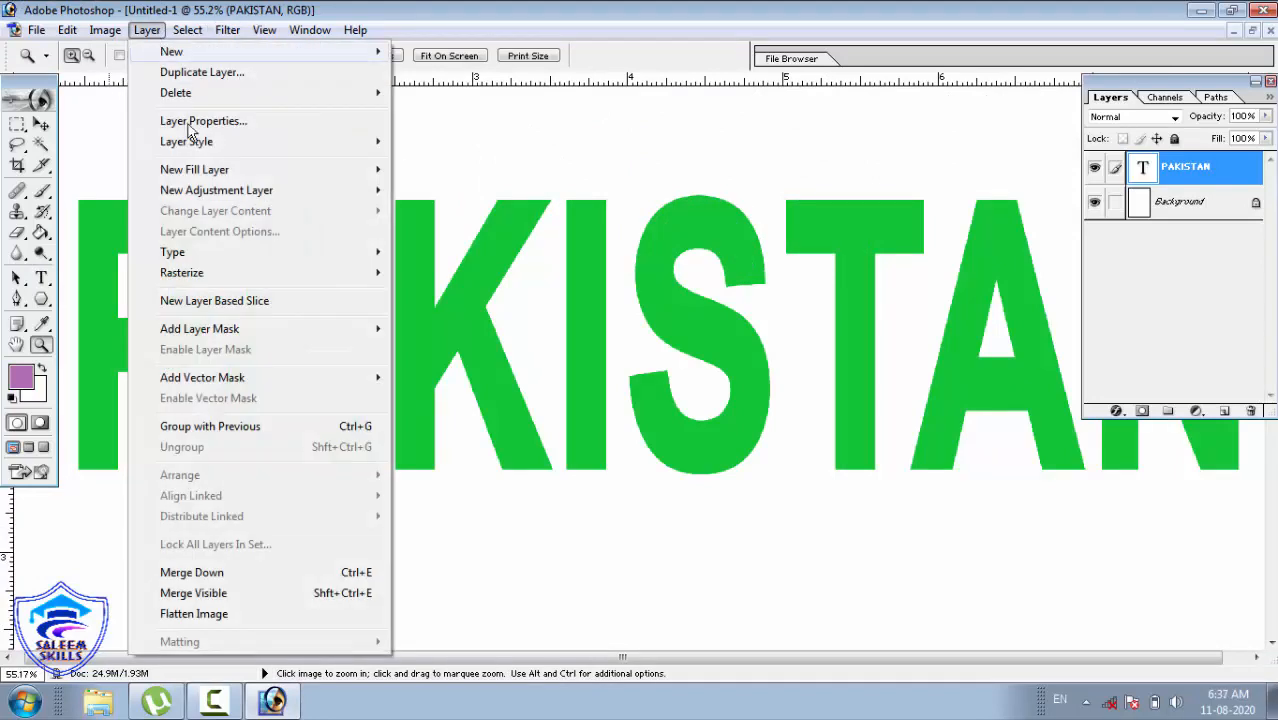
{"action": "mouse_move", "coordinate": [210, 172]}
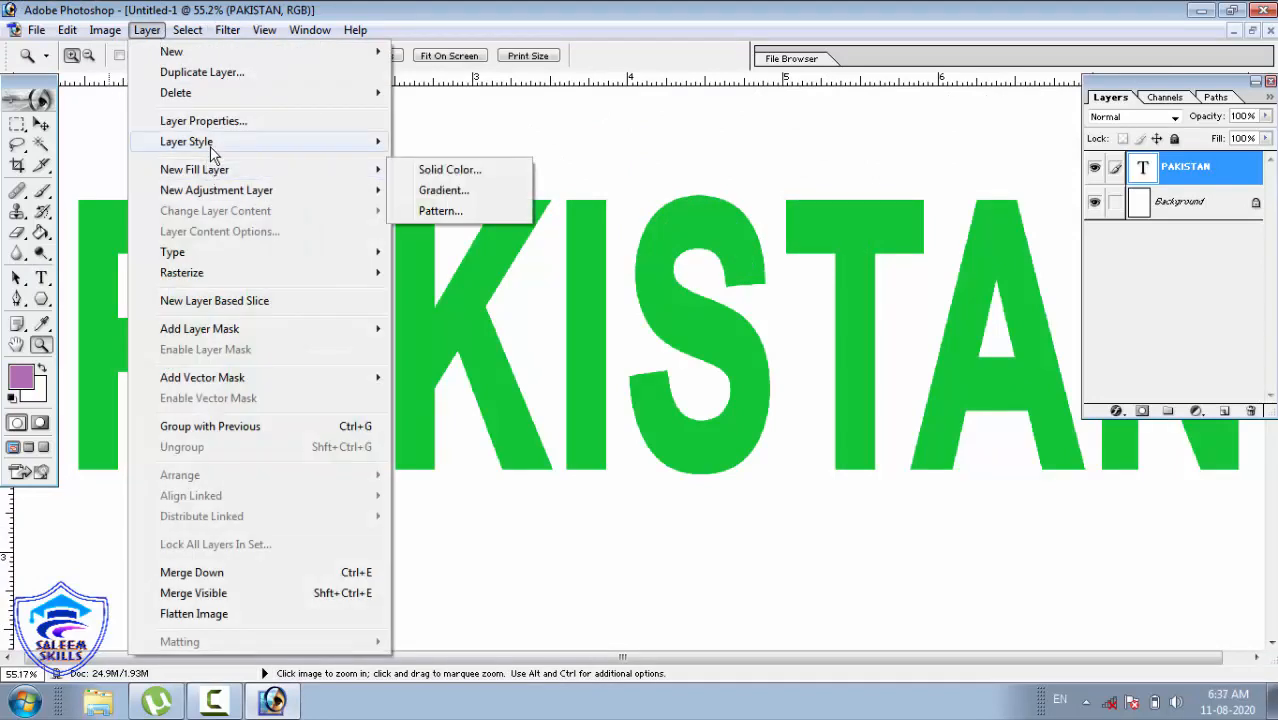
{"action": "mouse_move", "coordinate": [212, 146]}
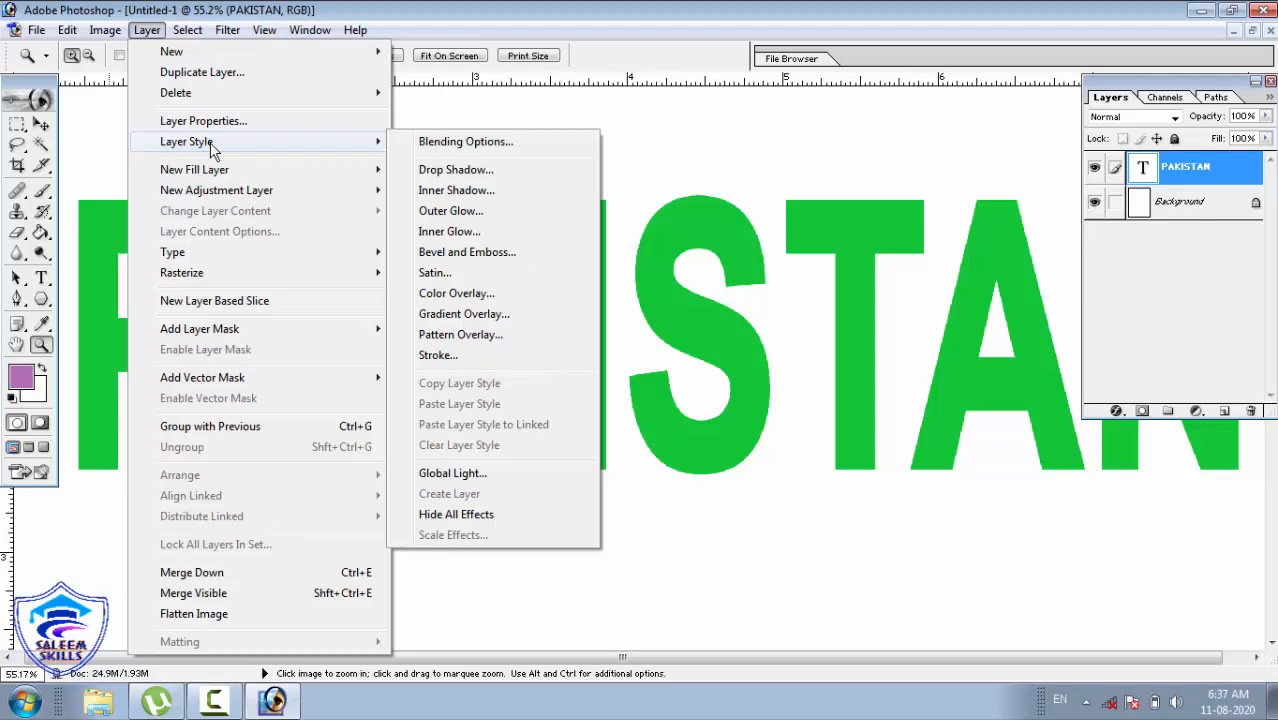
{"action": "left_click", "coordinate": [437, 145]}
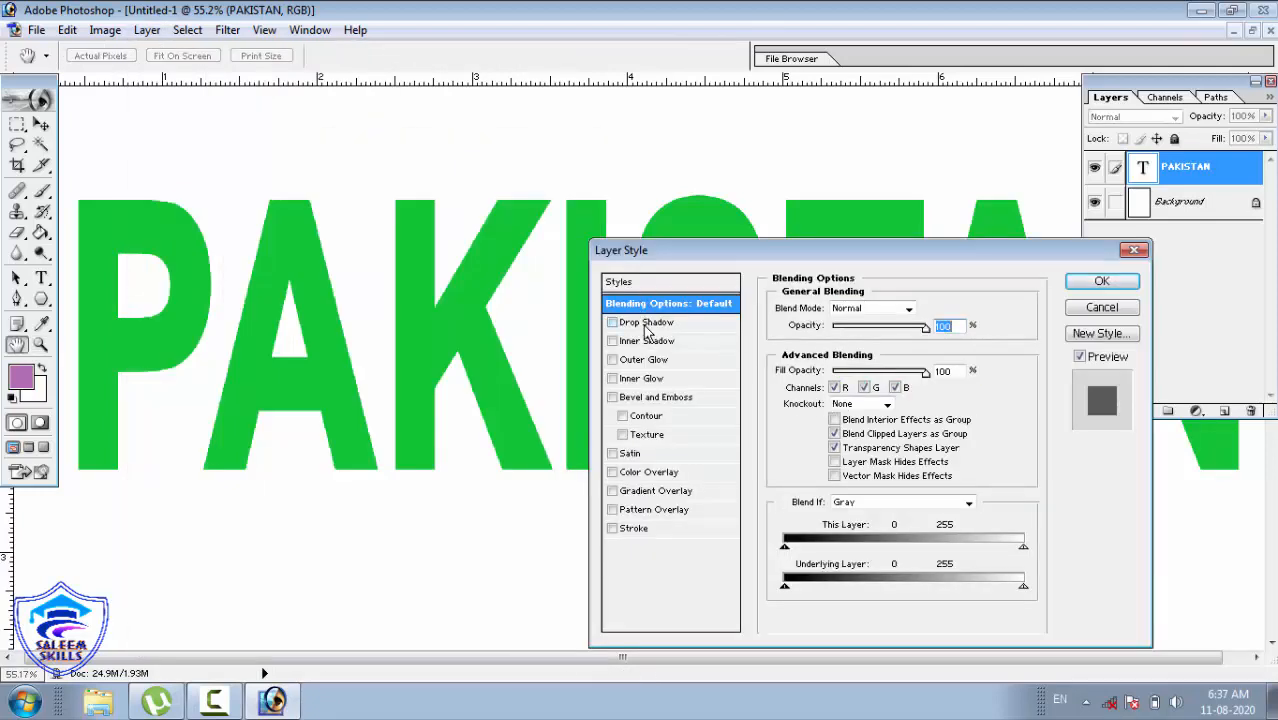
{"action": "left_click", "coordinate": [645, 324]}
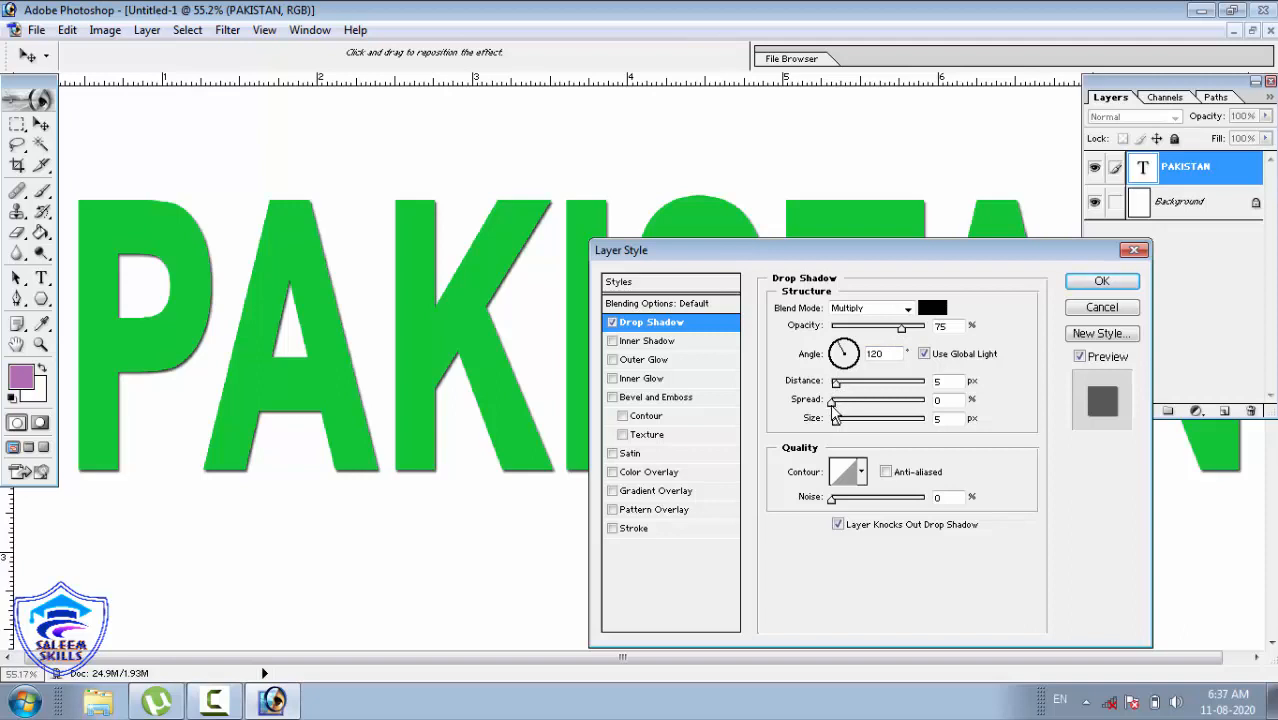
{"action": "left_click_drag", "start_coordinate": [832, 401], "coordinate": [845, 425]}
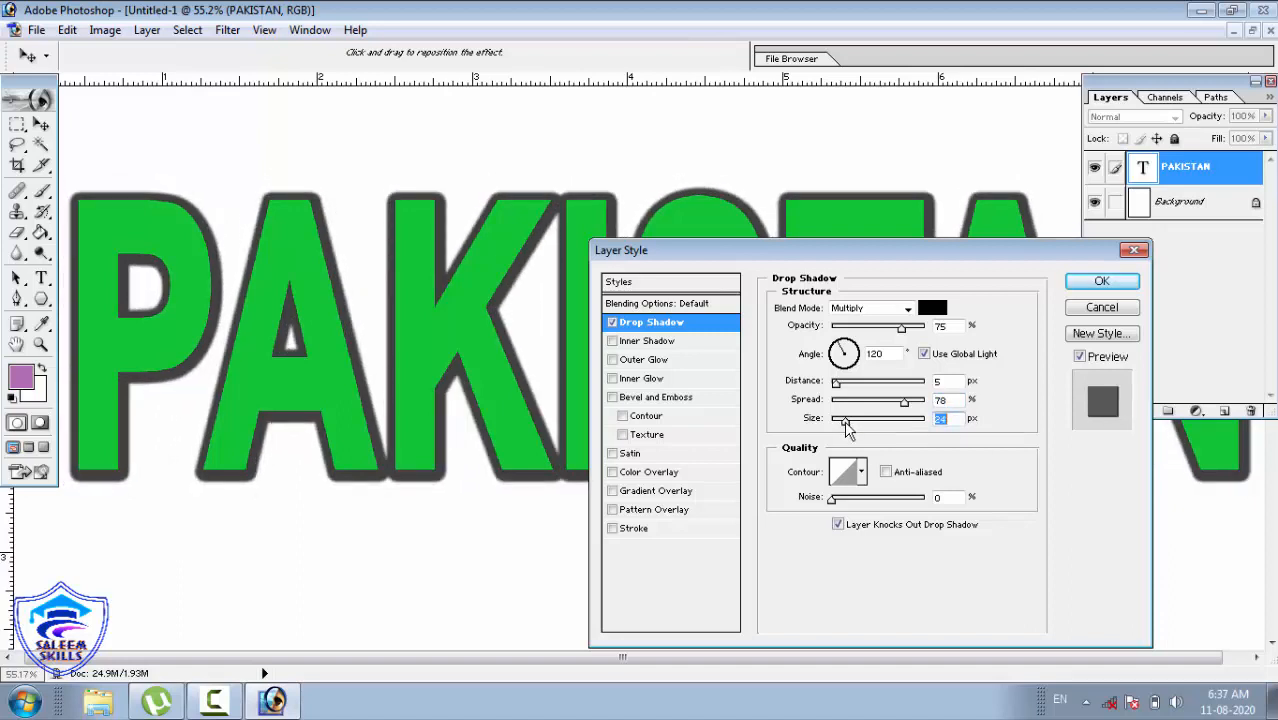
Step: Change the drop shadow color to orange-red F93601
{"action": "left_click", "coordinate": [935, 311]}
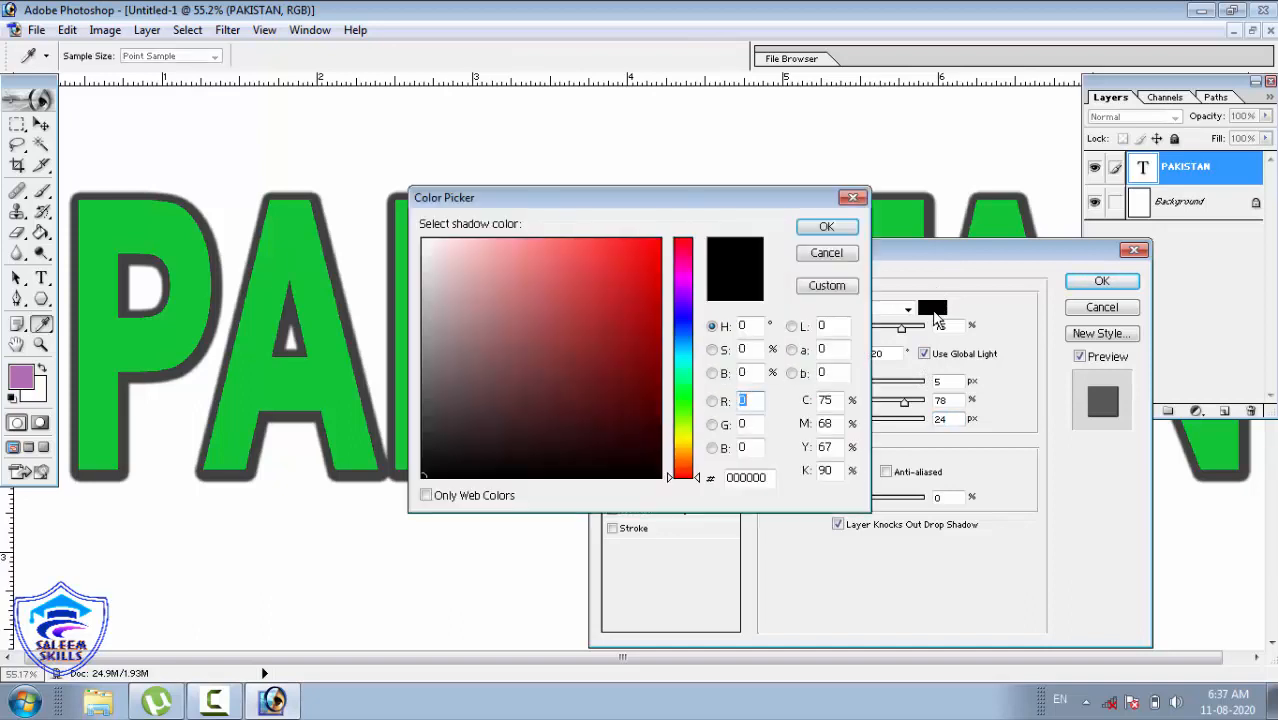
{"action": "left_click", "coordinate": [679, 373]}
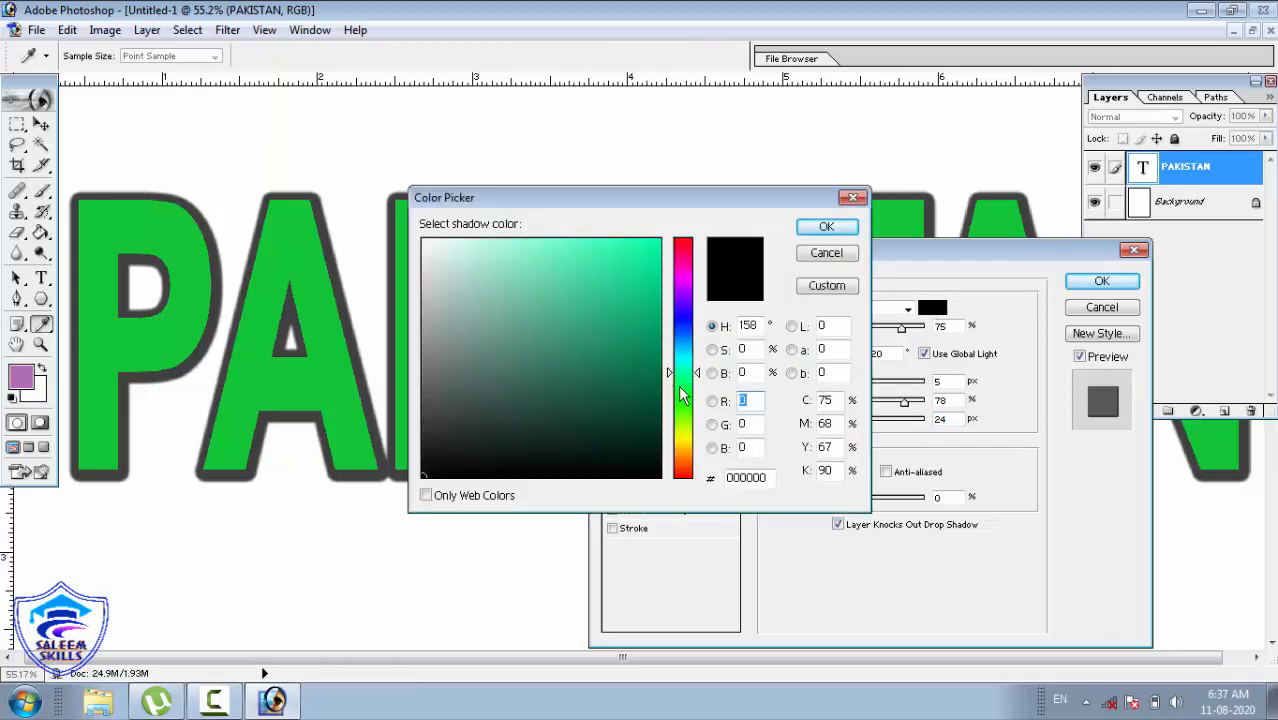
{"action": "left_click", "coordinate": [684, 397]}
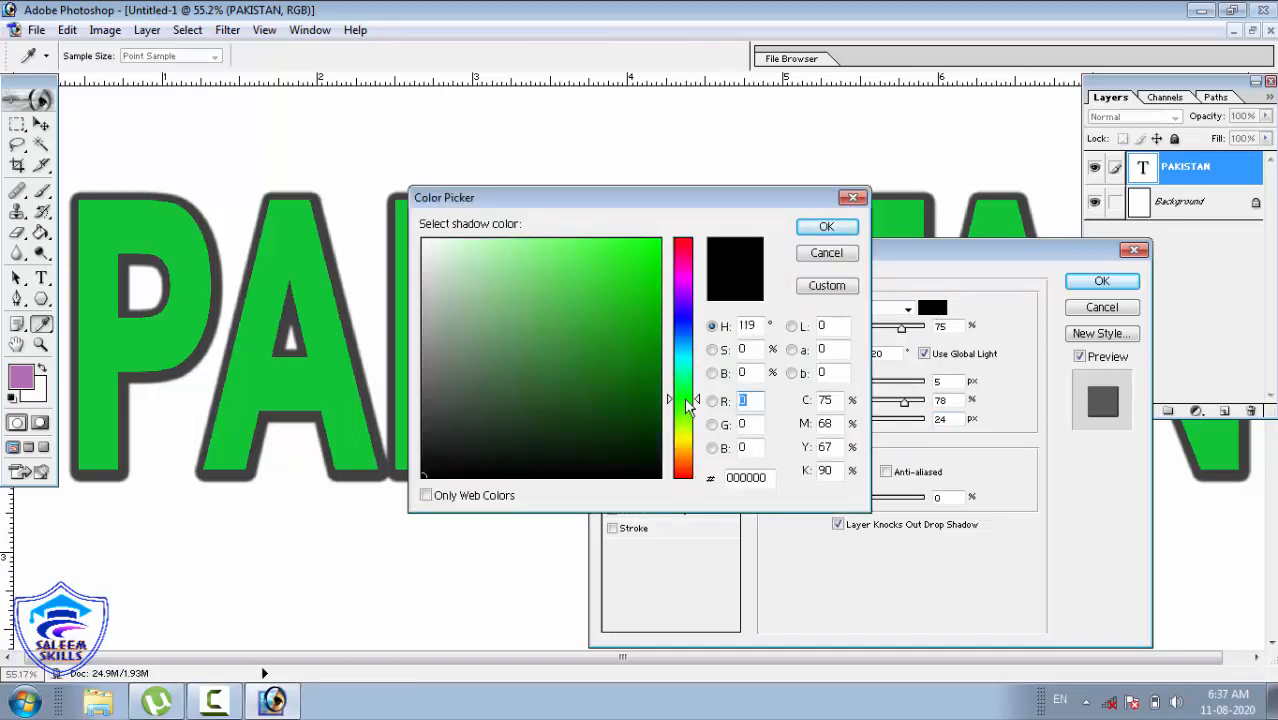
{"action": "left_click", "coordinate": [634, 304]}
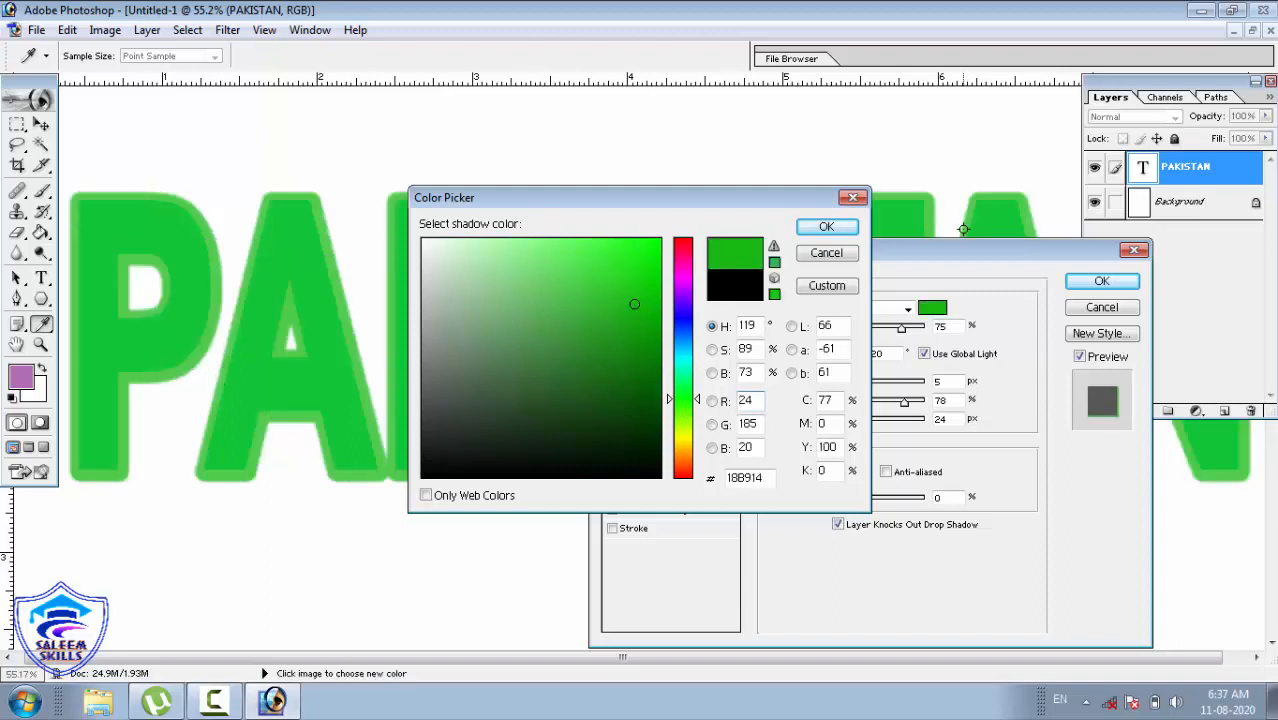
{"action": "left_click", "coordinate": [684, 290]}
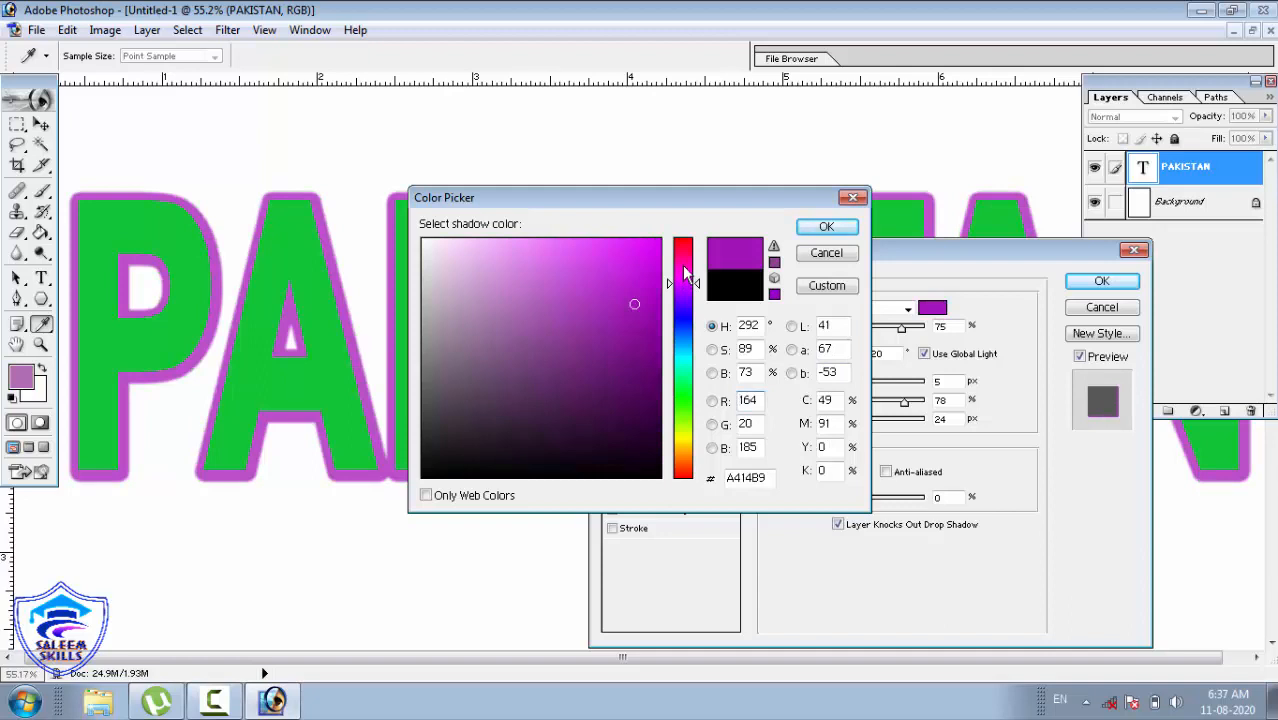
{"action": "left_click_drag", "start_coordinate": [685, 270], "coordinate": [690, 248]}
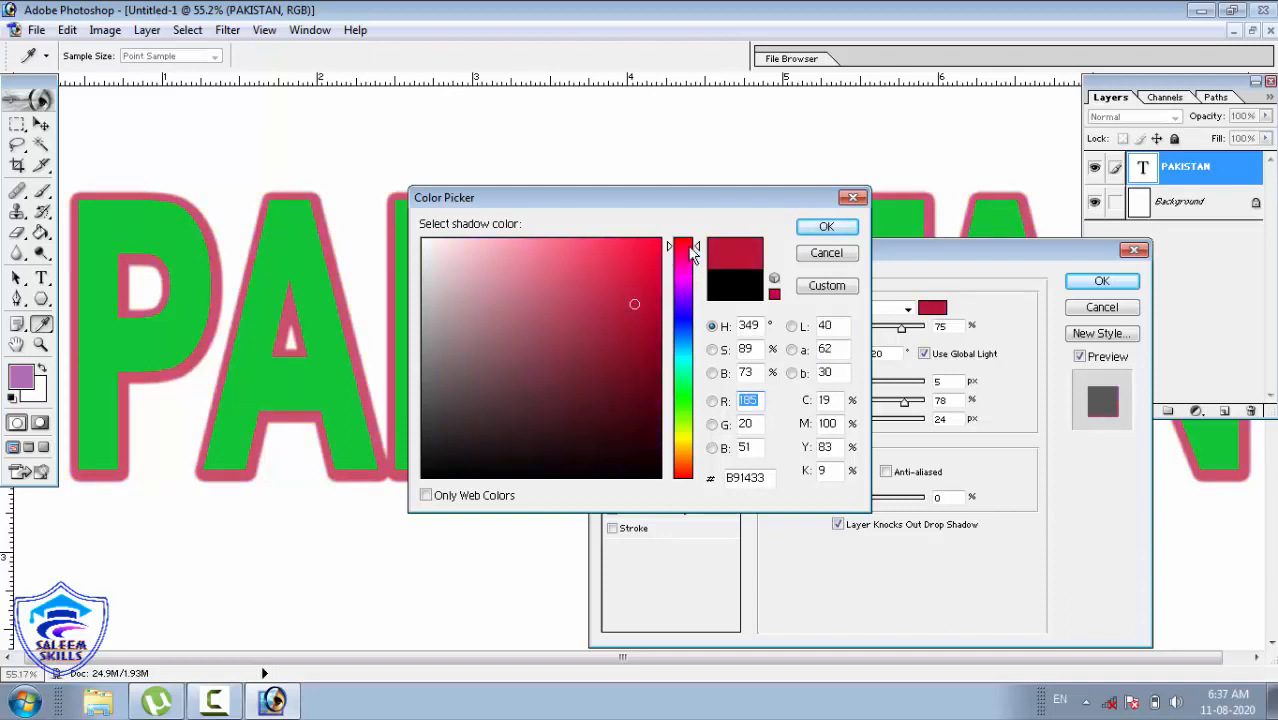
{"action": "left_click", "coordinate": [660, 244]}
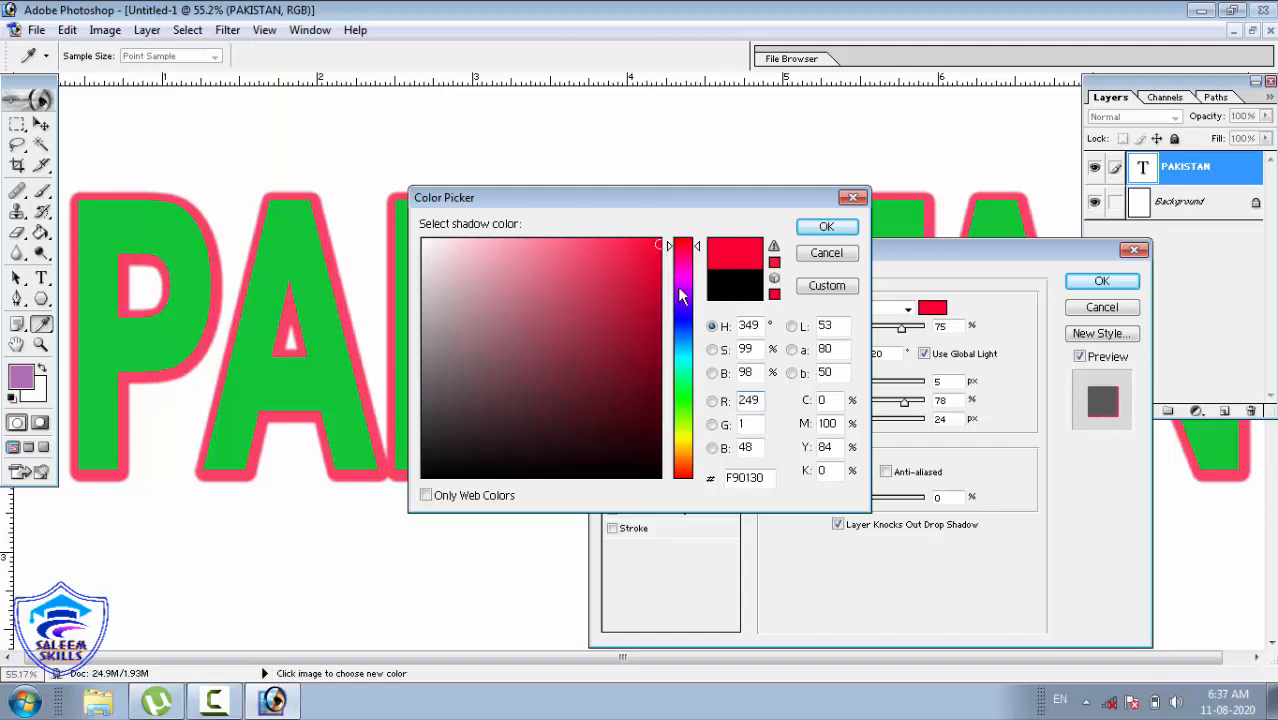
{"action": "left_click", "coordinate": [683, 470]}
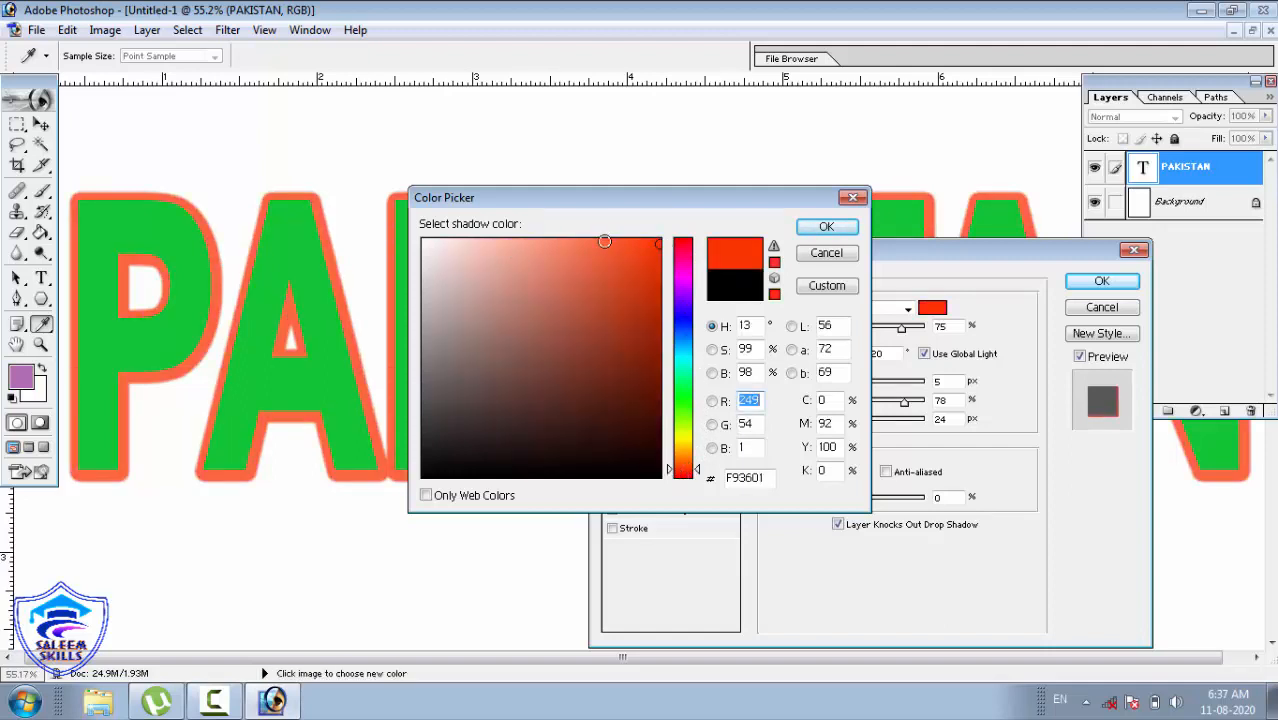
{"action": "left_click", "coordinate": [839, 227]}
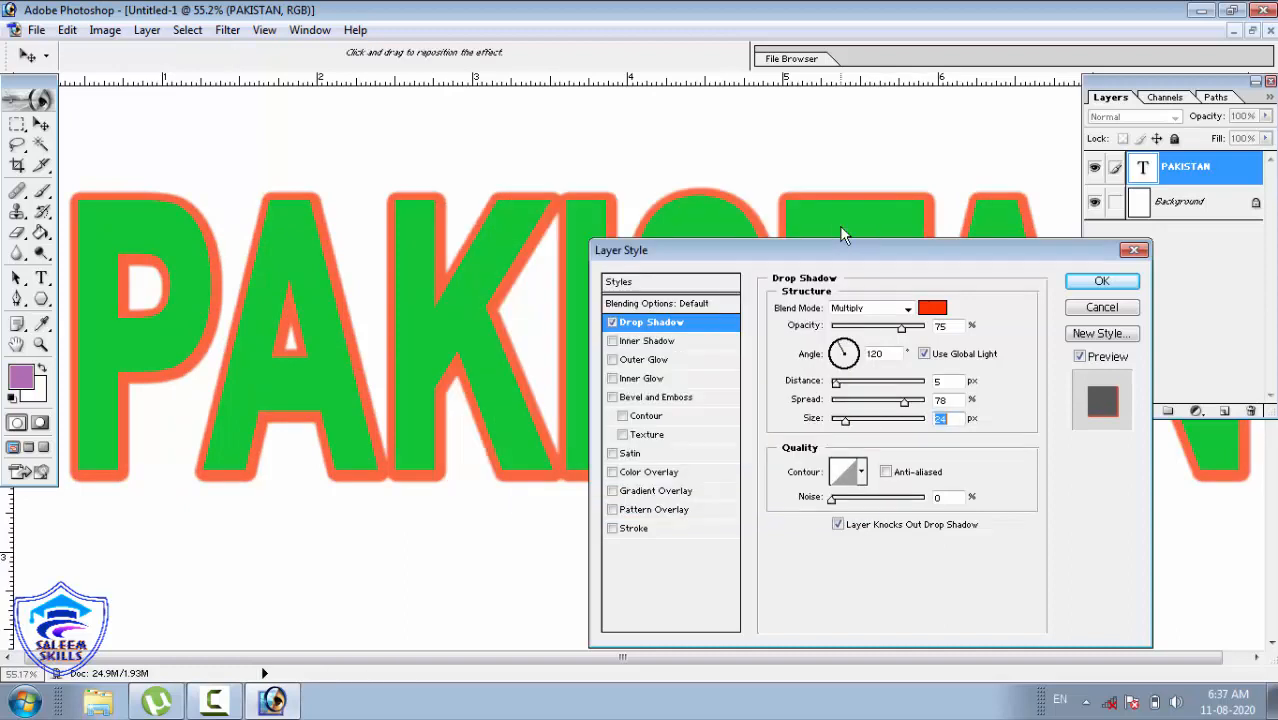
Step: Try several contour presets on the drop shadow, including Cone - Inverted, Ring, Rolling Slope - Descending and Sawtooth 1, ending on the first row's fifth preset
{"action": "left_click", "coordinate": [862, 474]}
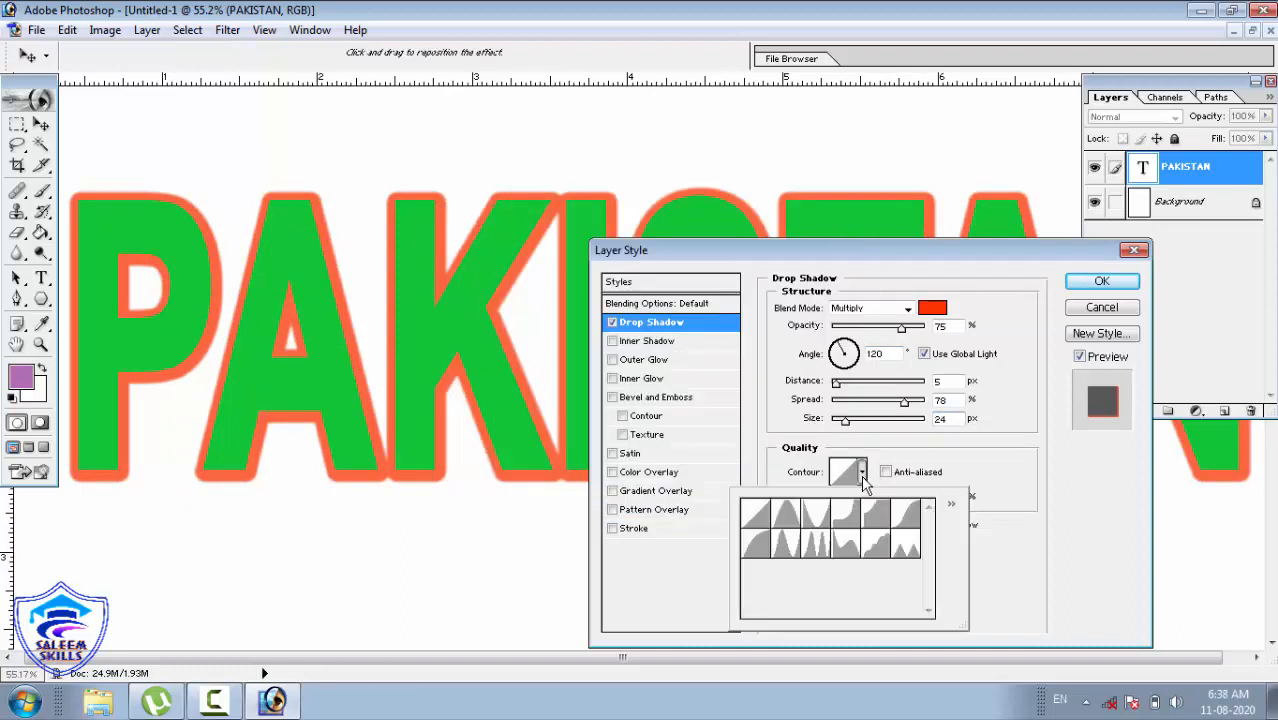
{"action": "left_click", "coordinate": [815, 527]}
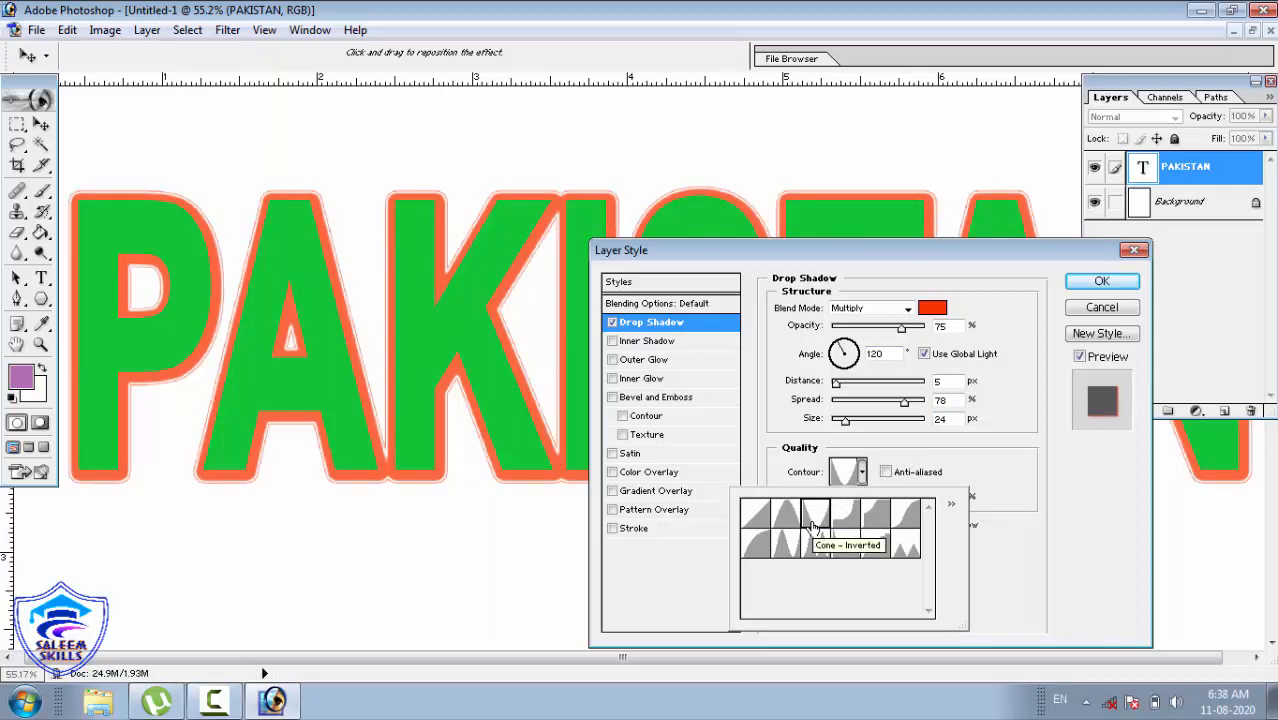
{"action": "left_click", "coordinate": [863, 474]}
{"action": "left_click", "coordinate": [863, 474]}
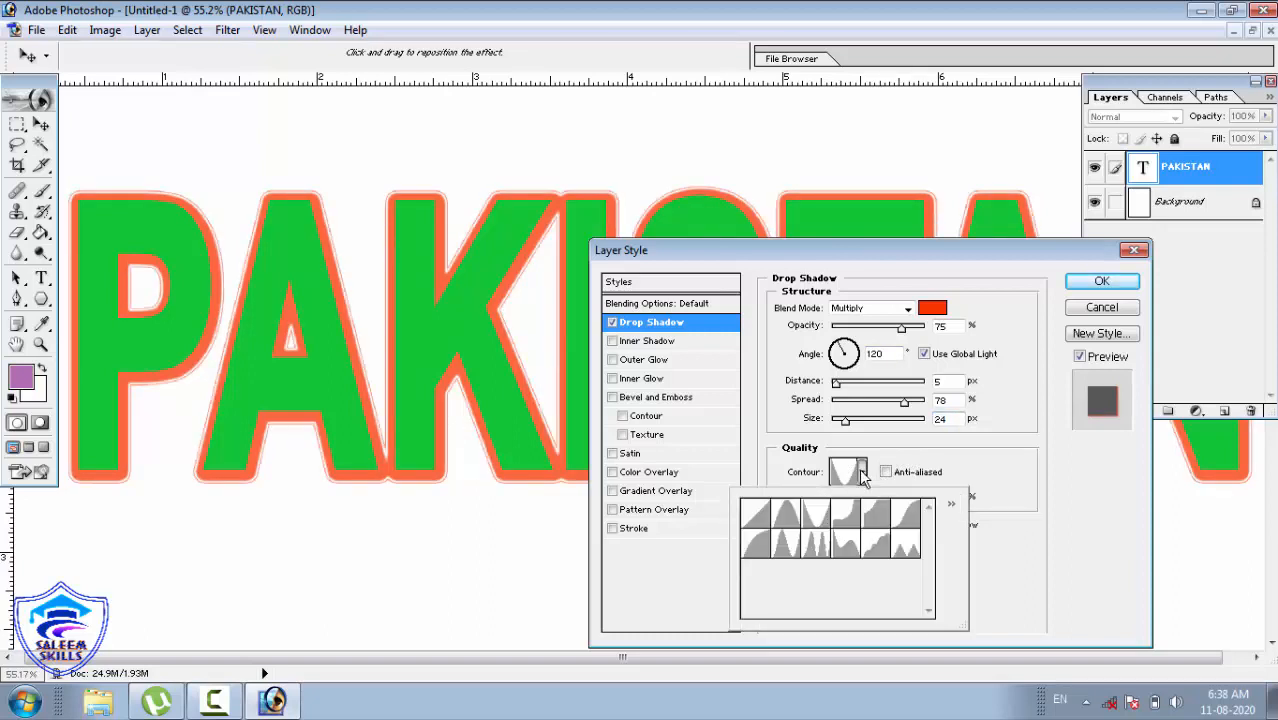
{"action": "left_click", "coordinate": [818, 550]}
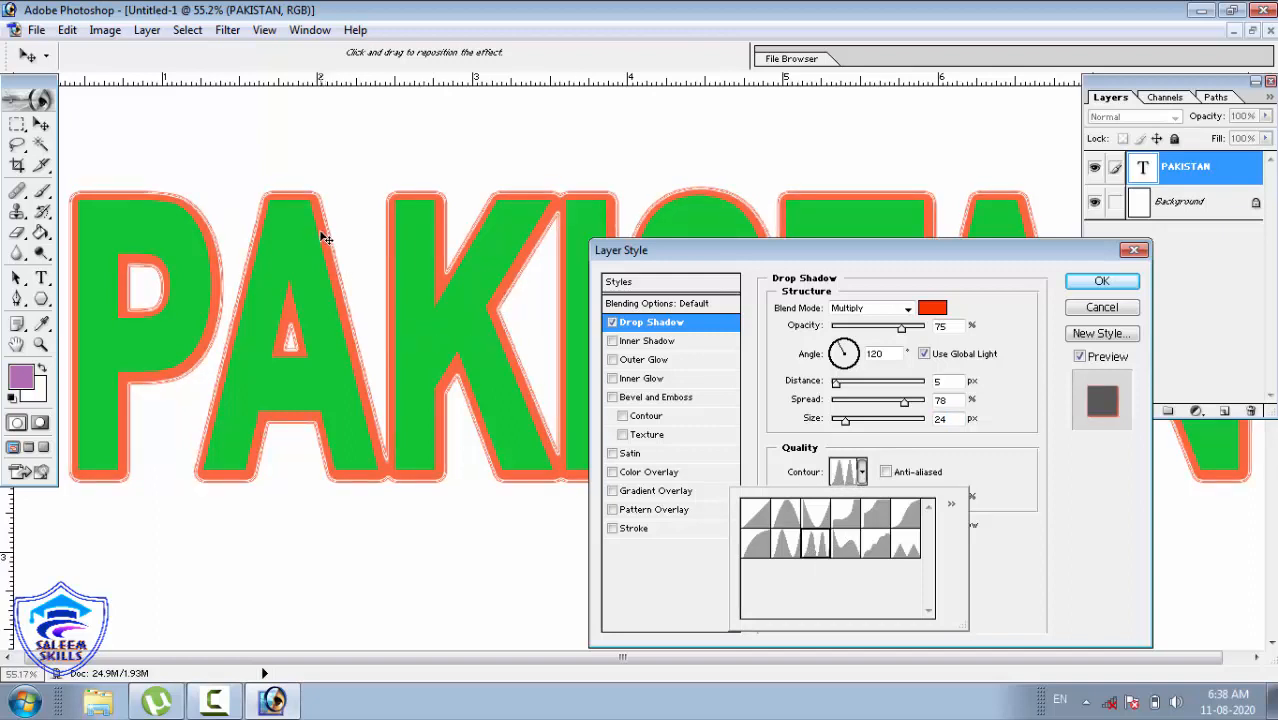
{"action": "left_click", "coordinate": [760, 552]}
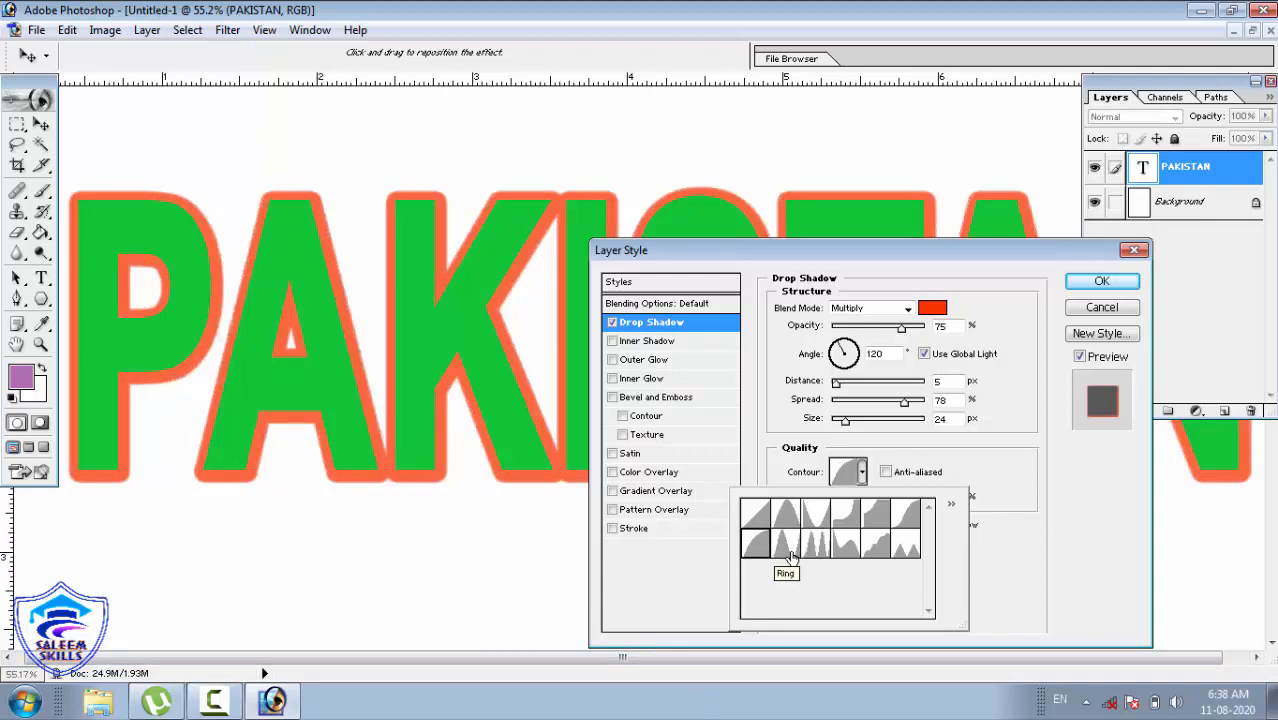
{"action": "left_click", "coordinate": [789, 552]}
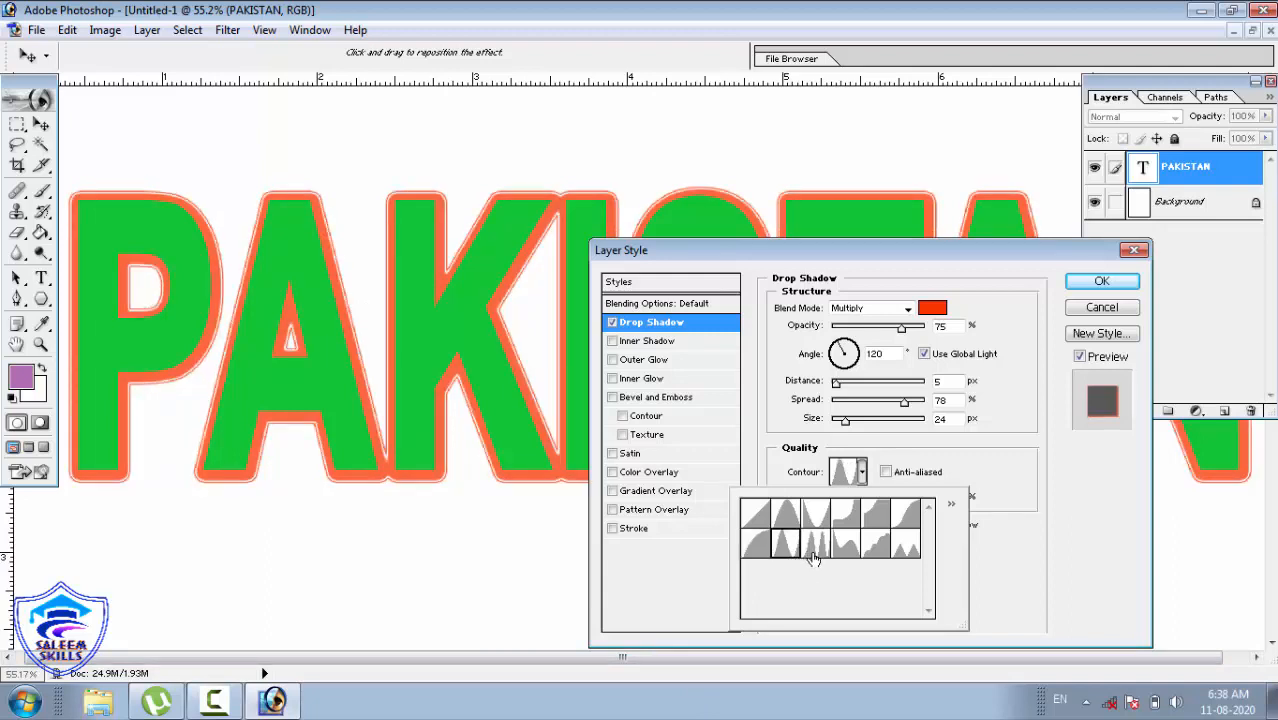
{"action": "left_click", "coordinate": [814, 555]}
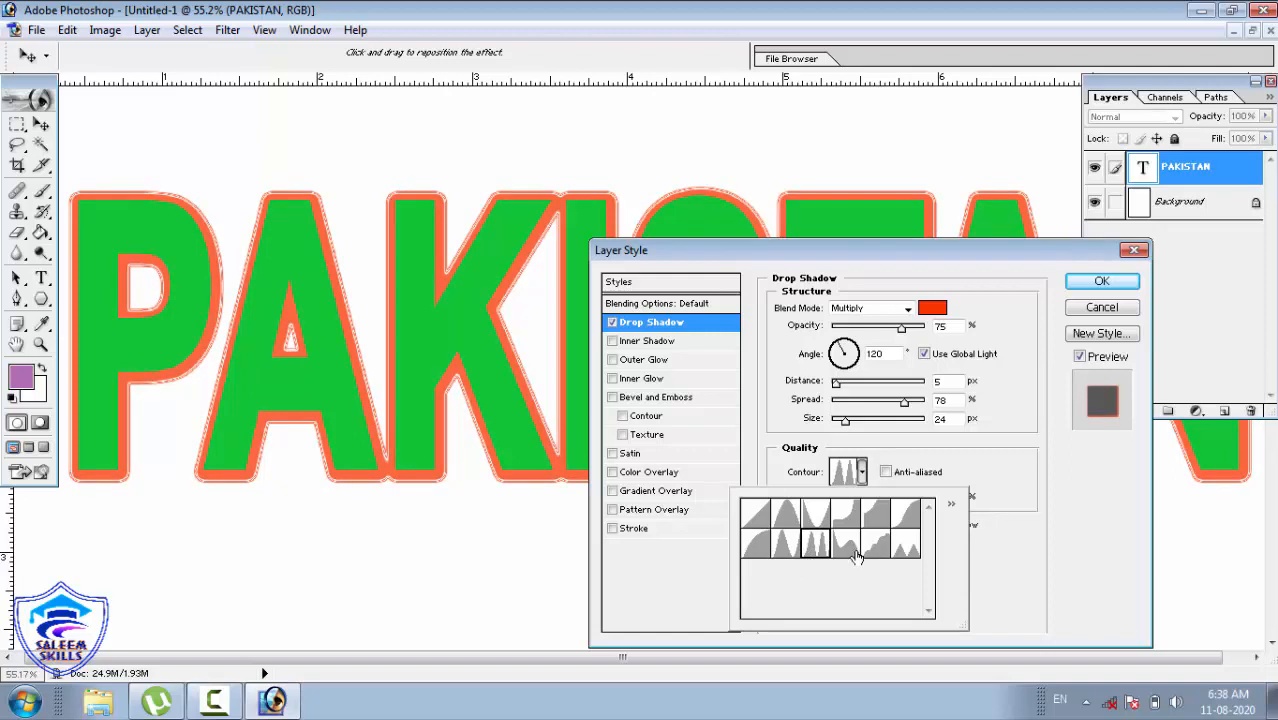
{"action": "left_click", "coordinate": [850, 553]}
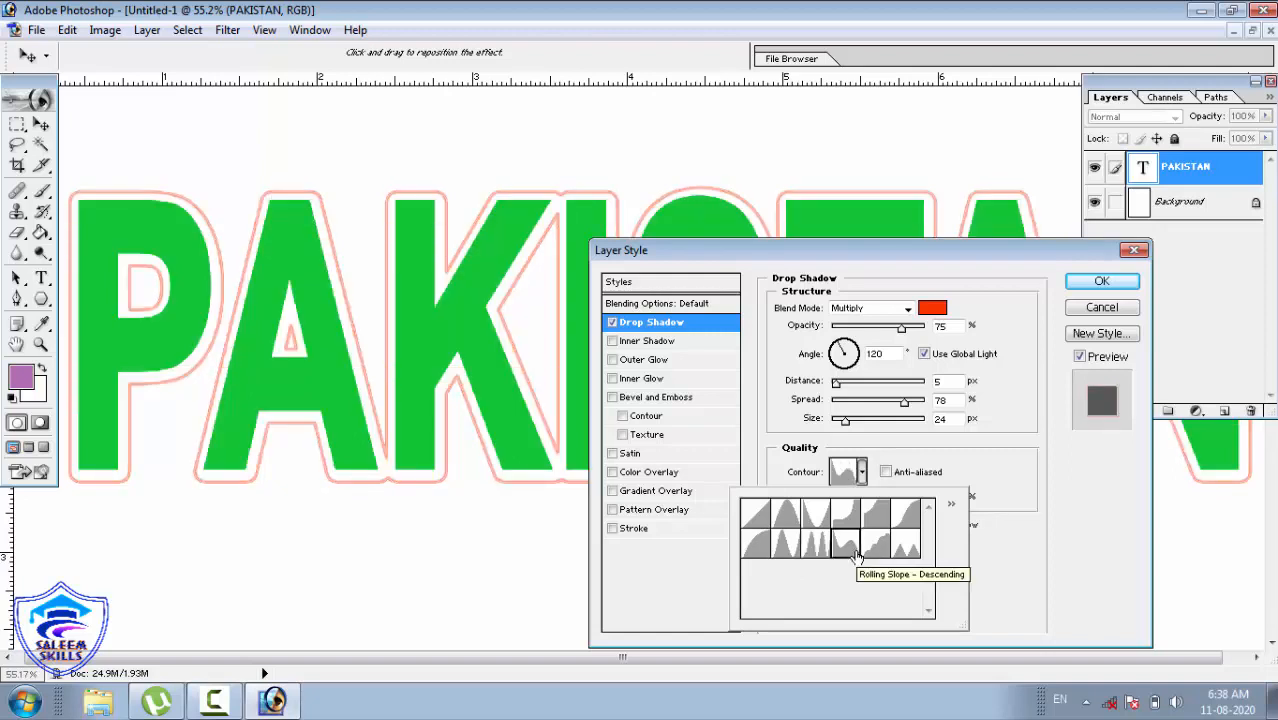
{"action": "left_click", "coordinate": [875, 553]}
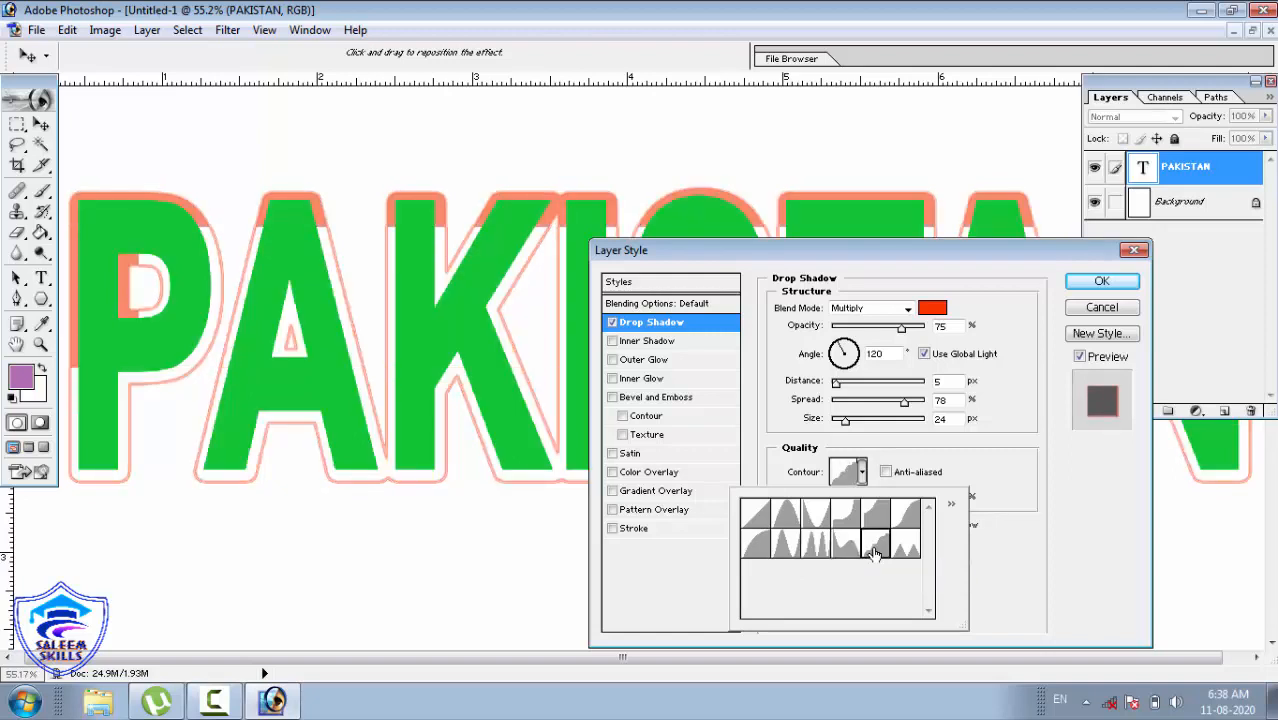
{"action": "left_click", "coordinate": [904, 553]}
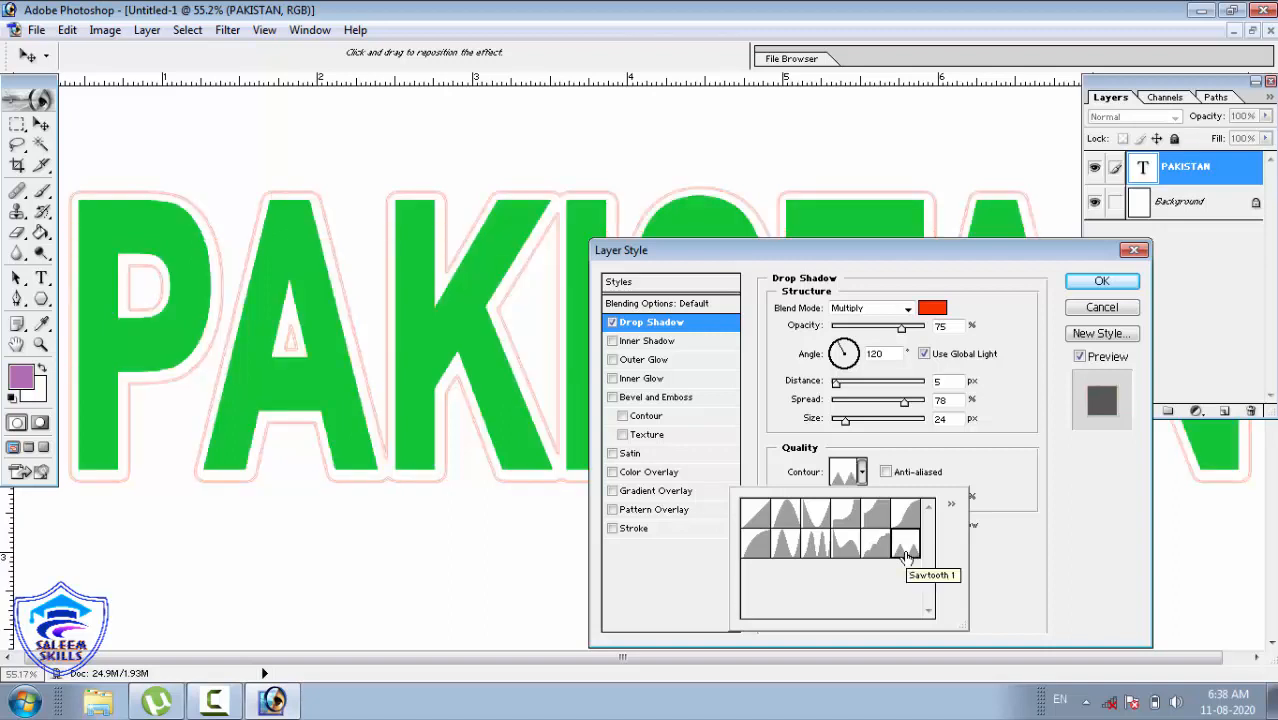
{"action": "left_click", "coordinate": [905, 514]}
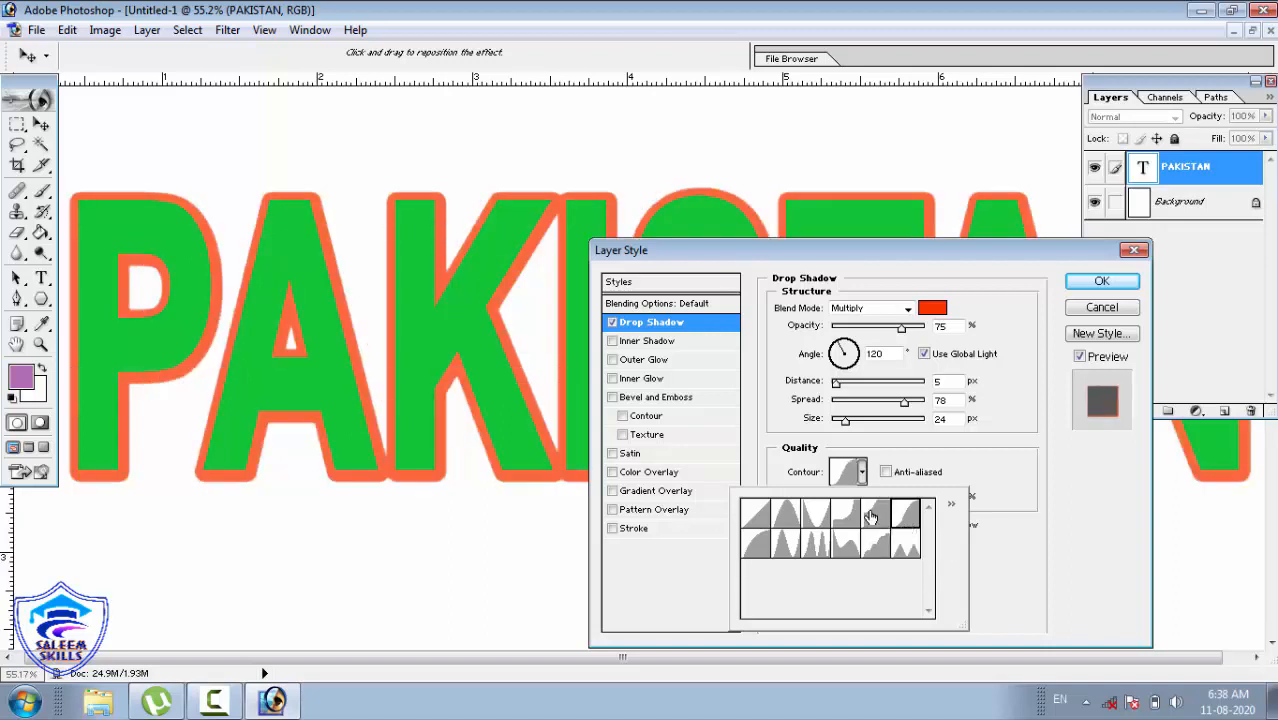
{"action": "left_click", "coordinate": [870, 515]}
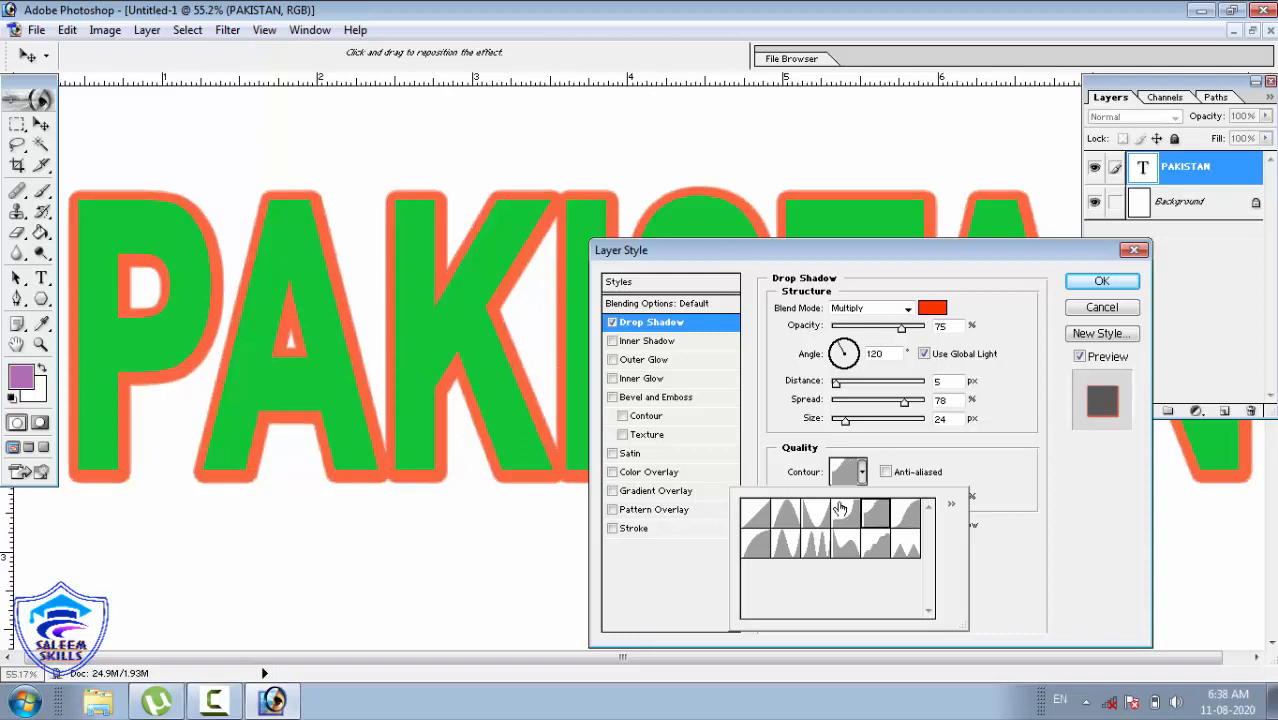
{"action": "left_click", "coordinate": [903, 340]}
Step: Set the drop shadow's opacity to 100%, spread to 44% and distance to 38 px
{"action": "left_click_drag", "start_coordinate": [900, 330], "coordinate": [845, 350]}
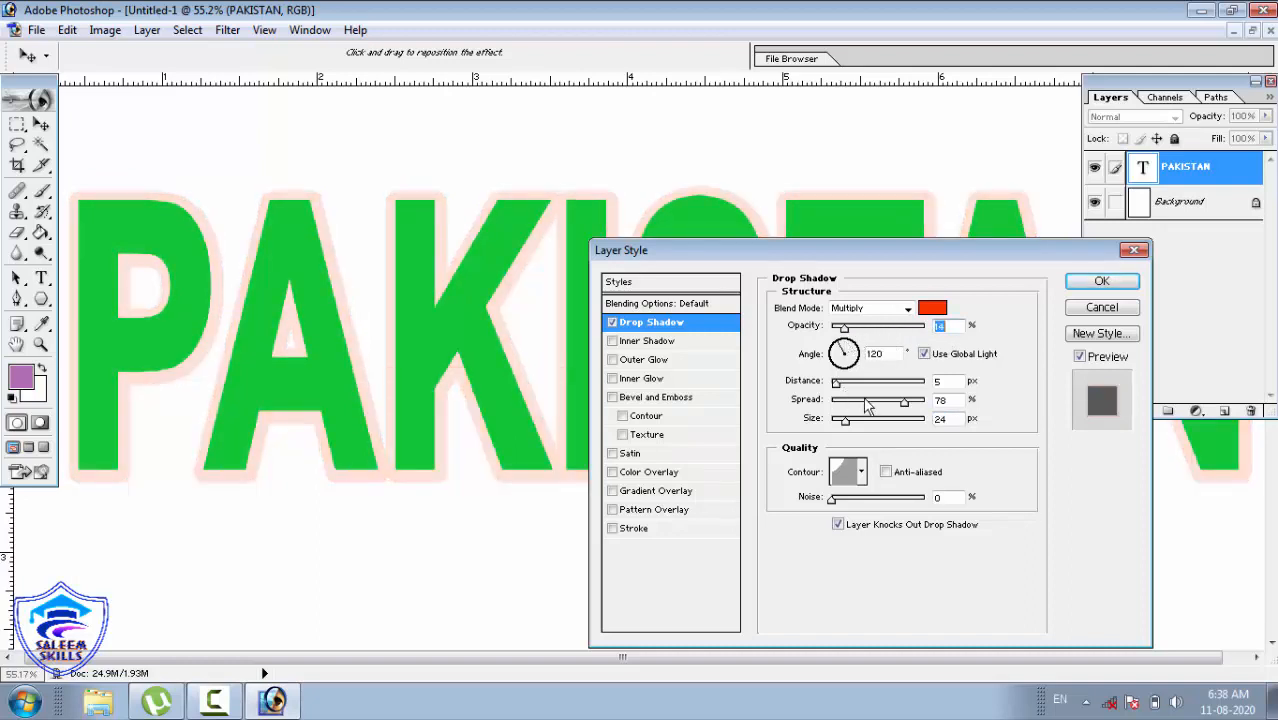
{"action": "left_click_drag", "start_coordinate": [887, 406], "coordinate": [880, 404]}
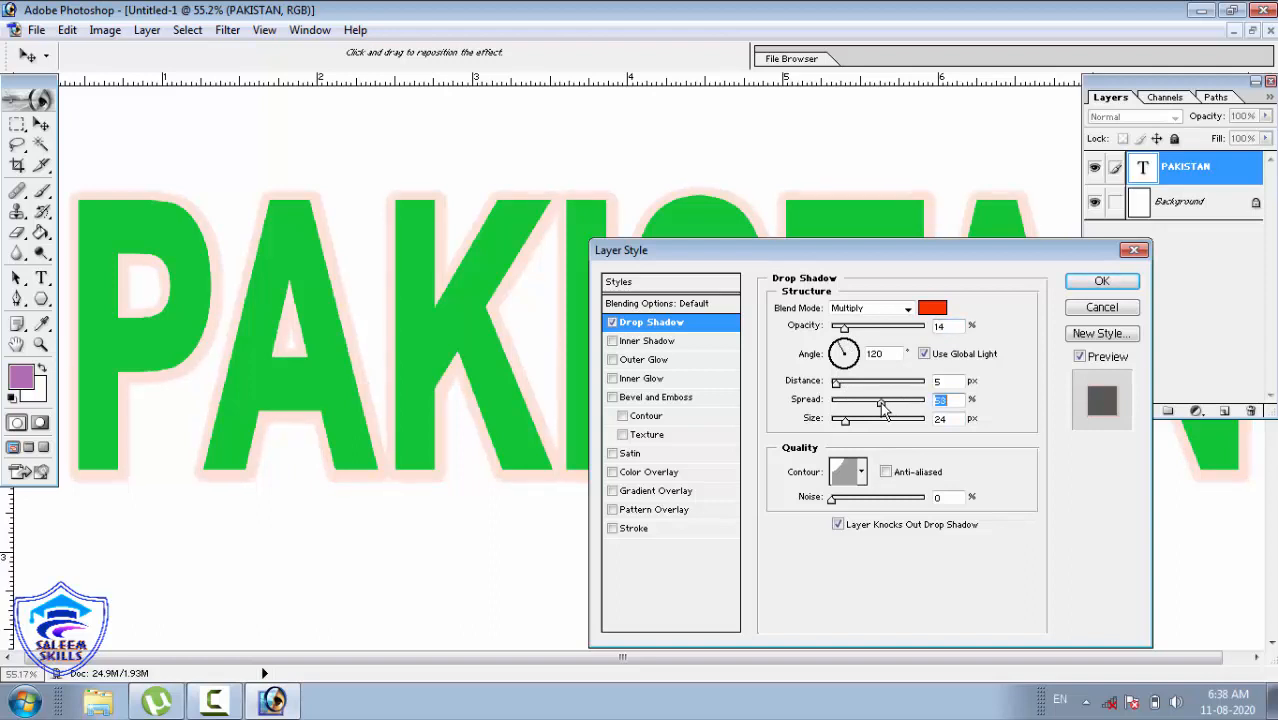
{"action": "left_click_drag", "start_coordinate": [845, 330], "coordinate": [987, 345]}
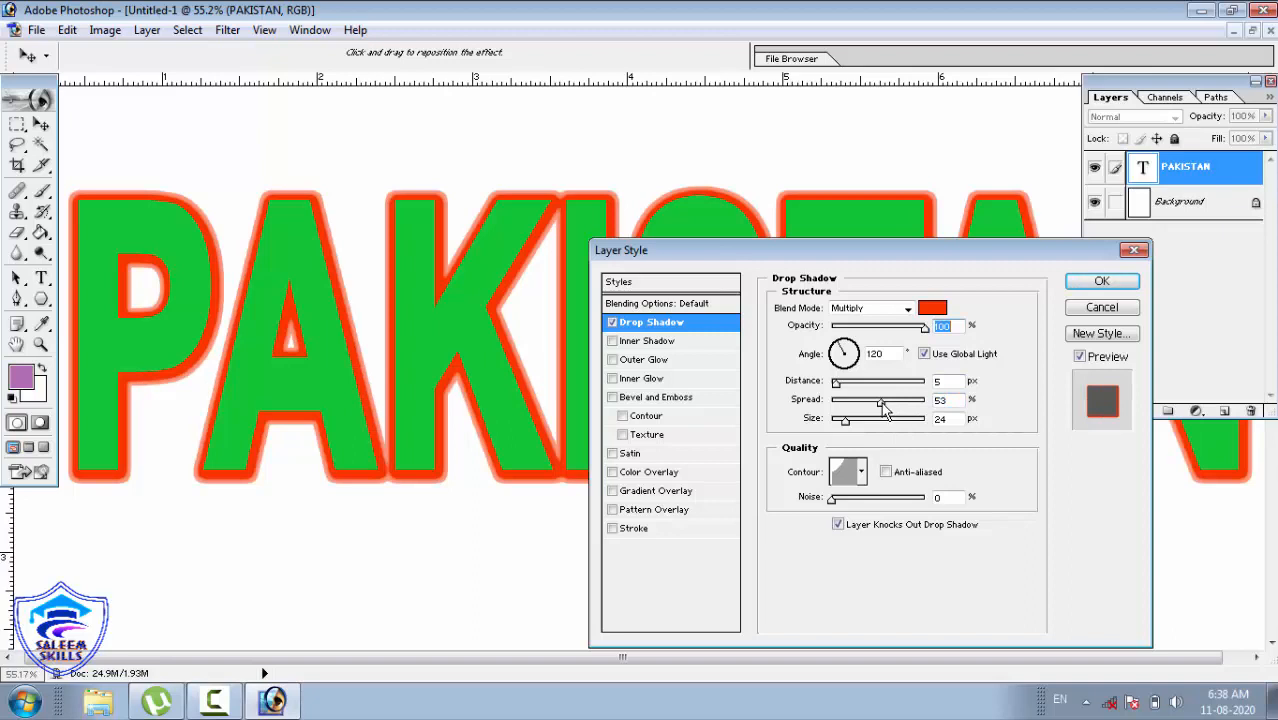
{"action": "mouse_move", "coordinate": [880, 405]}
{"action": "left_mouse_down"}
{"action": "mouse_move", "coordinate": [843, 407]}
{"action": "mouse_move", "coordinate": [875, 412]}
{"action": "mouse_move", "coordinate": [850, 385]}
{"action": "mouse_move", "coordinate": [904, 394]}
{"action": "mouse_move", "coordinate": [870, 402]}
{"action": "left_mouse_up"}
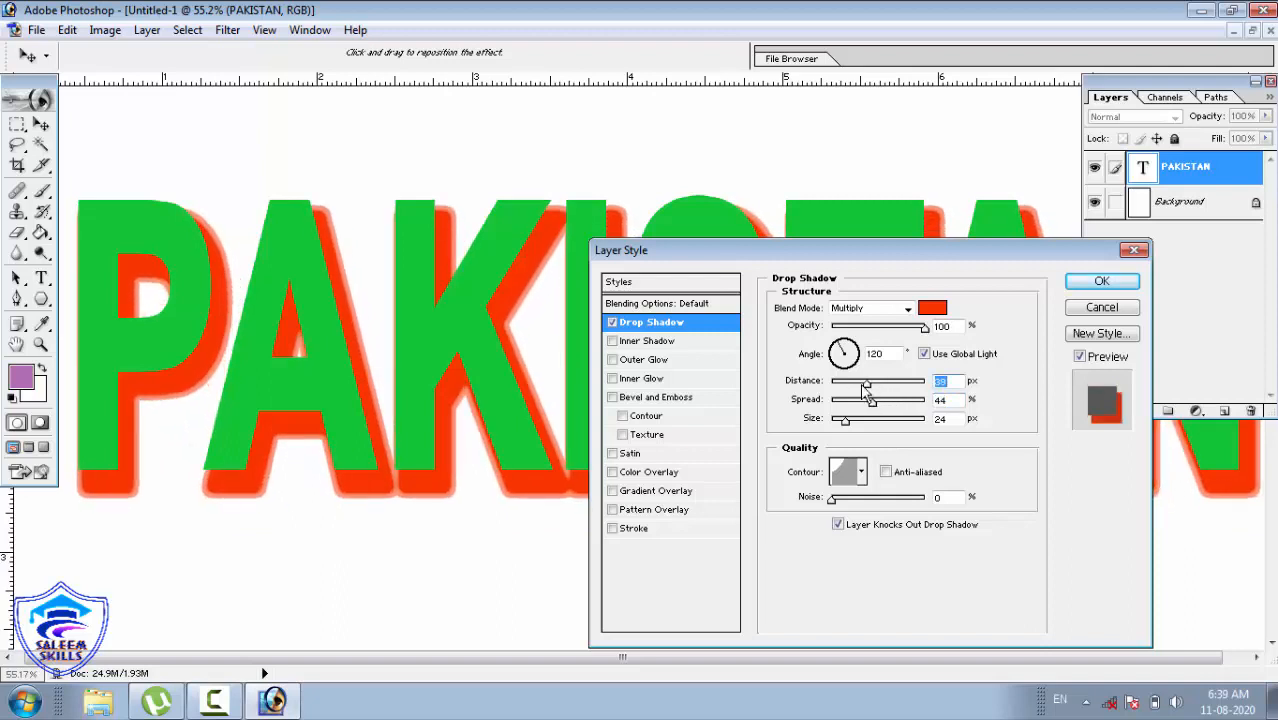
Step: Set the drop shadow's light angle to 54° and apply the layer style
{"action": "left_click_drag", "start_coordinate": [845, 353], "coordinate": [860, 360]}
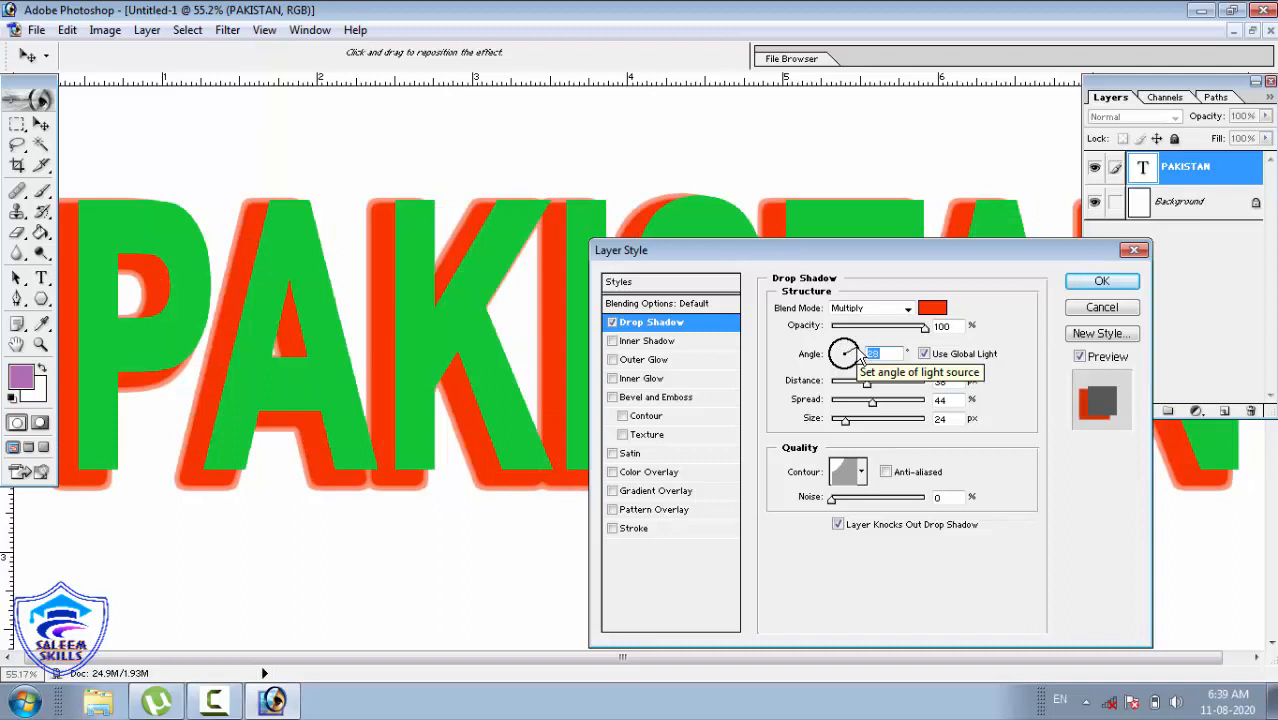
{"action": "mouse_move", "coordinate": [859, 368]}
{"action": "left_mouse_down"}
{"action": "mouse_move", "coordinate": [832, 358]}
{"action": "mouse_move", "coordinate": [848, 347]}
{"action": "left_mouse_up"}
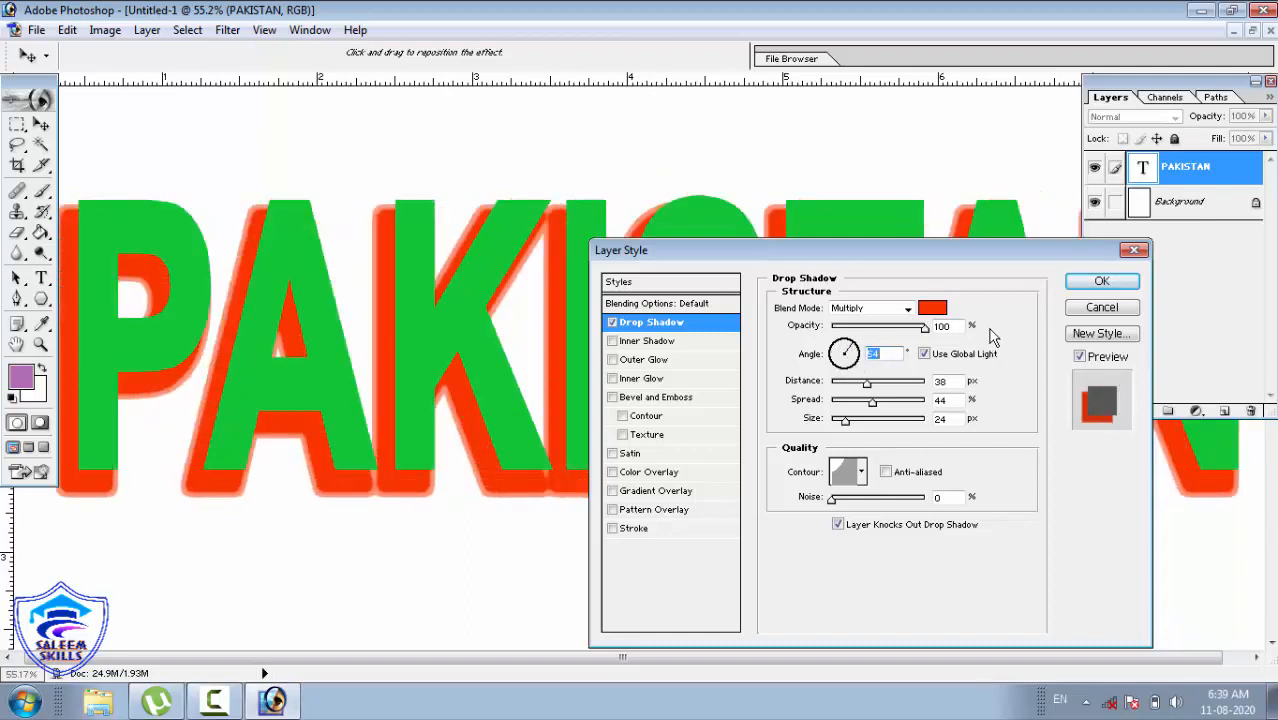
{"action": "left_click", "coordinate": [1092, 283]}
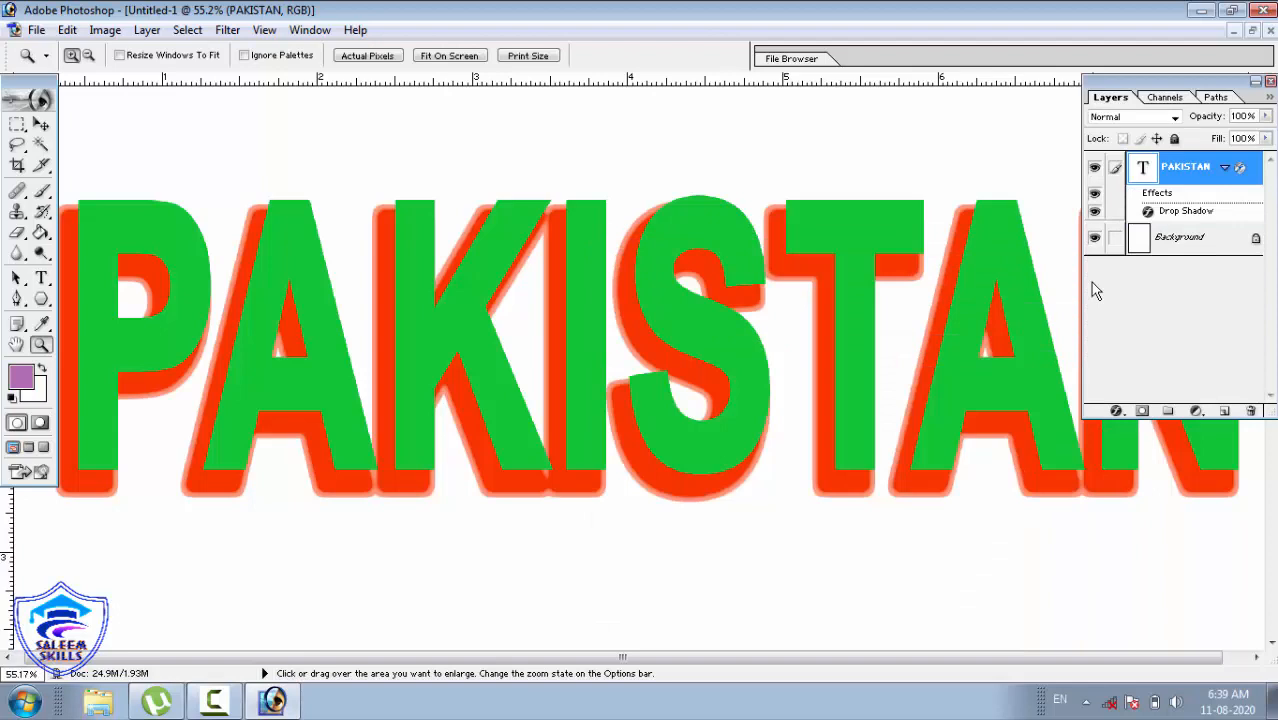
Step: Check the styled text on the full page and up close, and undo the drop shadow on the PAKISTAN layer
{"action": "key", "text": "ctrl+0"}
{"action": "left_click_drag", "start_coordinate": [478, 164], "coordinate": [451, 137]}
{"action": "right_click", "coordinate": [451, 137]}
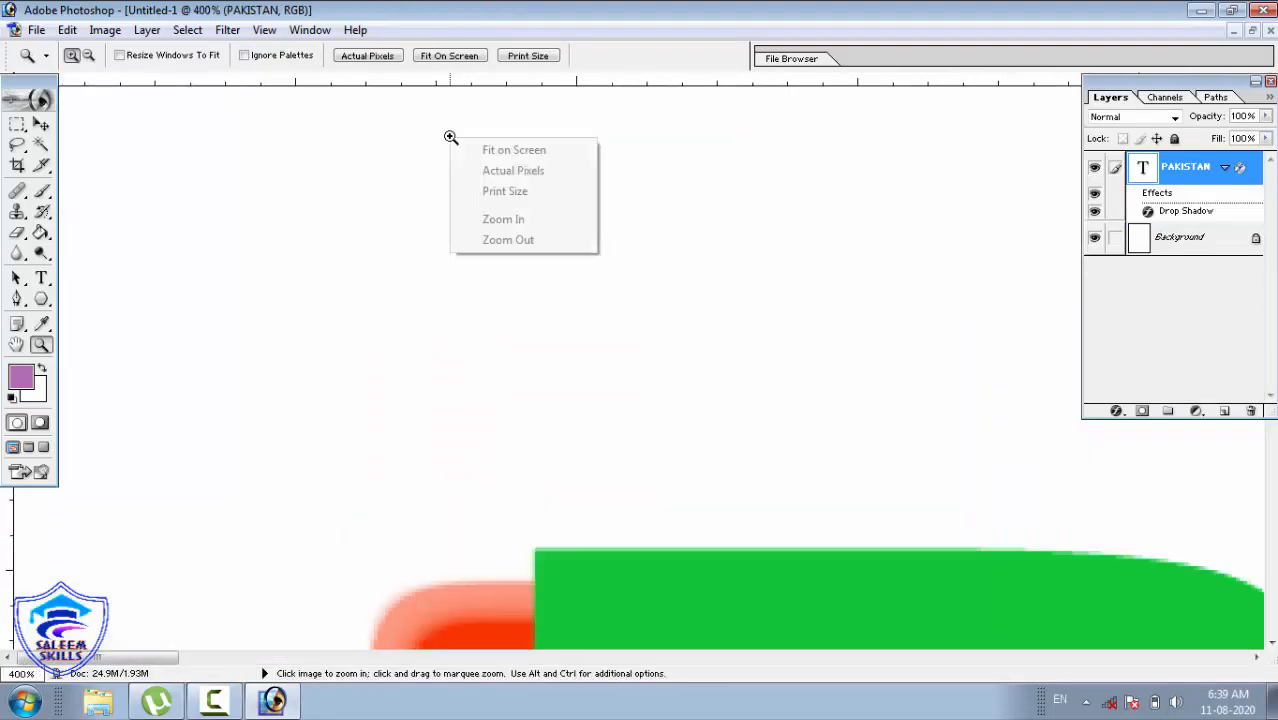
{"action": "left_click", "coordinate": [481, 149]}
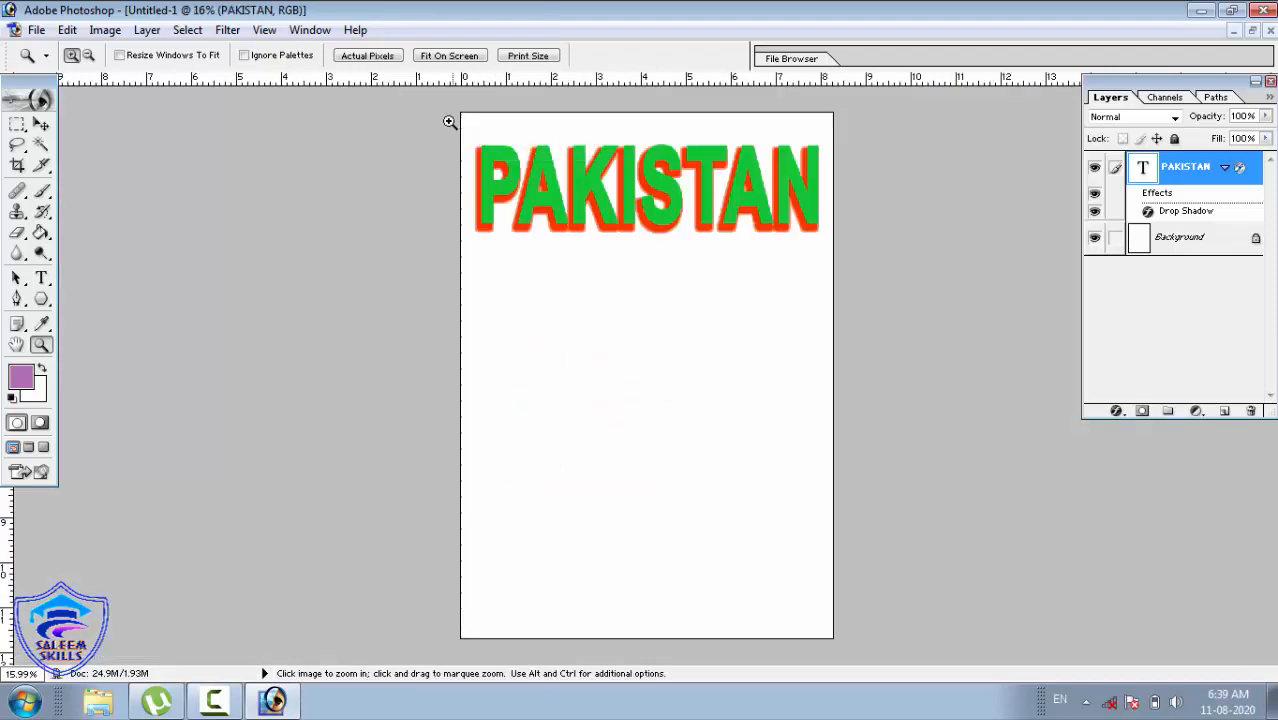
{"action": "left_click_drag", "start_coordinate": [448, 123], "coordinate": [859, 241]}
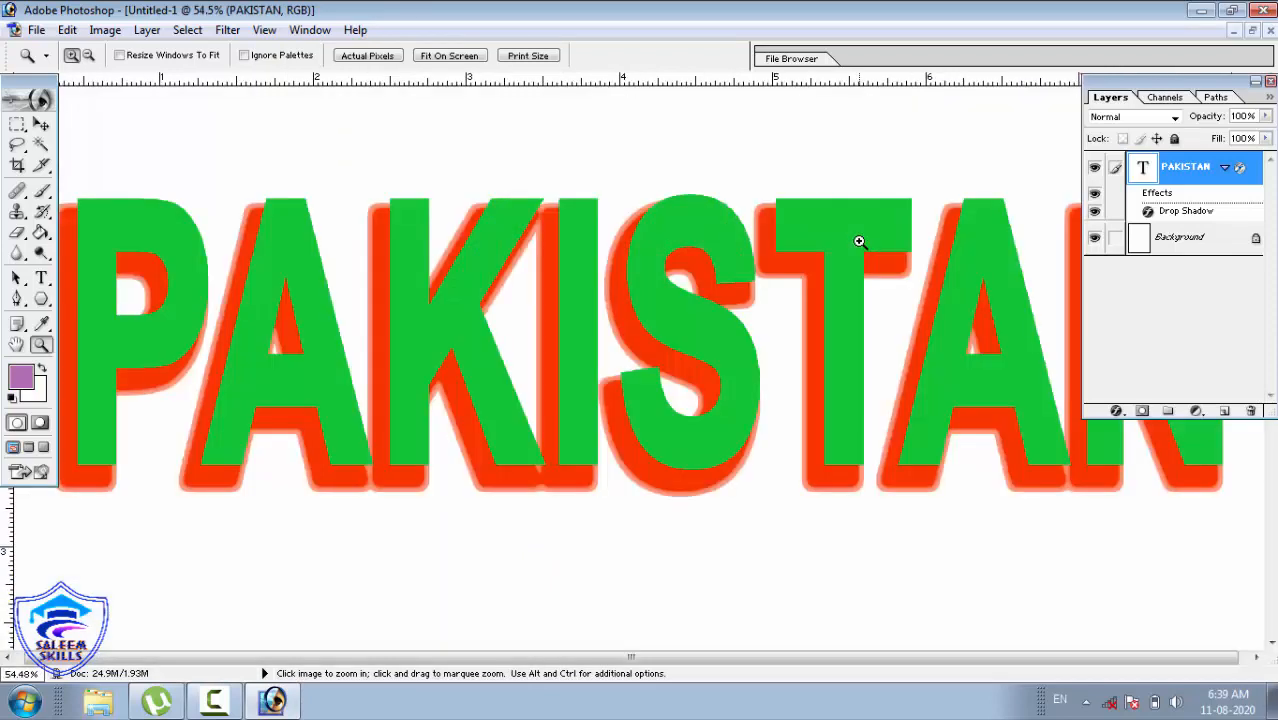
{"action": "key", "text": "ctrl+z"}
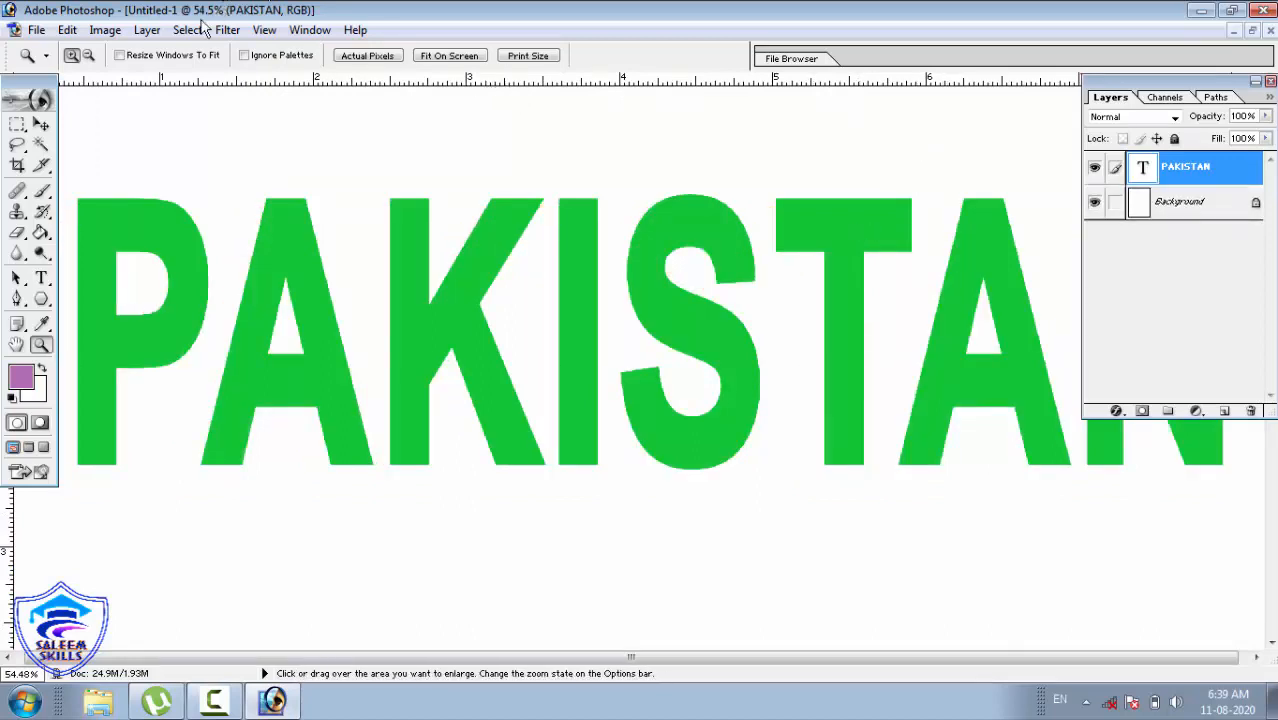
Step: Add an inner shadow to the PAKISTAN text layer with 35% choke and 54 px size
{"action": "left_click", "coordinate": [145, 30]}
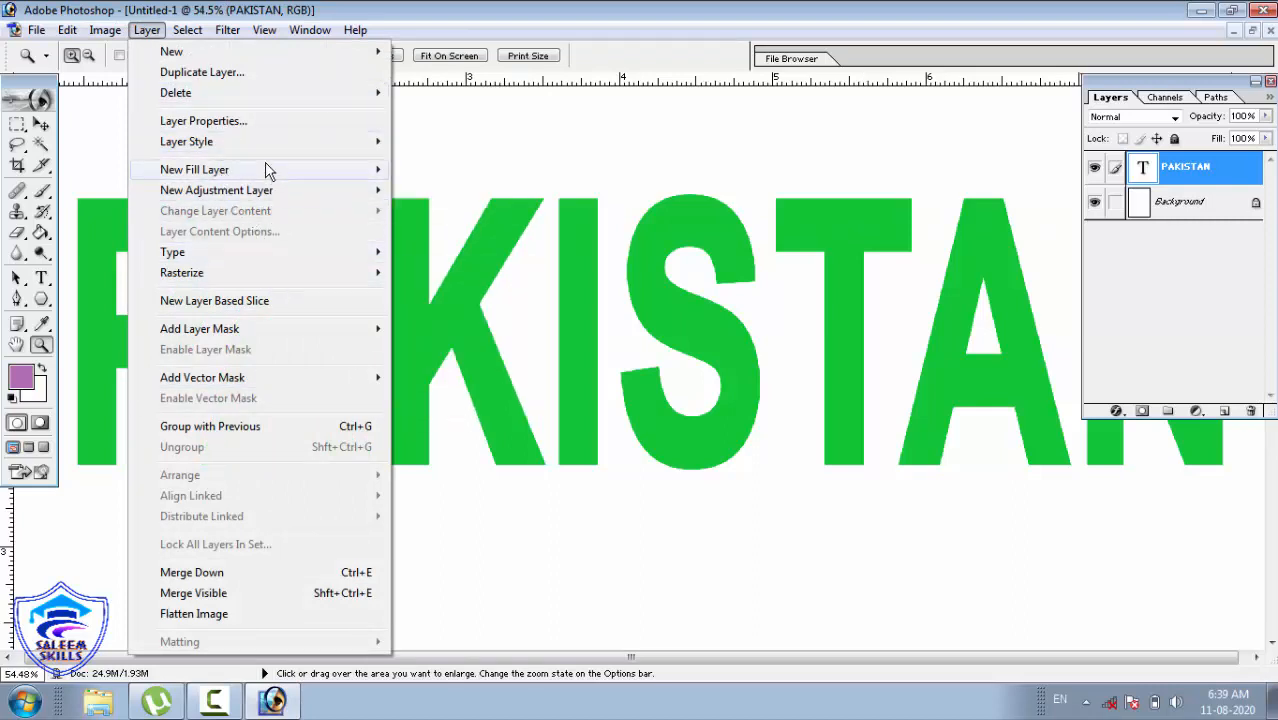
{"action": "mouse_move", "coordinate": [263, 147]}
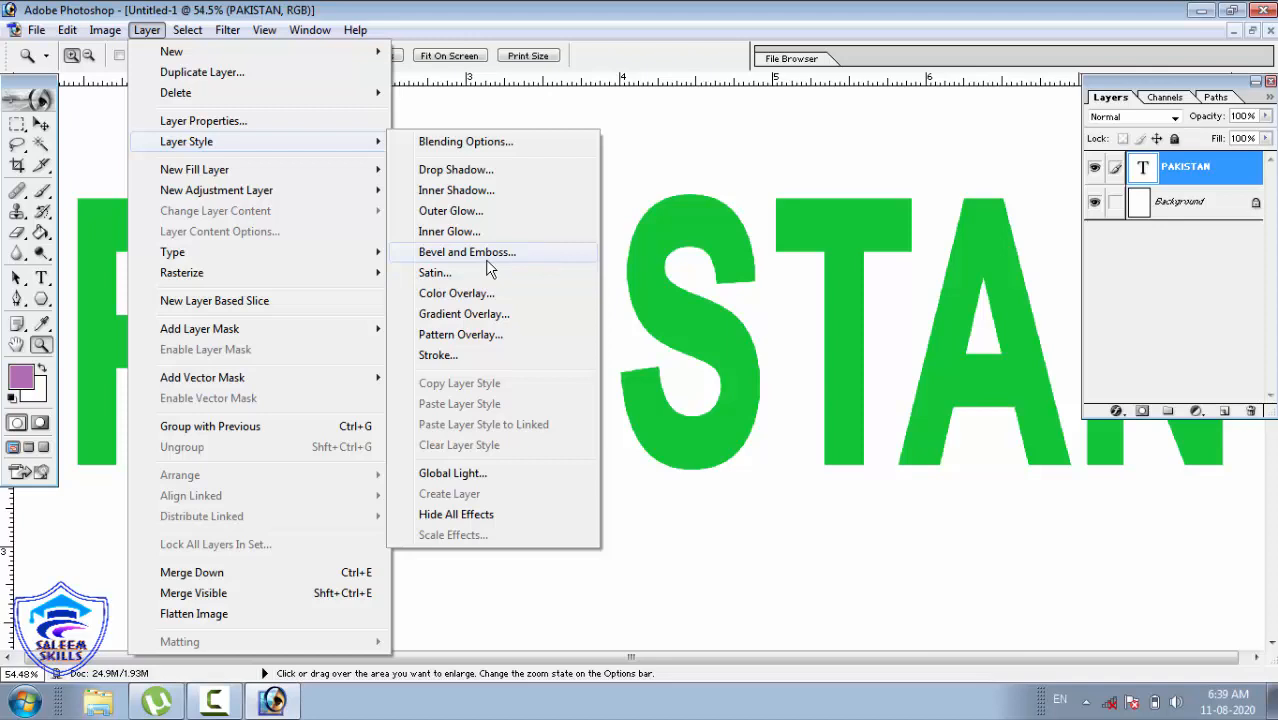
{"action": "left_click", "coordinate": [467, 141]}
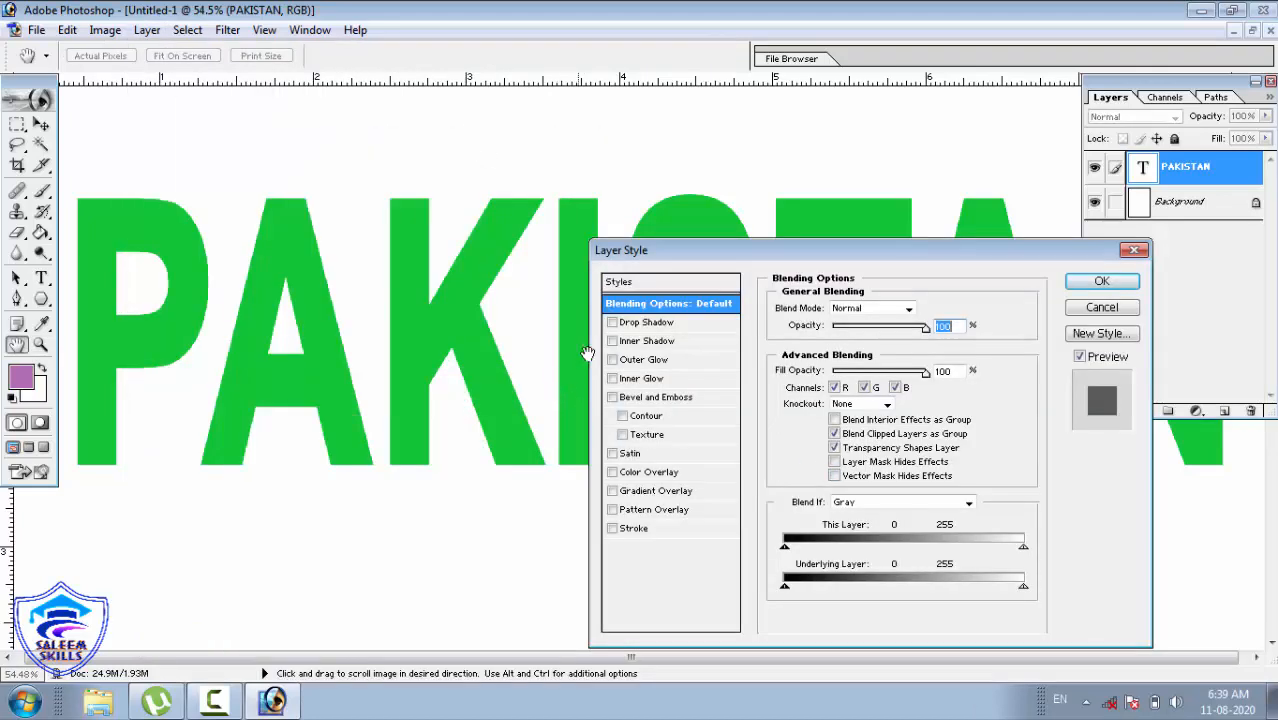
{"action": "left_click", "coordinate": [646, 343]}
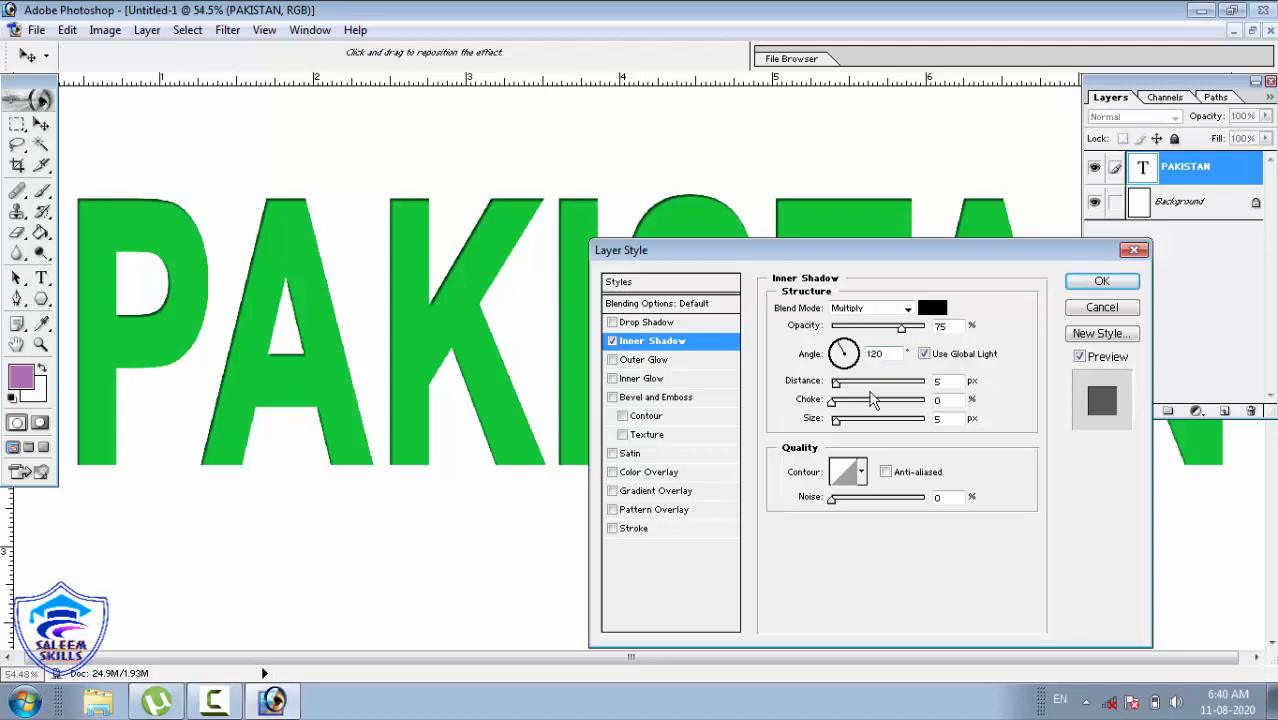
{"action": "left_click_drag", "start_coordinate": [845, 426], "coordinate": [865, 406]}
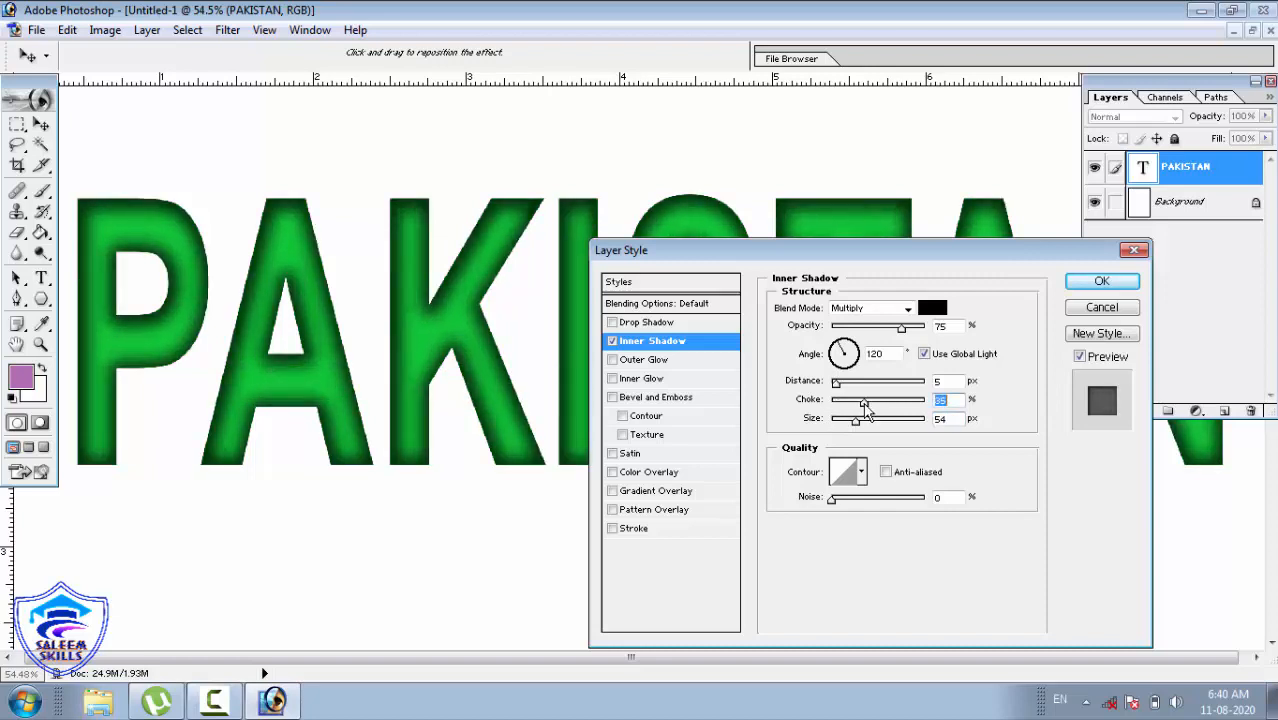
Step: Change the inner shadow color to a bright blue and increase the shadow's distance
{"action": "left_click", "coordinate": [930, 312]}
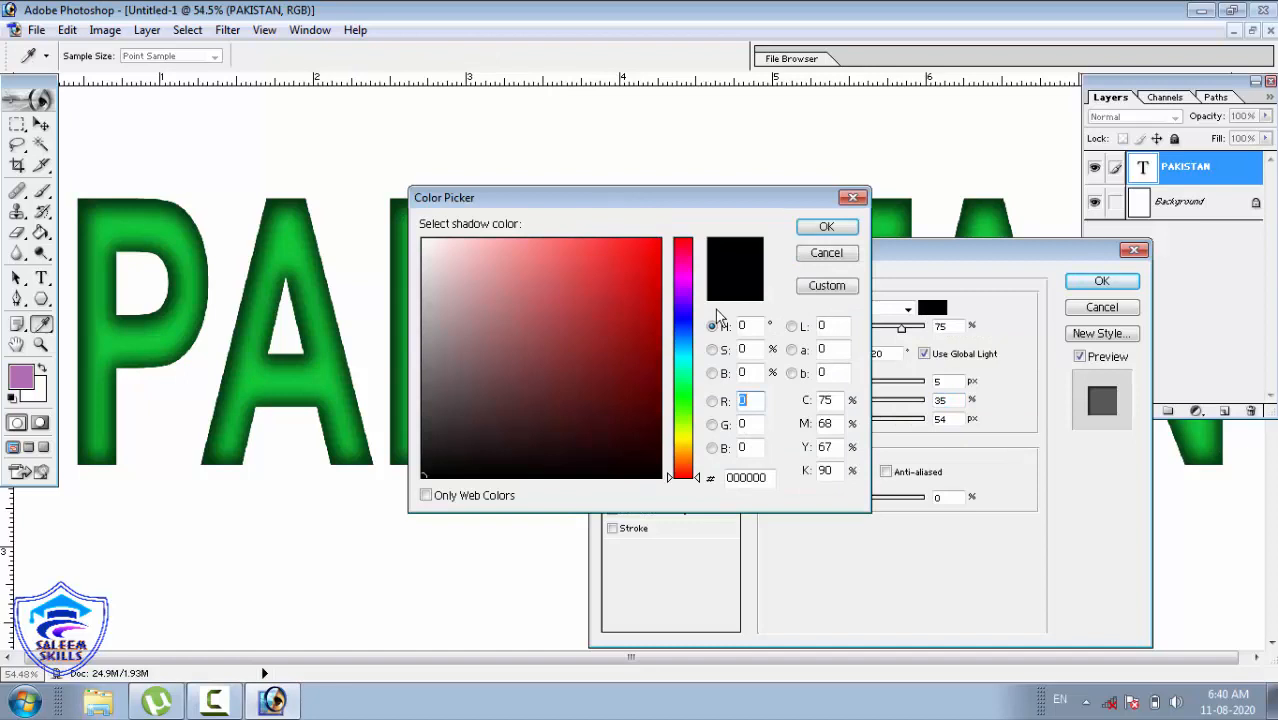
{"action": "left_click", "coordinate": [631, 285]}
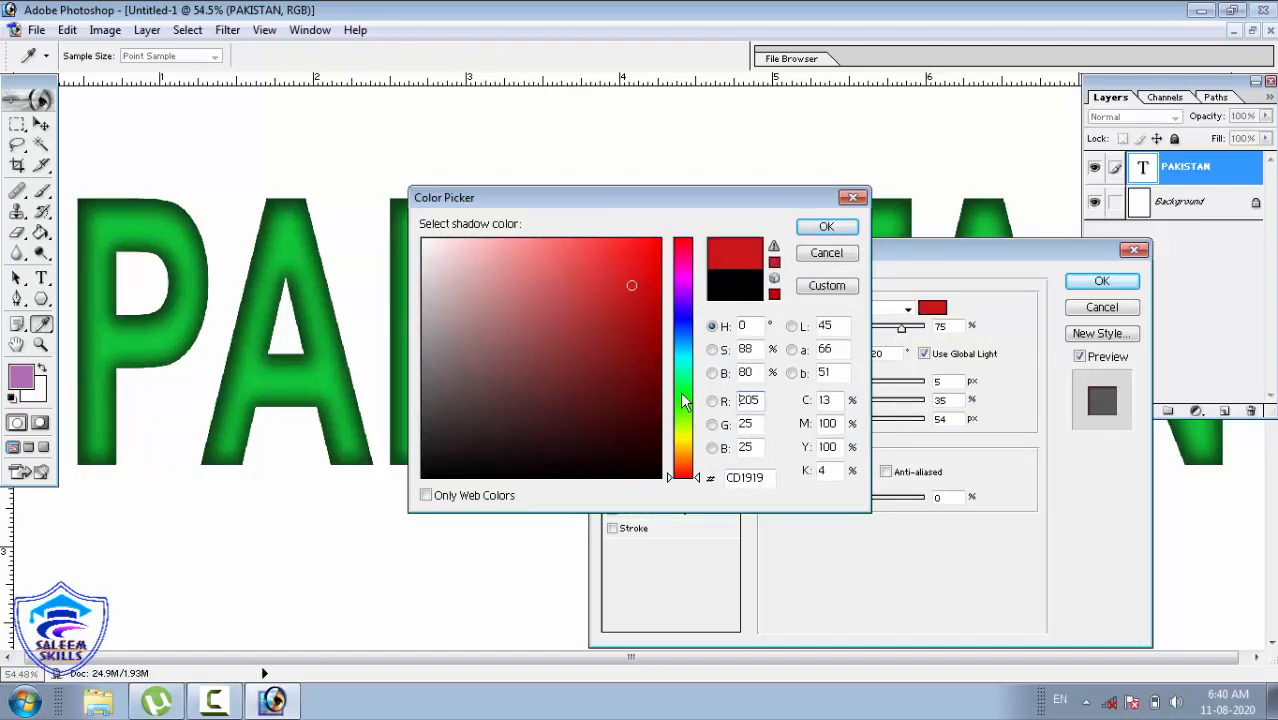
{"action": "left_click_drag", "start_coordinate": [683, 400], "coordinate": [688, 368]}
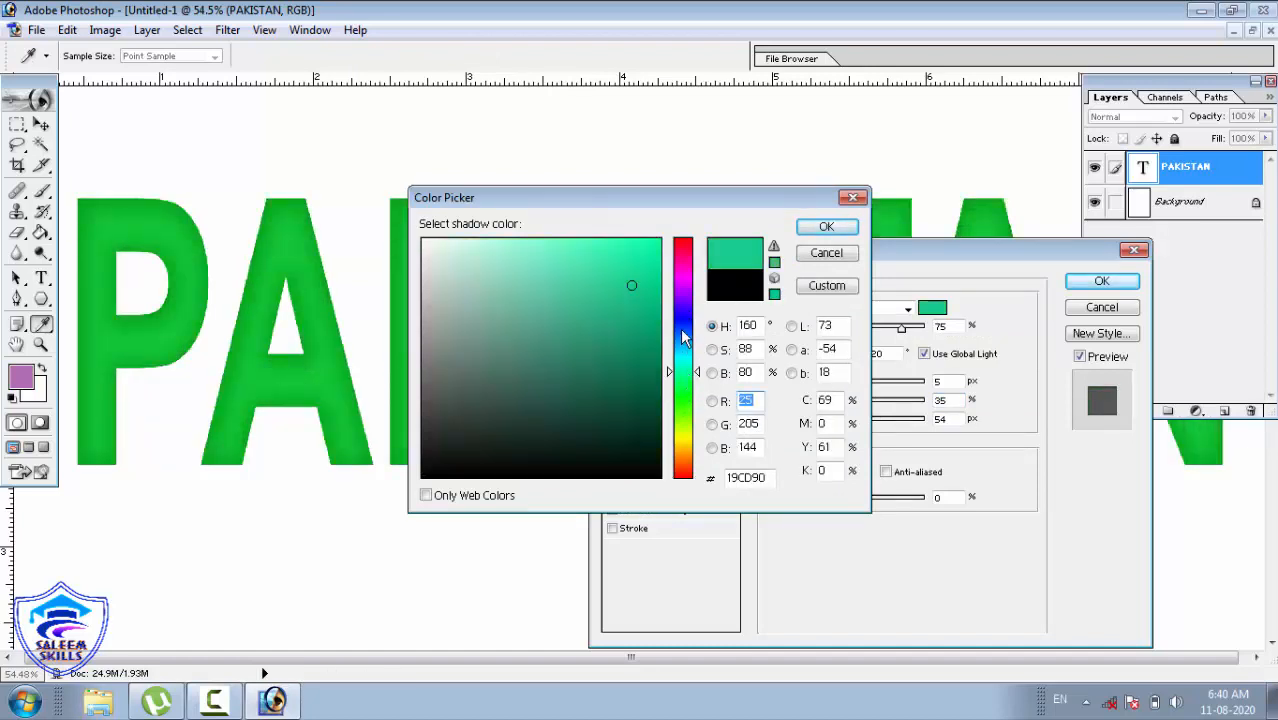
{"action": "left_click", "coordinate": [680, 327]}
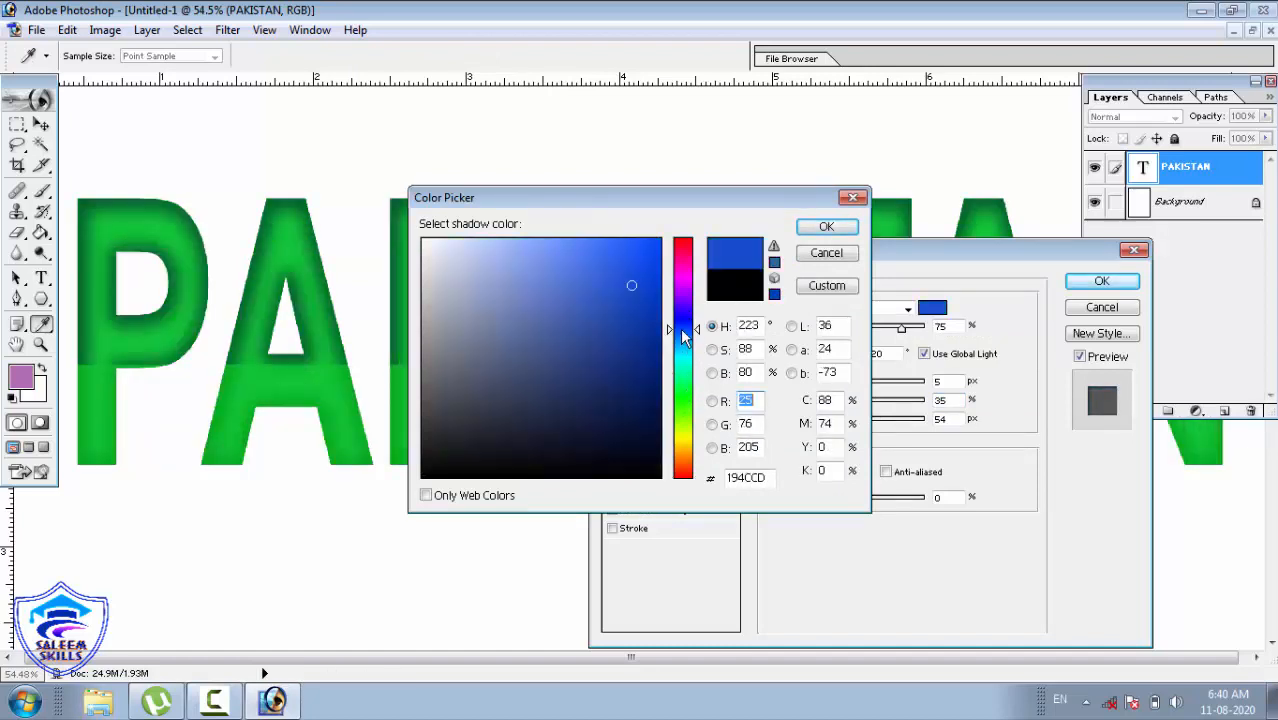
{"action": "left_click", "coordinate": [625, 314]}
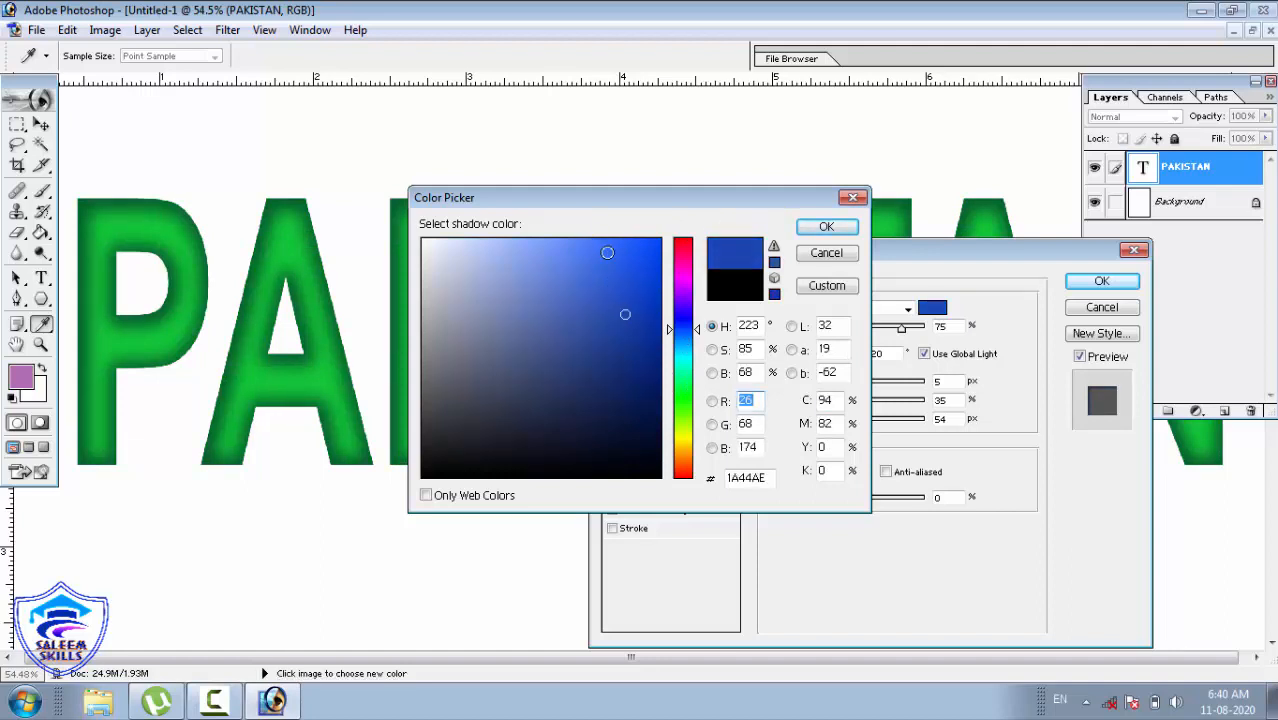
{"action": "left_click", "coordinate": [816, 228]}
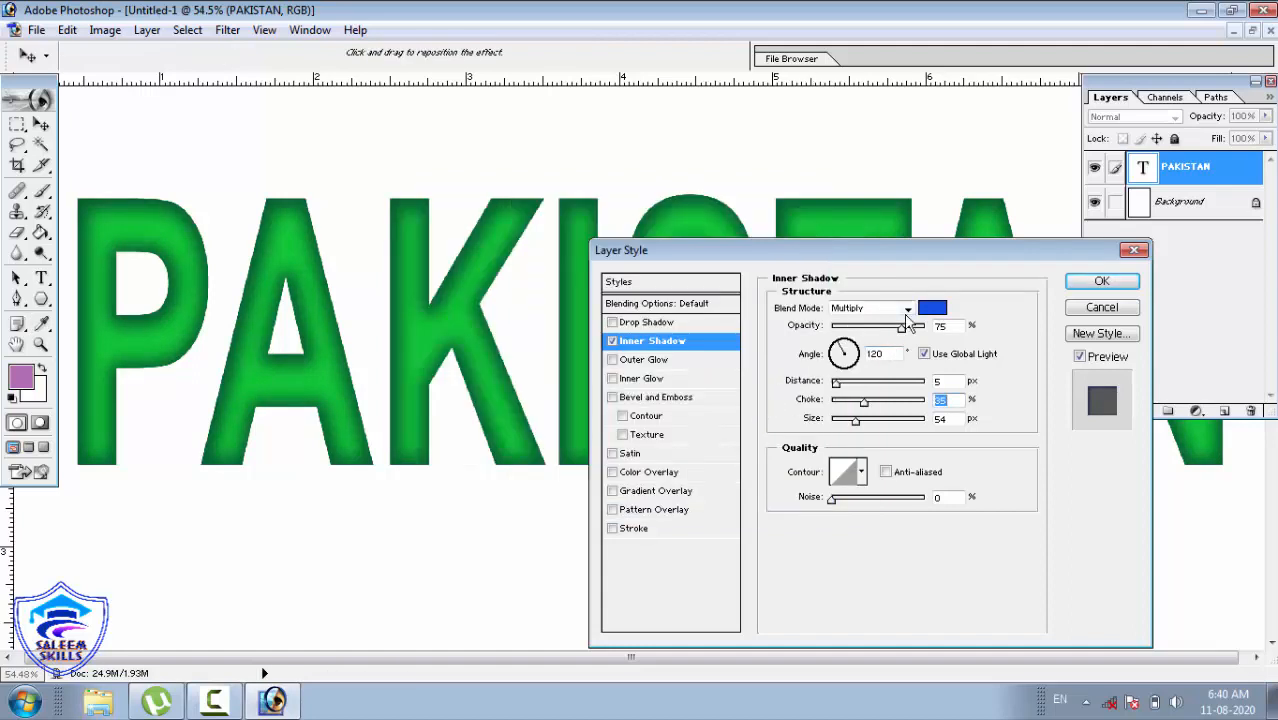
{"action": "mouse_move", "coordinate": [840, 388]}
{"action": "left_mouse_down"}
{"action": "mouse_move", "coordinate": [960, 378]}
{"action": "mouse_move", "coordinate": [818, 386]}
{"action": "mouse_move", "coordinate": [864, 386]}
{"action": "mouse_move", "coordinate": [855, 408]}
{"action": "left_mouse_up"}
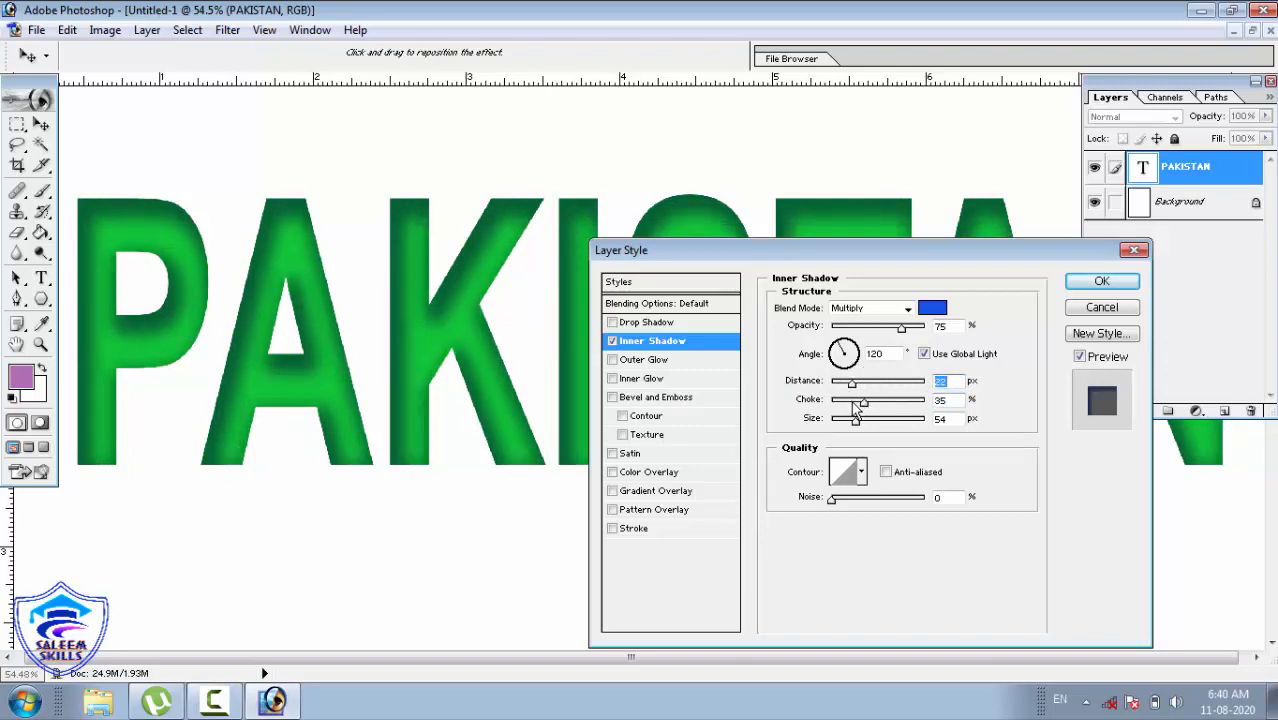
Step: Try several contour presets for the inner shadow, settle on the double-peaked one, and apply the layer style
{"action": "left_click", "coordinate": [862, 472]}
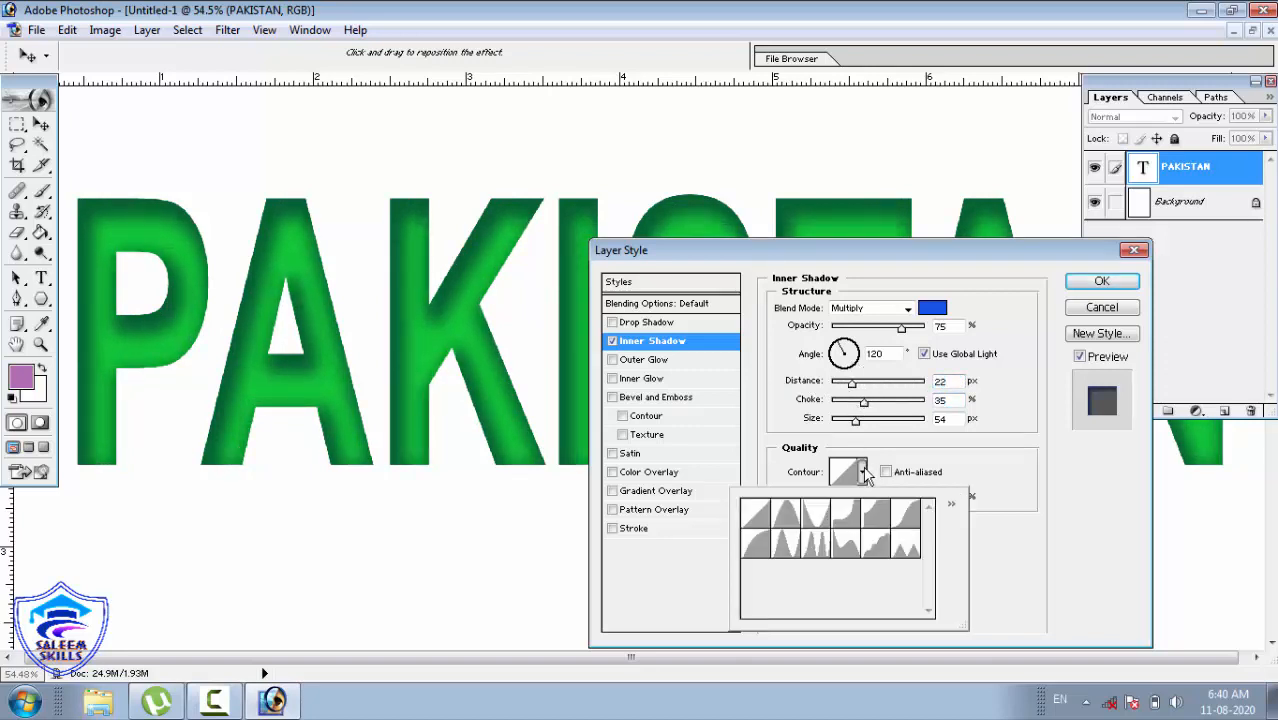
{"action": "left_click", "coordinate": [817, 515]}
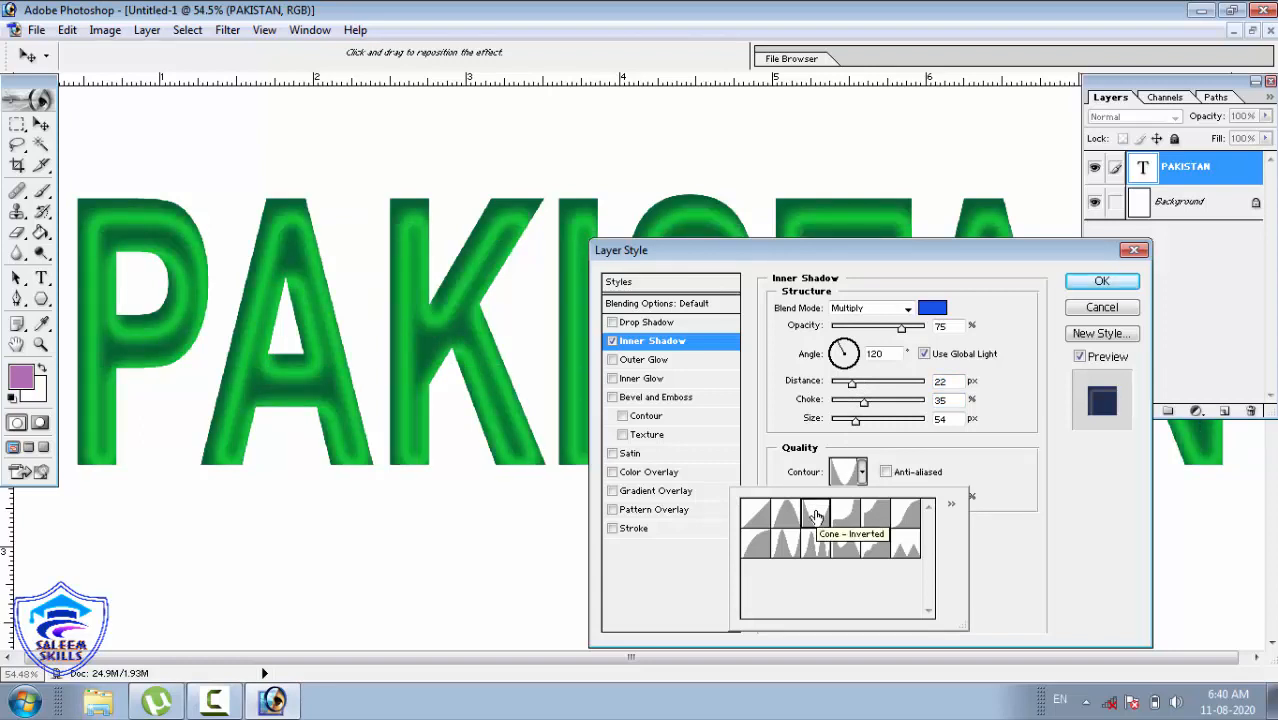
{"action": "left_click", "coordinate": [840, 515]}
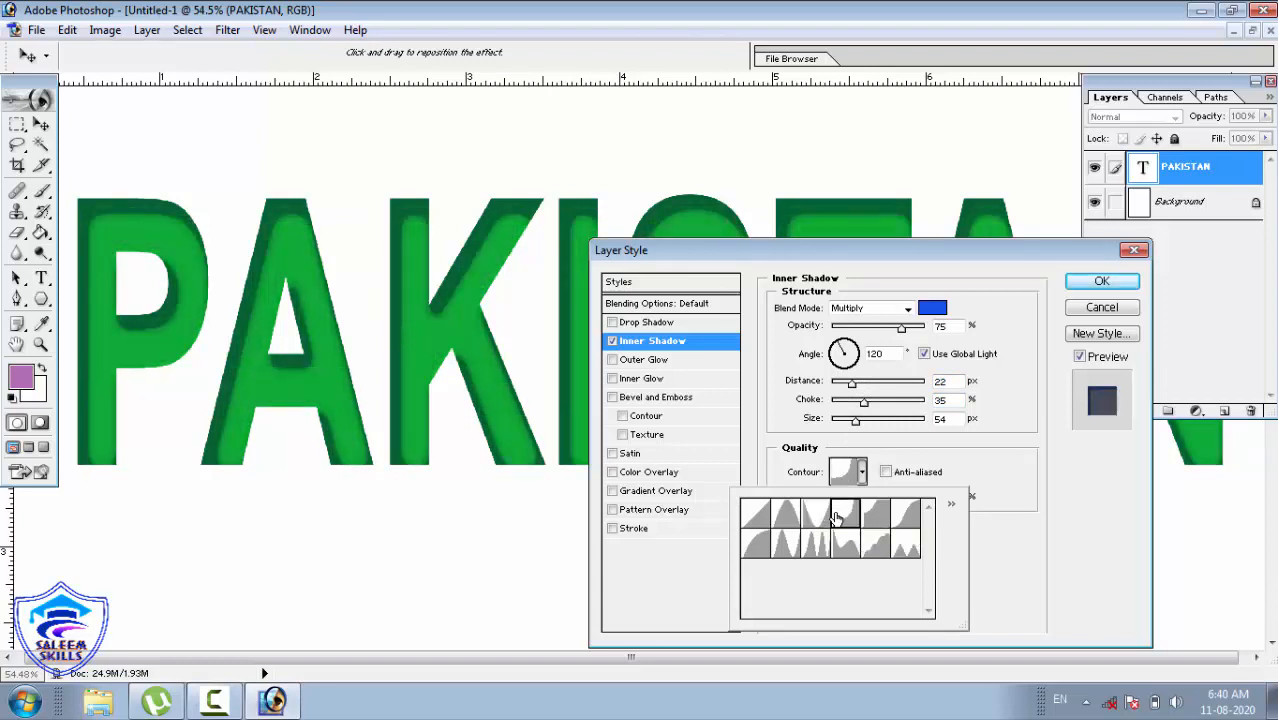
{"action": "left_click", "coordinate": [876, 514]}
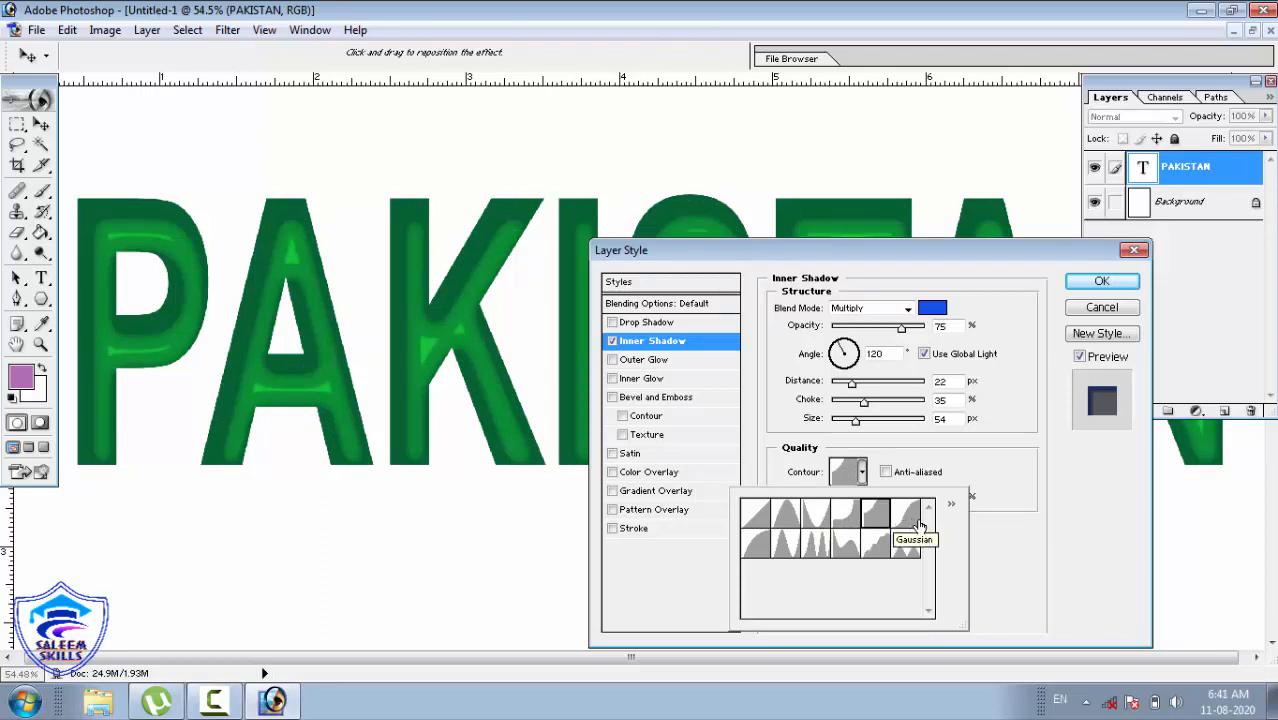
{"action": "left_click", "coordinate": [906, 545]}
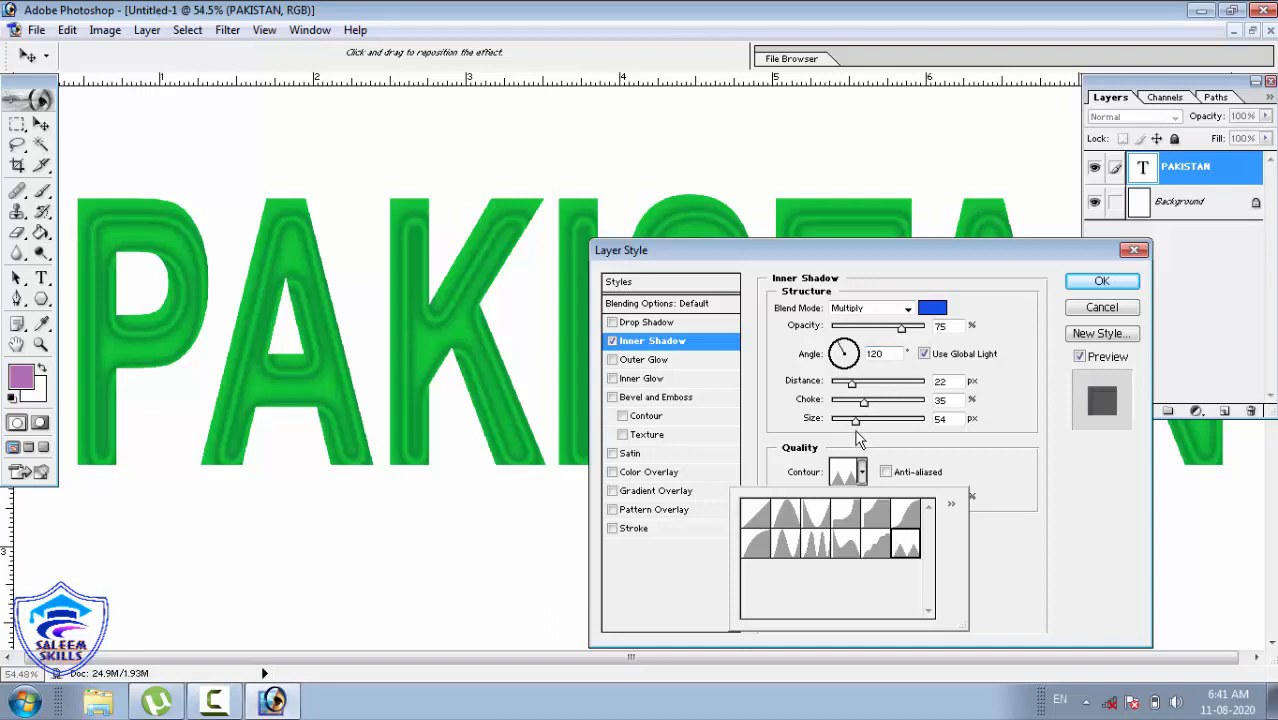
{"action": "left_click", "coordinate": [1100, 283]}
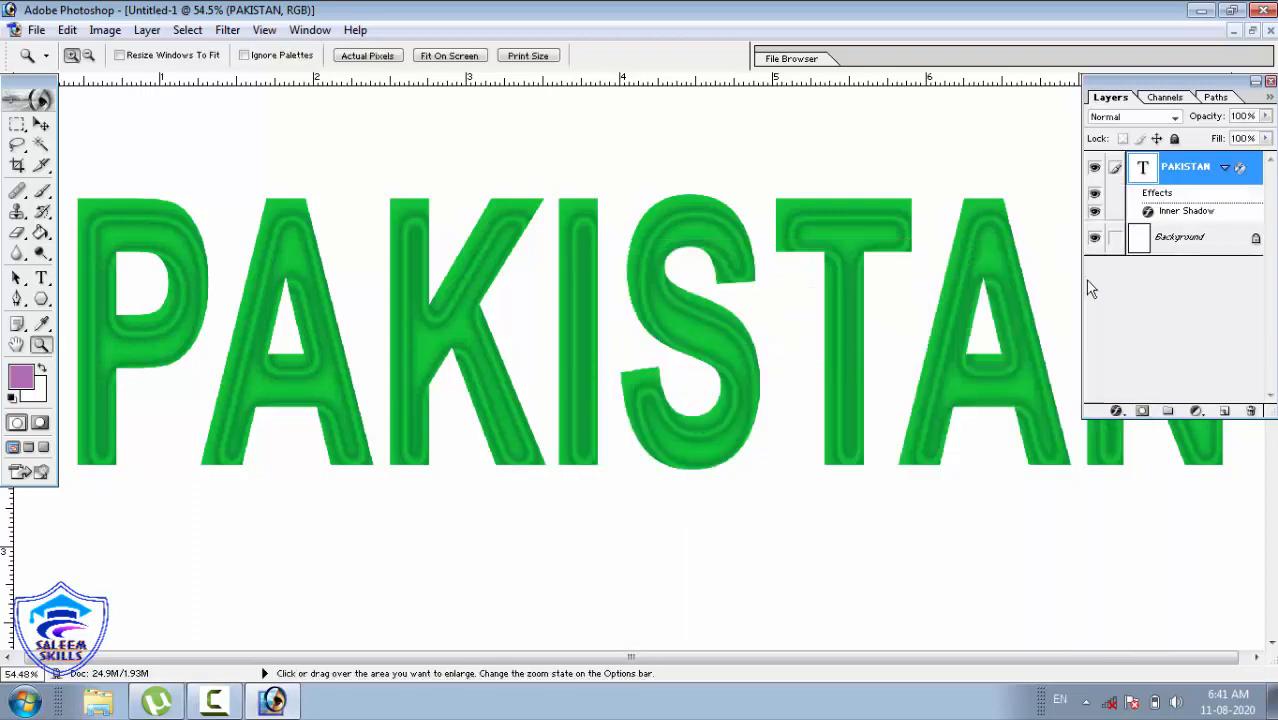
{"action": "left_click", "coordinate": [895, 291], "text": "alt"}
{"action": "left_click", "coordinate": [895, 291], "text": "alt"}
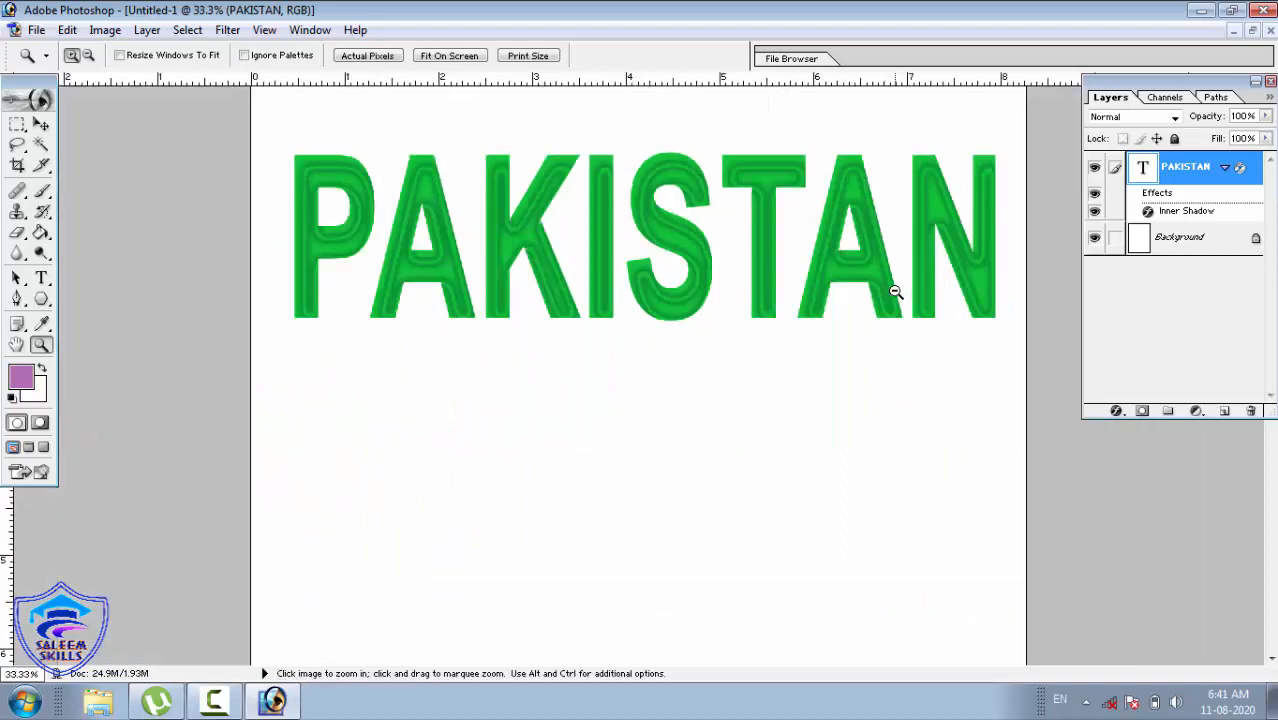
Step: Add a new layer and write PAKISTTAN on it in purple Arial Bold, below the green text
{"action": "left_click", "coordinate": [1224, 412]}
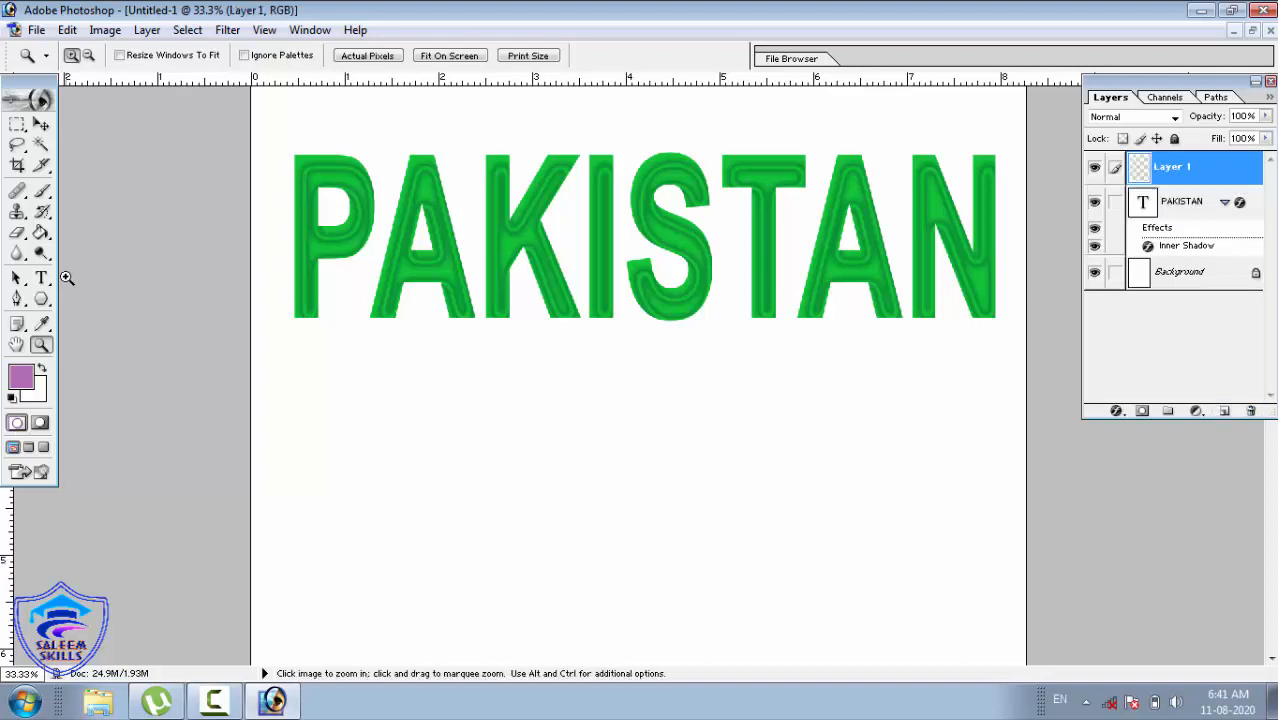
{"action": "left_click", "coordinate": [41, 278]}
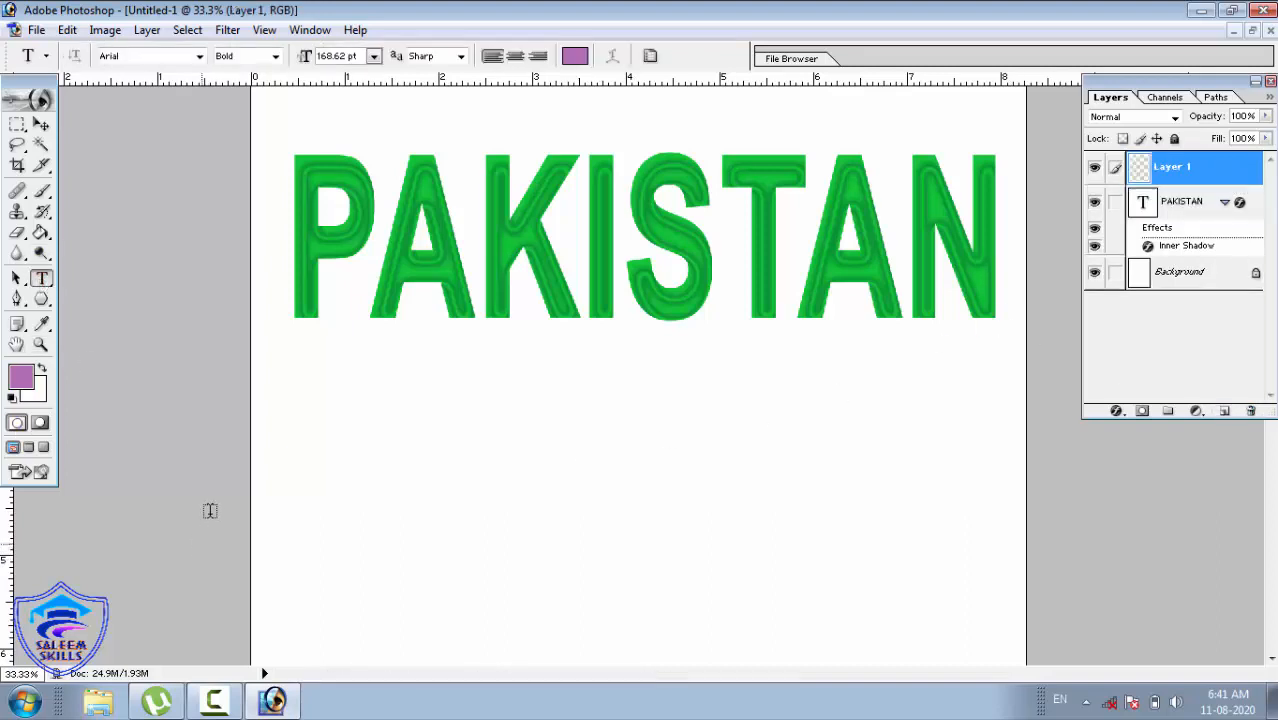
{"action": "left_click", "coordinate": [336, 502]}
{"action": "type", "text": "PA"}
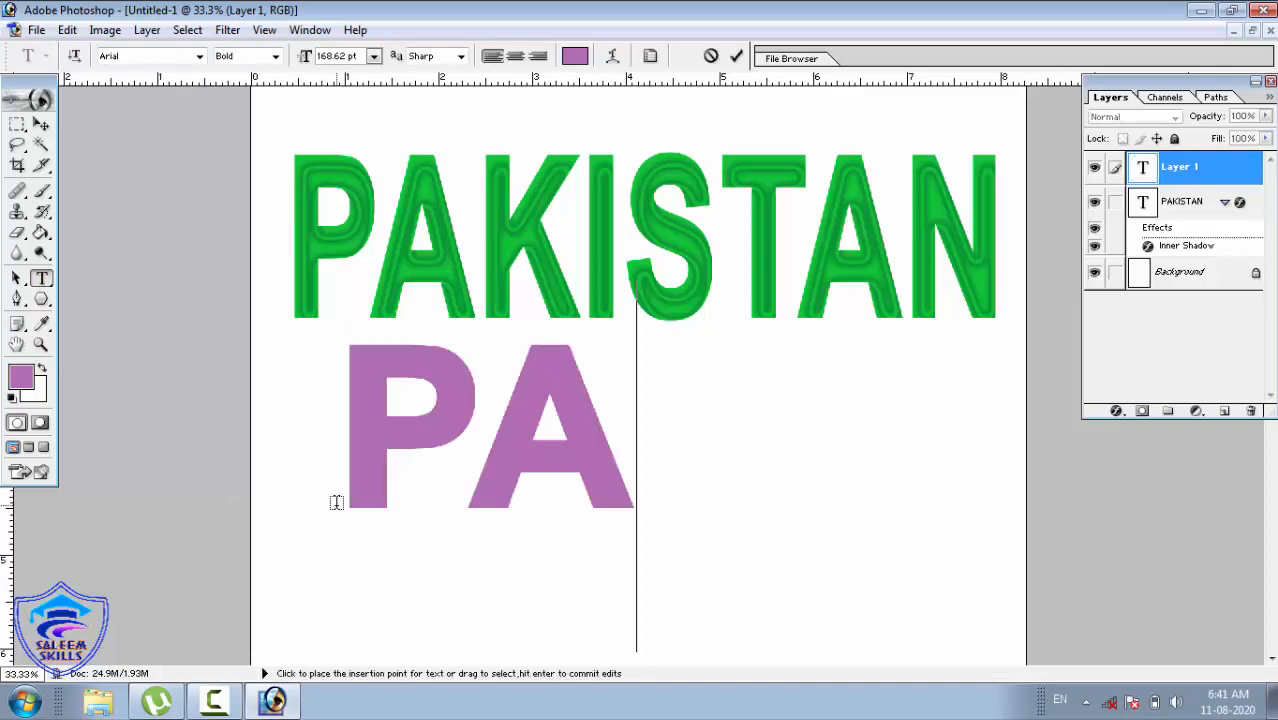
{"action": "type", "text": "KIS"}
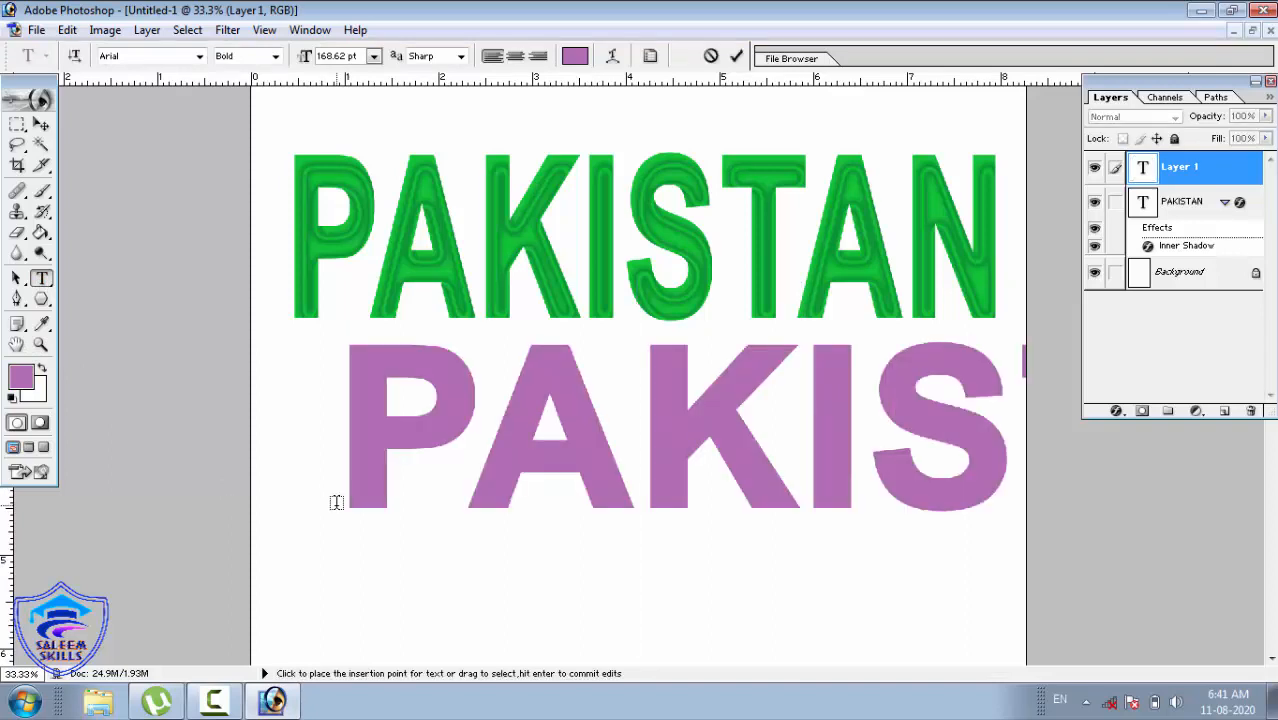
{"action": "key", "text": "ctrl+a"}
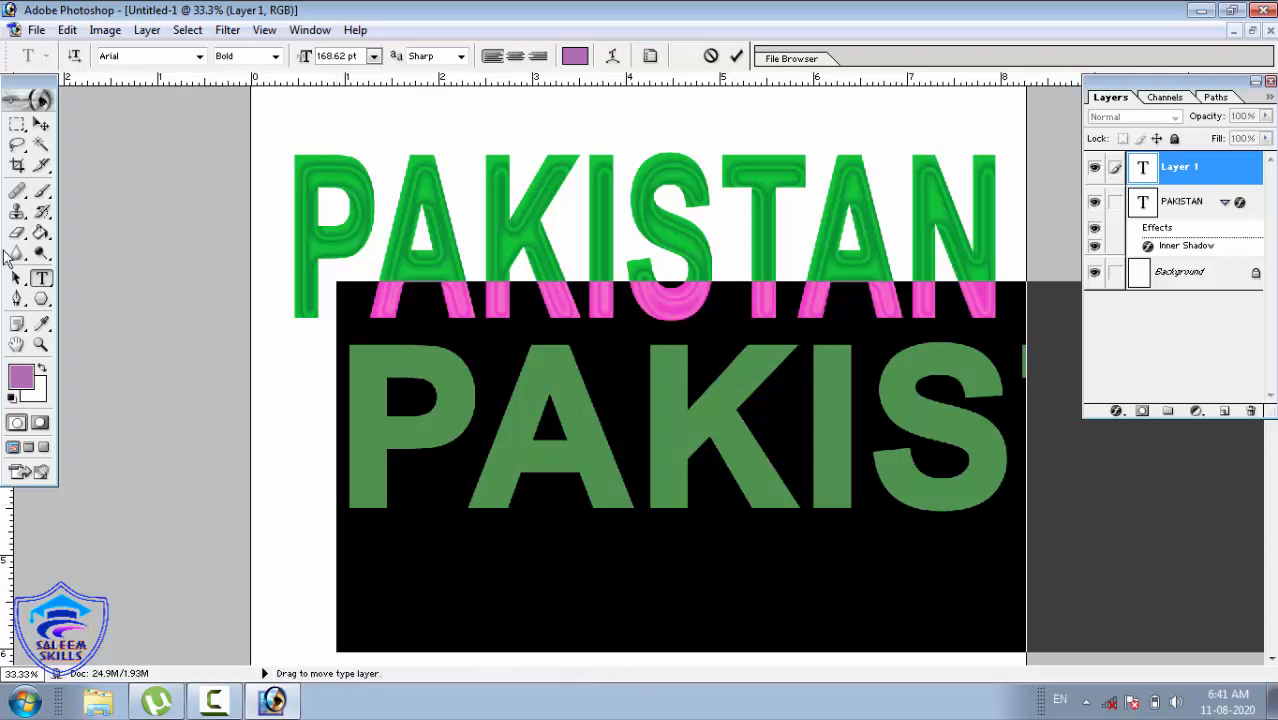
Step: Scale the purple text to about 59% width and 96% height and position it within the page below the green text
{"action": "left_click", "coordinate": [41, 124]}
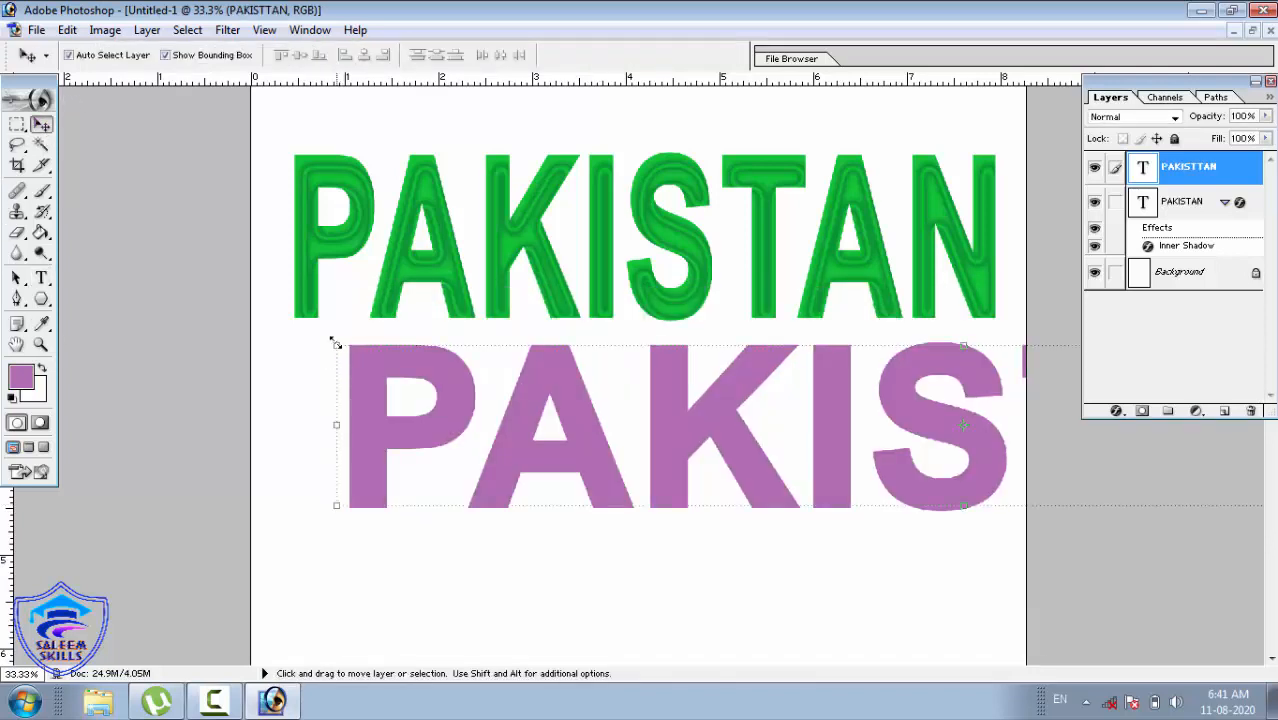
{"action": "left_click_drag", "start_coordinate": [335, 344], "coordinate": [668, 360]}
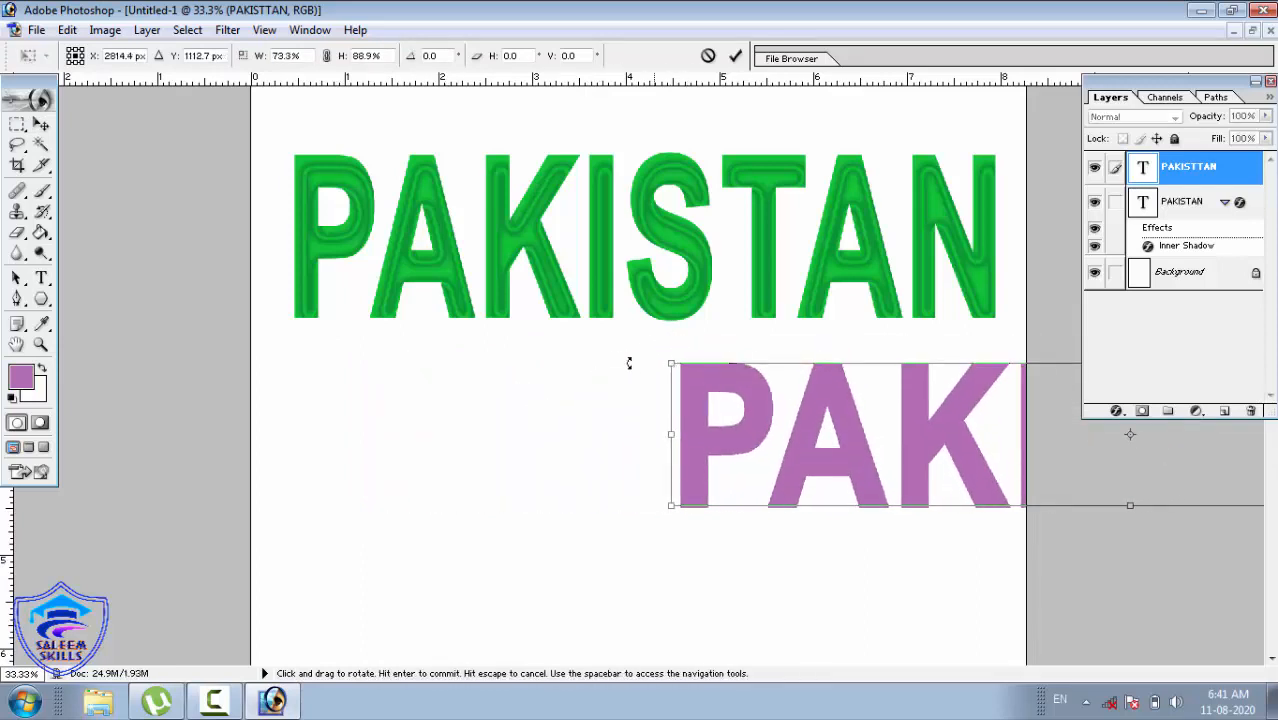
{"action": "left_click_drag", "start_coordinate": [742, 423], "coordinate": [357, 434]}
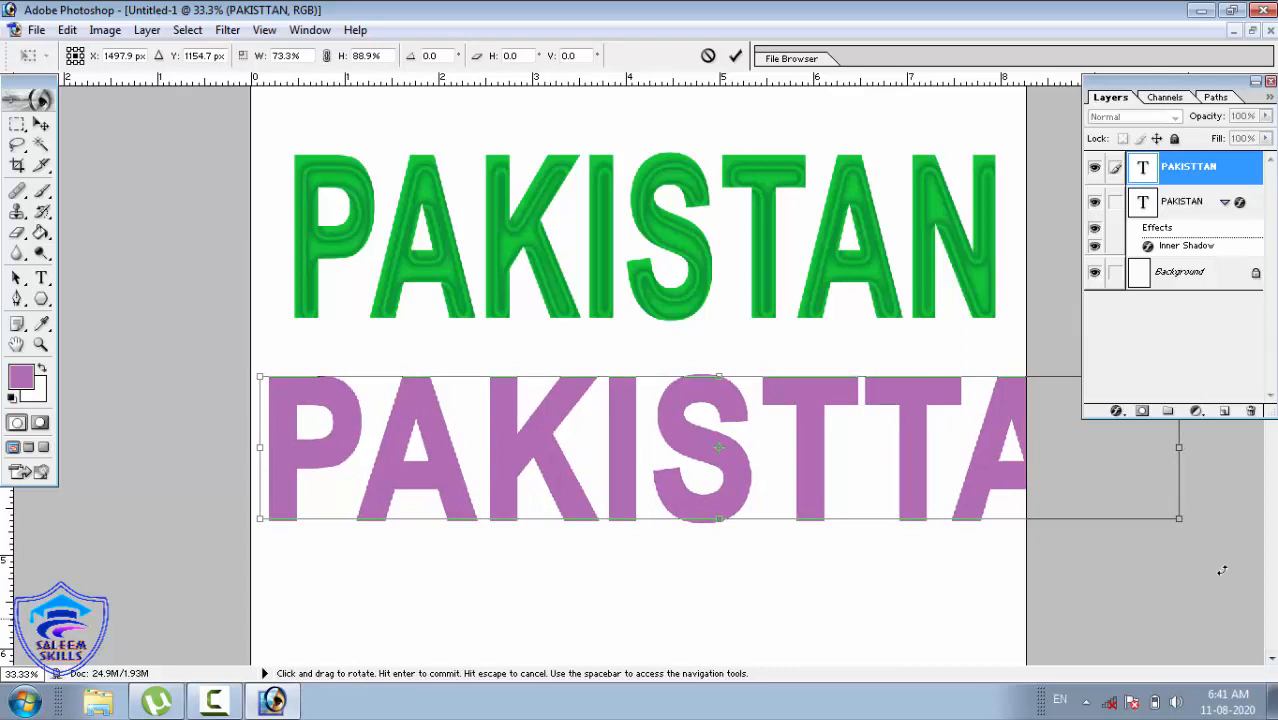
{"action": "left_click_drag", "start_coordinate": [1177, 513], "coordinate": [996, 526]}
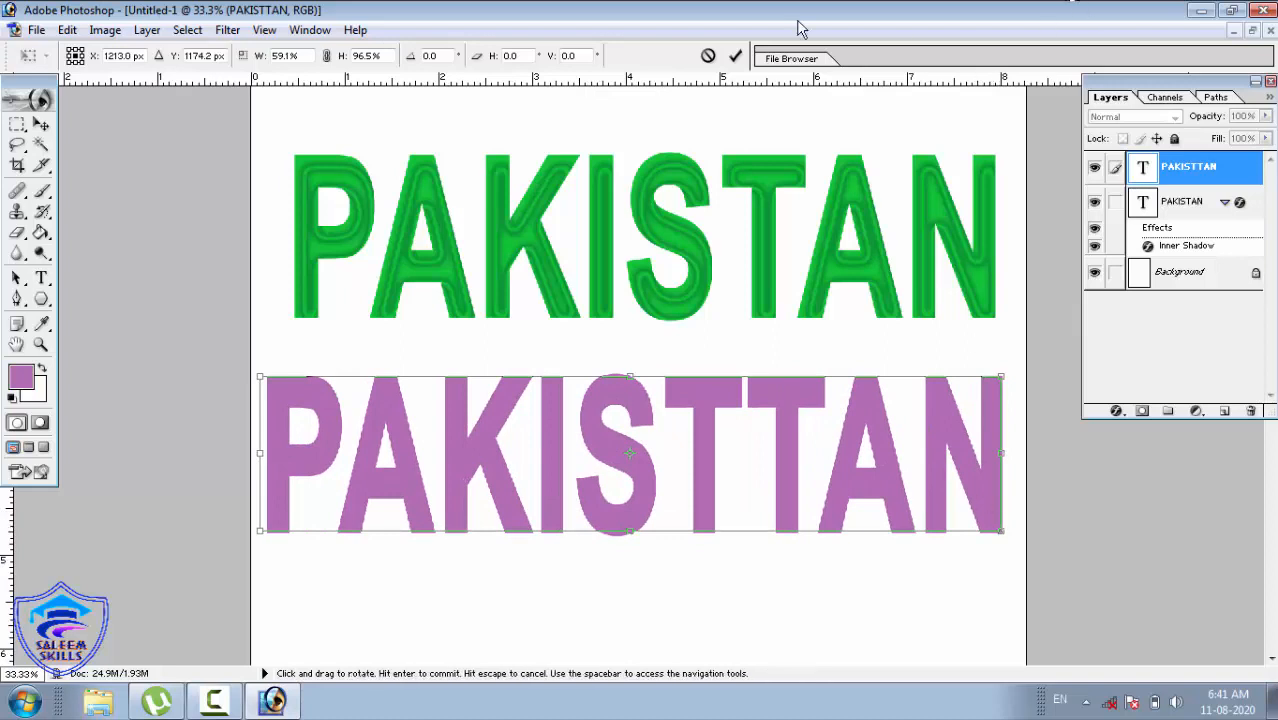
{"action": "left_click", "coordinate": [735, 56]}
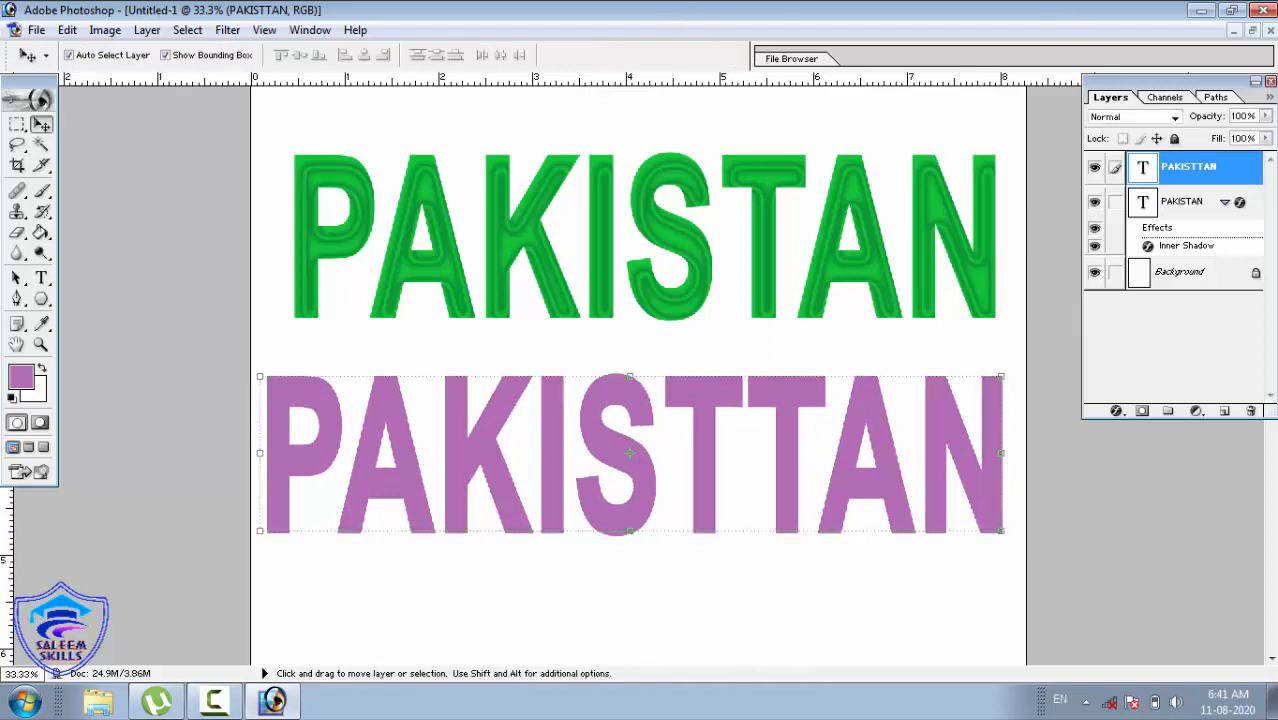
Step: Hide the green PAKISTAN layer and enable an outer glow on the purple PAKISTTAN text layer
{"action": "left_click", "coordinate": [1095, 203]}
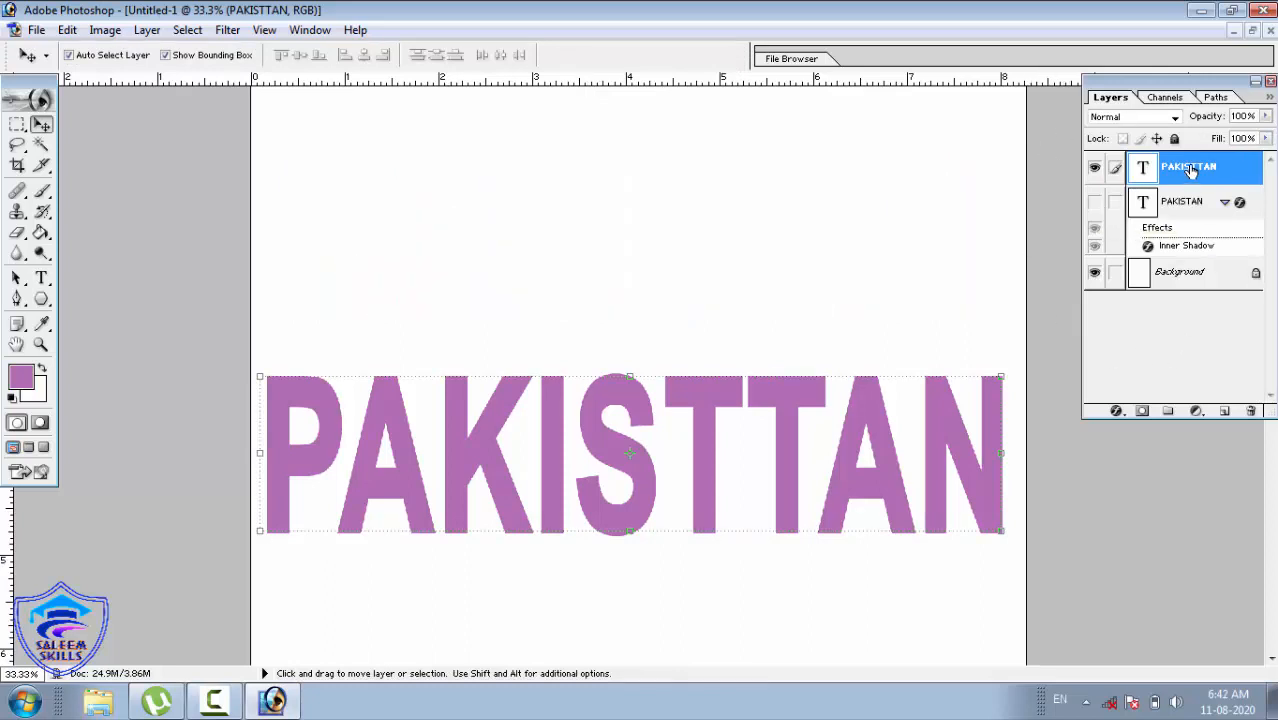
{"action": "left_click", "coordinate": [16, 125]}
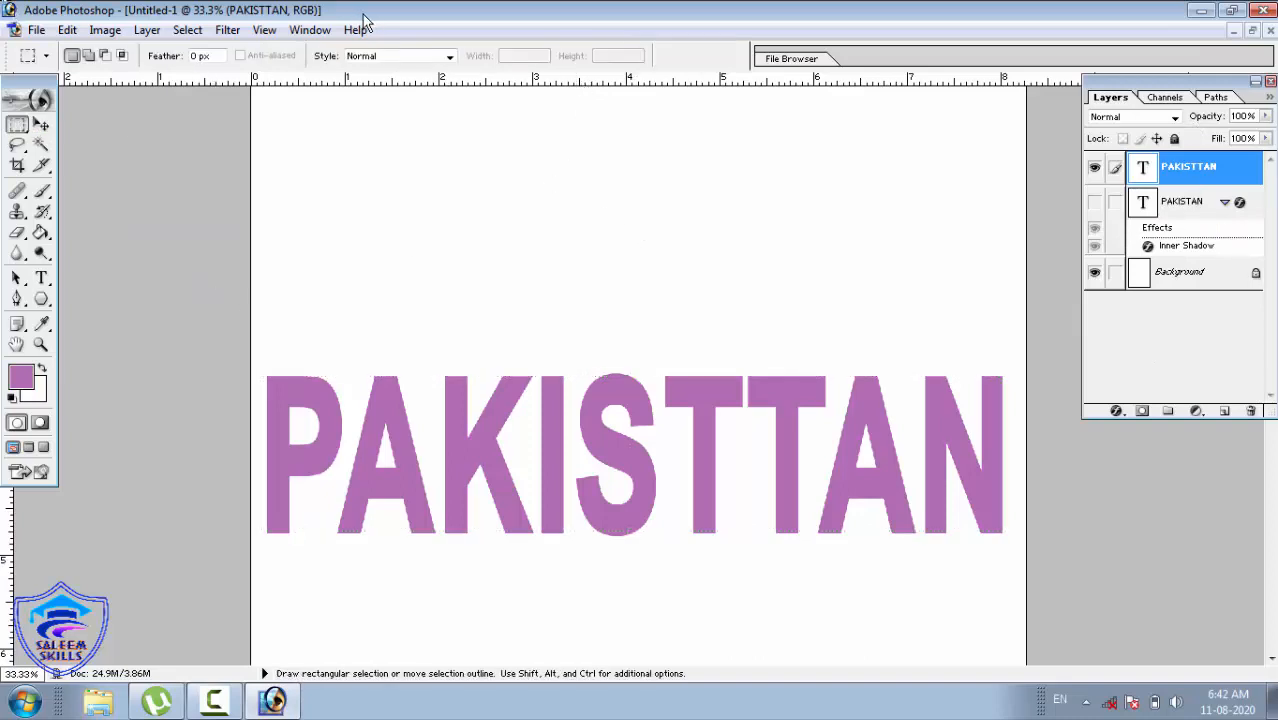
{"action": "left_click", "coordinate": [143, 32]}
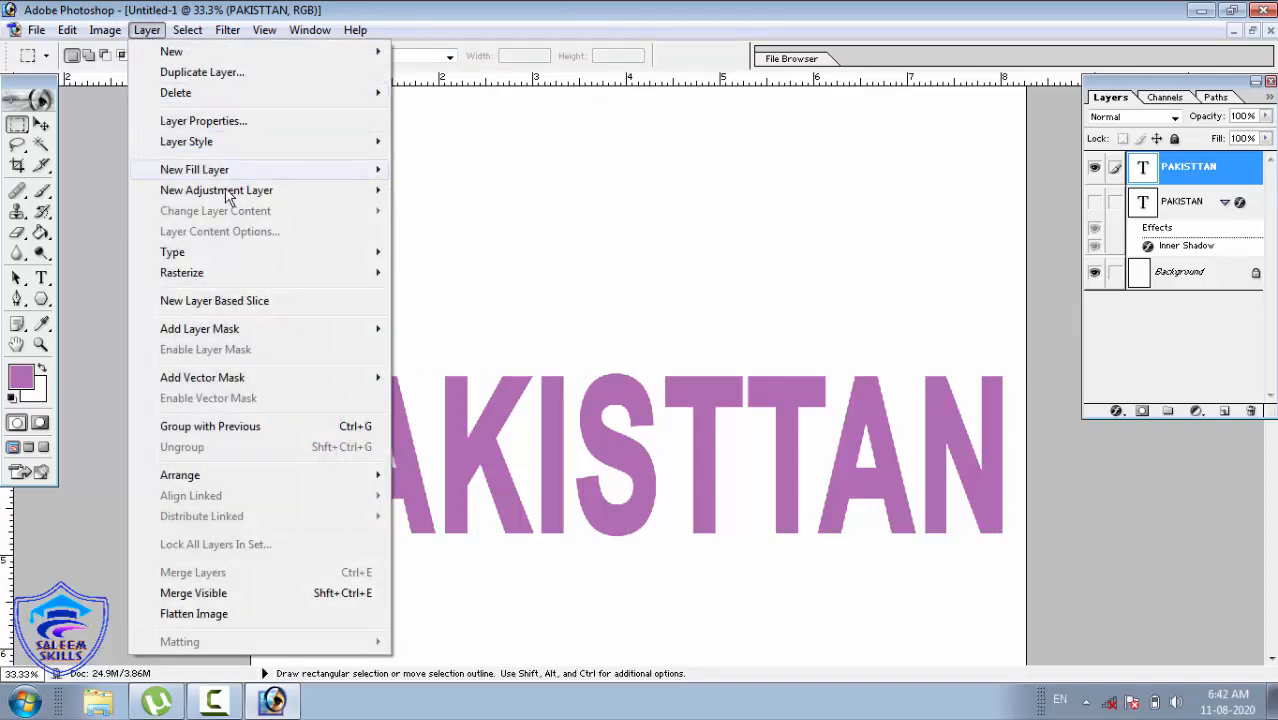
{"action": "mouse_move", "coordinate": [228, 158]}
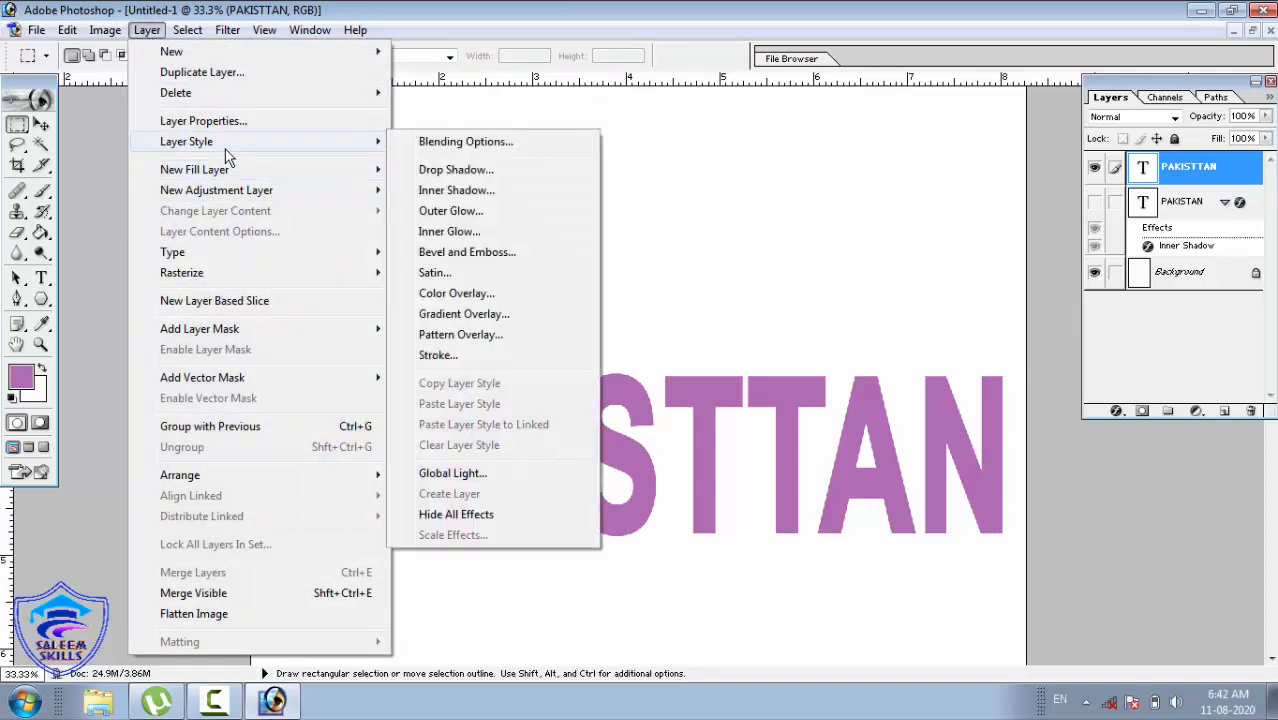
{"action": "left_click", "coordinate": [427, 146]}
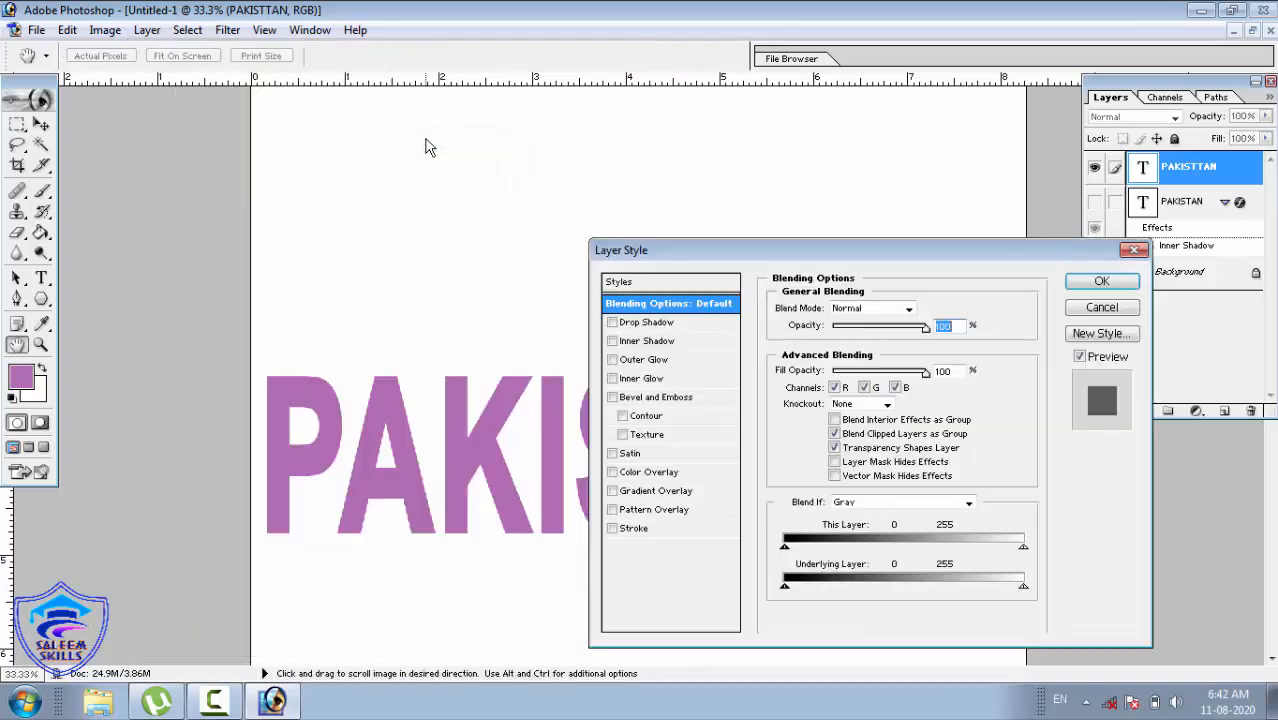
{"action": "left_click", "coordinate": [636, 362]}
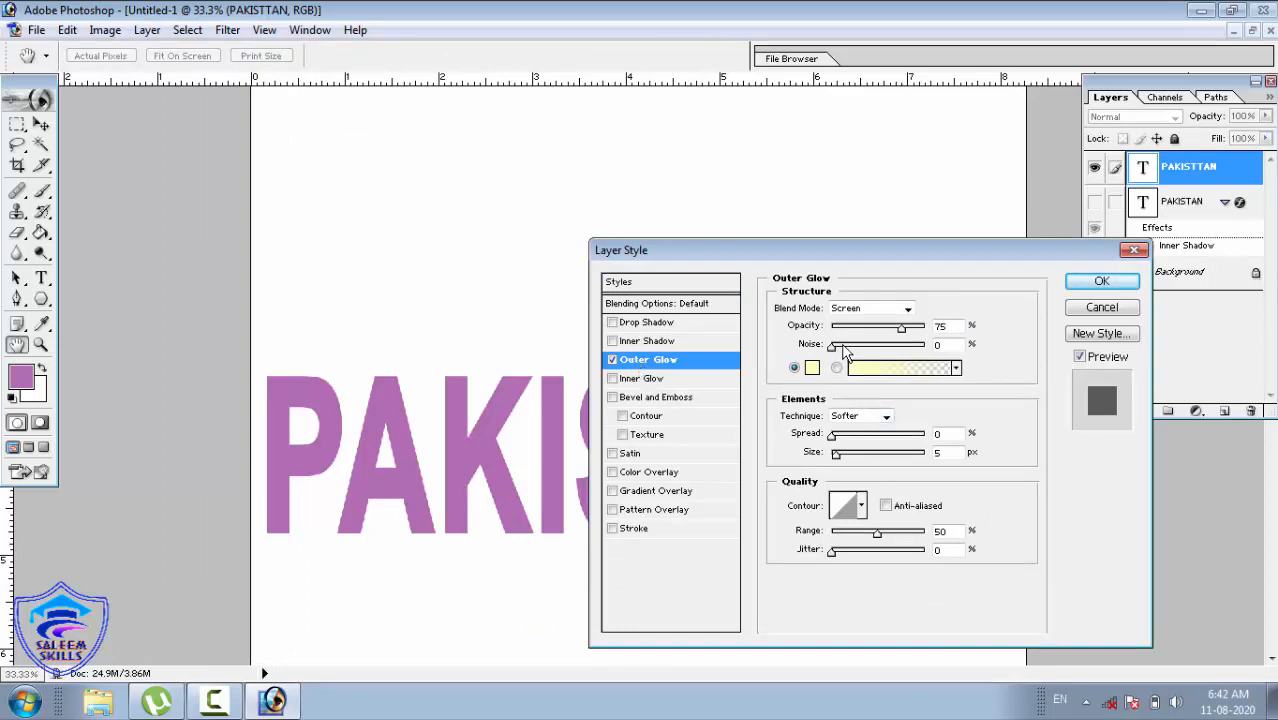
Step: Give the outer glow 100% noise, the Blue, Red, Yellow gradient and 39% spread, and apply the layer style
{"action": "left_click_drag", "start_coordinate": [843, 350], "coordinate": [928, 338]}
{"action": "left_click", "coordinate": [905, 367]}
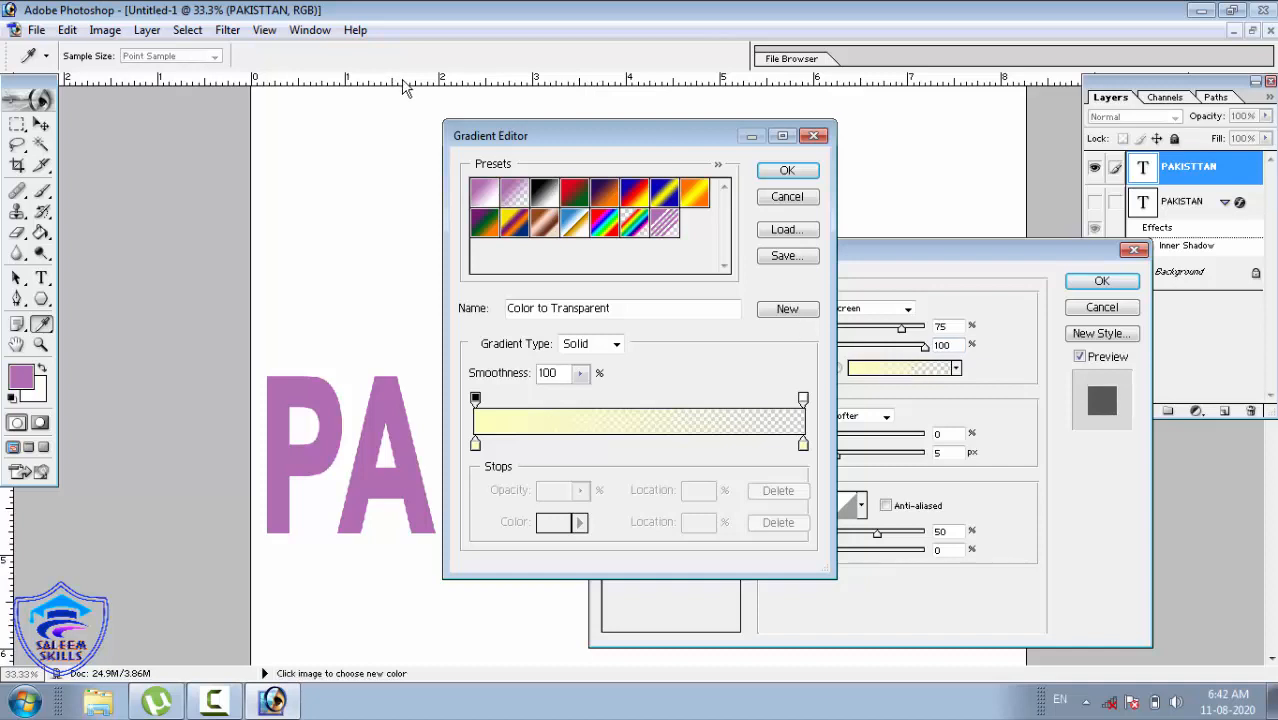
{"action": "left_click", "coordinate": [637, 196]}
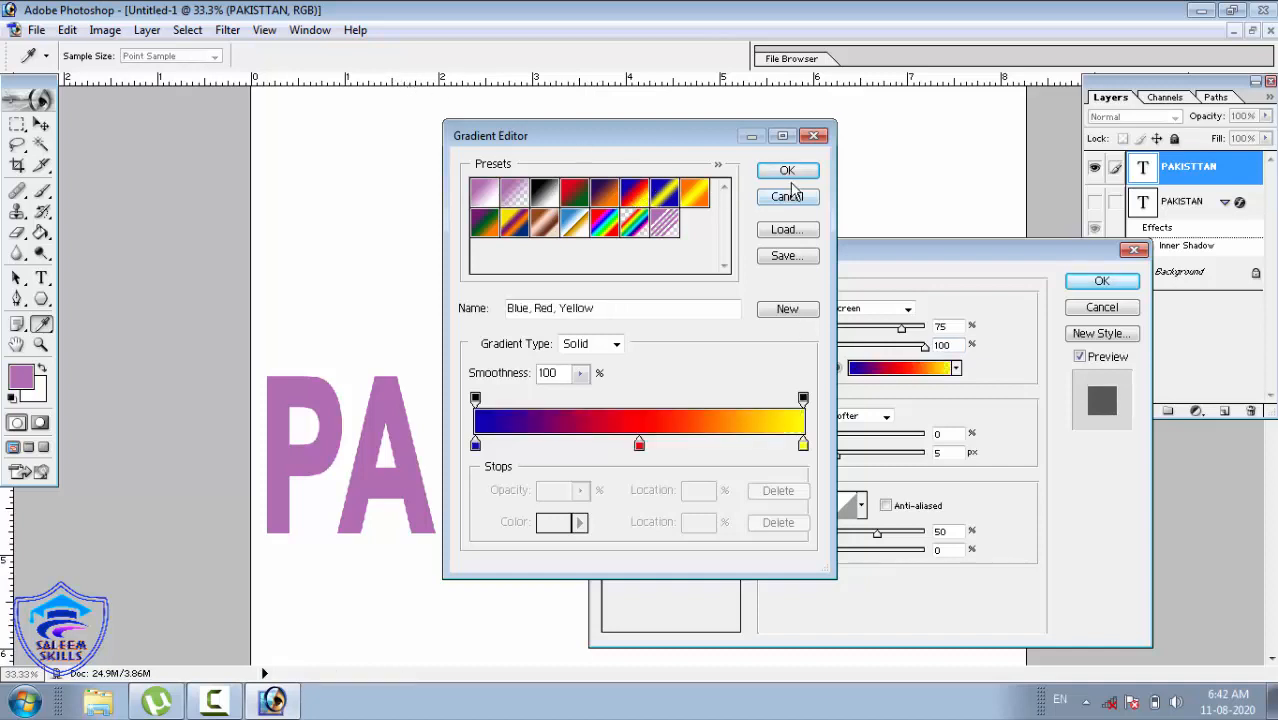
{"action": "left_click", "coordinate": [787, 172]}
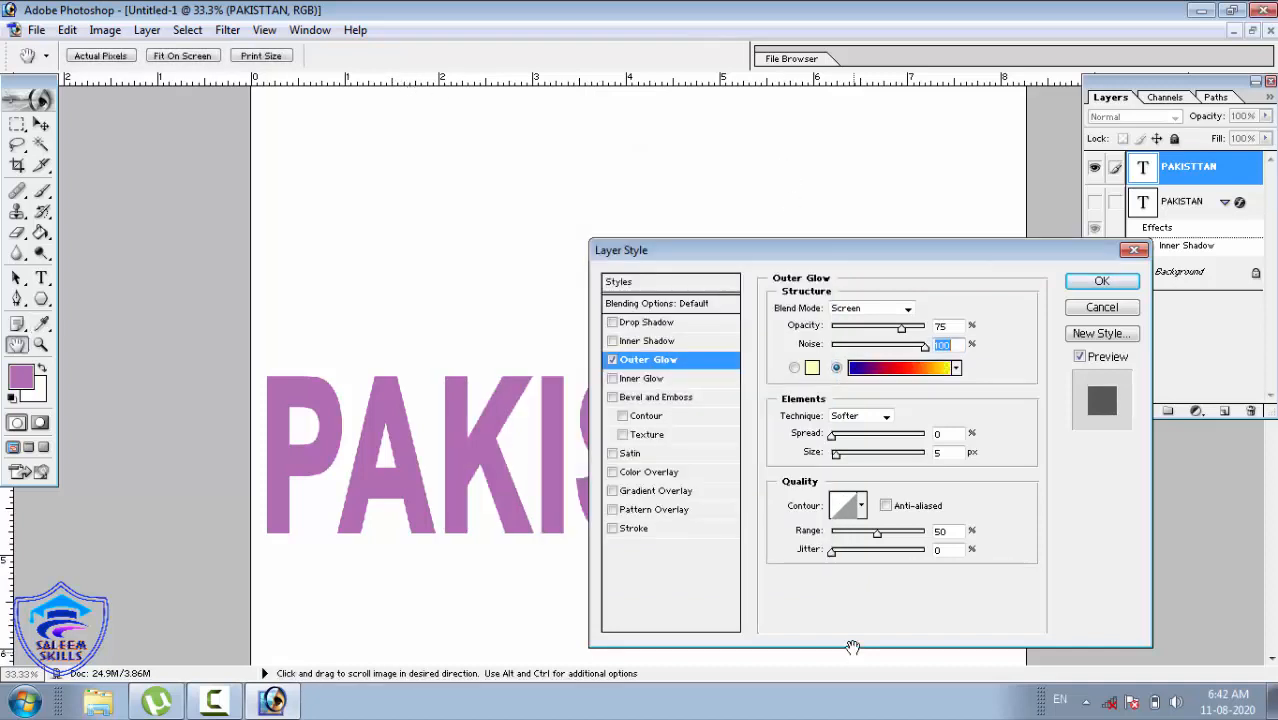
{"action": "left_click_drag", "start_coordinate": [843, 447], "coordinate": [871, 445]}
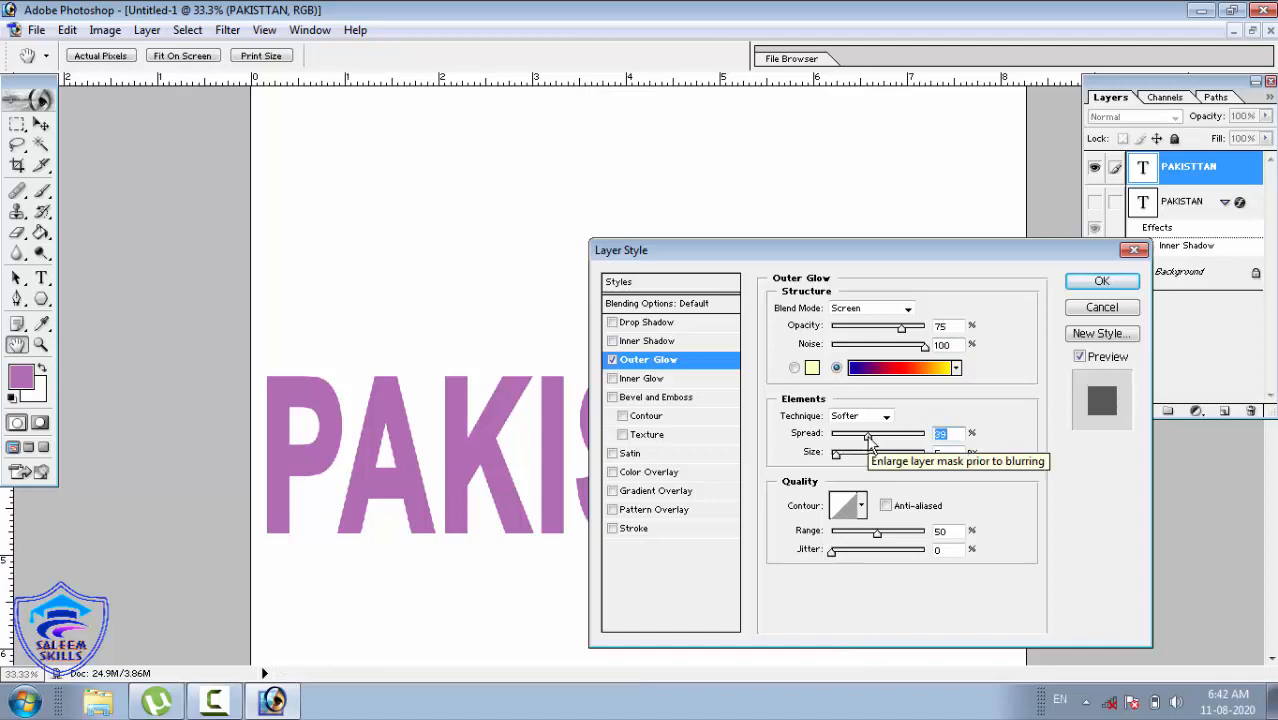
{"action": "left_click", "coordinate": [1100, 283]}
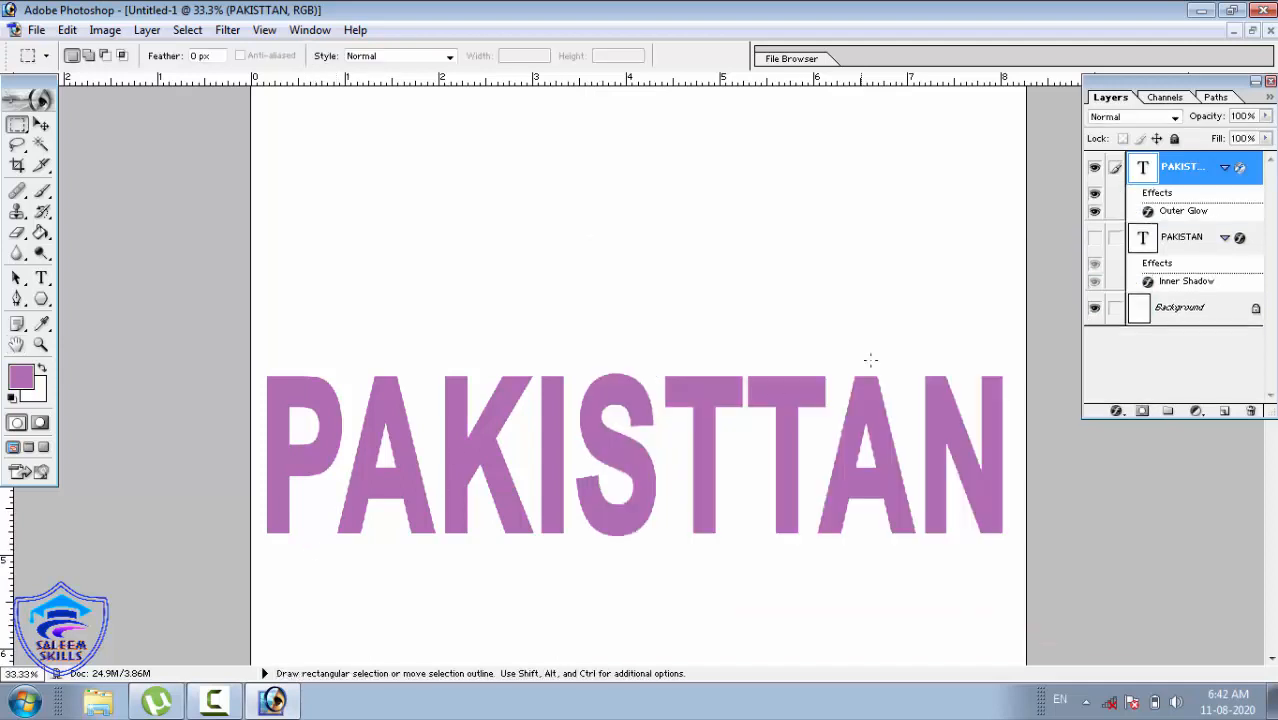
Step: Inspect the purple text up close and set its layer blend mode to Dissolve in the blending options
{"action": "key", "text": "z"}
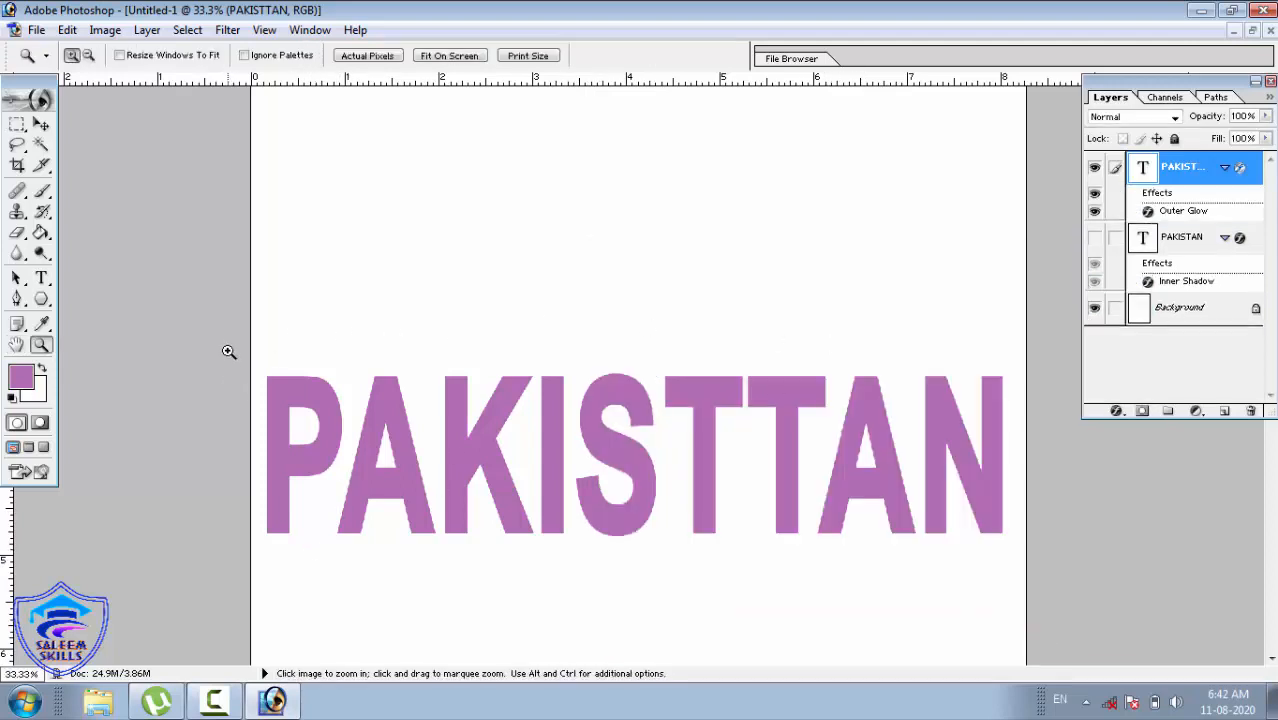
{"action": "left_click_drag", "start_coordinate": [236, 342], "coordinate": [1001, 560]}
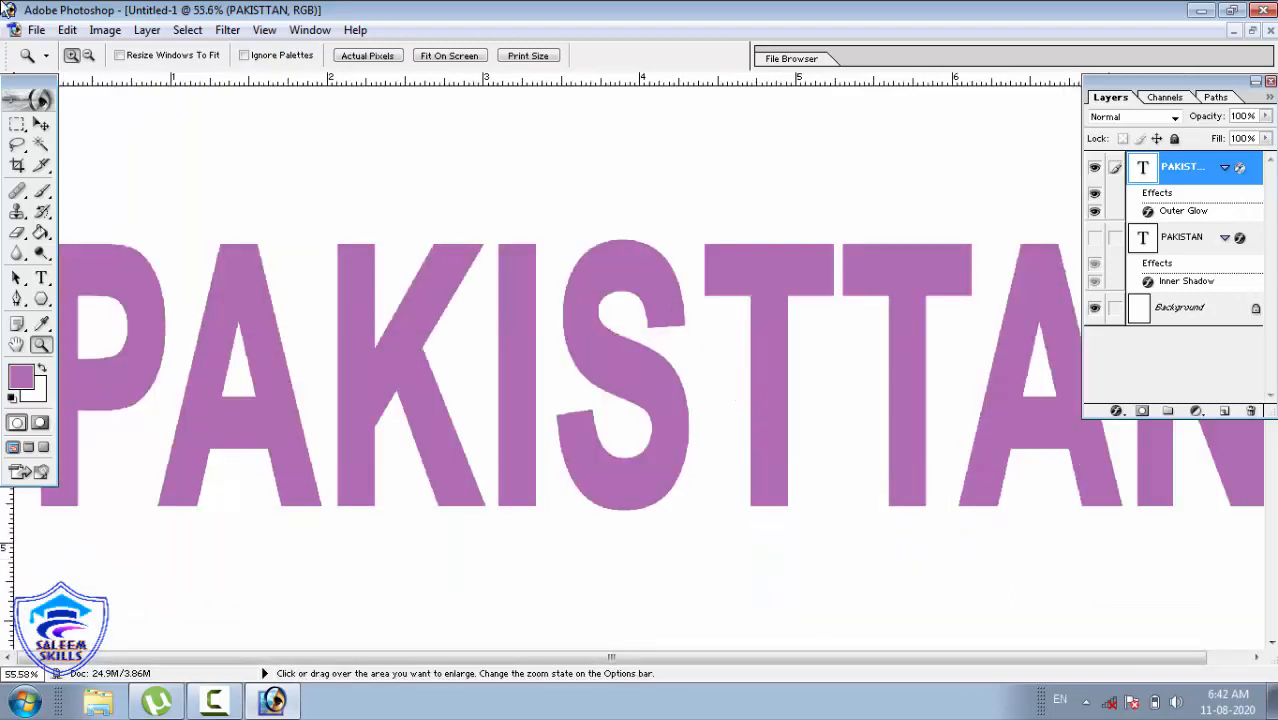
{"action": "left_click", "coordinate": [146, 30]}
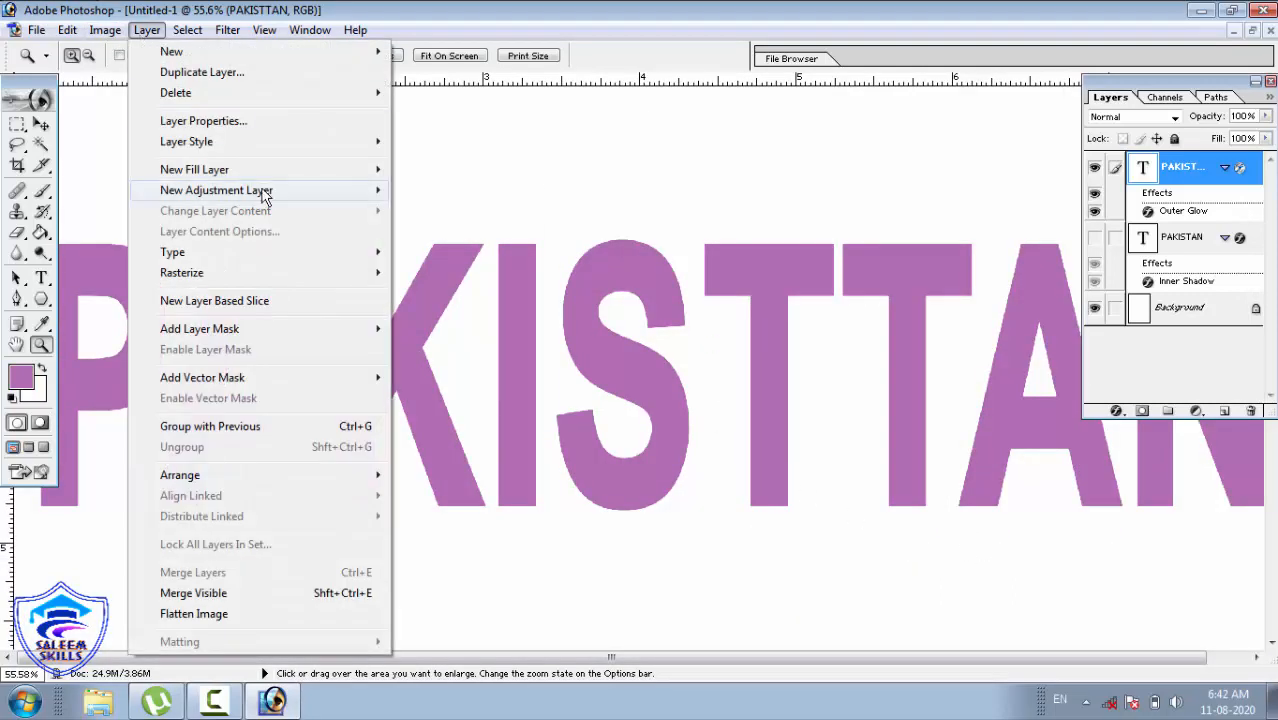
{"action": "mouse_move", "coordinate": [271, 142]}
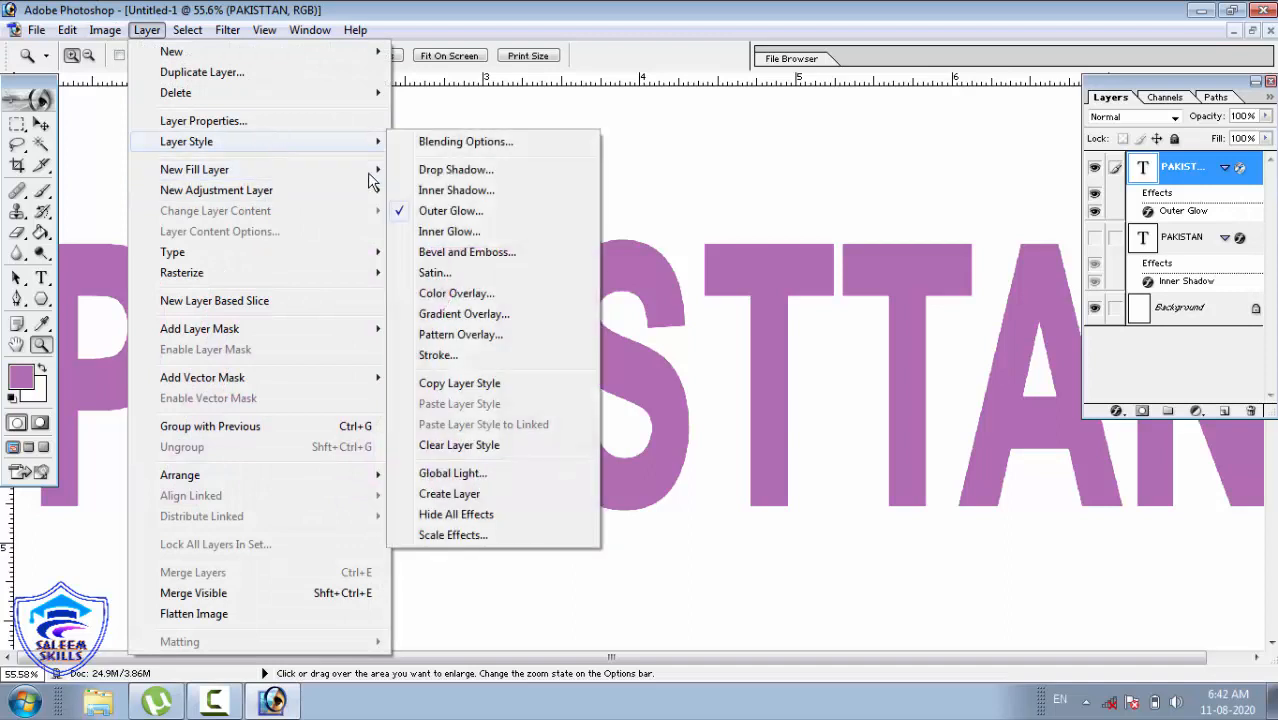
{"action": "left_click", "coordinate": [467, 143]}
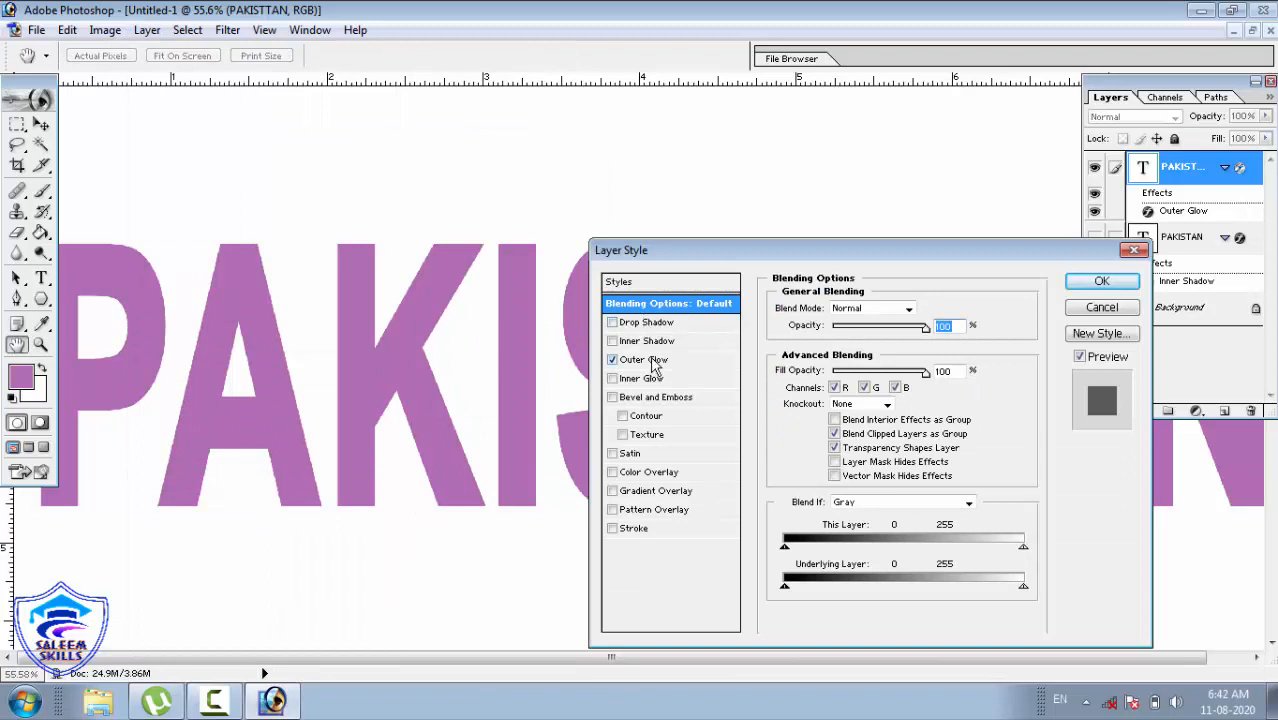
{"action": "left_click", "coordinate": [874, 310]}
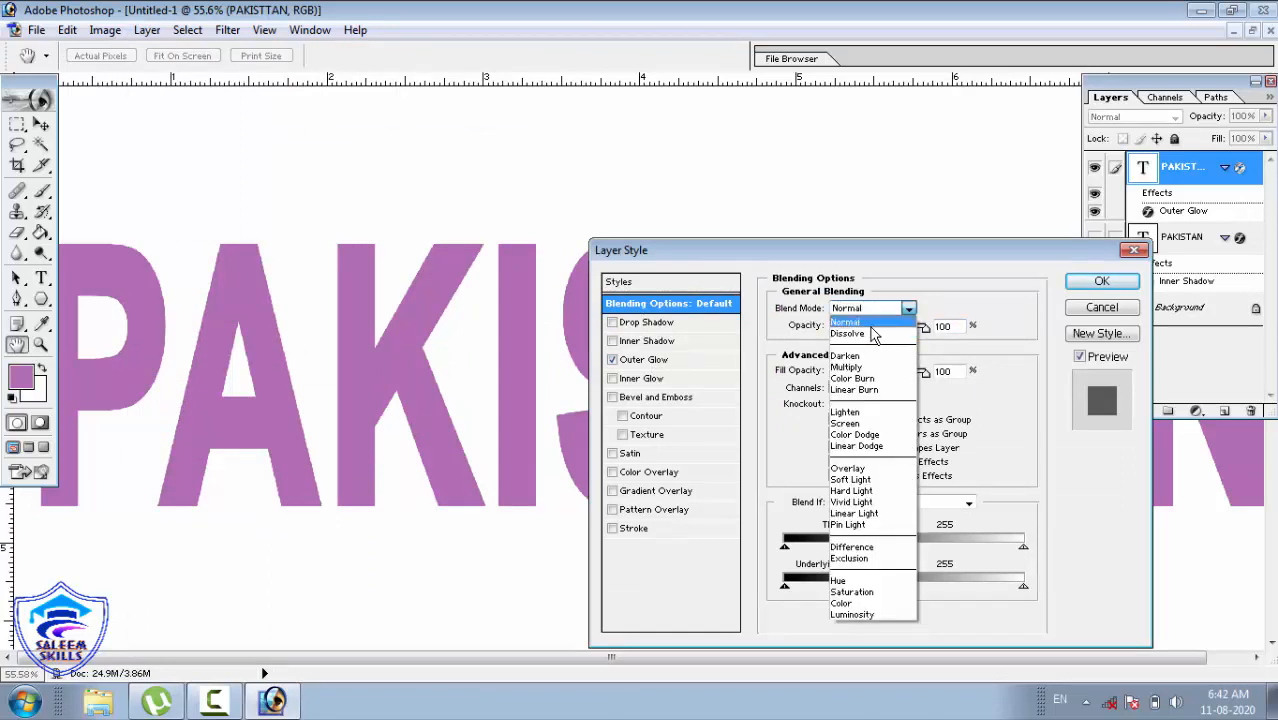
{"action": "left_click", "coordinate": [872, 333]}
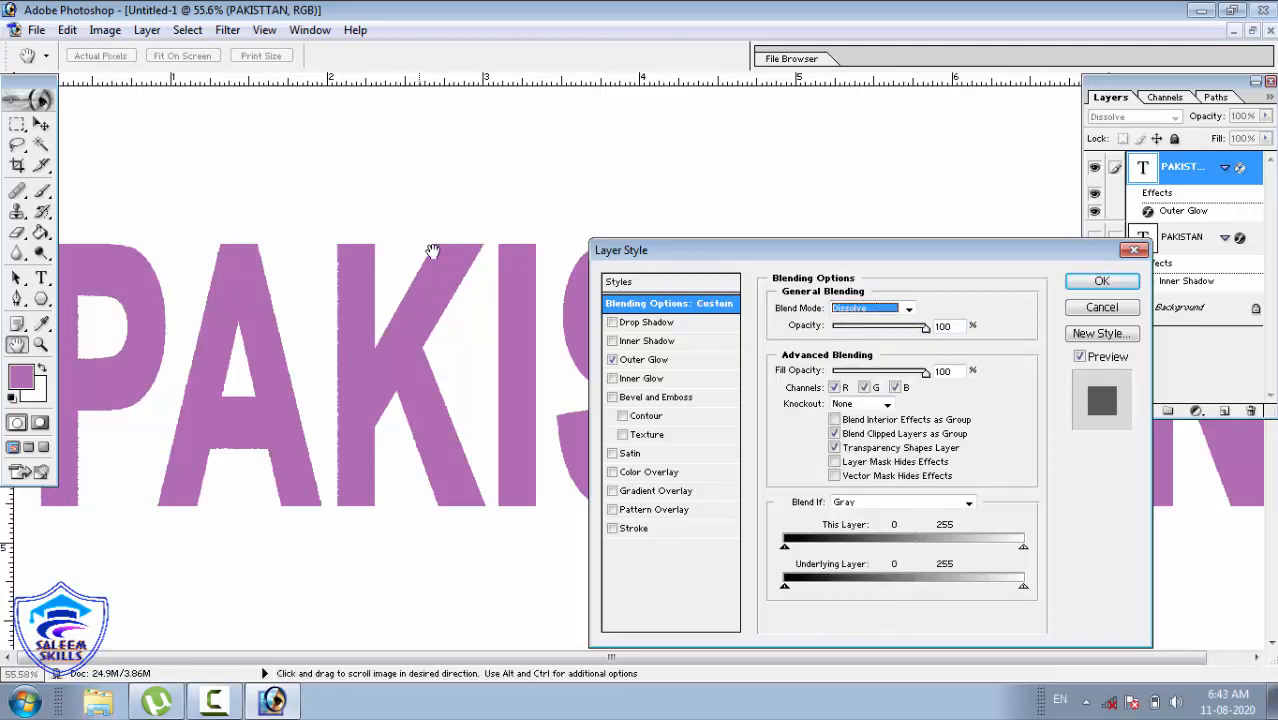
Step: Try the Darken and Multiply blend modes on the purple text layer, ending with its blend mode set to Normal
{"action": "left_click", "coordinate": [906, 306]}
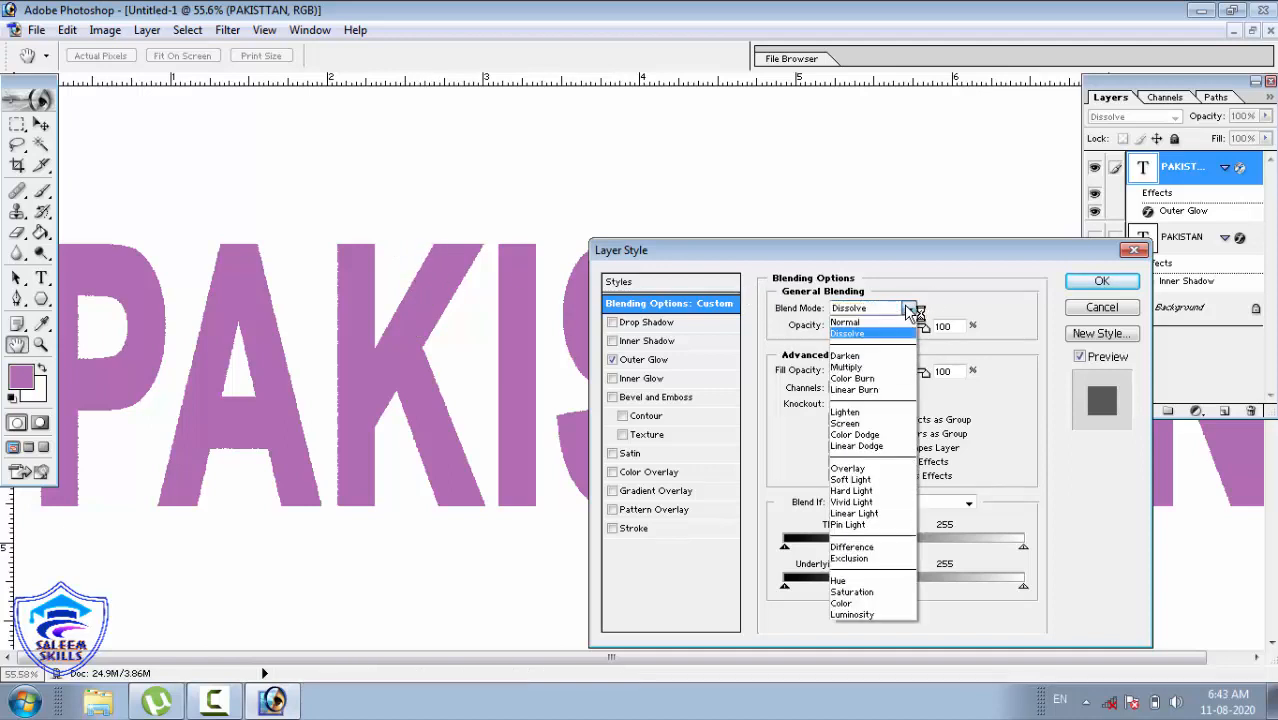
{"action": "left_click", "coordinate": [868, 360]}
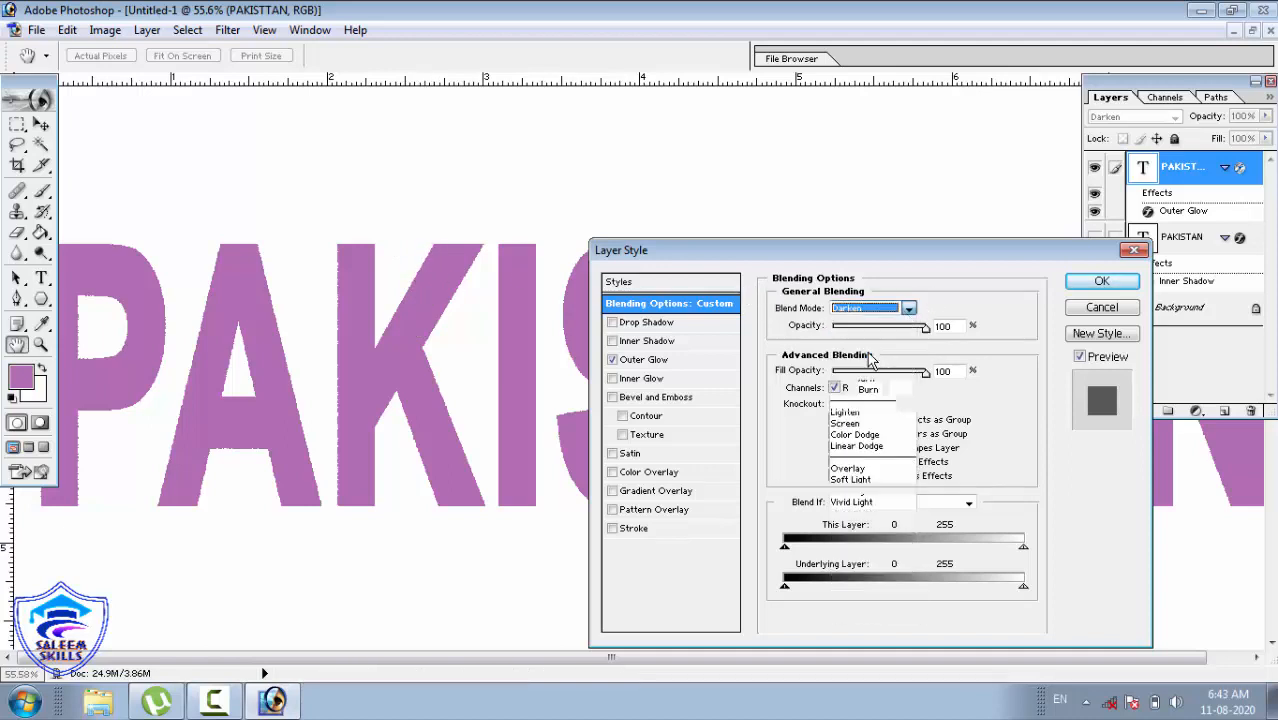
{"action": "left_click", "coordinate": [907, 308]}
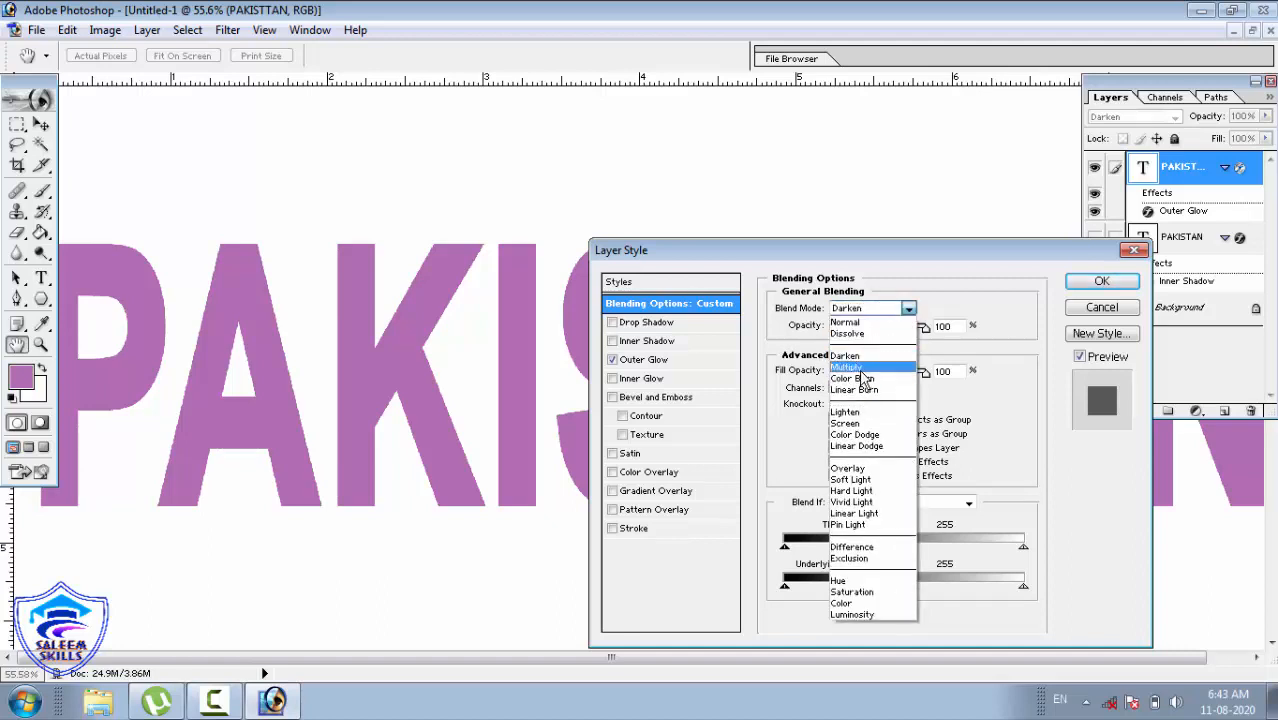
{"action": "left_click", "coordinate": [846, 367]}
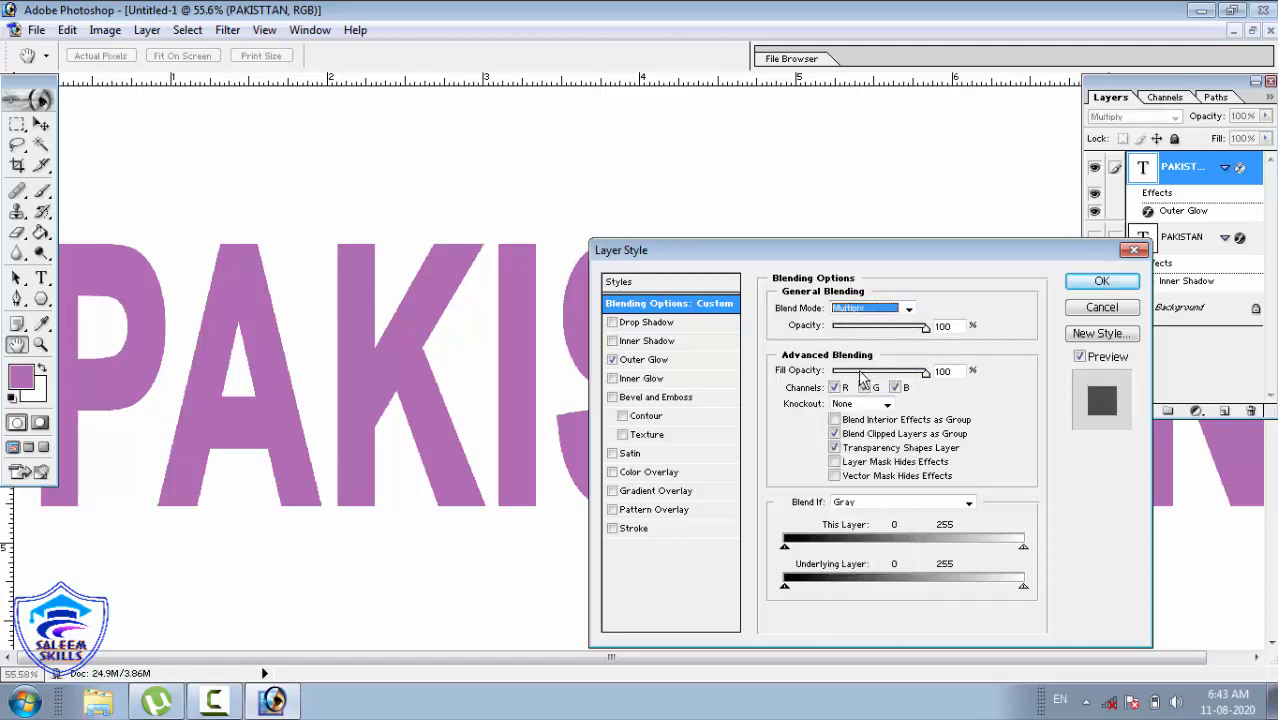
{"action": "left_click", "coordinate": [874, 307]}
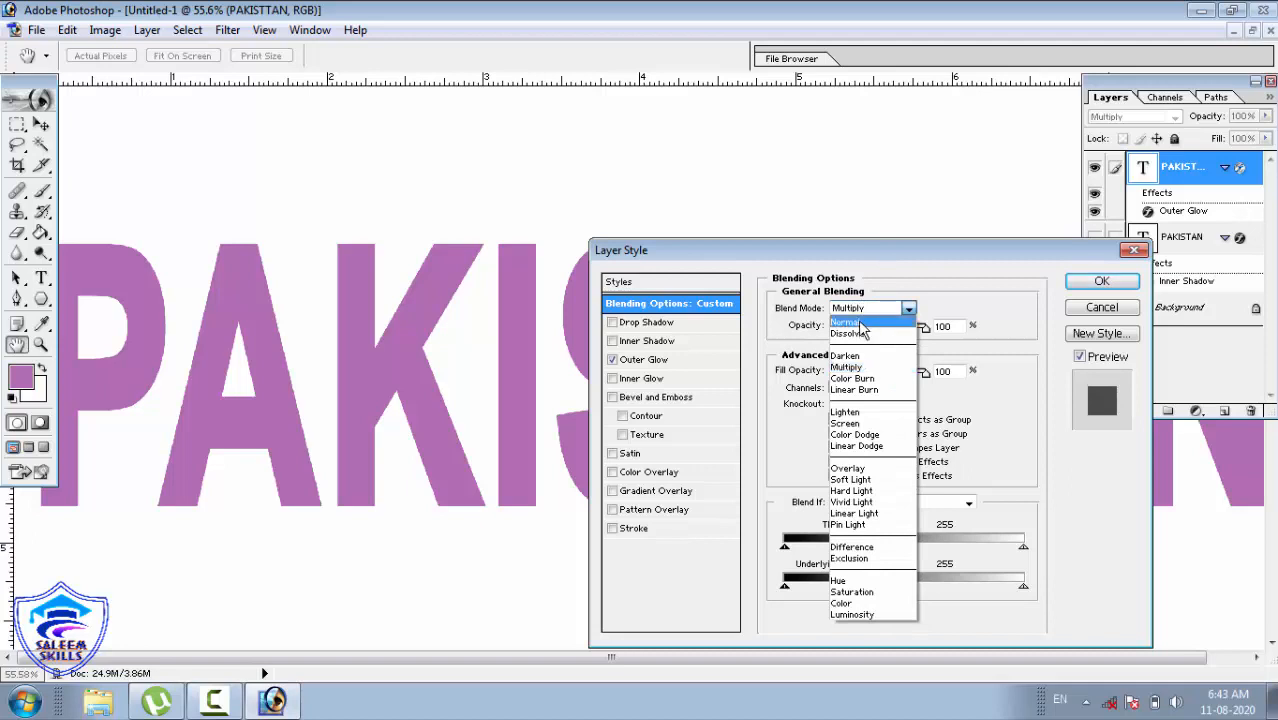
{"action": "left_click", "coordinate": [860, 324]}
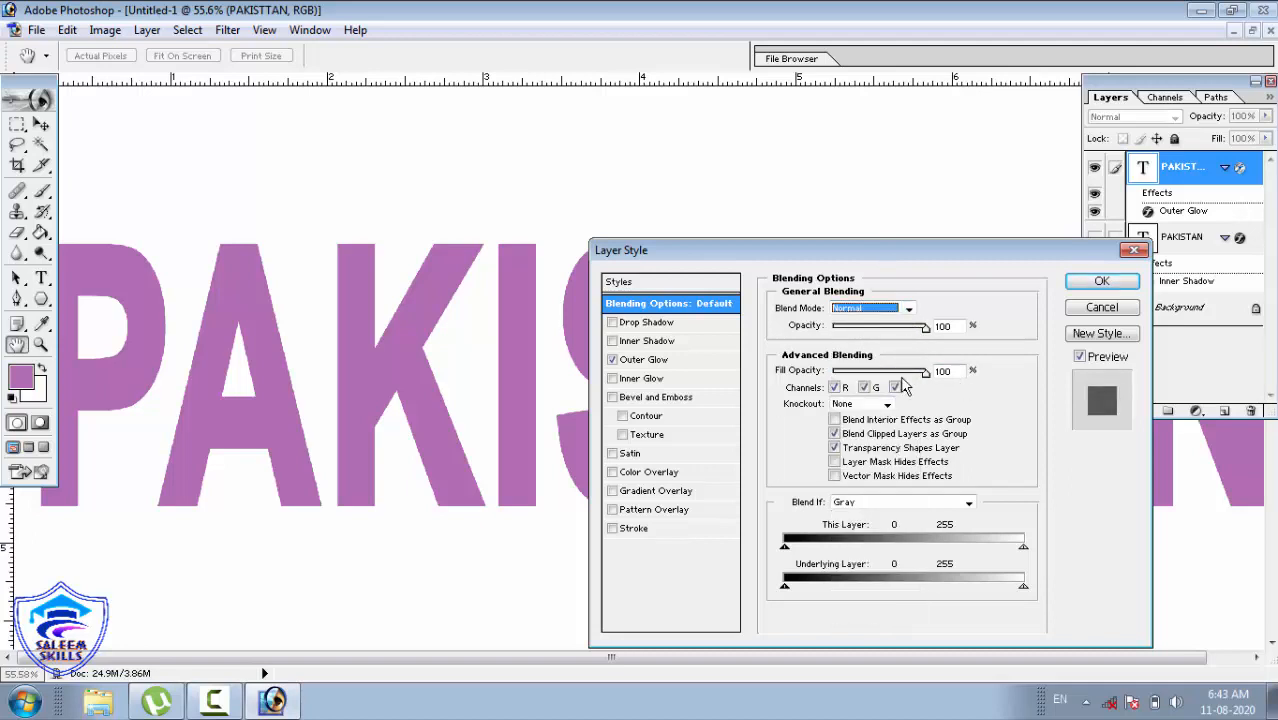
Step: Add an inner glow to the purple text with the Spectrum gradient, 100% opacity and about 23% choke
{"action": "left_click", "coordinate": [650, 378]}
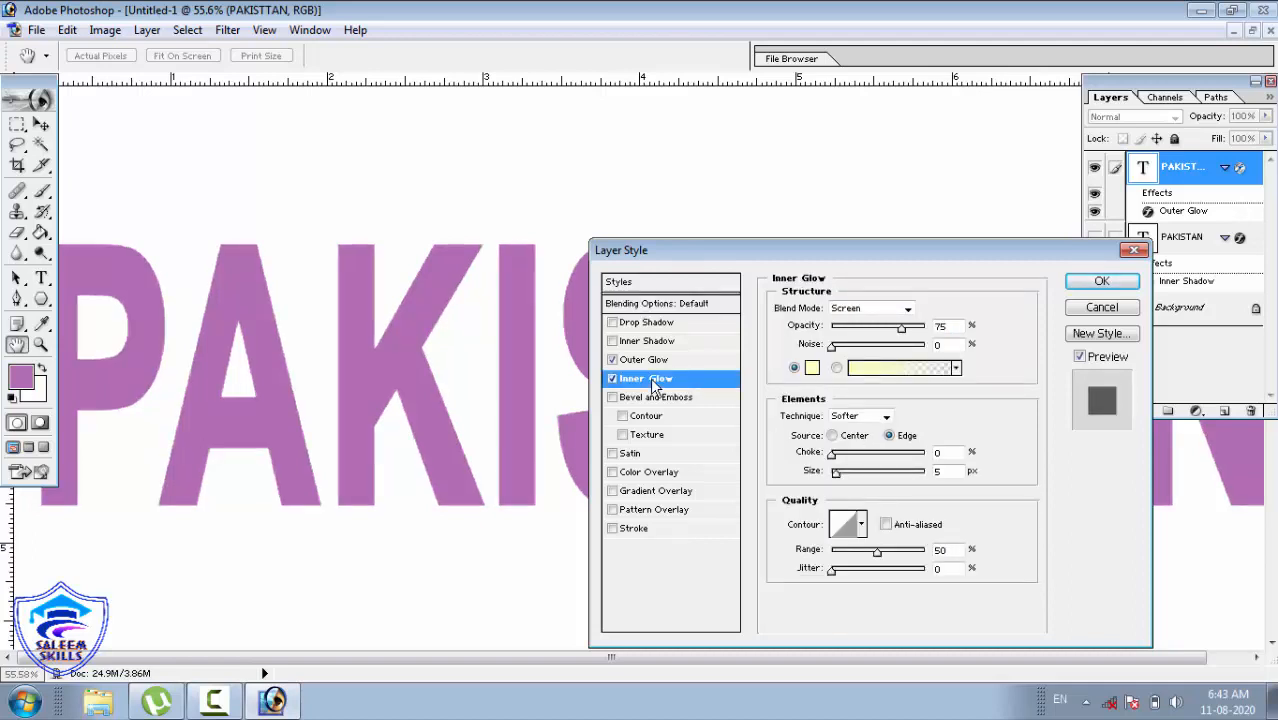
{"action": "left_click", "coordinate": [922, 368]}
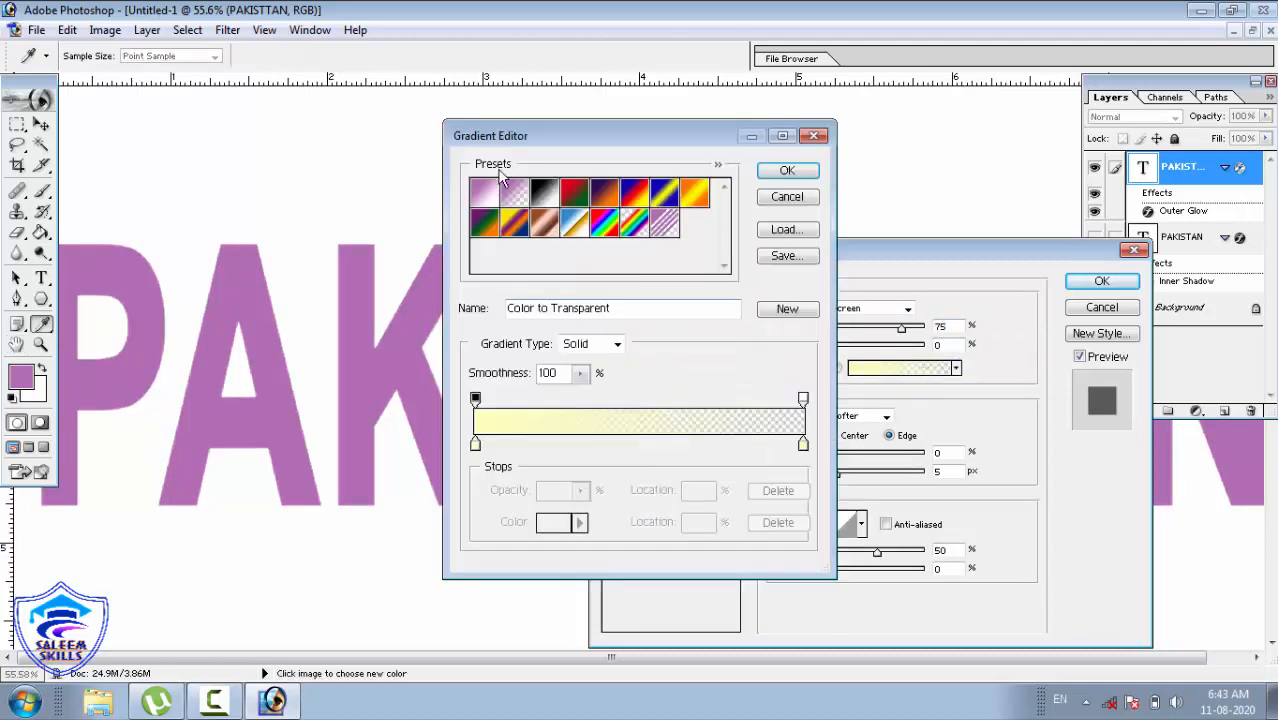
{"action": "left_click", "coordinate": [606, 224]}
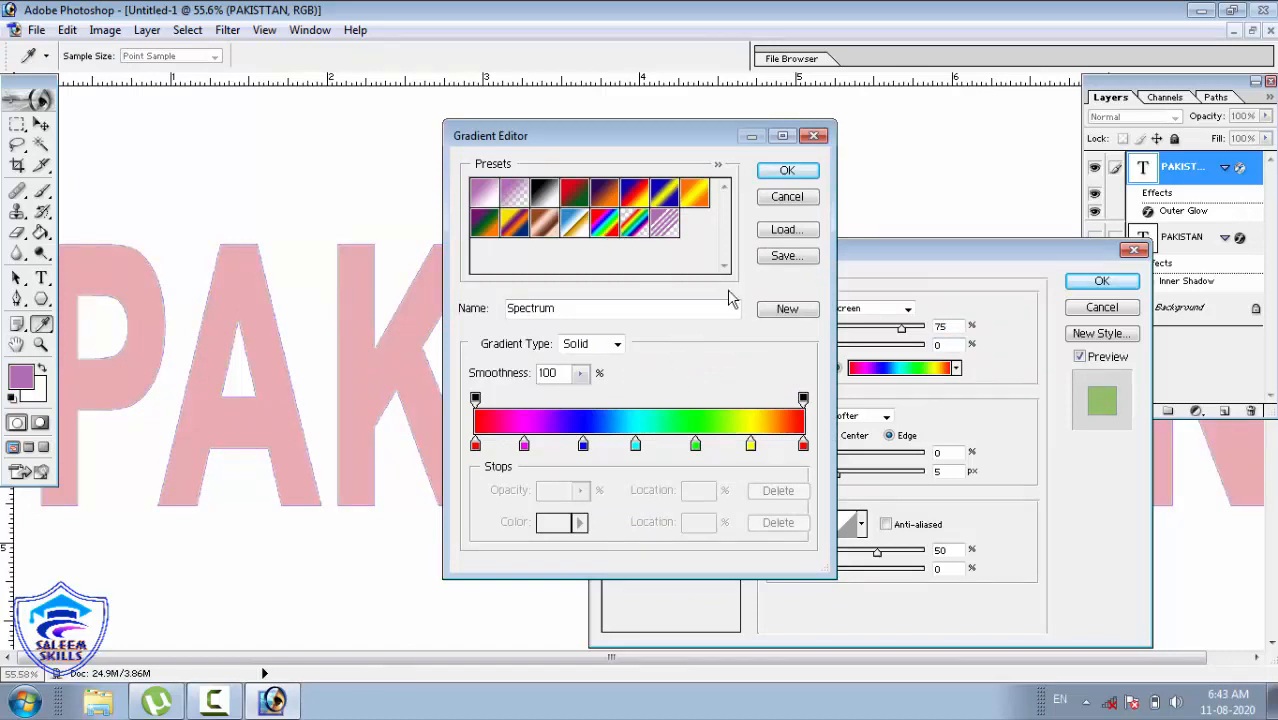
{"action": "left_click", "coordinate": [801, 172]}
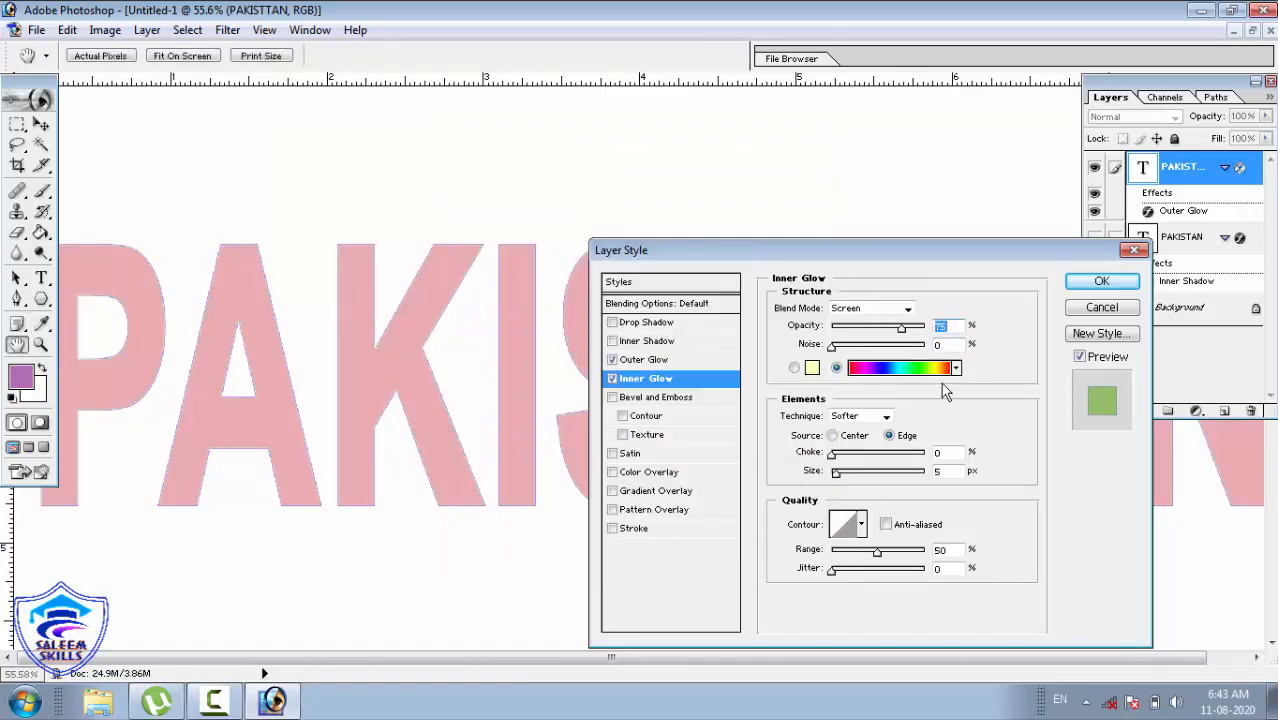
{"action": "left_click_drag", "start_coordinate": [904, 334], "coordinate": [1228, 350]}
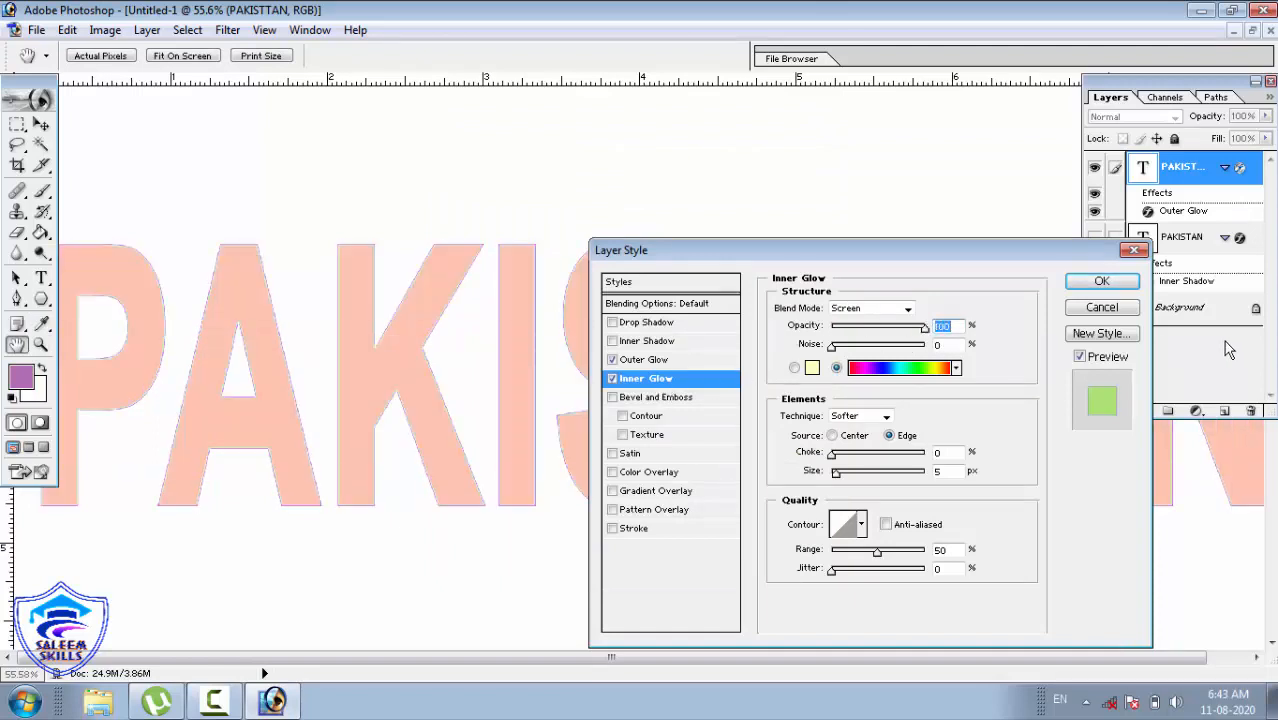
{"action": "left_click", "coordinate": [853, 455]}
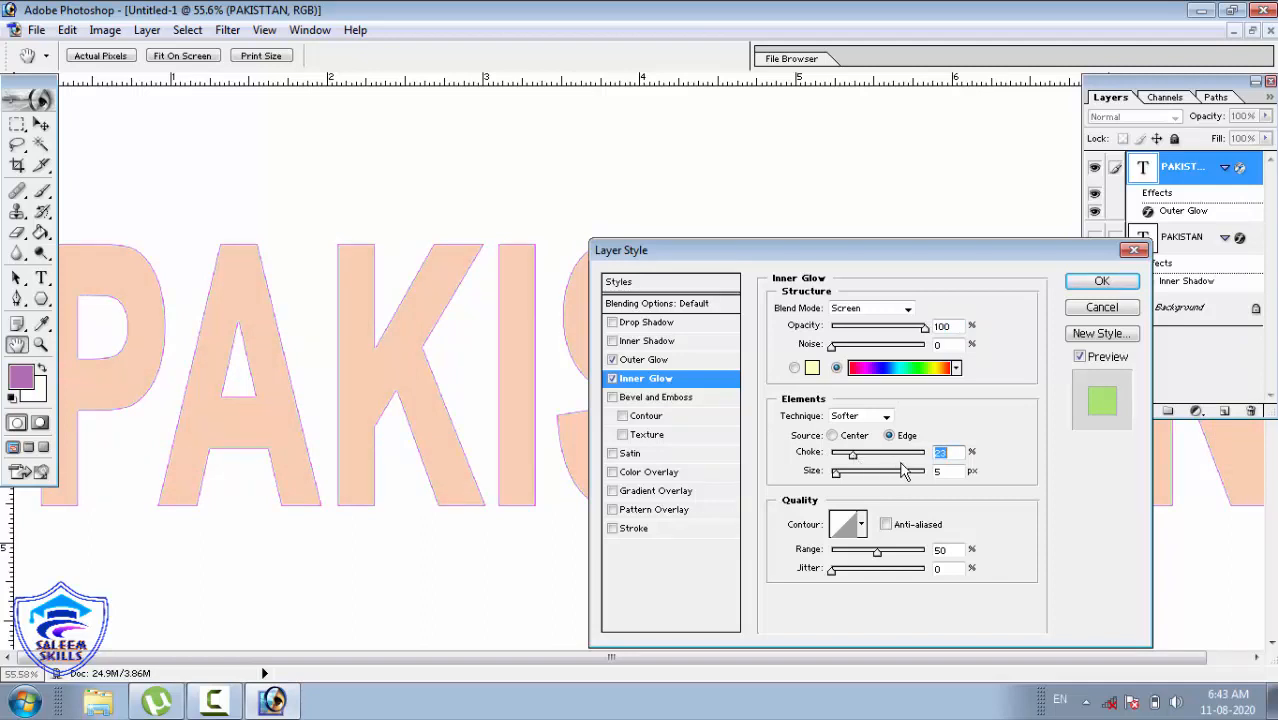
Step: Try several contour presets on the inner glow, ending with the single-peak cone contour
{"action": "left_click", "coordinate": [861, 524]}
{"action": "left_click", "coordinate": [815, 423]}
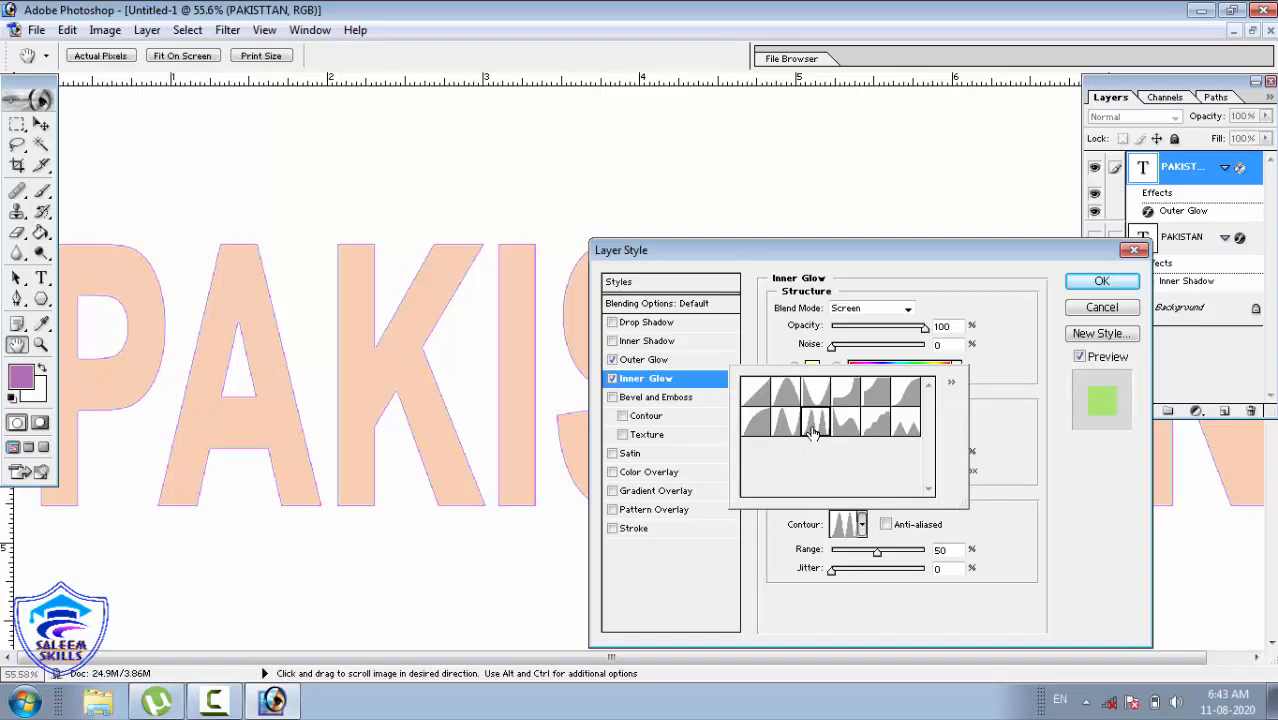
{"action": "left_click", "coordinate": [845, 422]}
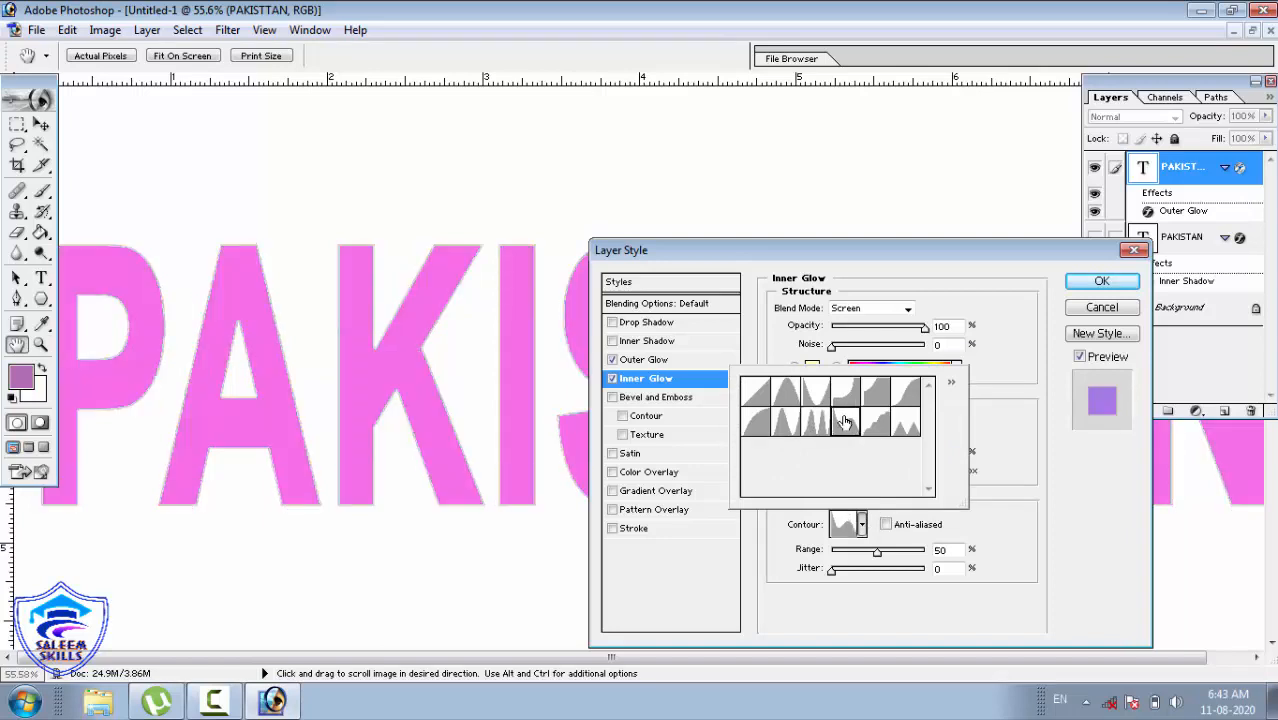
{"action": "left_click", "coordinate": [878, 428]}
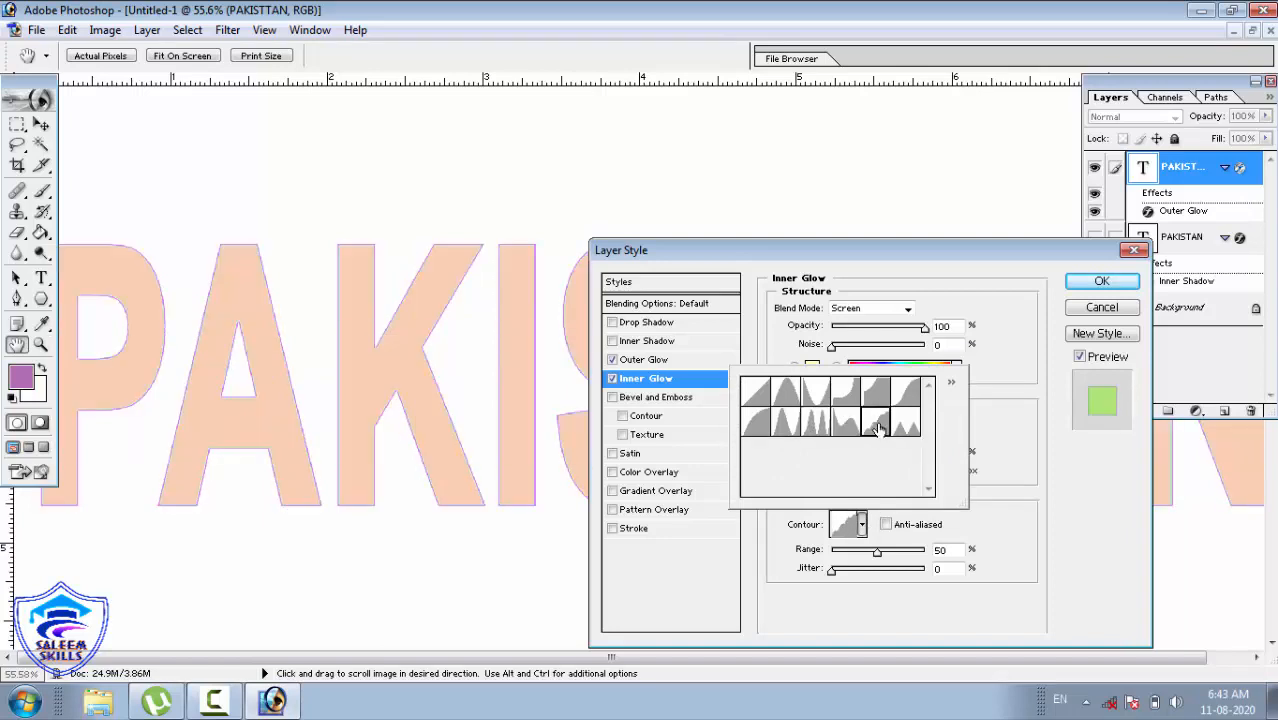
{"action": "left_click", "coordinate": [903, 398]}
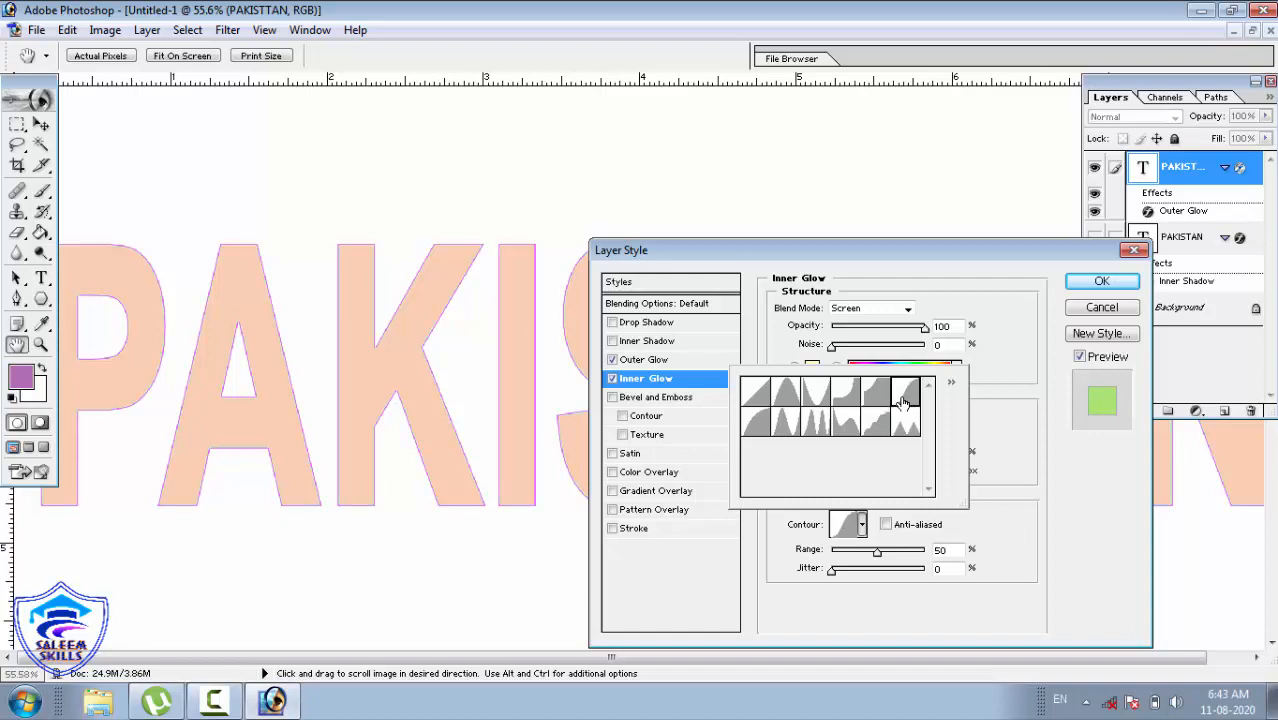
{"action": "left_click", "coordinate": [797, 396]}
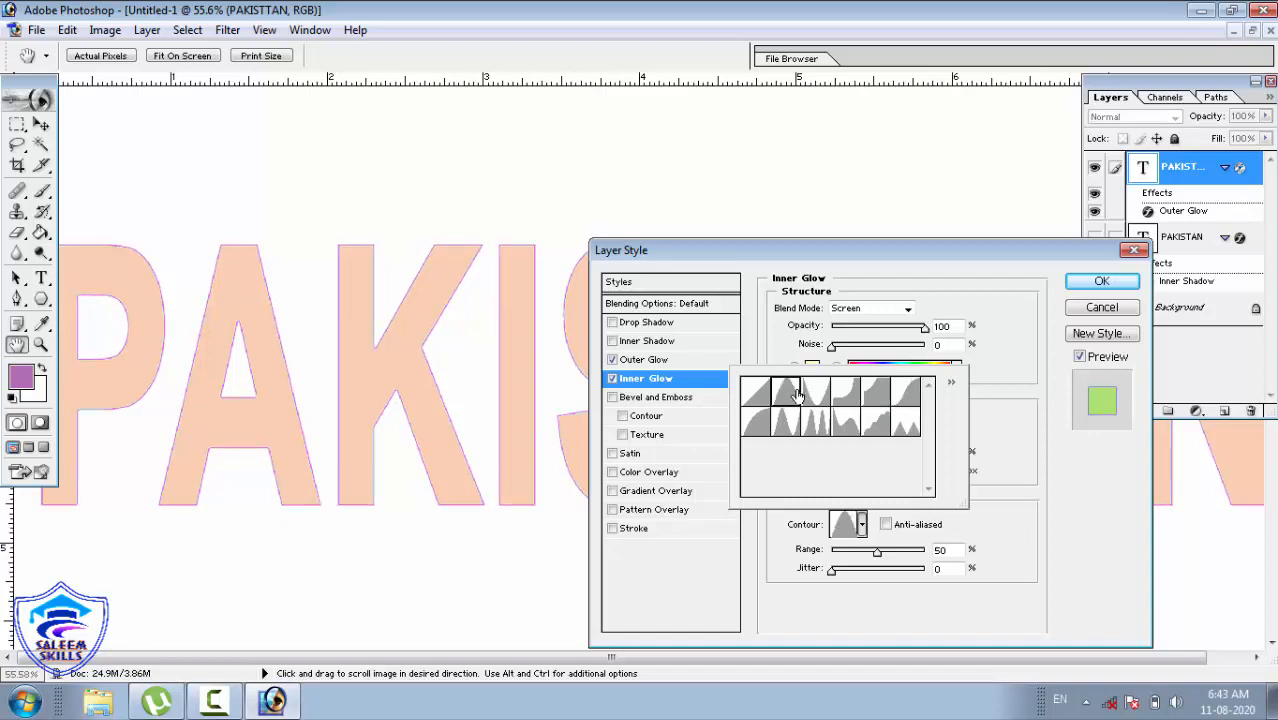
Step: Replace the inner glow with a Bevel and Emboss effect at 770% depth with its direction set to Down
{"action": "left_click", "coordinate": [643, 399]}
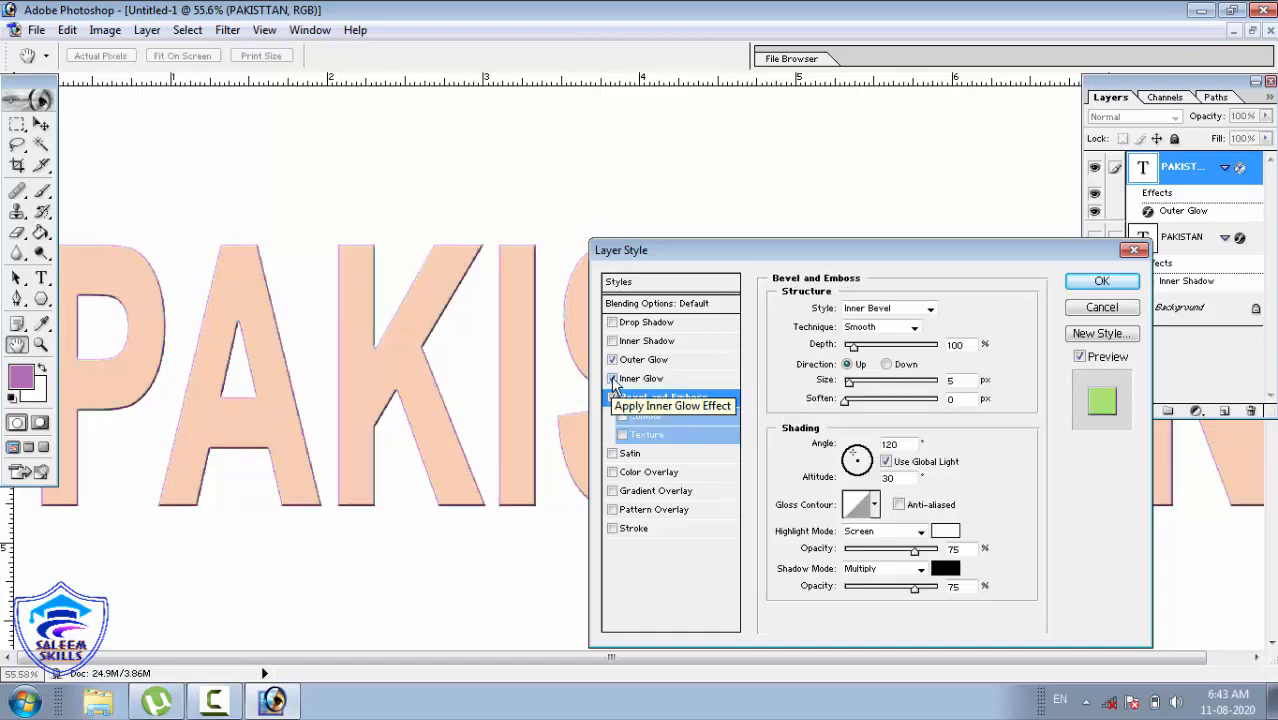
{"action": "left_click", "coordinate": [613, 380]}
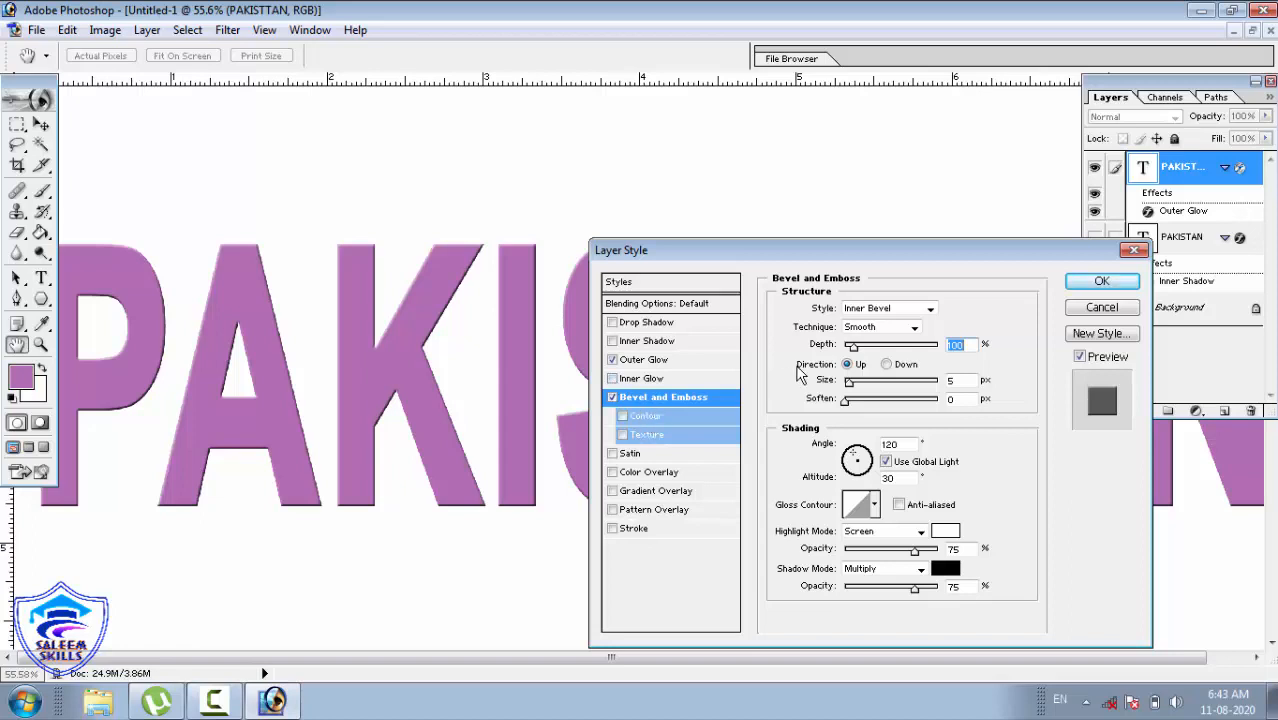
{"action": "left_click_drag", "start_coordinate": [853, 350], "coordinate": [920, 358]}
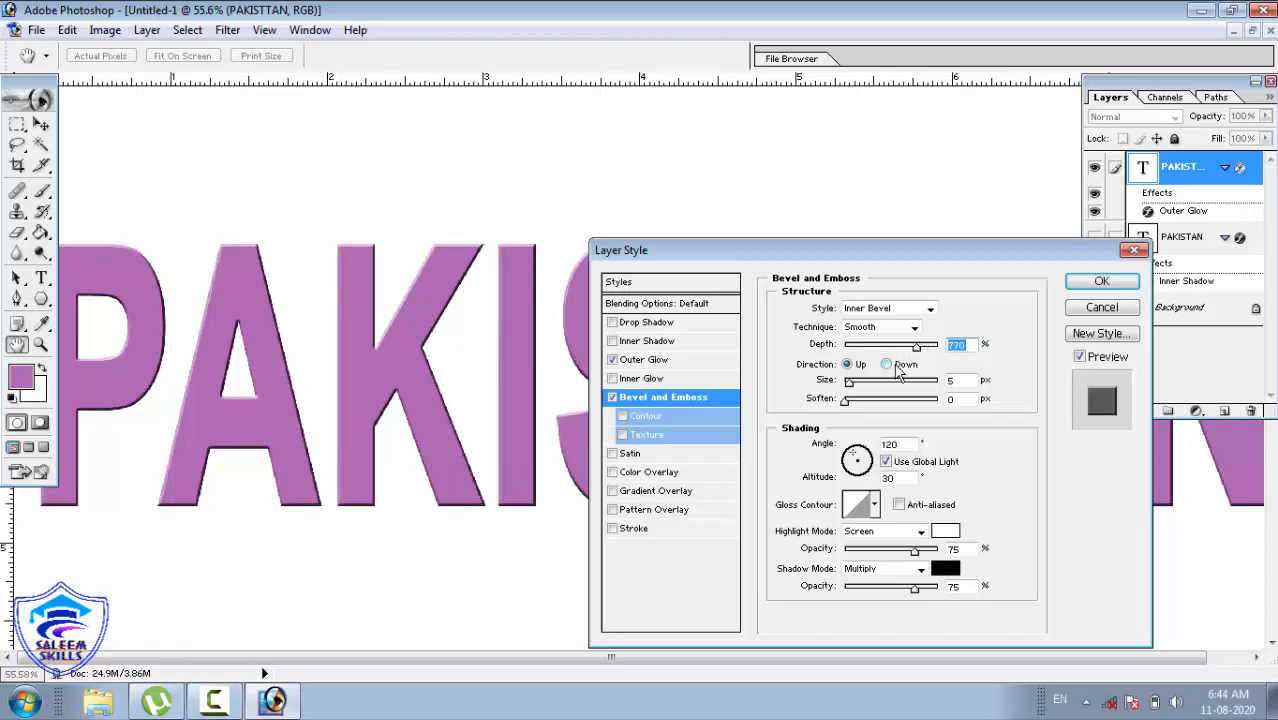
{"action": "left_click", "coordinate": [895, 366]}
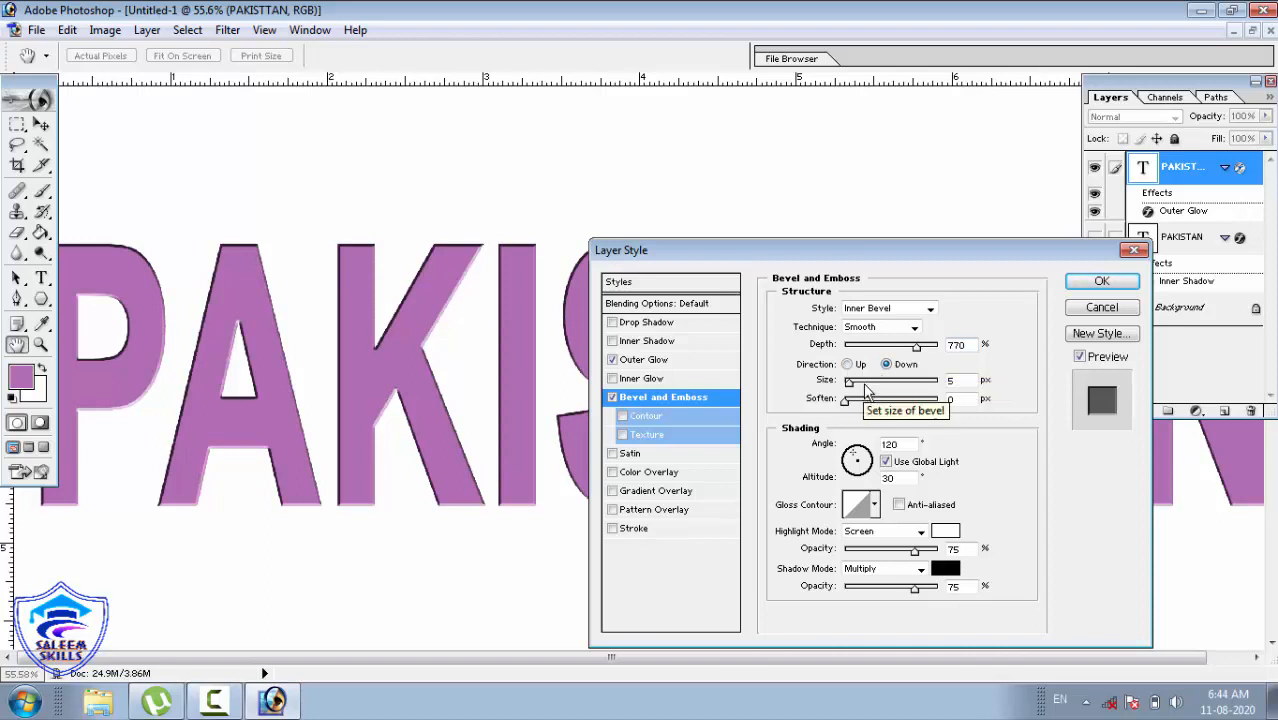
Step: Set the bevel's size to 8 px and soften to 4 px, and its light to a 22° angle and 0° altitude
{"action": "left_click_drag", "start_coordinate": [870, 388], "coordinate": [853, 388]}
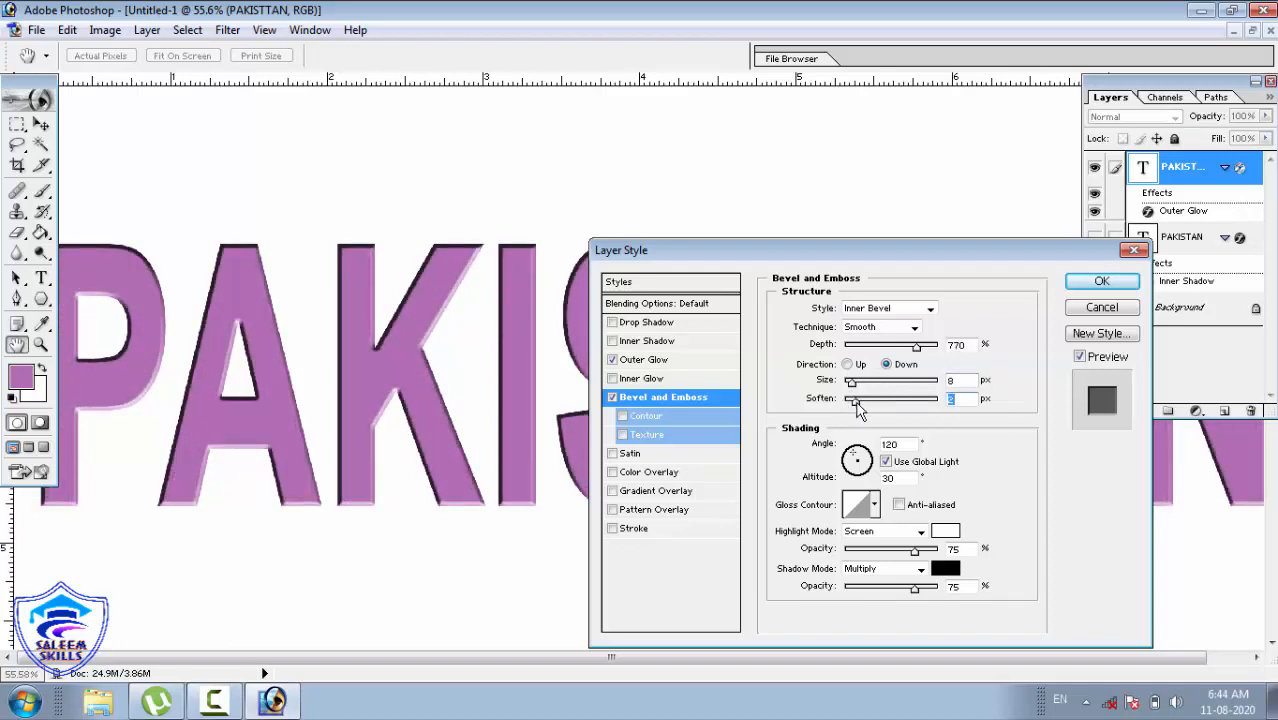
{"action": "left_click_drag", "start_coordinate": [858, 403], "coordinate": [870, 405]}
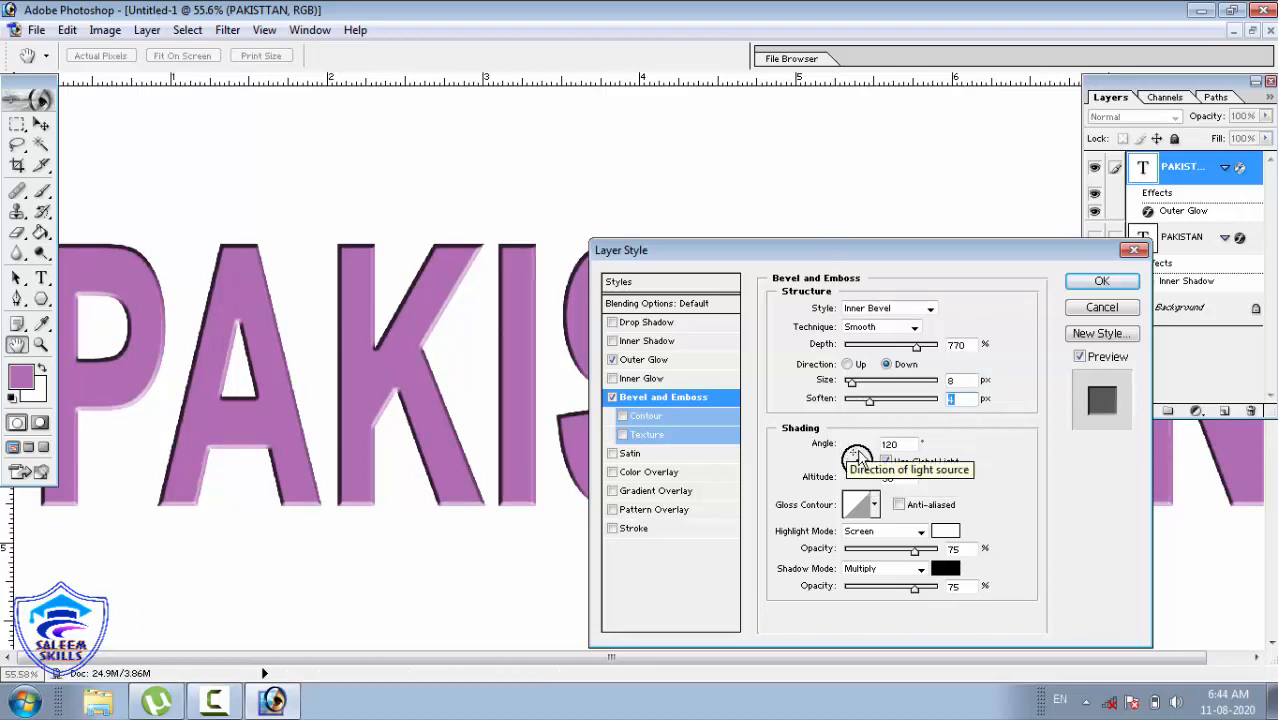
{"action": "left_click", "coordinate": [868, 456]}
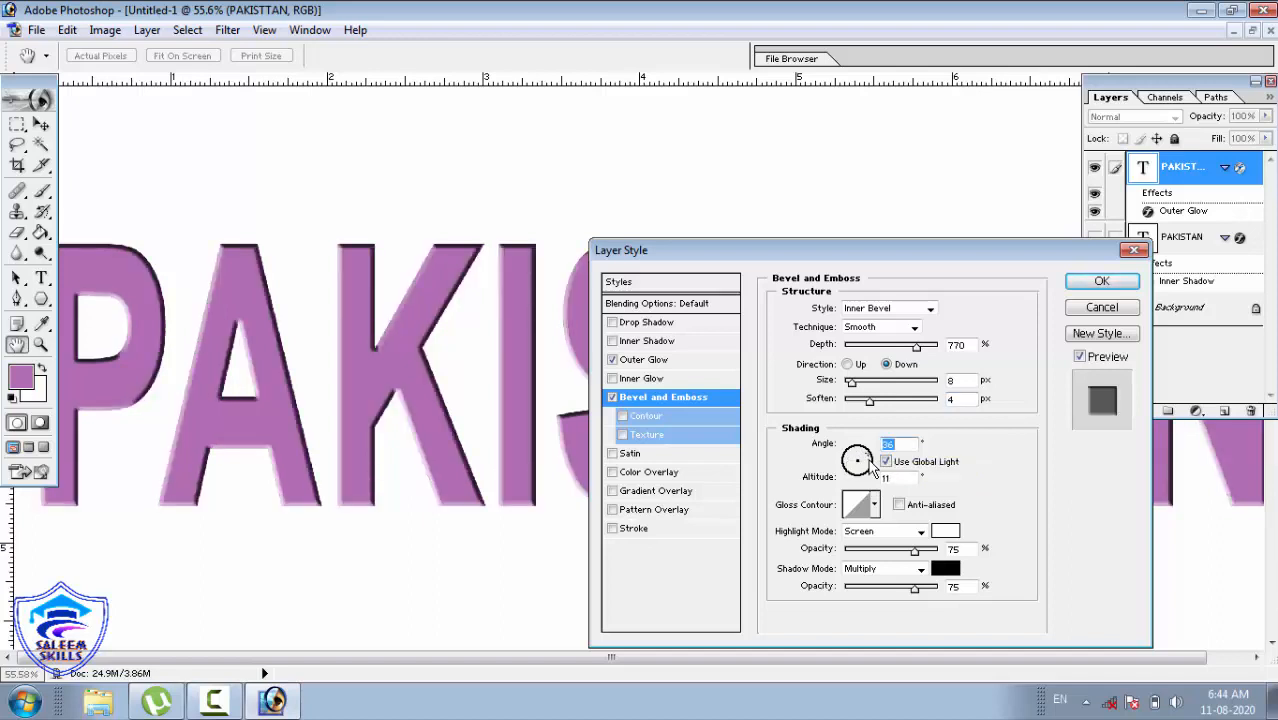
{"action": "left_click", "coordinate": [873, 477]}
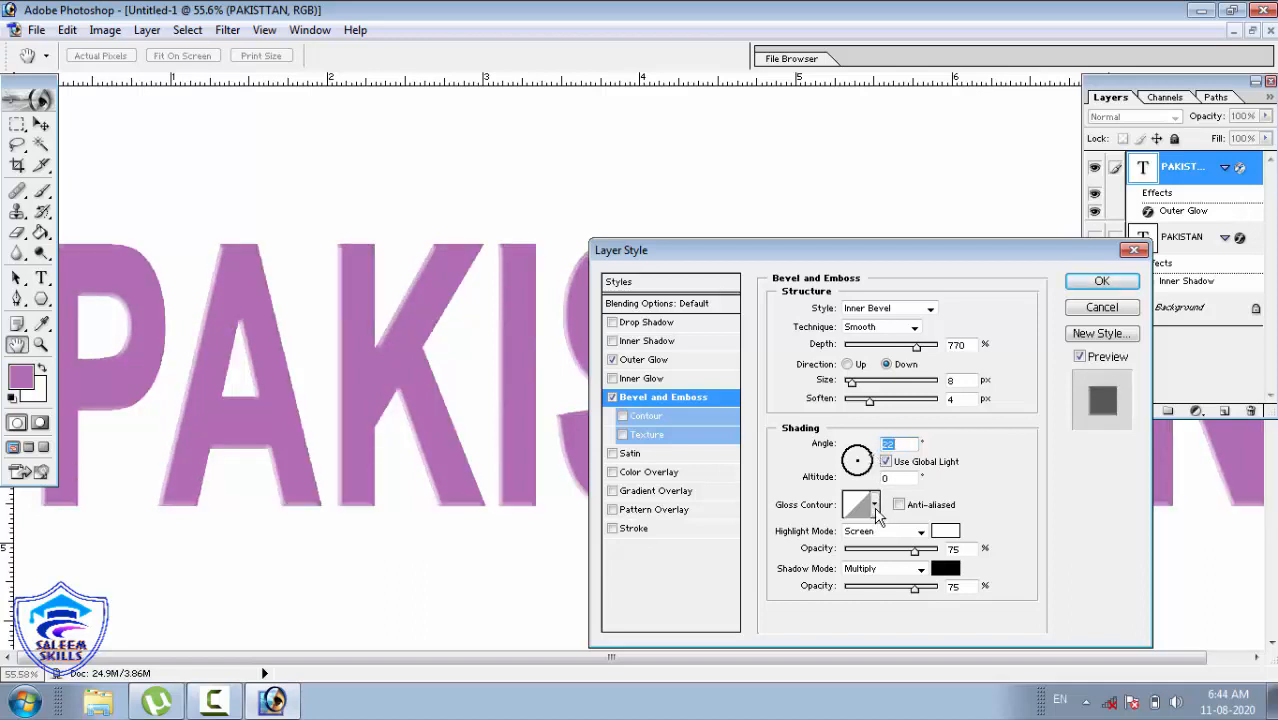
Step: Try several gloss contours on the bevel, including Cone - Inverted, and return to the straight linear contour
{"action": "left_click", "coordinate": [875, 505]}
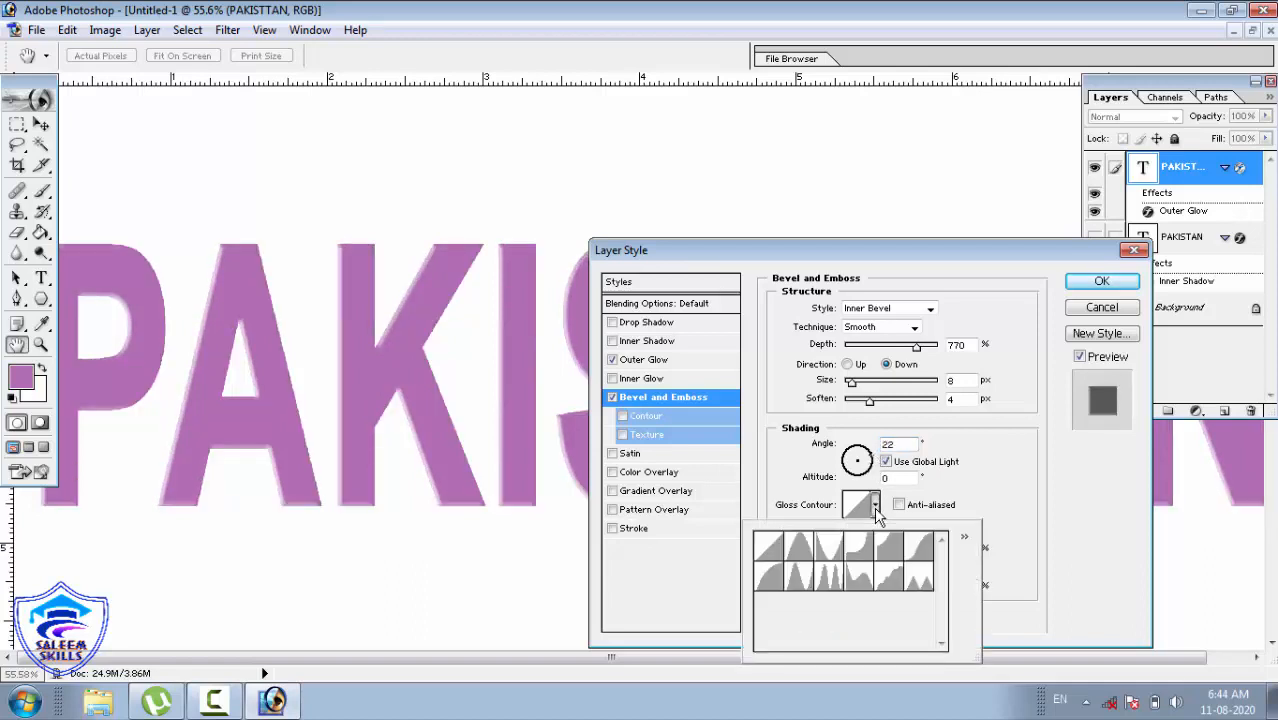
{"action": "left_click", "coordinate": [831, 551]}
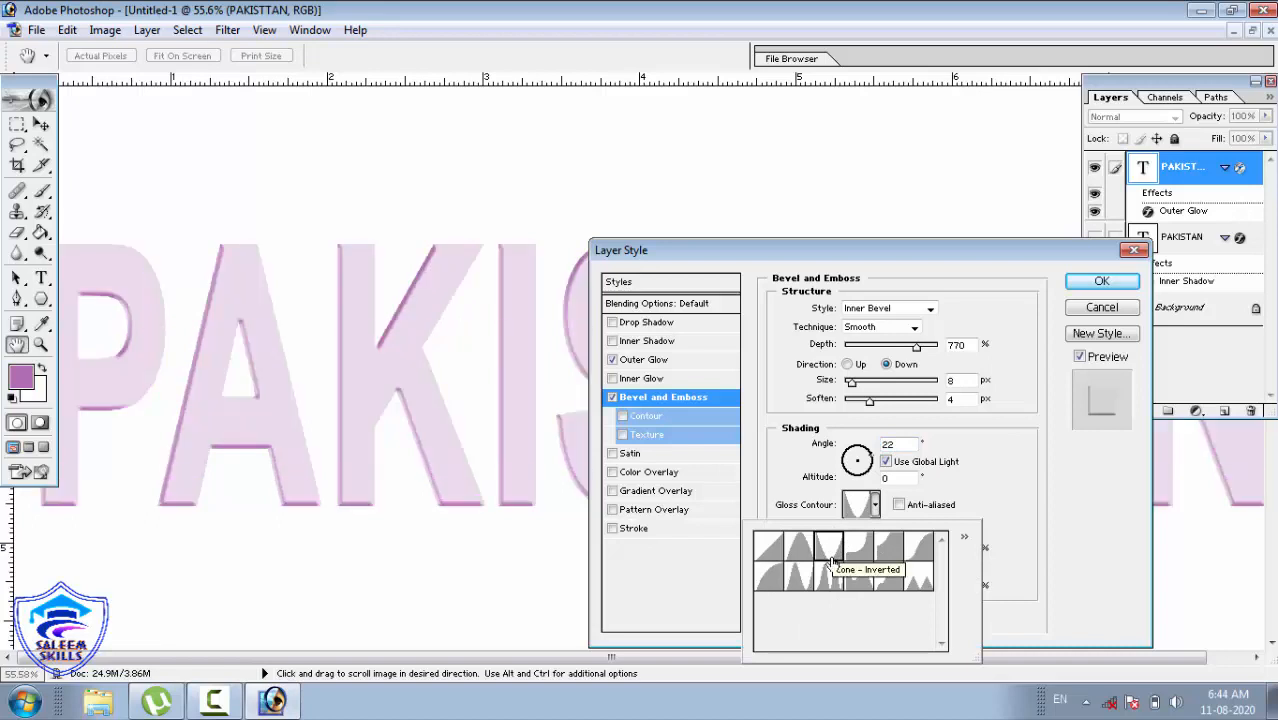
{"action": "left_click", "coordinate": [831, 578]}
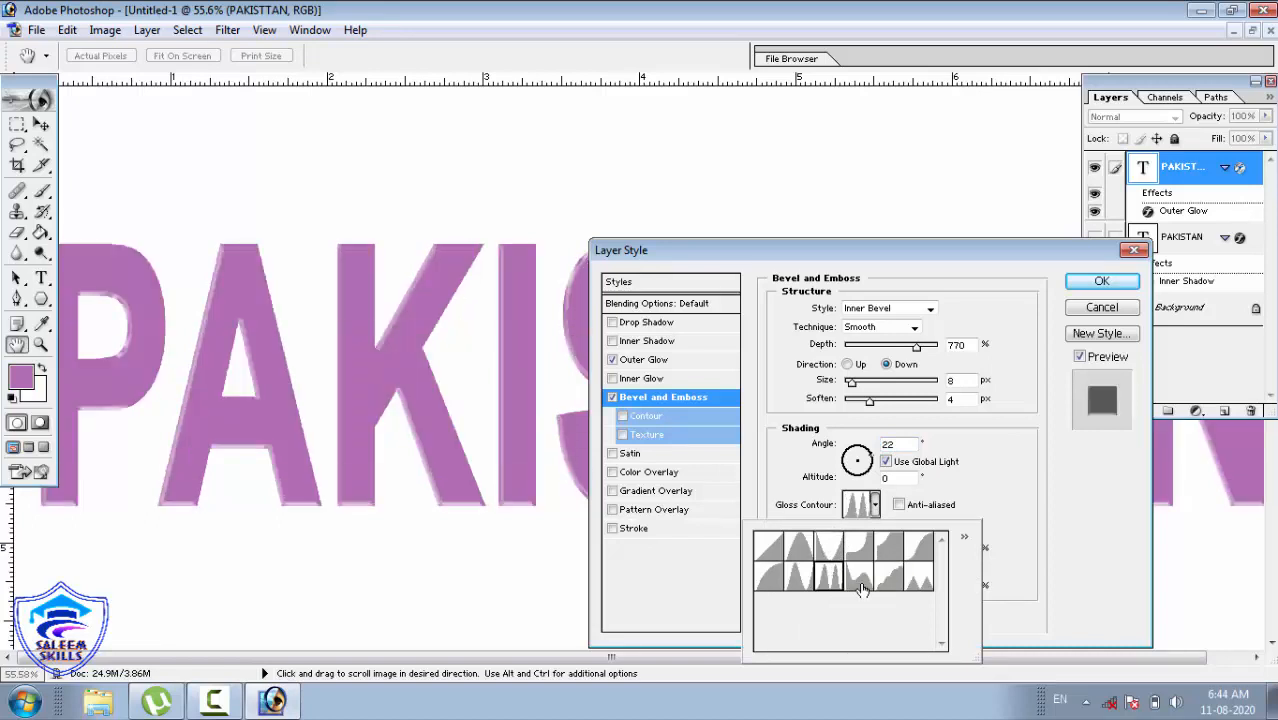
{"action": "left_click", "coordinate": [861, 586]}
{"action": "left_click", "coordinate": [889, 588]}
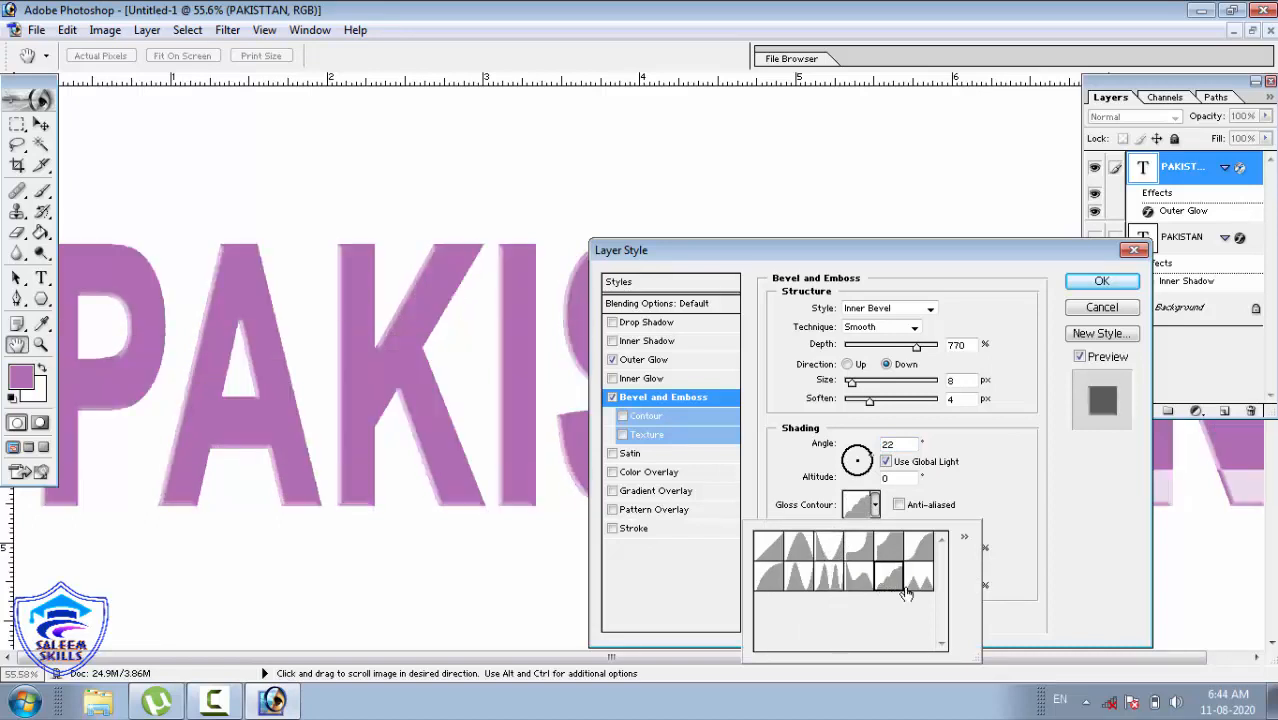
{"action": "left_click", "coordinate": [769, 550]}
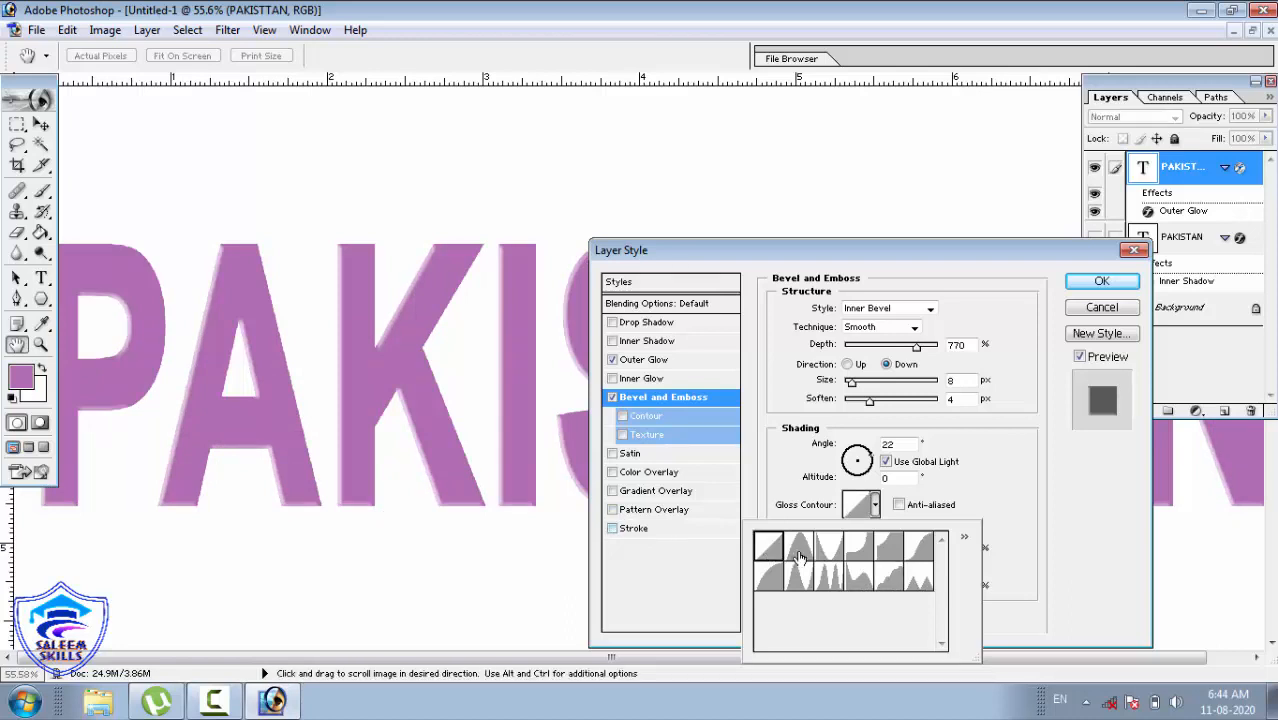
{"action": "left_click", "coordinate": [800, 557]}
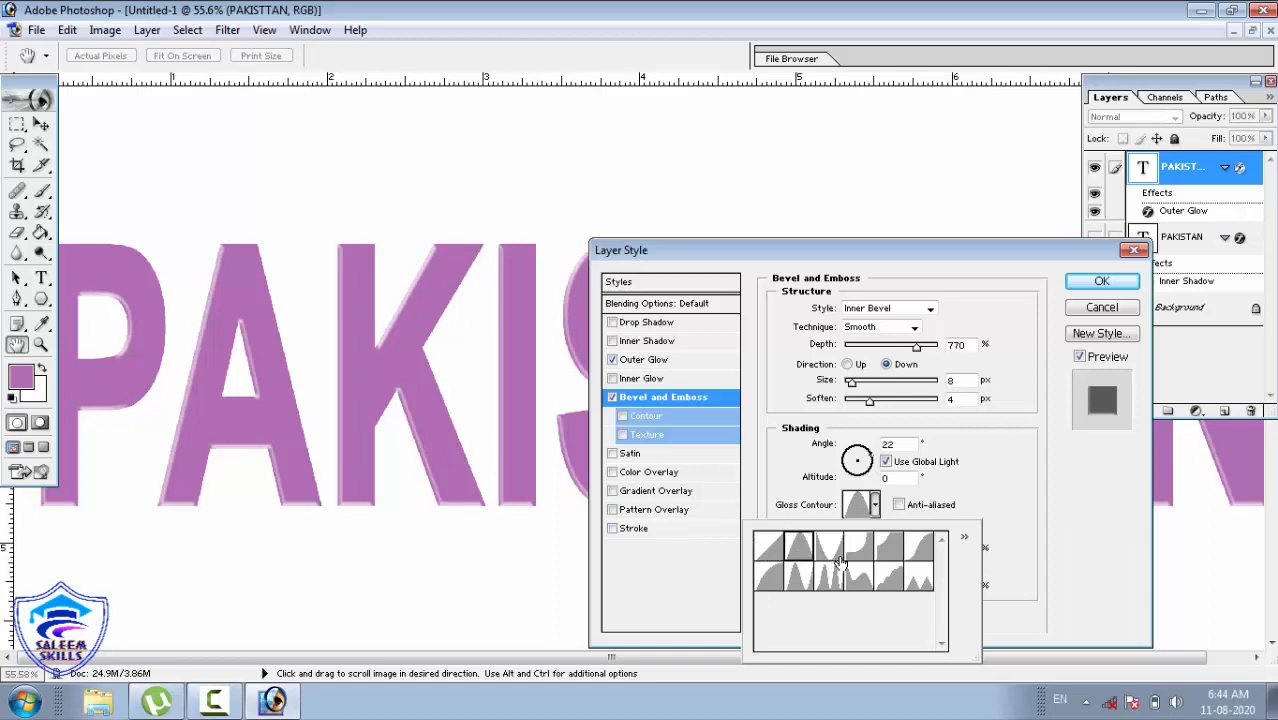
{"action": "left_click", "coordinate": [836, 558]}
{"action": "left_click", "coordinate": [856, 558]}
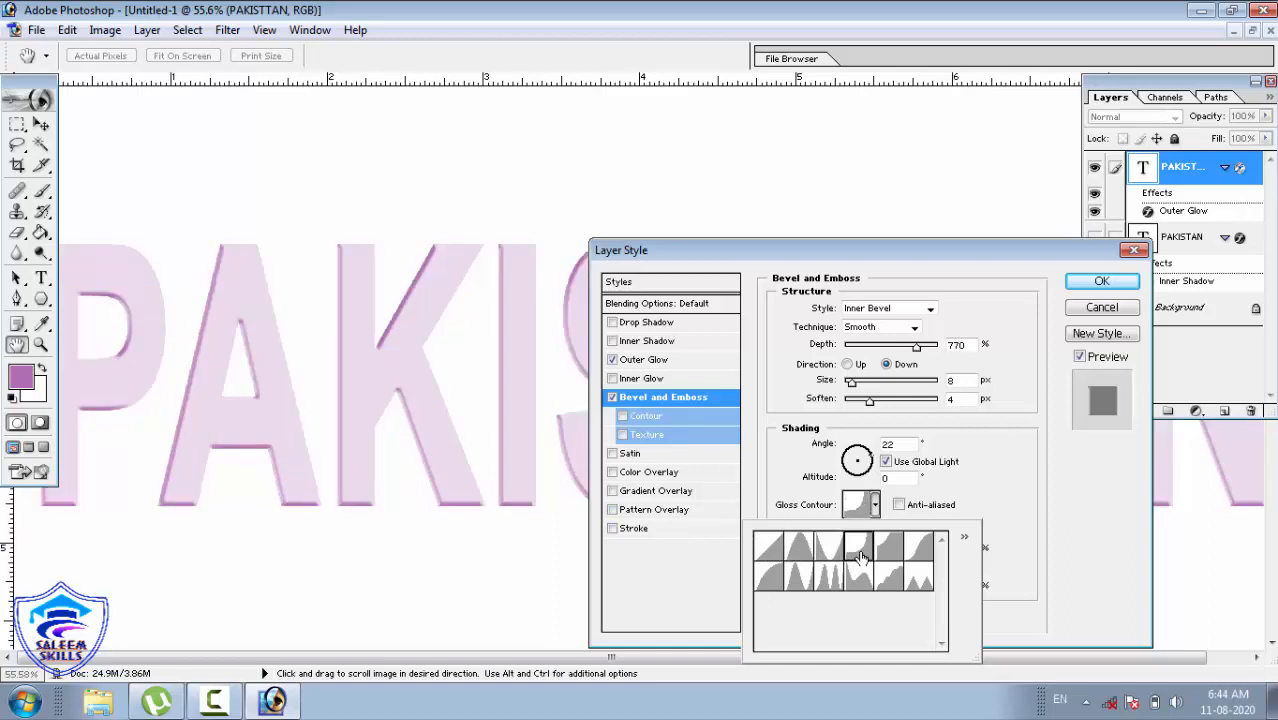
{"action": "left_click", "coordinate": [779, 553]}
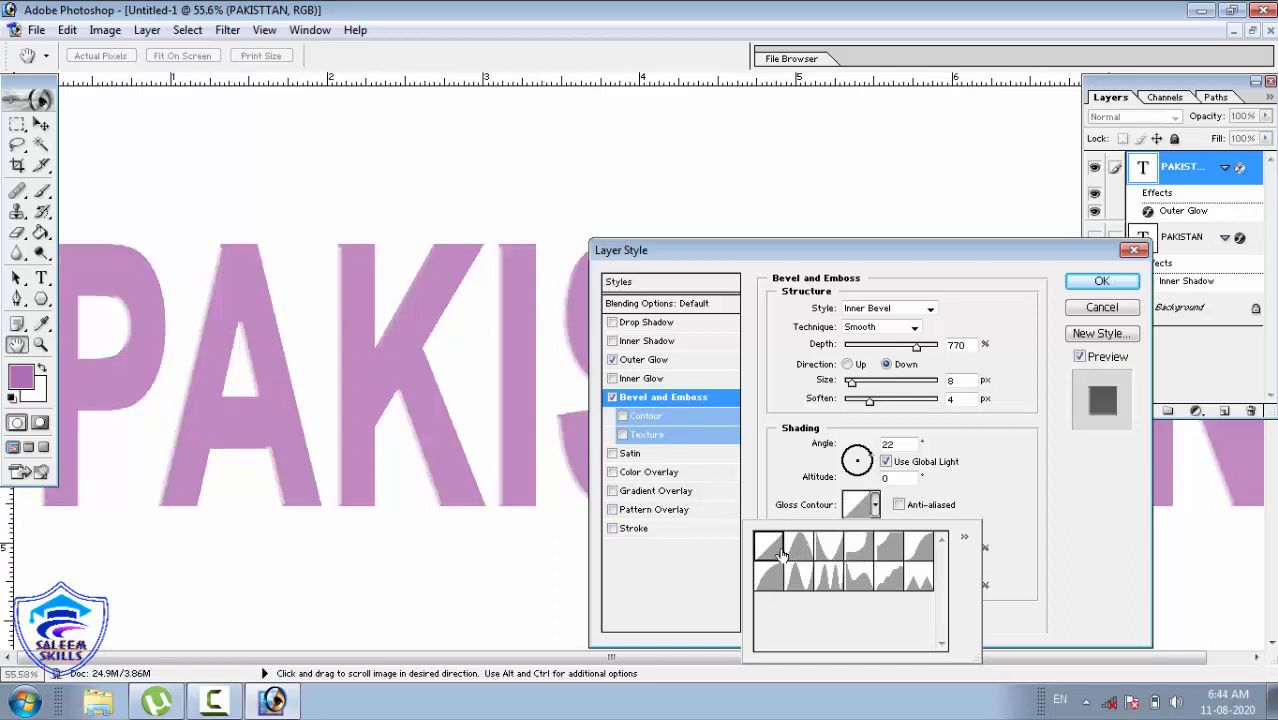
{"action": "left_click", "coordinate": [984, 508]}
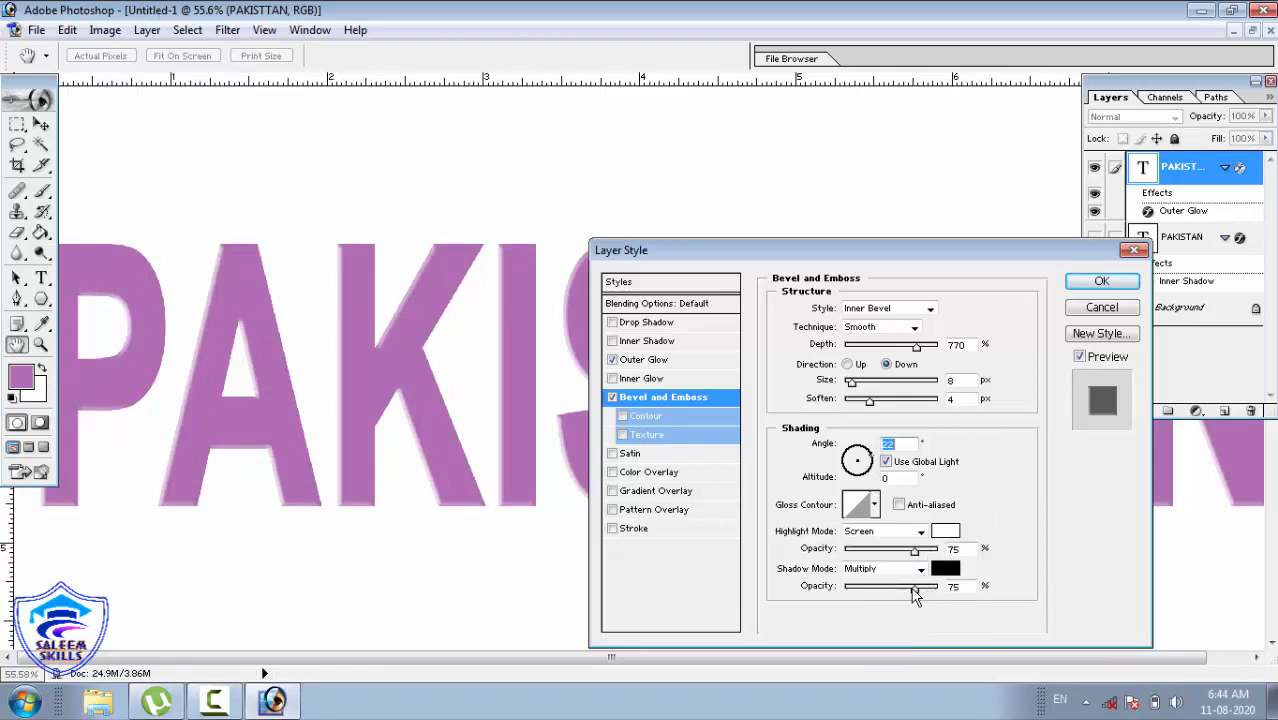
Step: Set the bevel's shadow opacity to 87%
{"action": "mouse_move", "coordinate": [913, 593]}
{"action": "left_mouse_down"}
{"action": "mouse_move", "coordinate": [885, 593]}
{"action": "mouse_move", "coordinate": [926, 596]}
{"action": "left_mouse_up"}
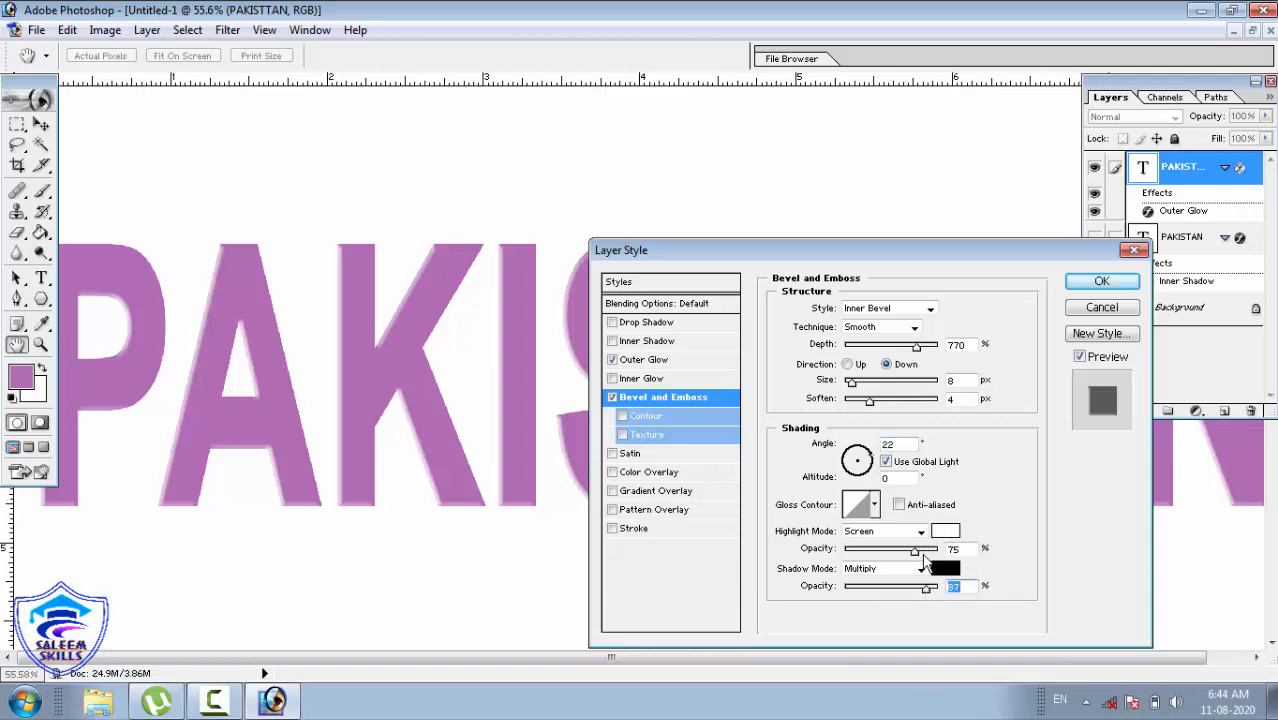
Step: Set the bevel's highlight opacity to 100% and enable its edge contour with the V-shaped inverted cone
{"action": "left_click_drag", "start_coordinate": [915, 552], "coordinate": [1195, 552]}
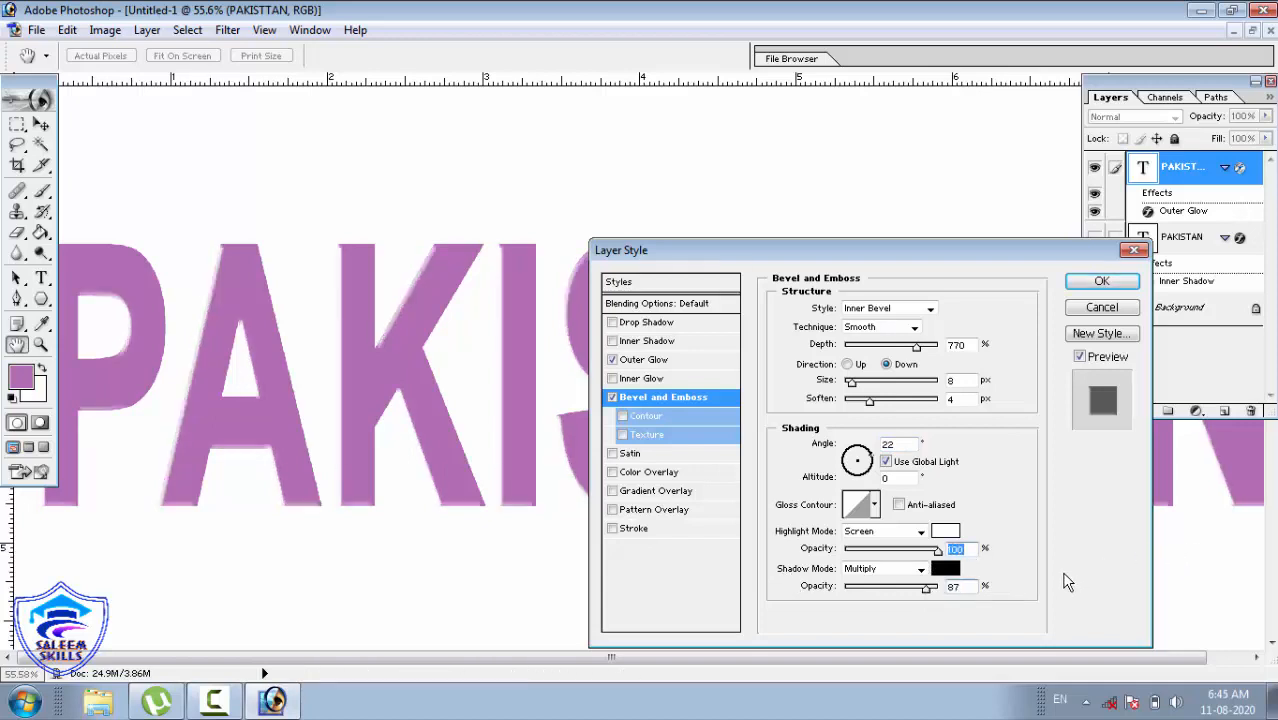
{"action": "left_click", "coordinate": [662, 419]}
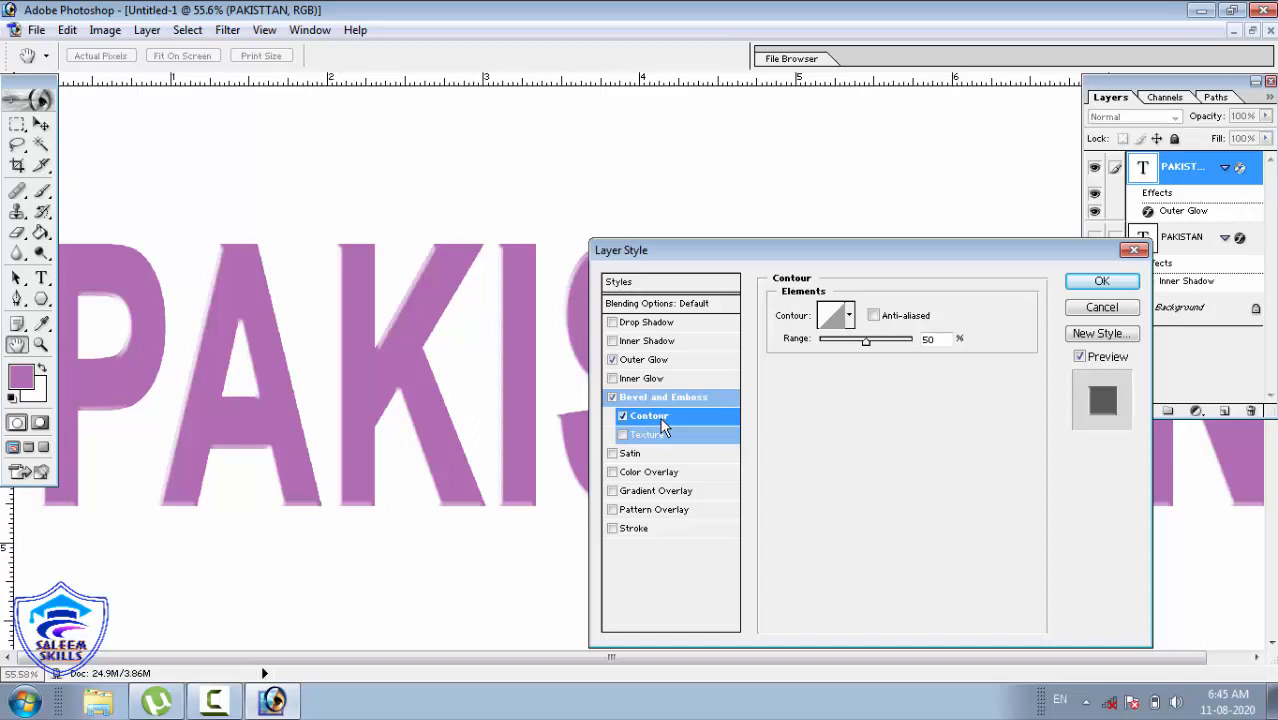
{"action": "left_click", "coordinate": [849, 316]}
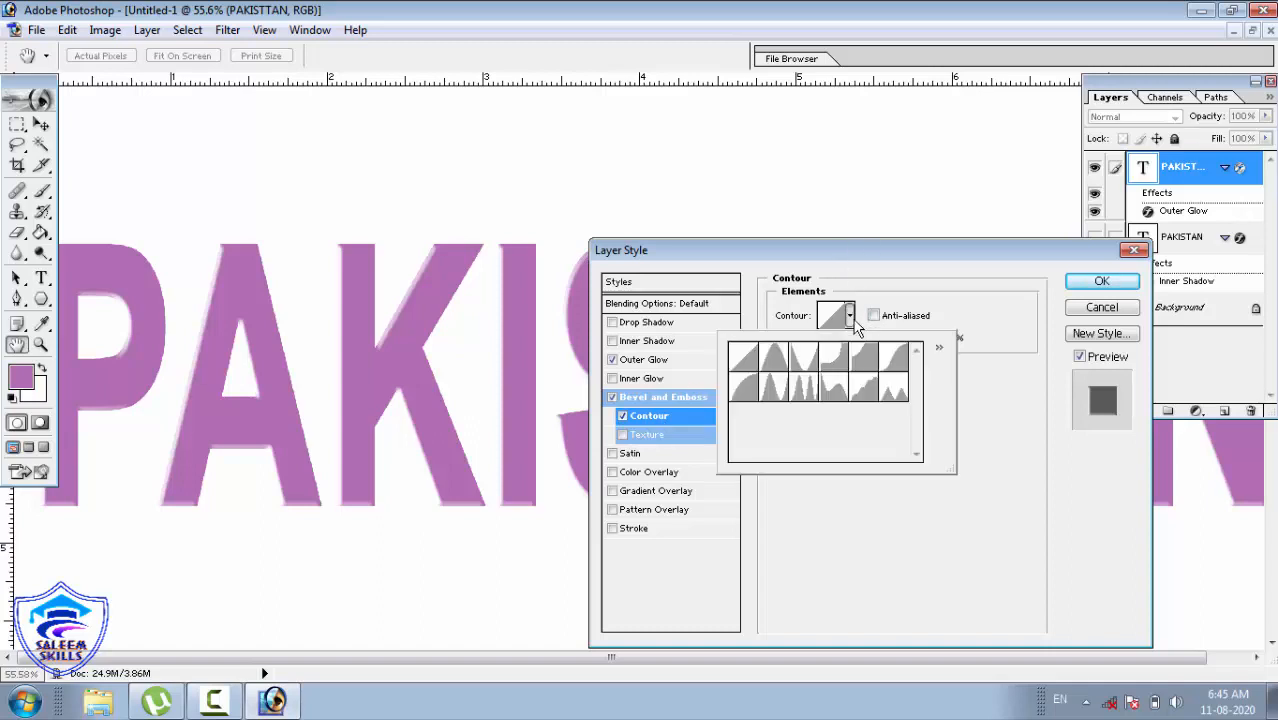
{"action": "left_click", "coordinate": [798, 362]}
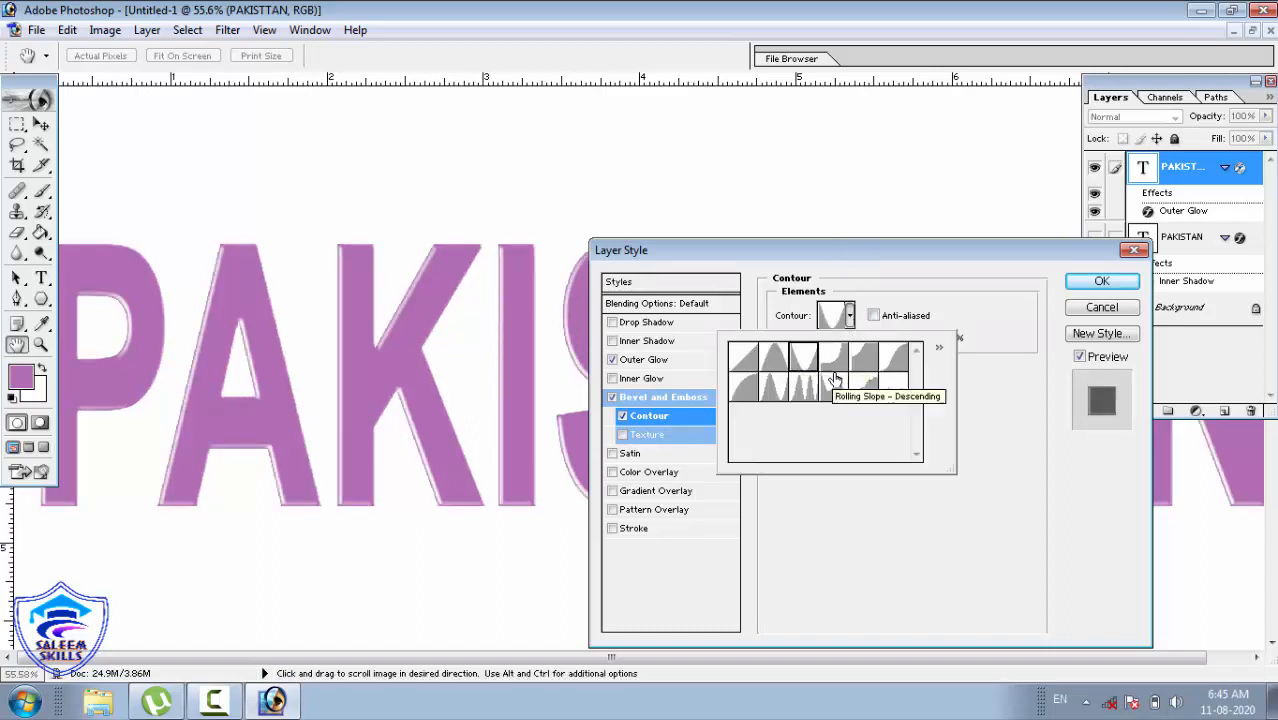
{"action": "left_click", "coordinate": [1016, 410]}
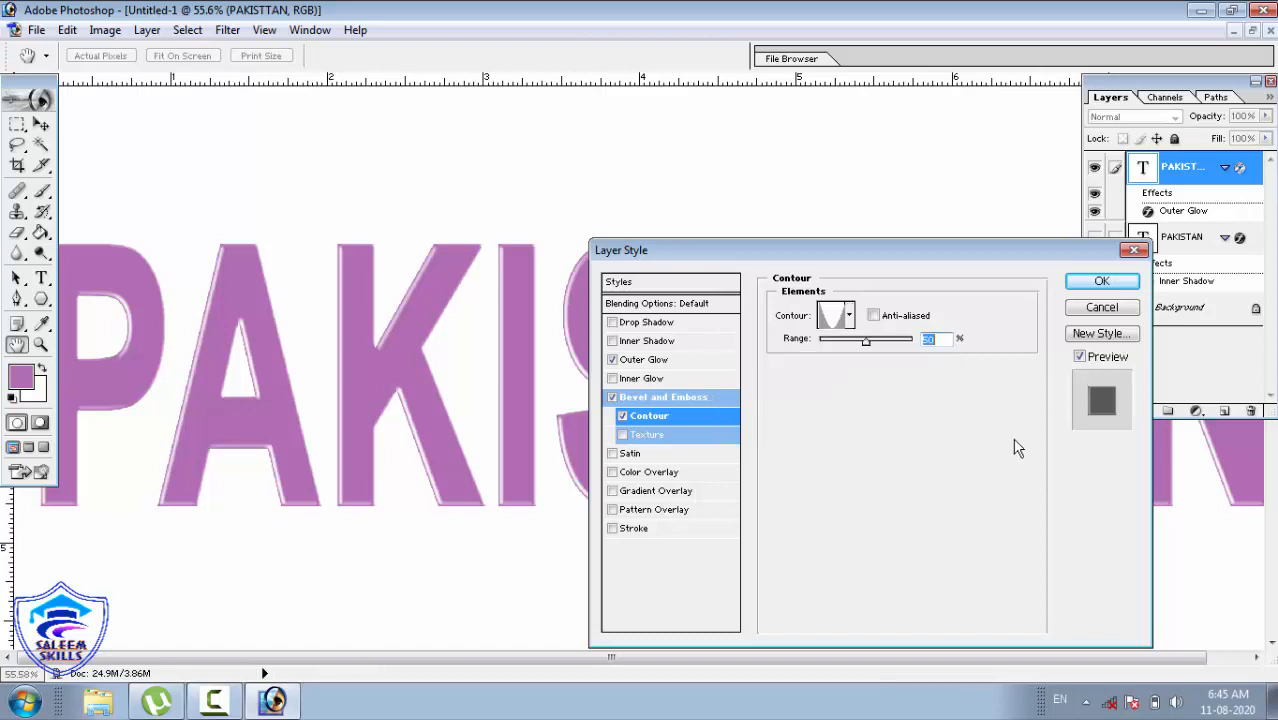
Step: Enable the bevel's texture, try several patterns, choose the one with orange motifs in two rows, and apply the layer style
{"action": "left_click", "coordinate": [655, 441]}
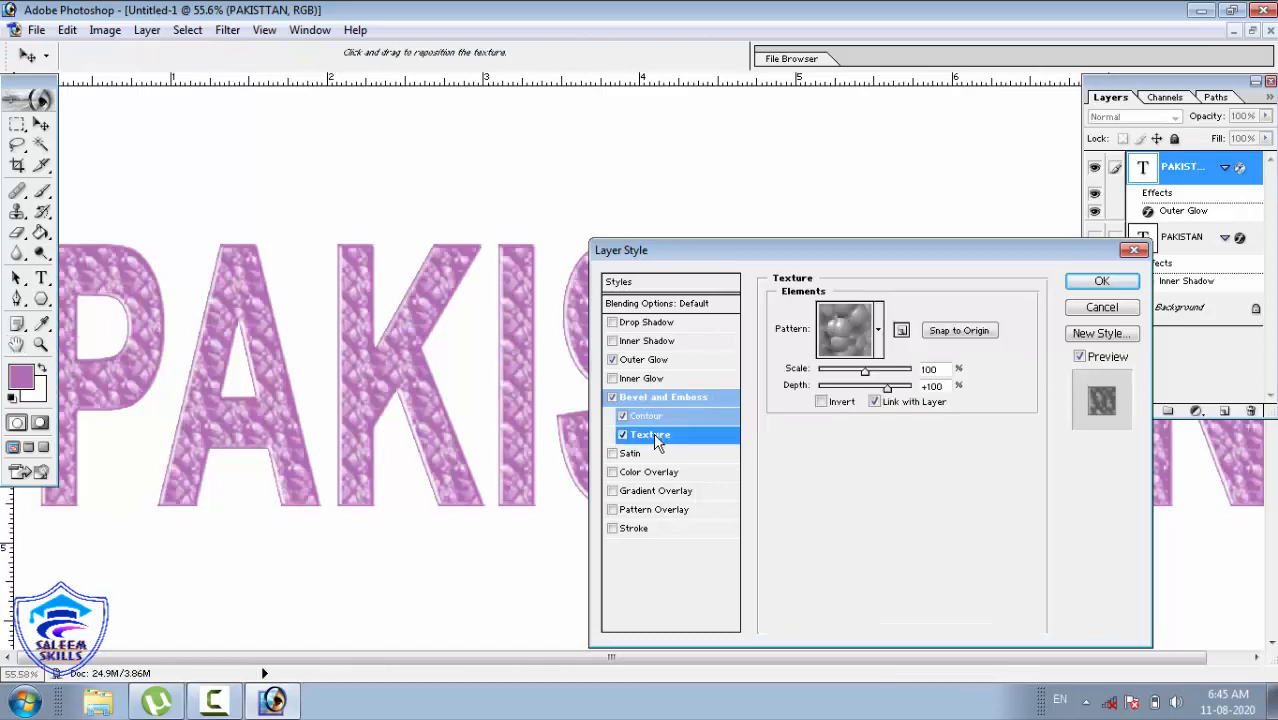
{"action": "left_click", "coordinate": [878, 331]}
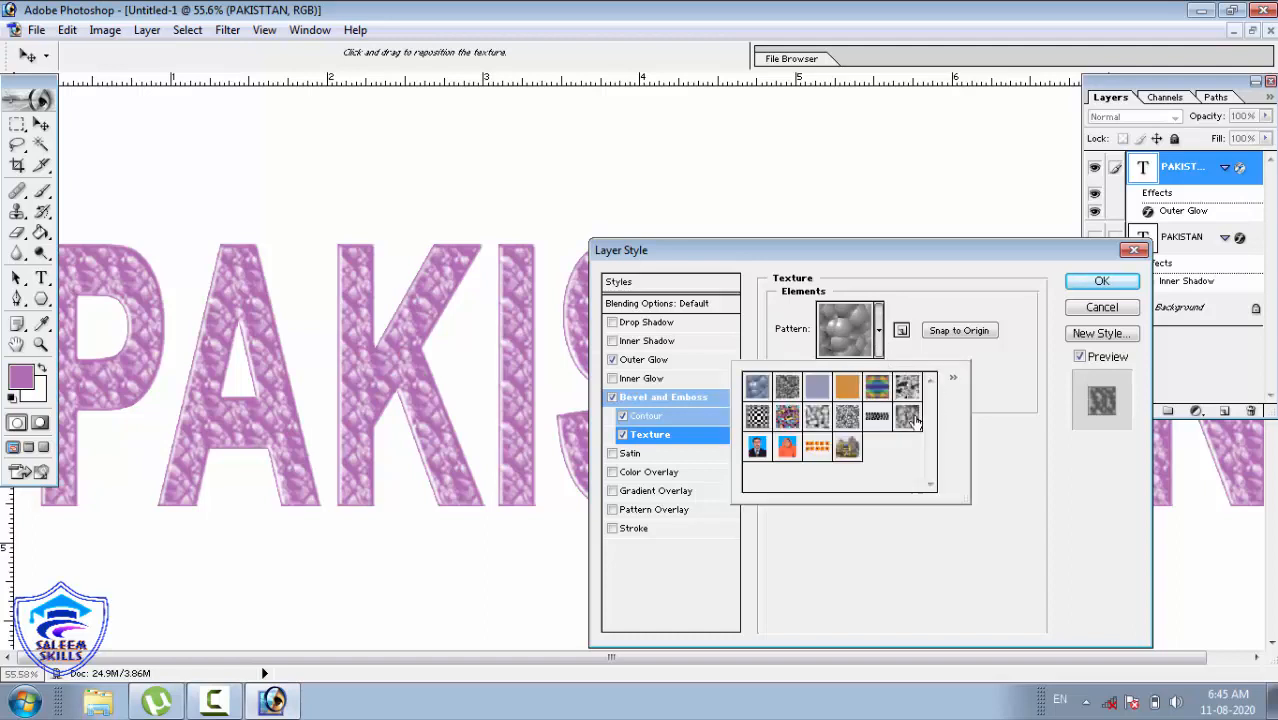
{"action": "left_click", "coordinate": [878, 392]}
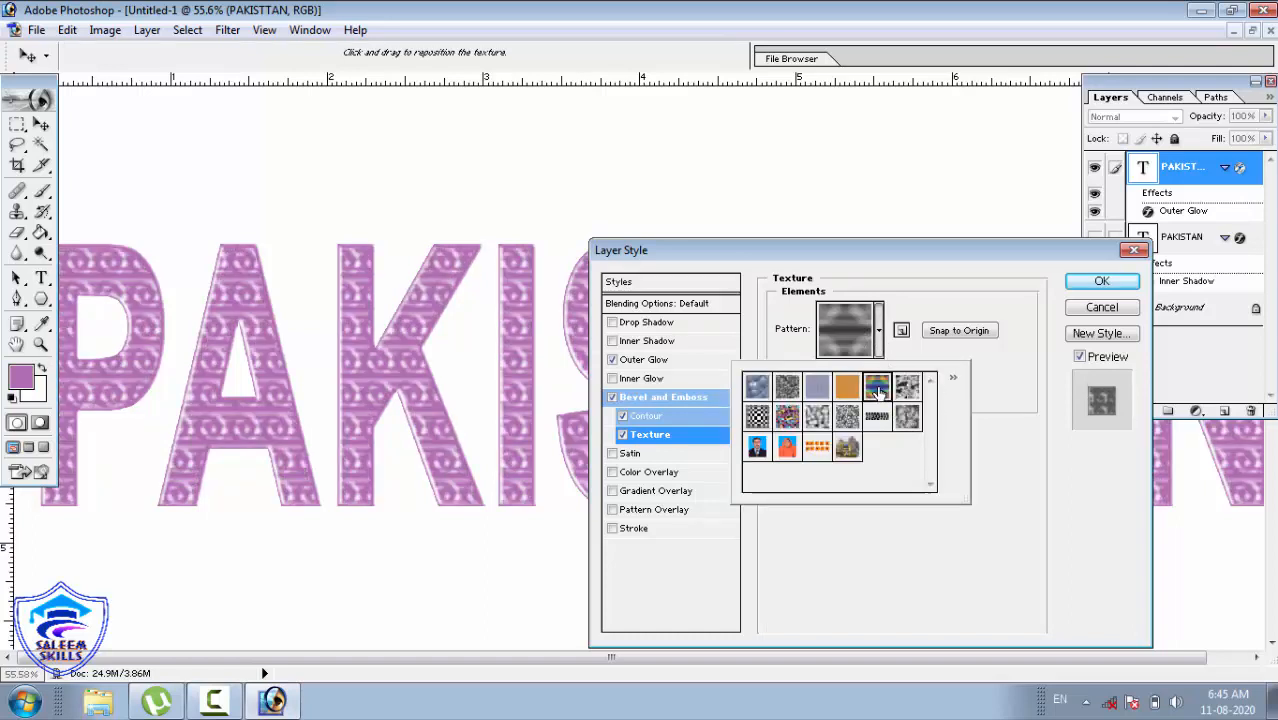
{"action": "left_click", "coordinate": [843, 392]}
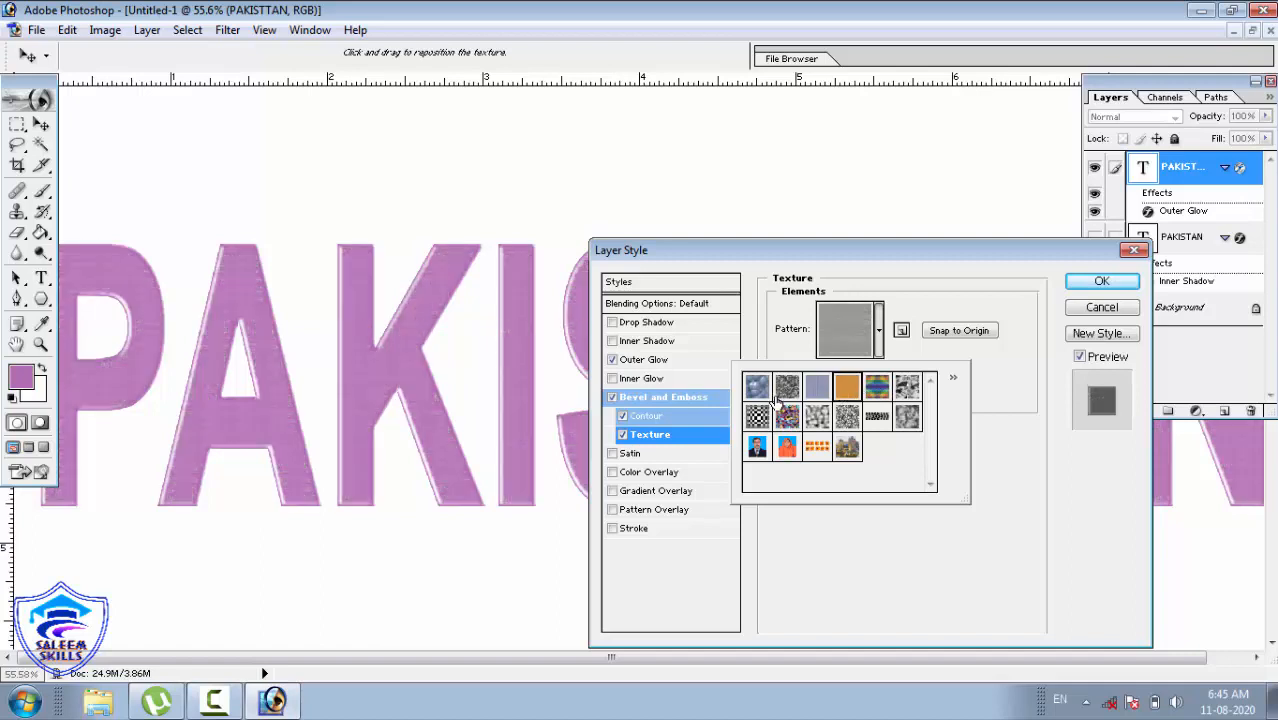
{"action": "left_click", "coordinate": [811, 449]}
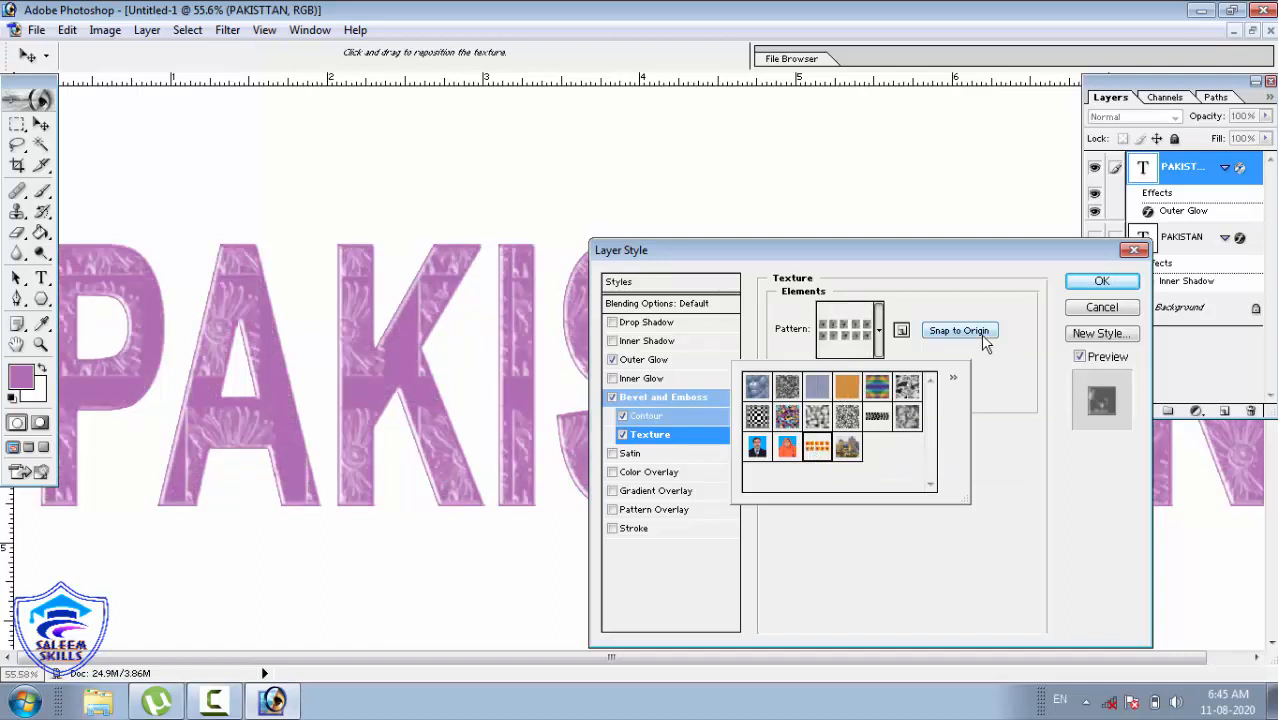
{"action": "left_click", "coordinate": [1101, 282]}
Step: Set the PAKISTTAN text to 60 pt and add a new PAKISTAN text near the top of the page
{"action": "key", "text": "z"}
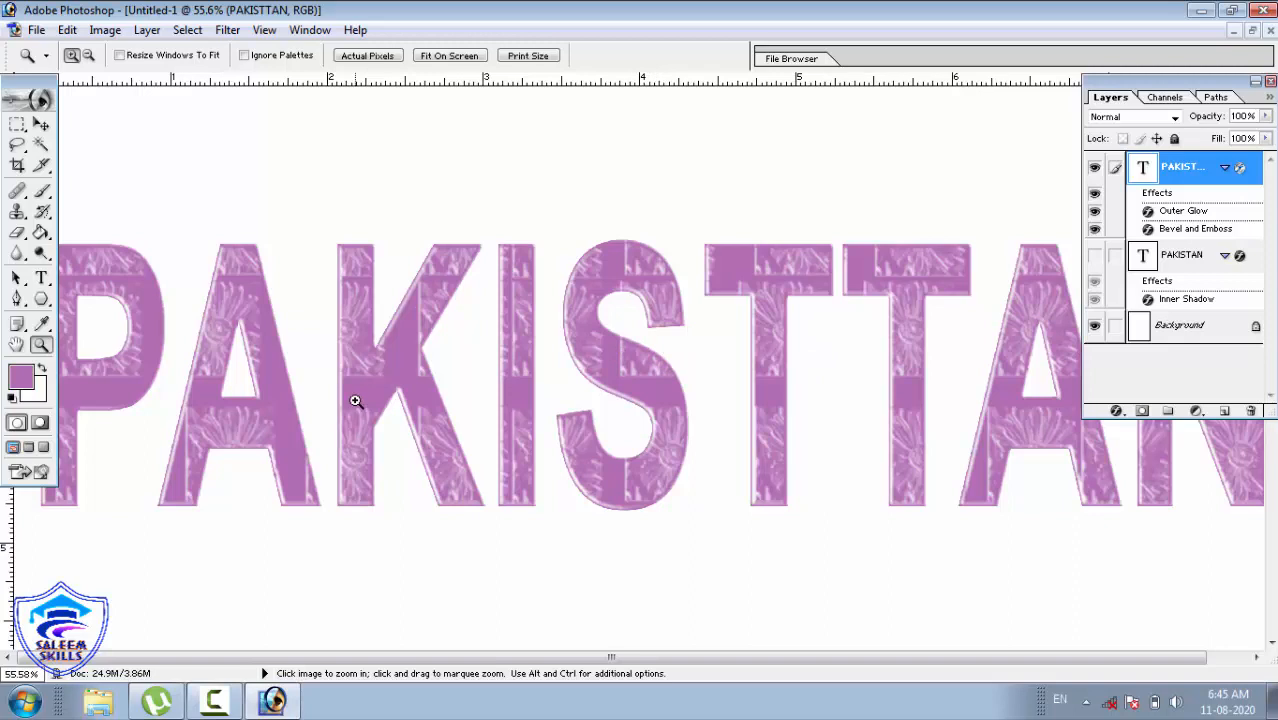
{"action": "left_click", "coordinate": [97, 358], "text": "alt"}
{"action": "left_click", "coordinate": [97, 358], "text": "alt"}
{"action": "left_click", "coordinate": [98, 358], "text": "alt"}
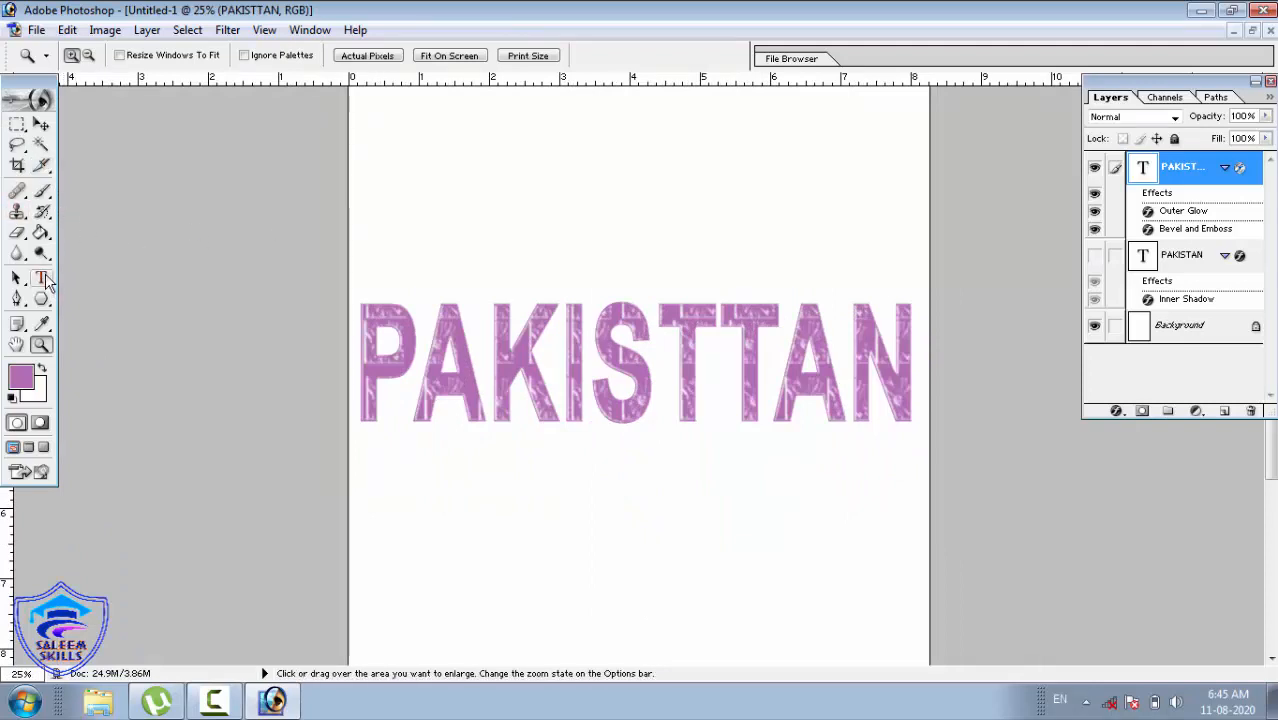
{"action": "left_click", "coordinate": [41, 279]}
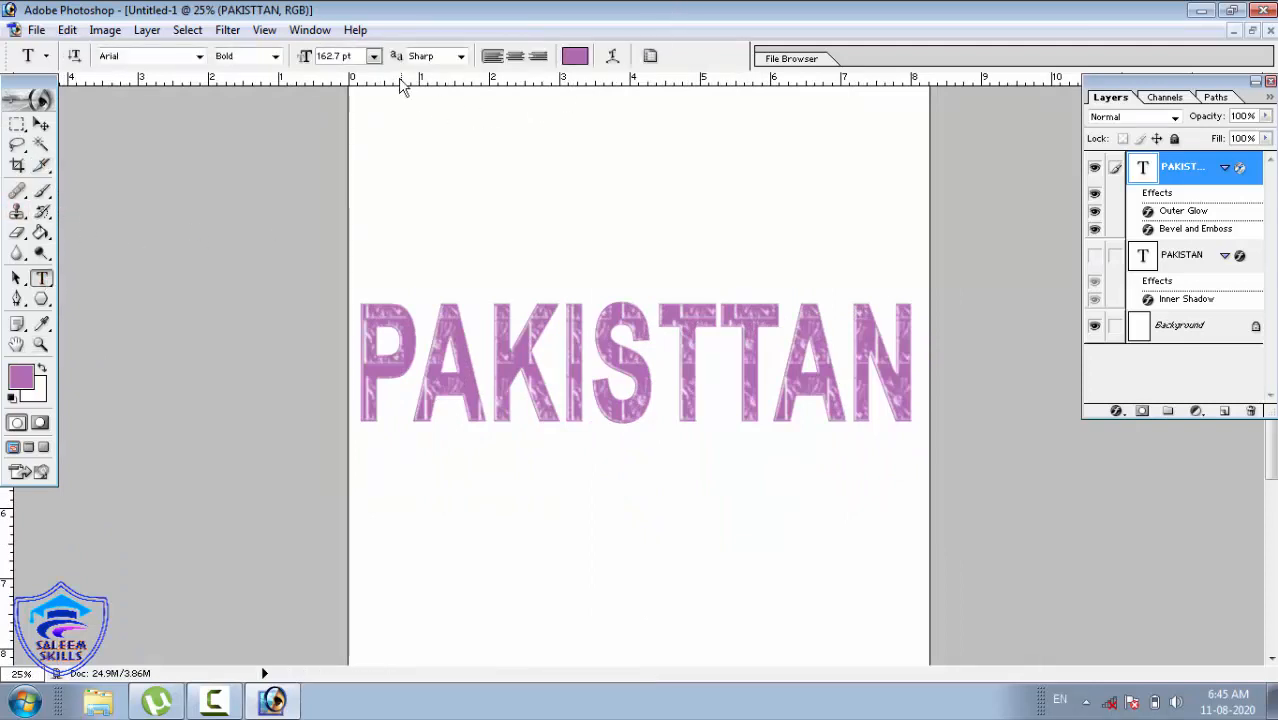
{"action": "left_click", "coordinate": [373, 57]}
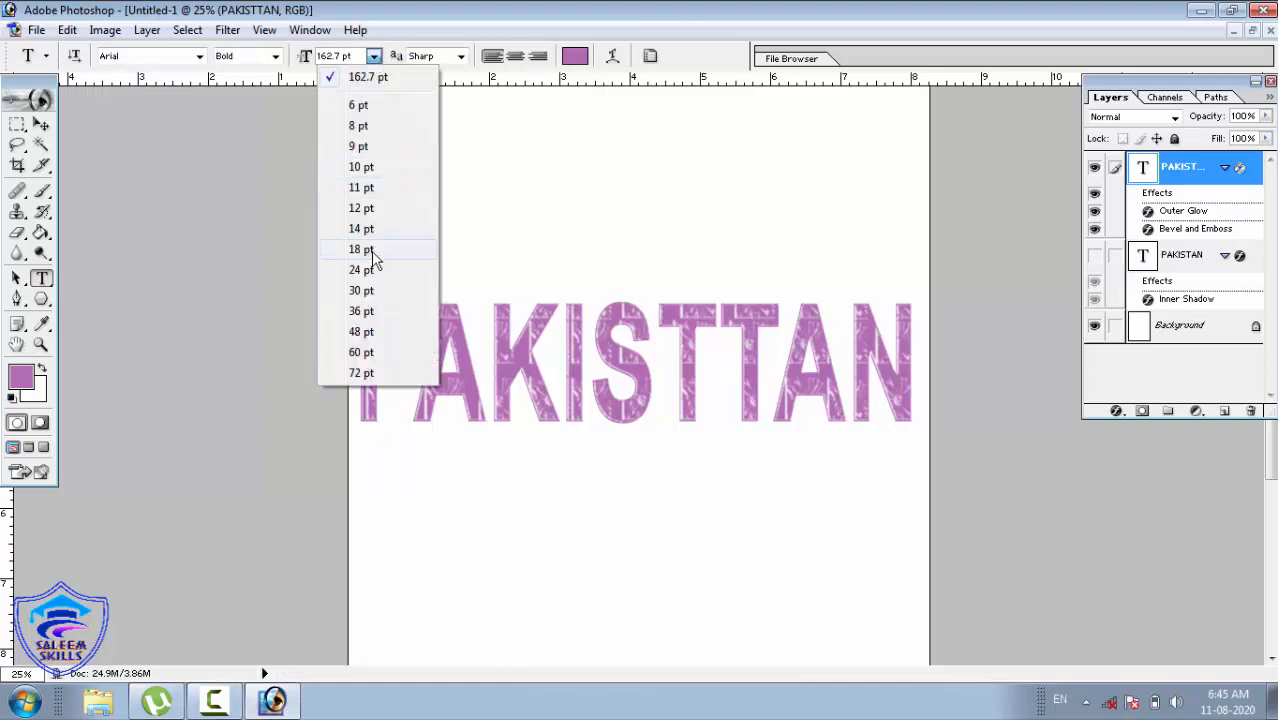
{"action": "left_click", "coordinate": [361, 352]}
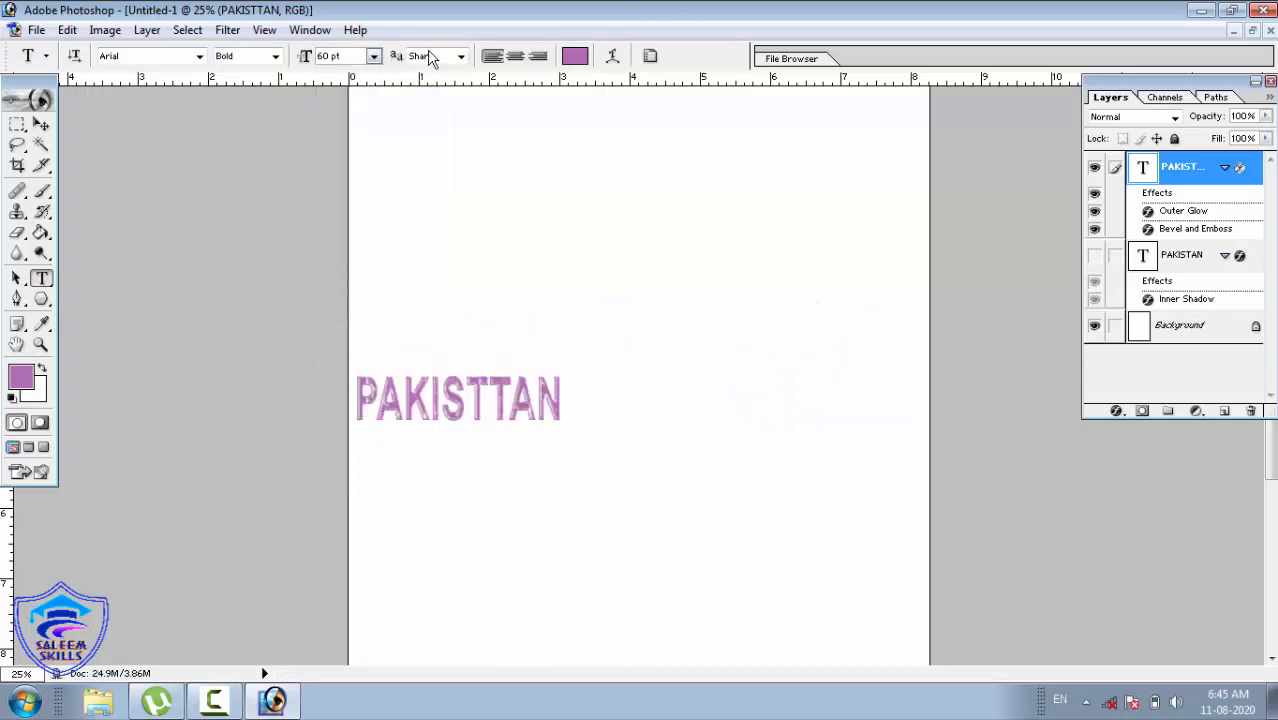
{"action": "left_click", "coordinate": [448, 161]}
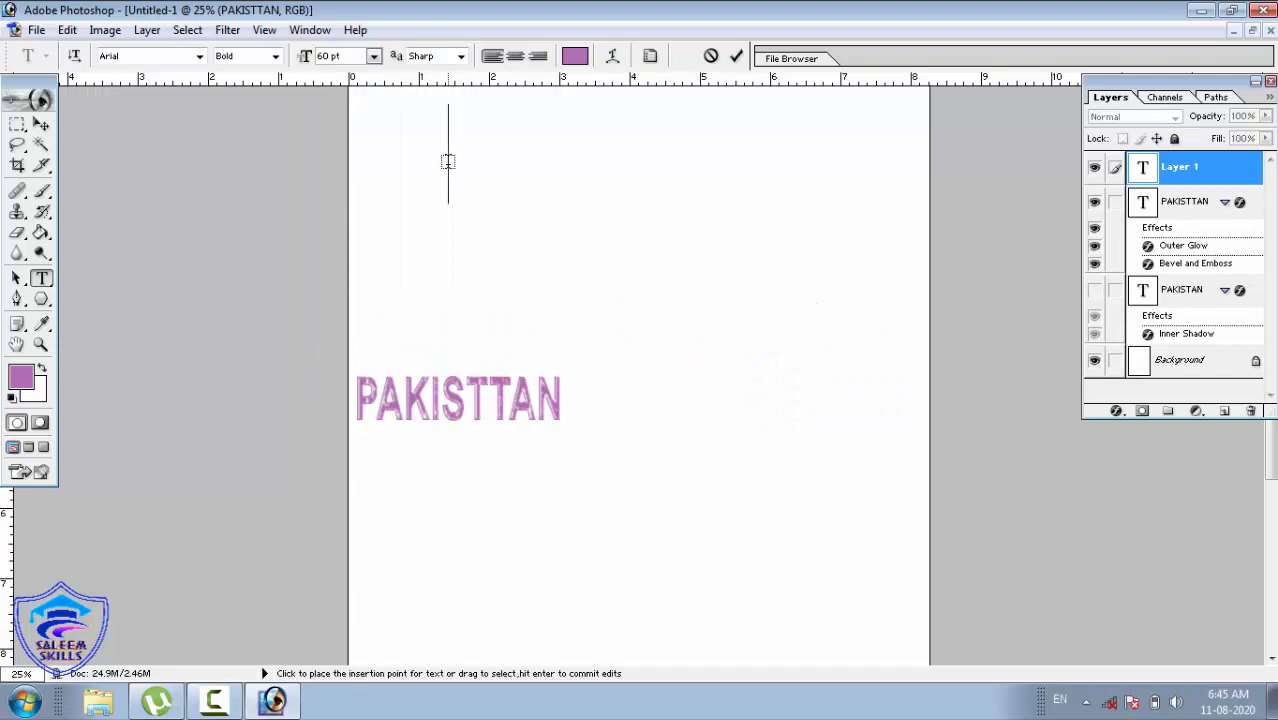
{"action": "type", "text": "PAKISTAN"}
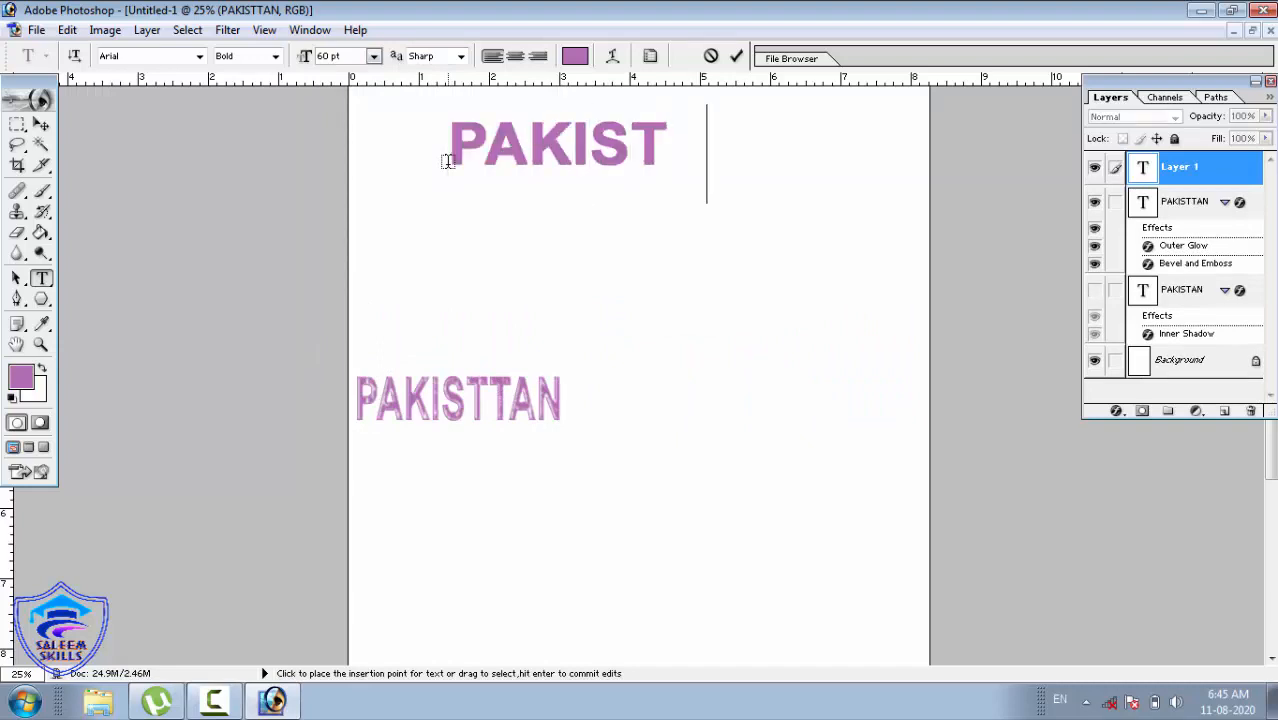
Step: Scale the new PAKISTAN text to about 162% width and 359% height, and center it across the top of the page
{"action": "left_click", "coordinate": [40, 123]}
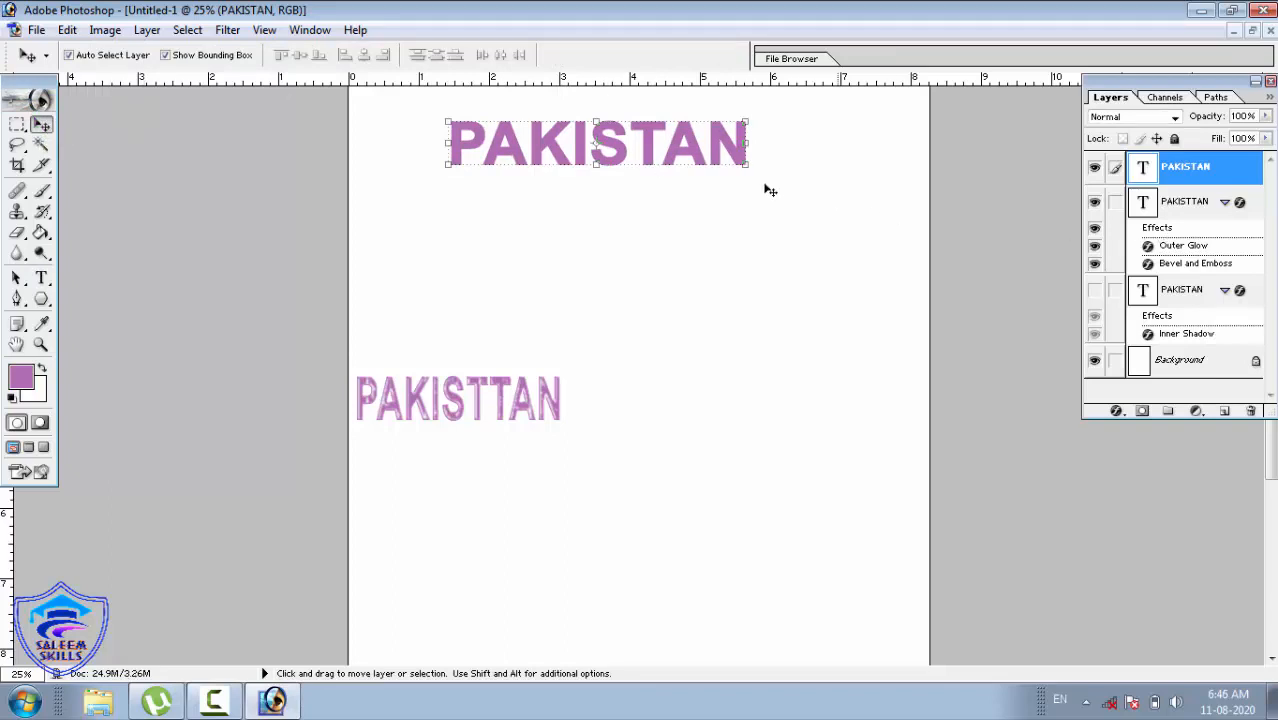
{"action": "left_click_drag", "start_coordinate": [747, 166], "coordinate": [933, 283]}
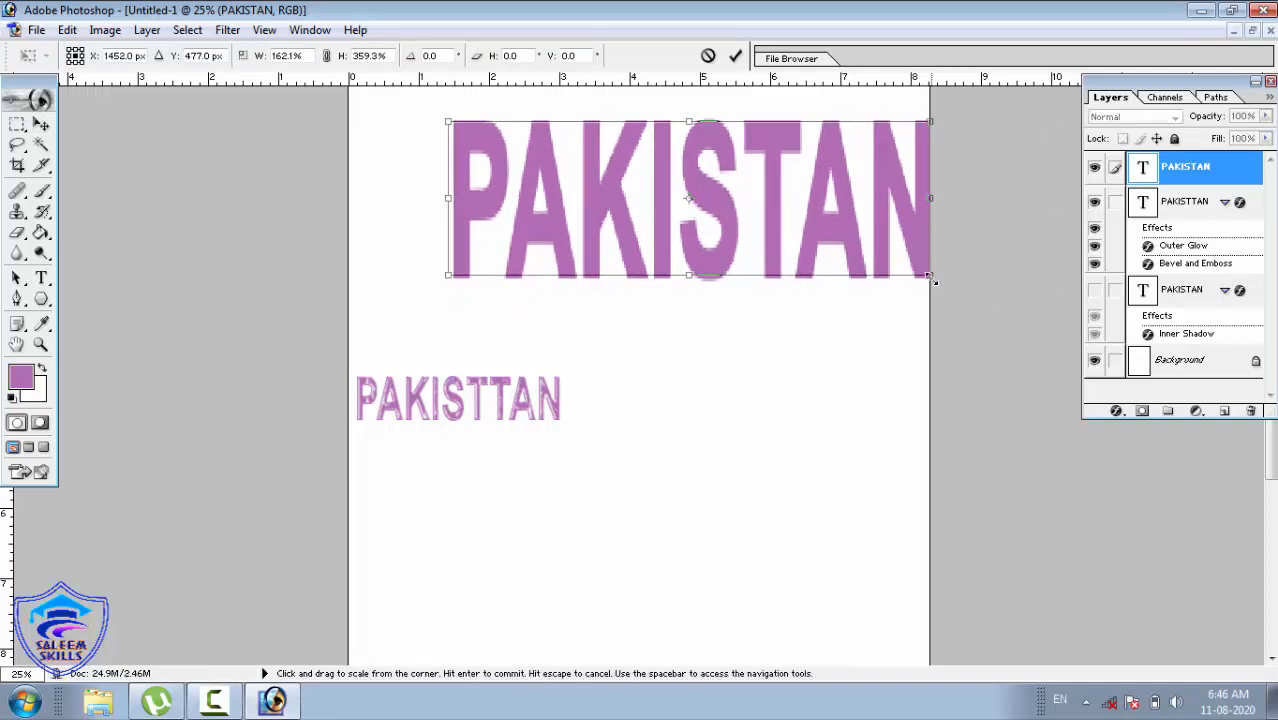
{"action": "left_click", "coordinate": [735, 58]}
{"action": "left_click_drag", "start_coordinate": [724, 162], "coordinate": [654, 151]}
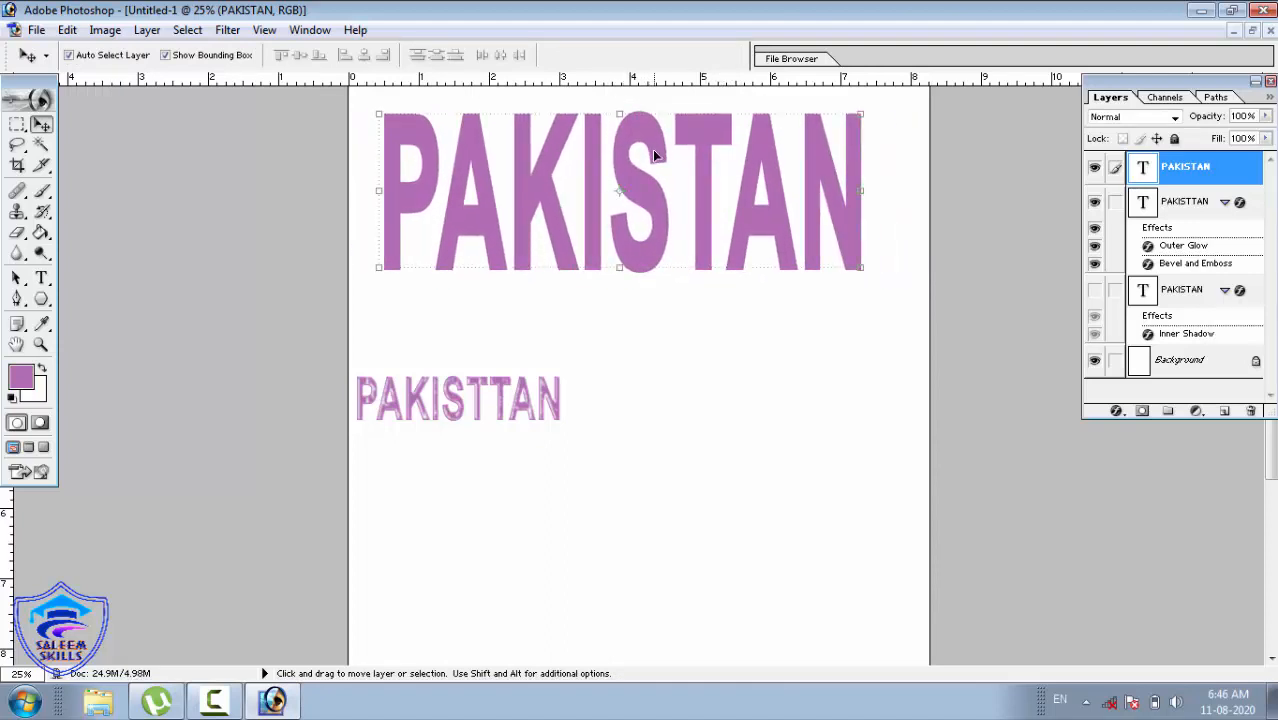
Step: Set the foreground color to green 0EC123
{"action": "left_click", "coordinate": [18, 386]}
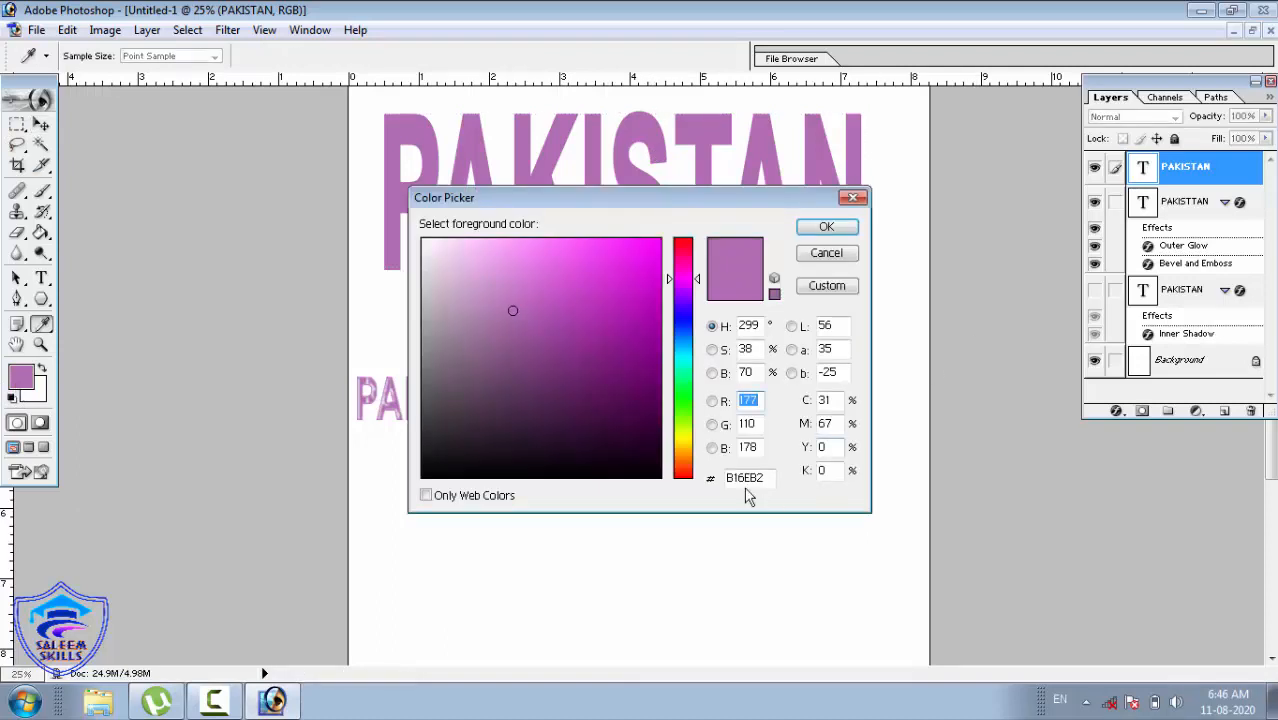
{"action": "left_click", "coordinate": [688, 393]}
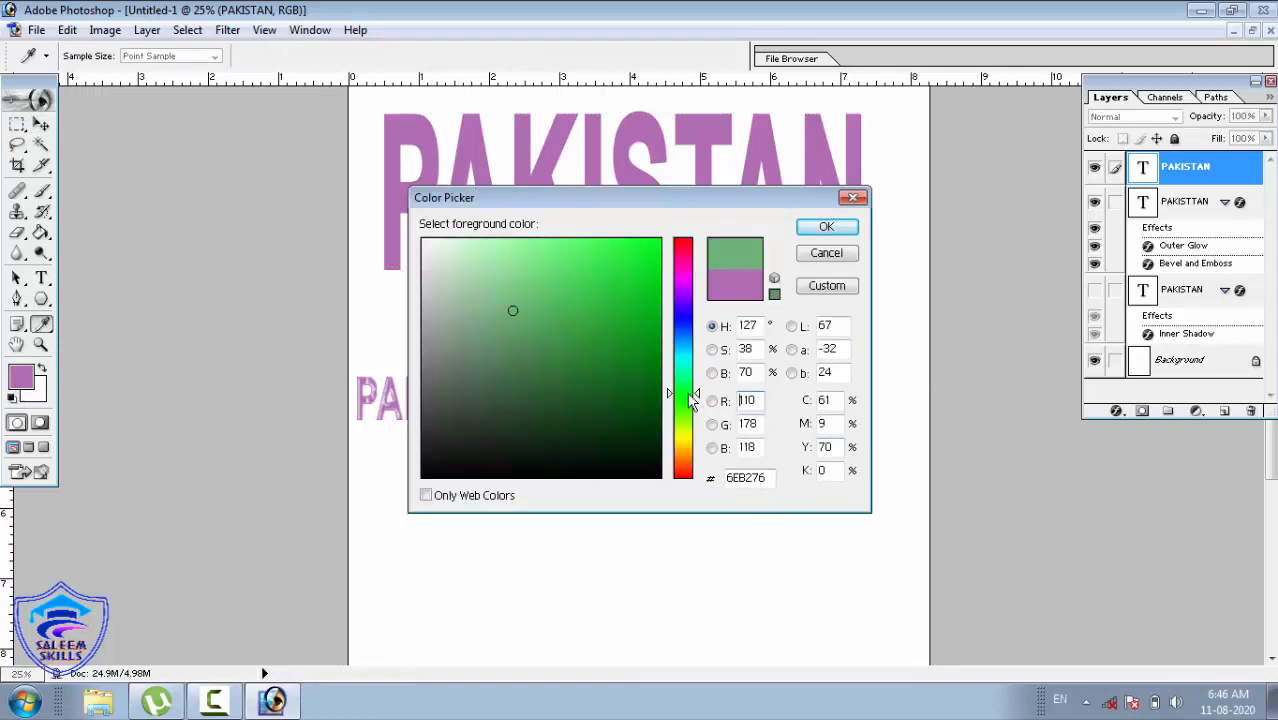
{"action": "left_click", "coordinate": [642, 296]}
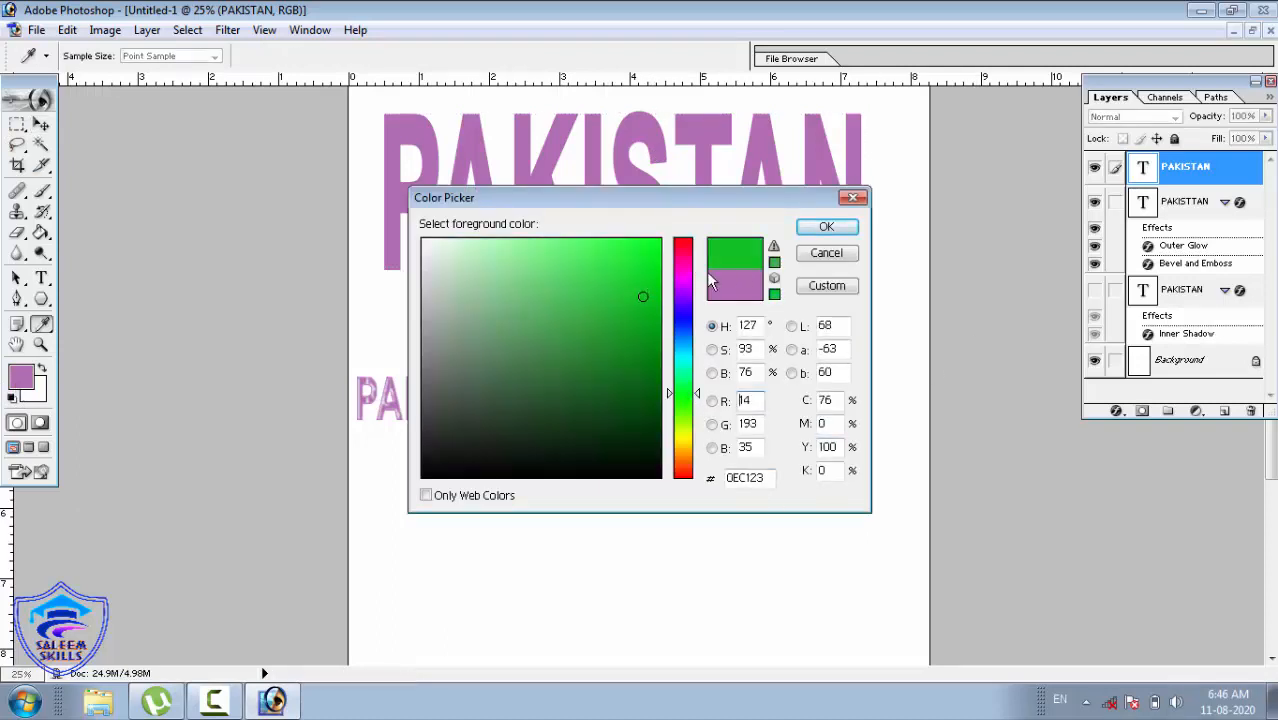
{"action": "left_click", "coordinate": [826, 227]}
{"action": "key", "text": "v"}
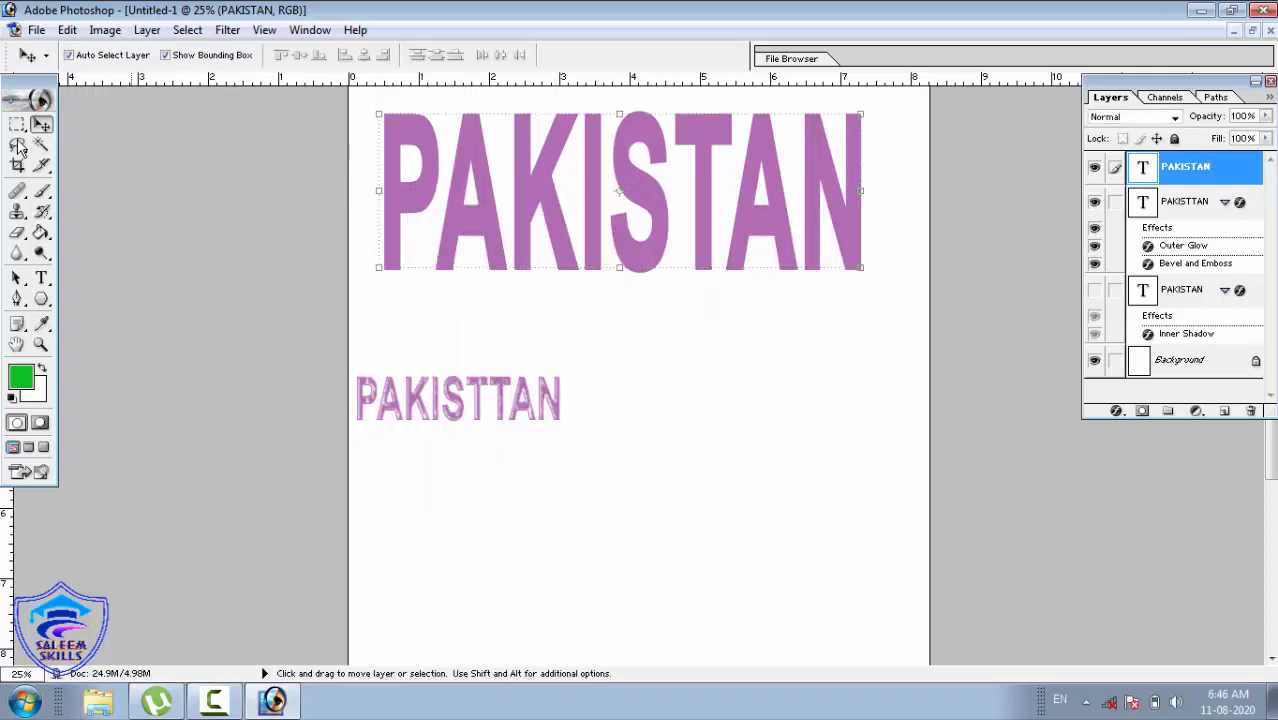
Step: Select the large PAKISTAN text for editing and set its text color to green 21CF0F
{"action": "left_click", "coordinate": [17, 125]}
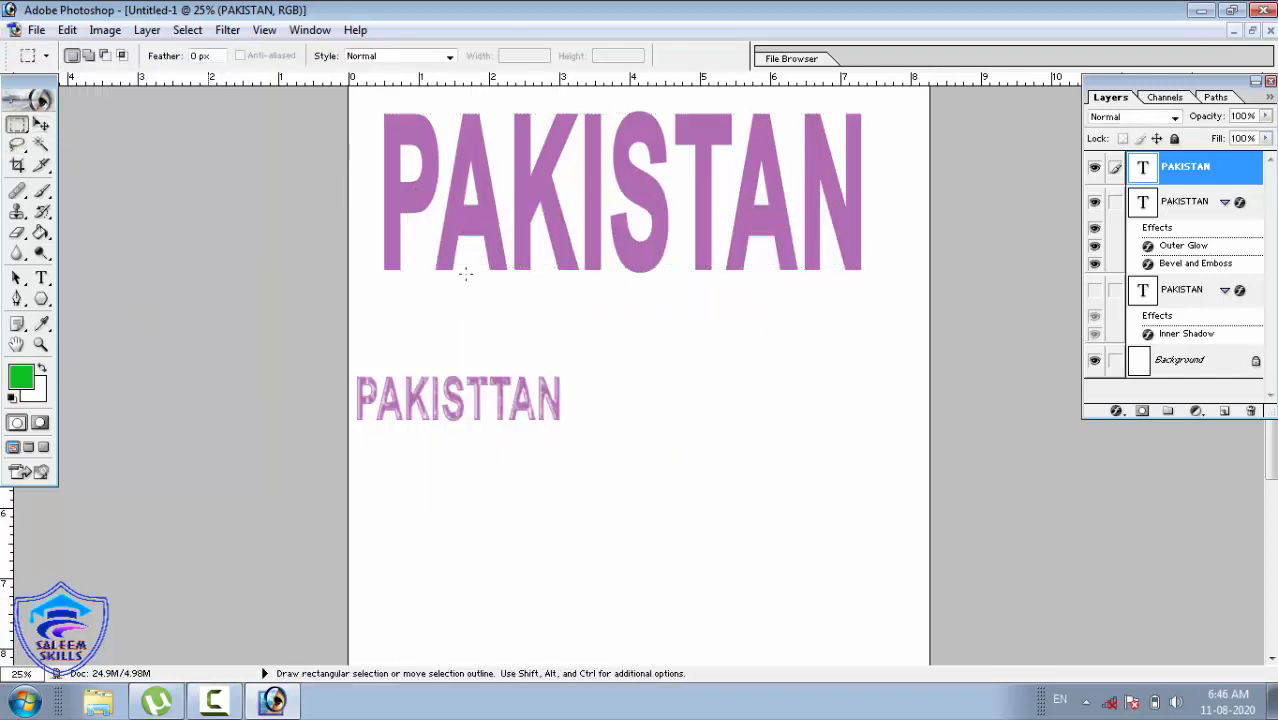
{"action": "key", "text": "t"}
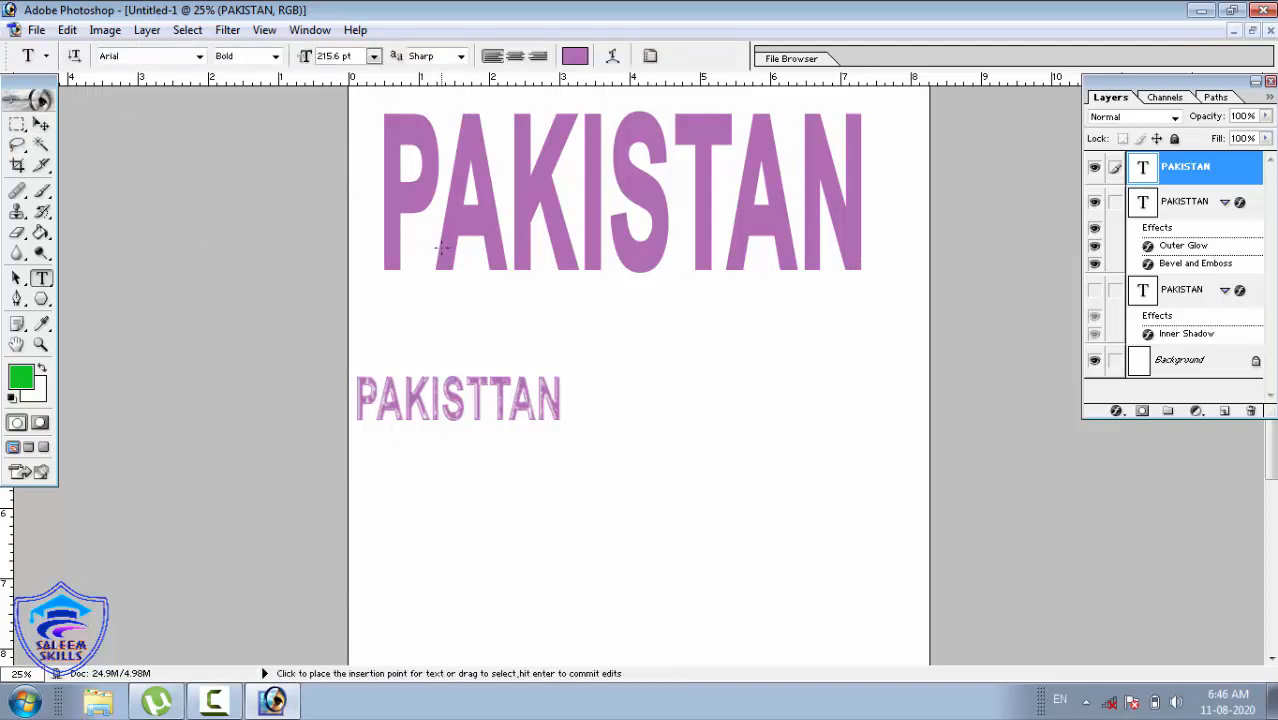
{"action": "double_click", "coordinate": [440, 245]}
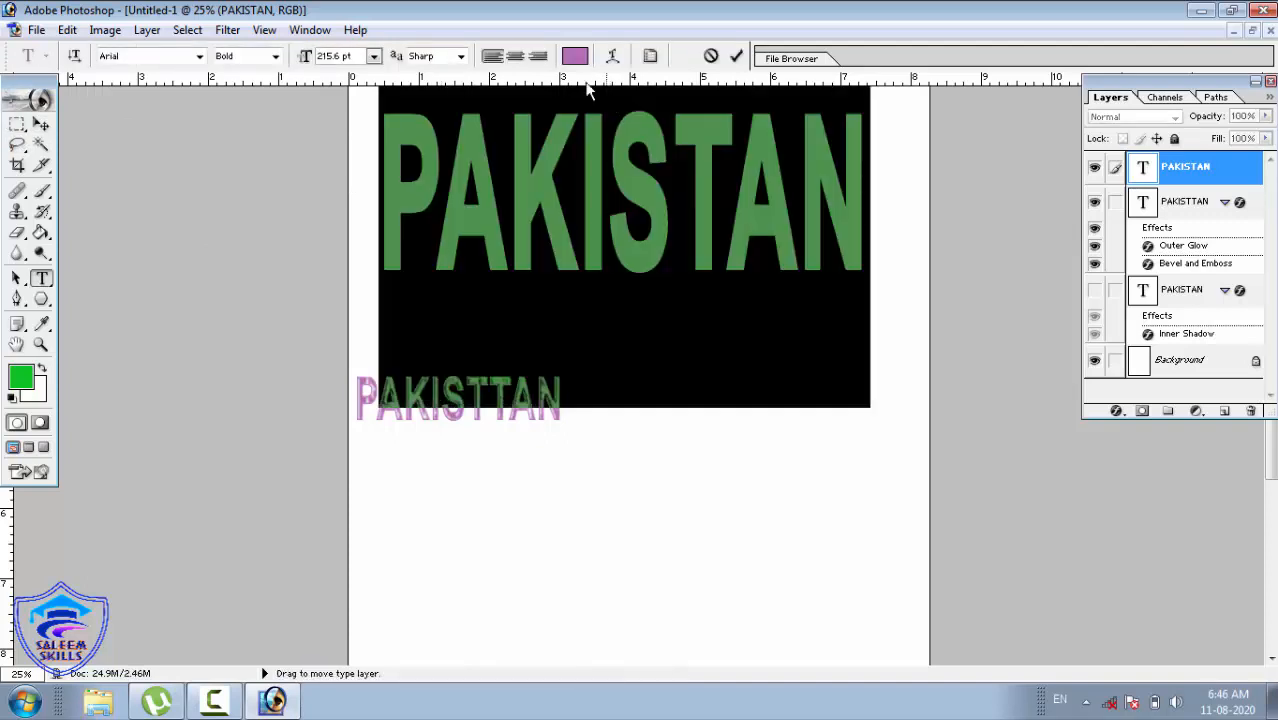
{"action": "left_click", "coordinate": [575, 56]}
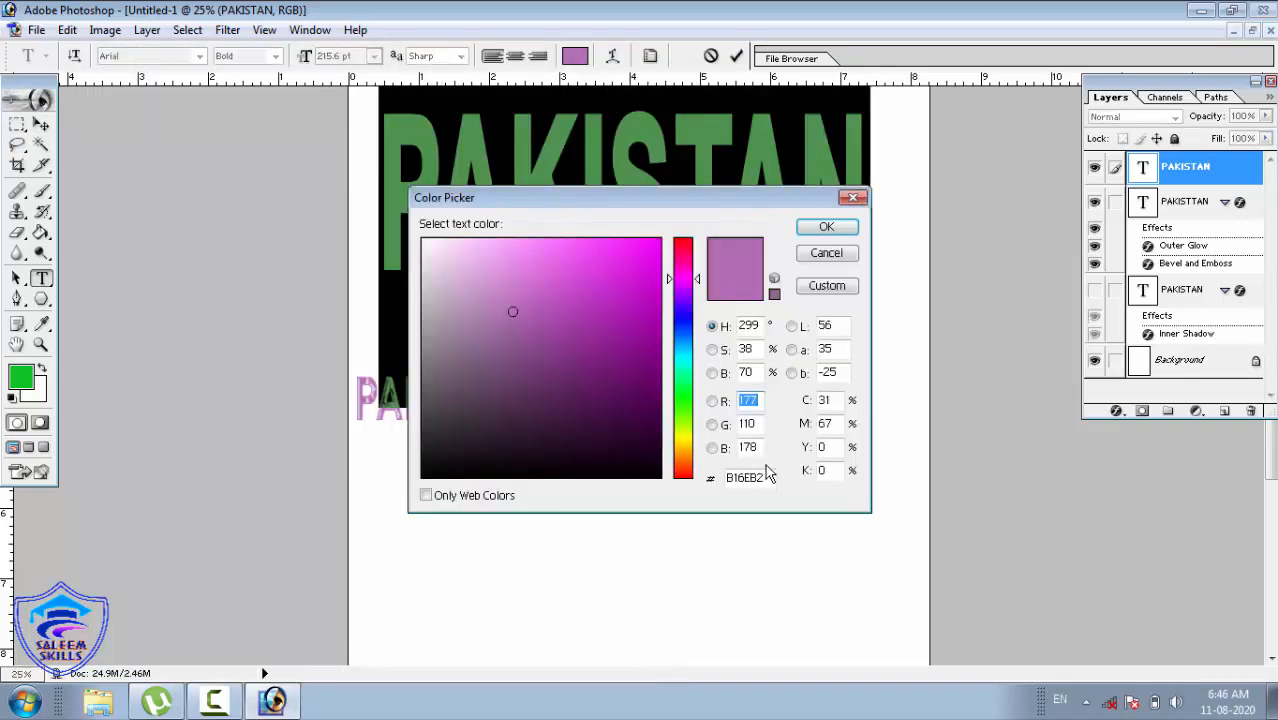
{"action": "left_click", "coordinate": [684, 405]}
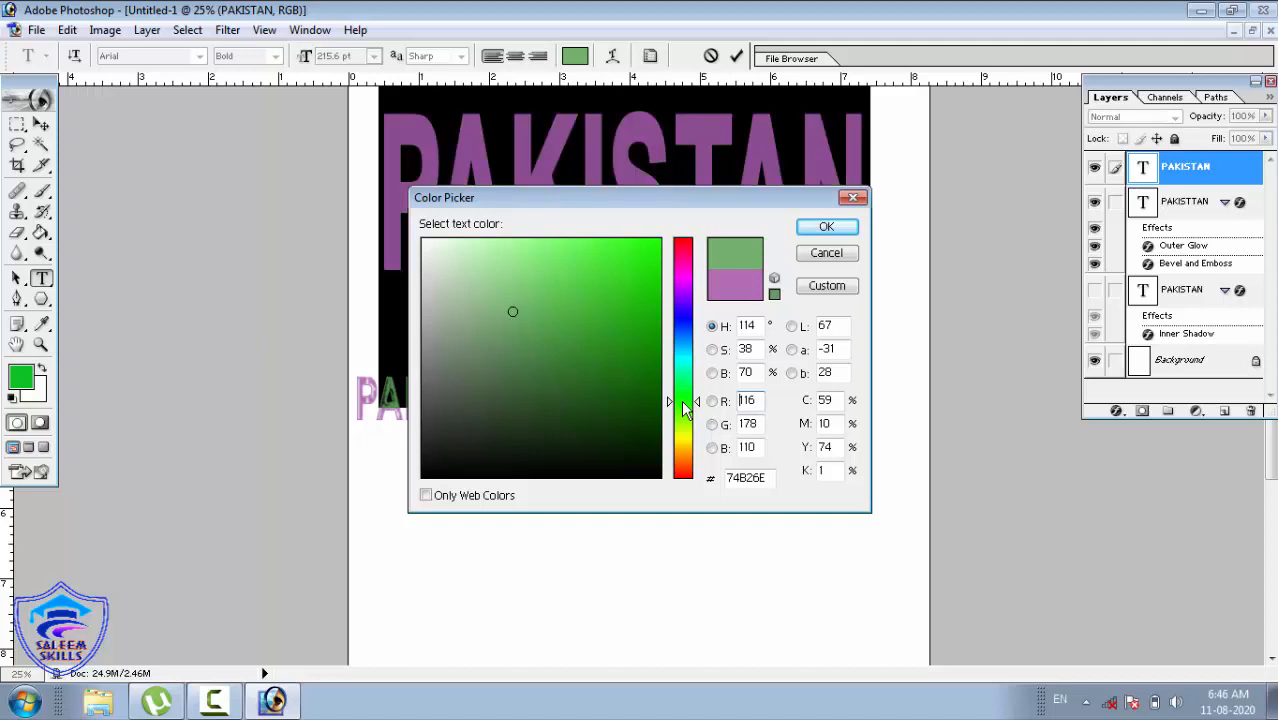
{"action": "left_click", "coordinate": [643, 284]}
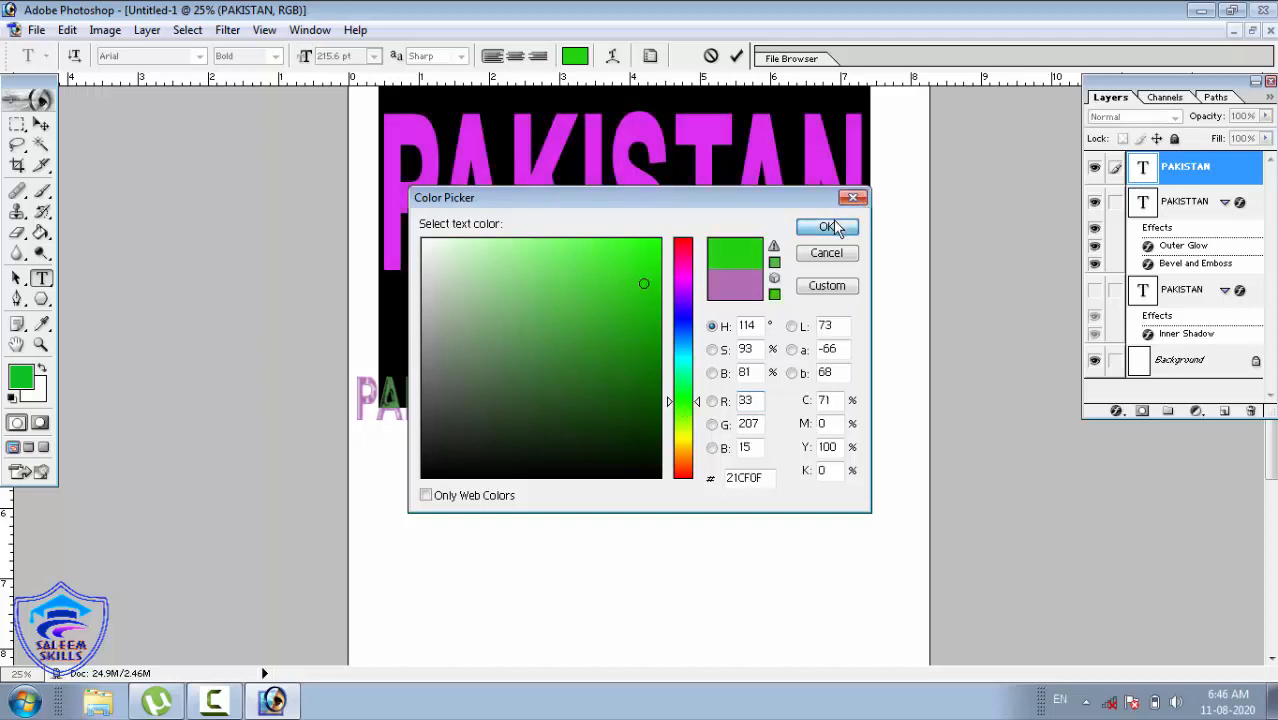
{"action": "left_click", "coordinate": [828, 227]}
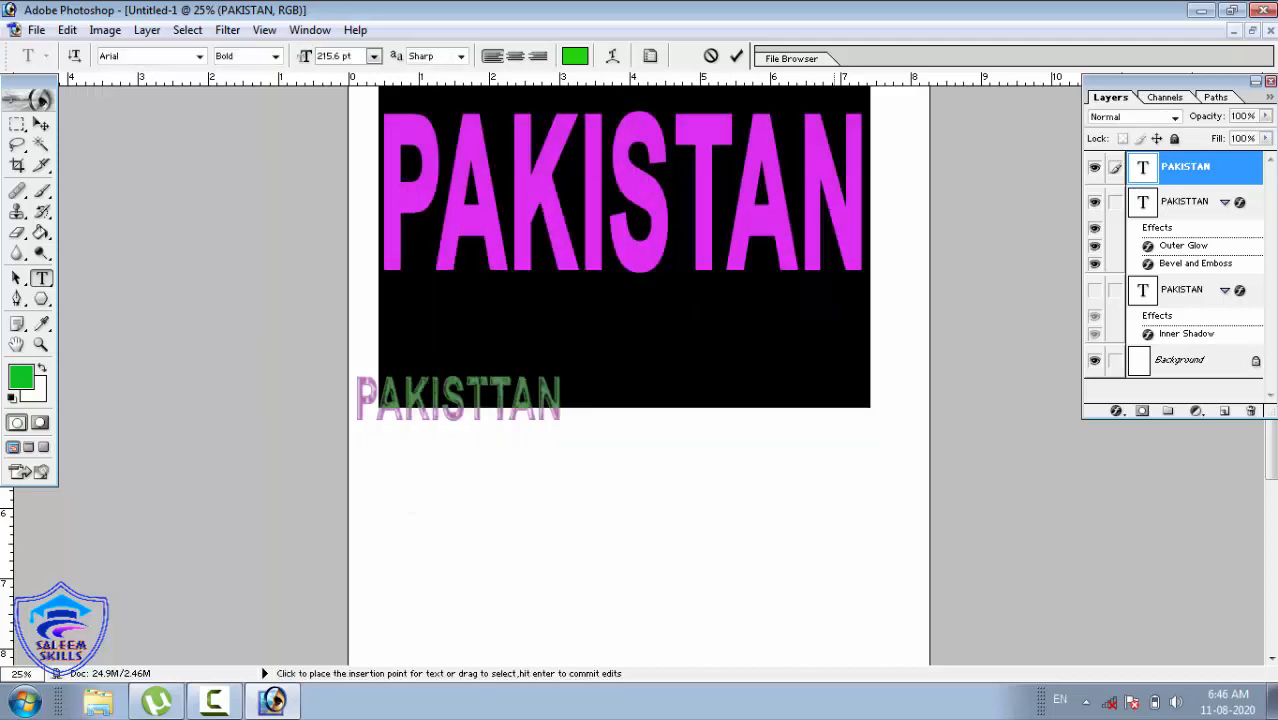
Step: Add a Bevel and Emboss effect with Texture enabled to the large green PAKISTAN text layer
{"action": "left_click", "coordinate": [147, 30]}
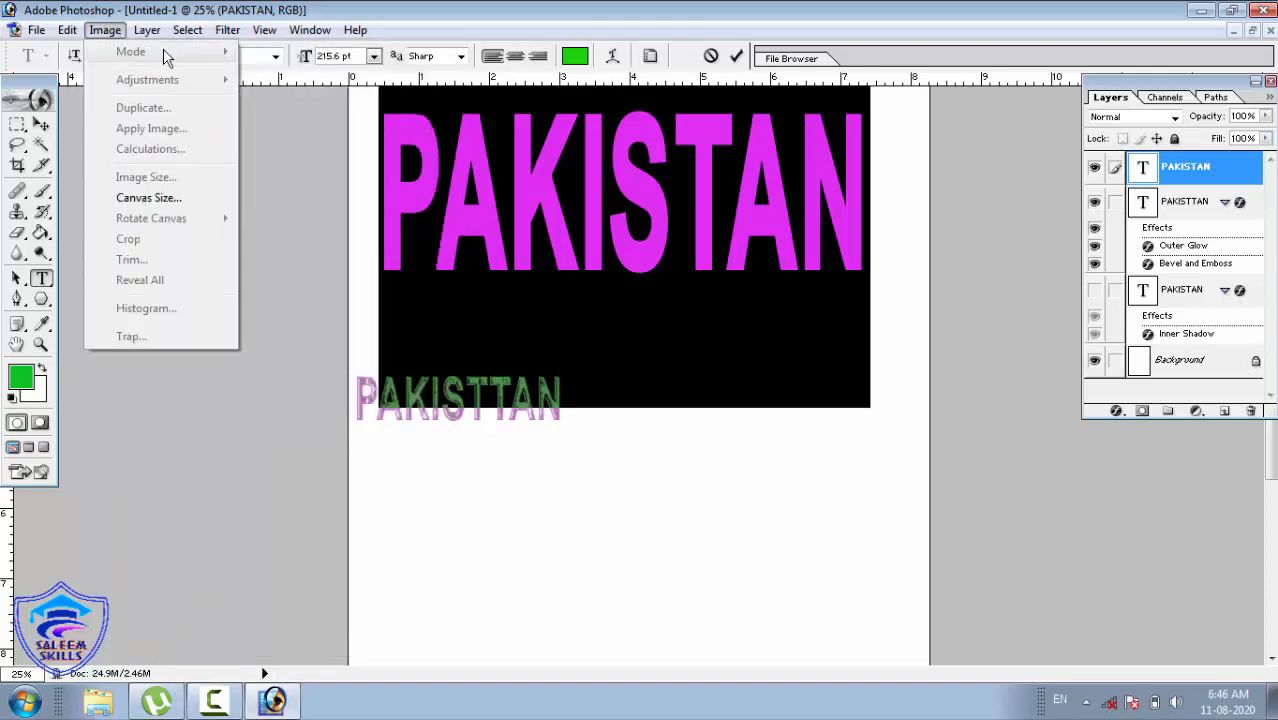
{"action": "mouse_move", "coordinate": [194, 145]}
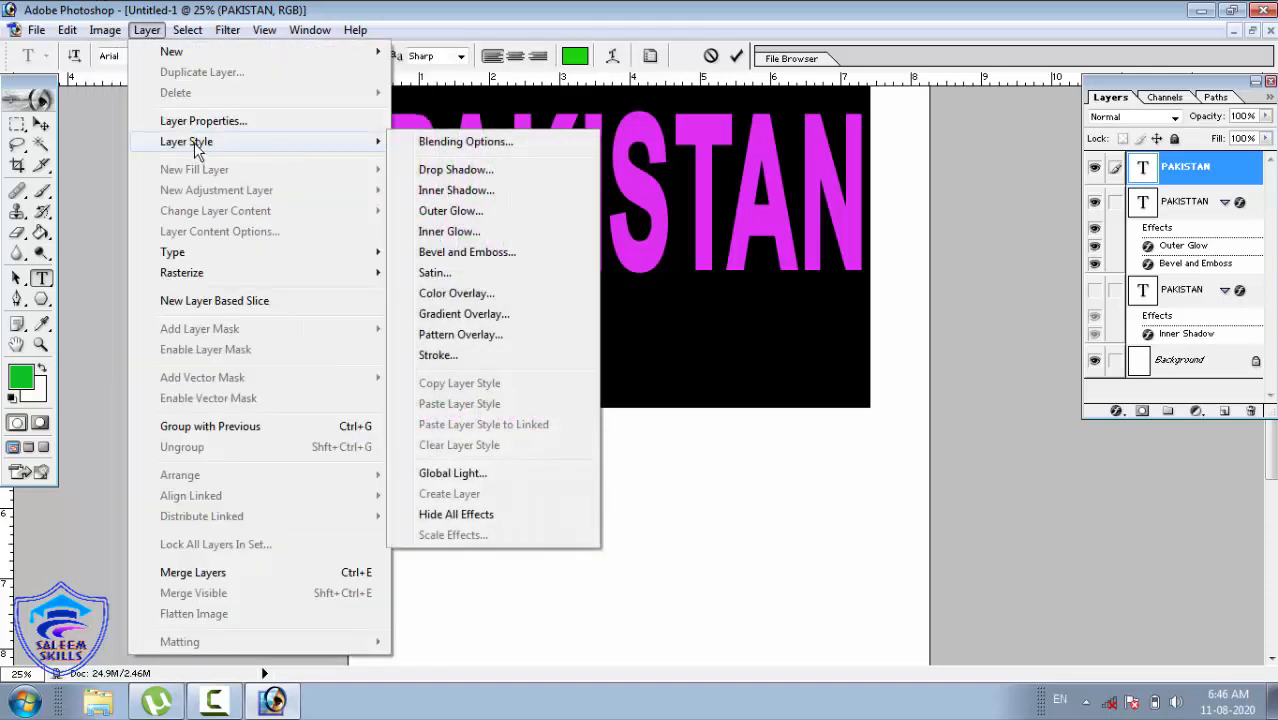
{"action": "left_click", "coordinate": [464, 256]}
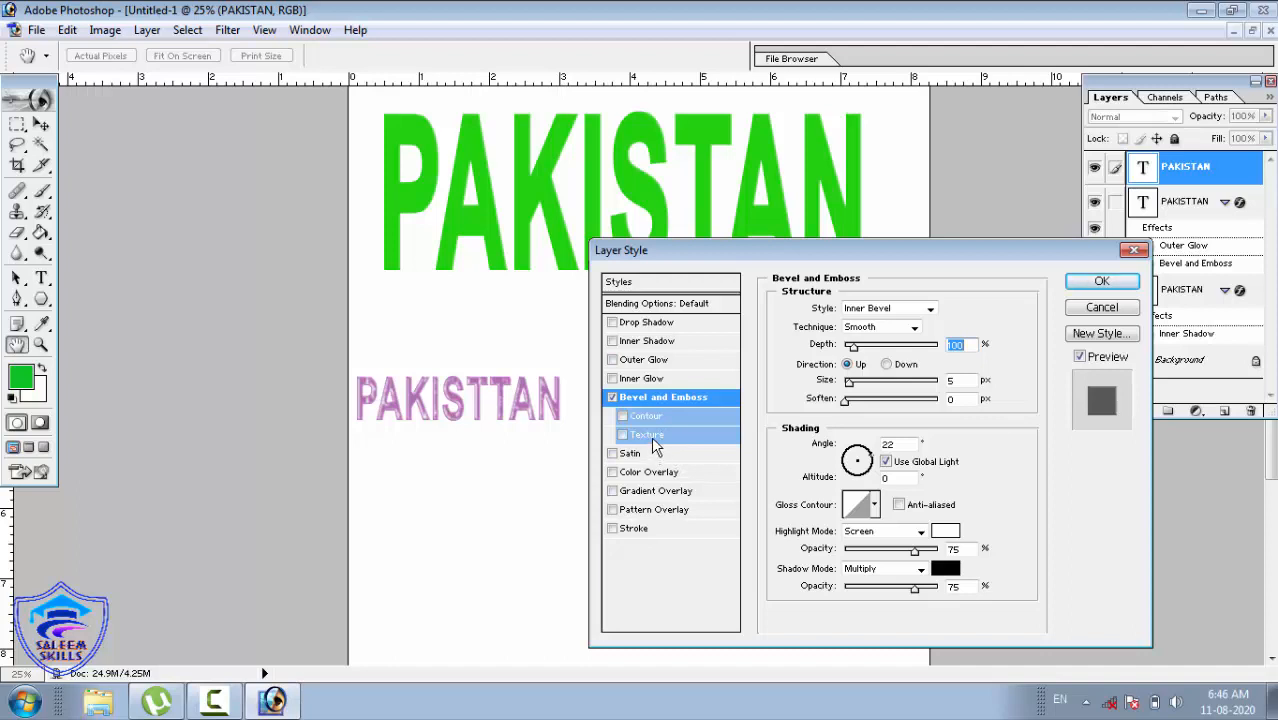
{"action": "left_click", "coordinate": [653, 438]}
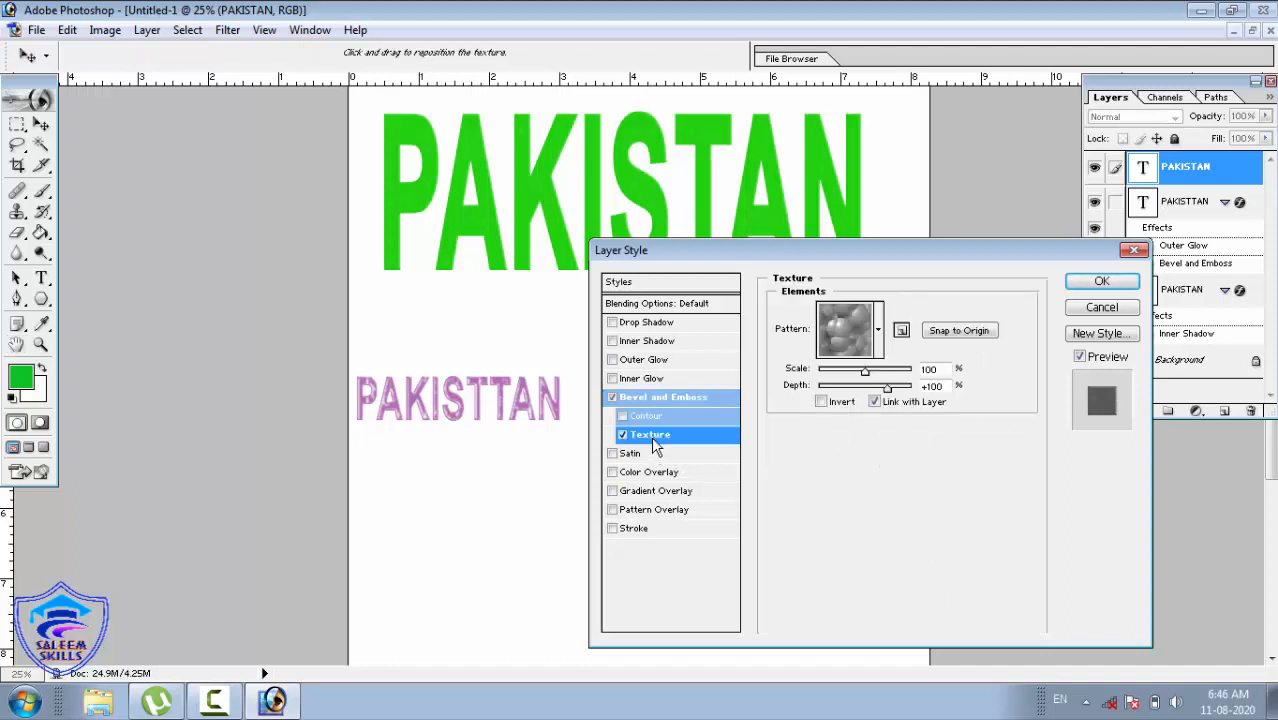
Step: Try several texture patterns, including Satin, and apply the Tie Dye pattern to the bevel
{"action": "left_click", "coordinate": [878, 330]}
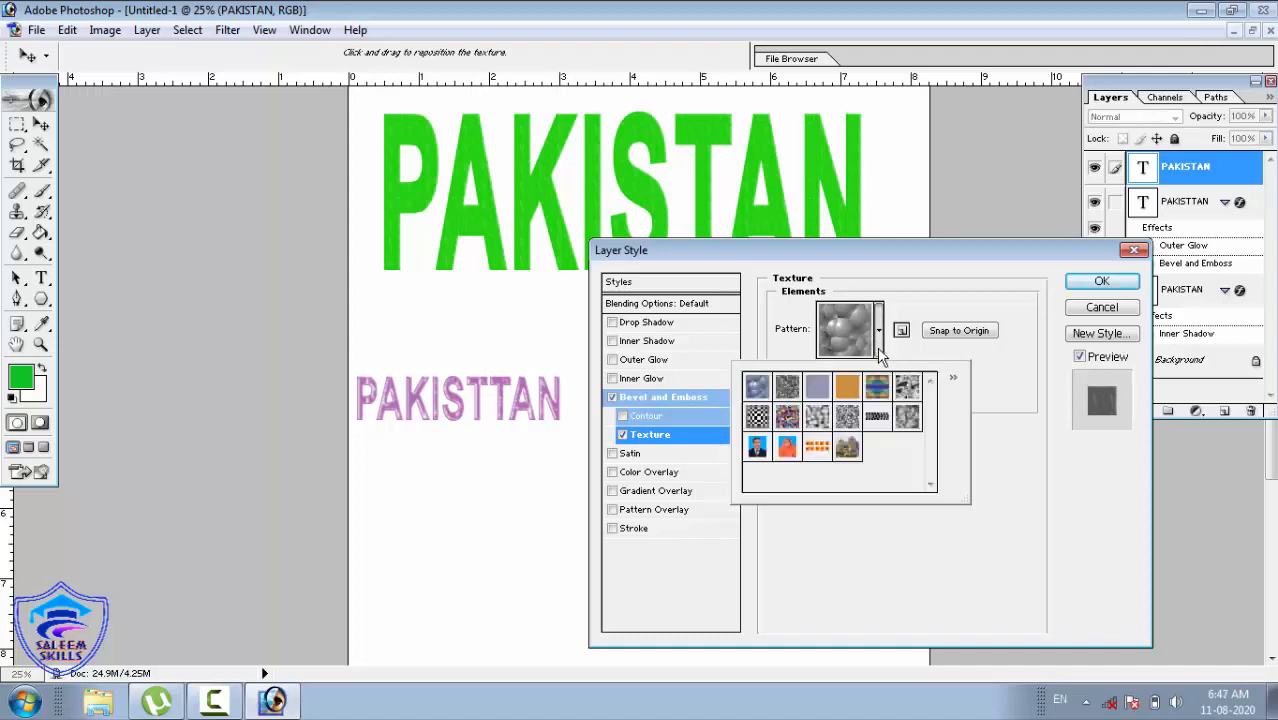
{"action": "left_click", "coordinate": [849, 390]}
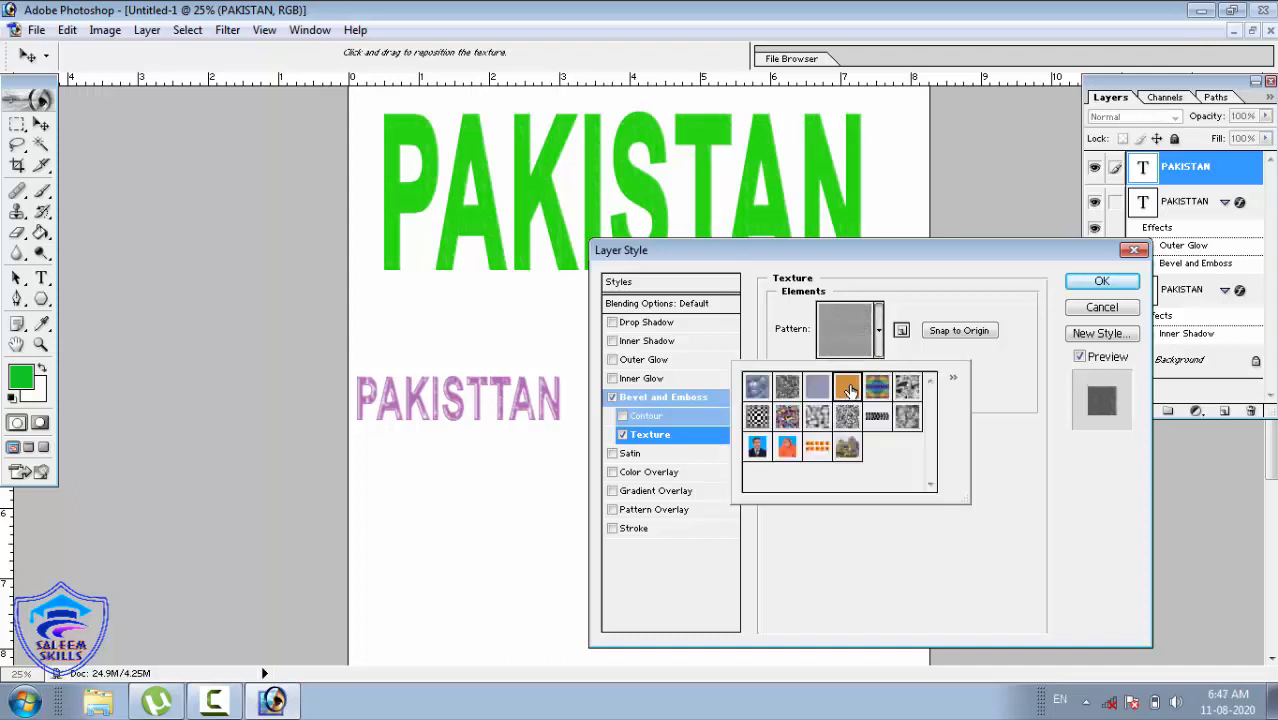
{"action": "left_click", "coordinate": [788, 388]}
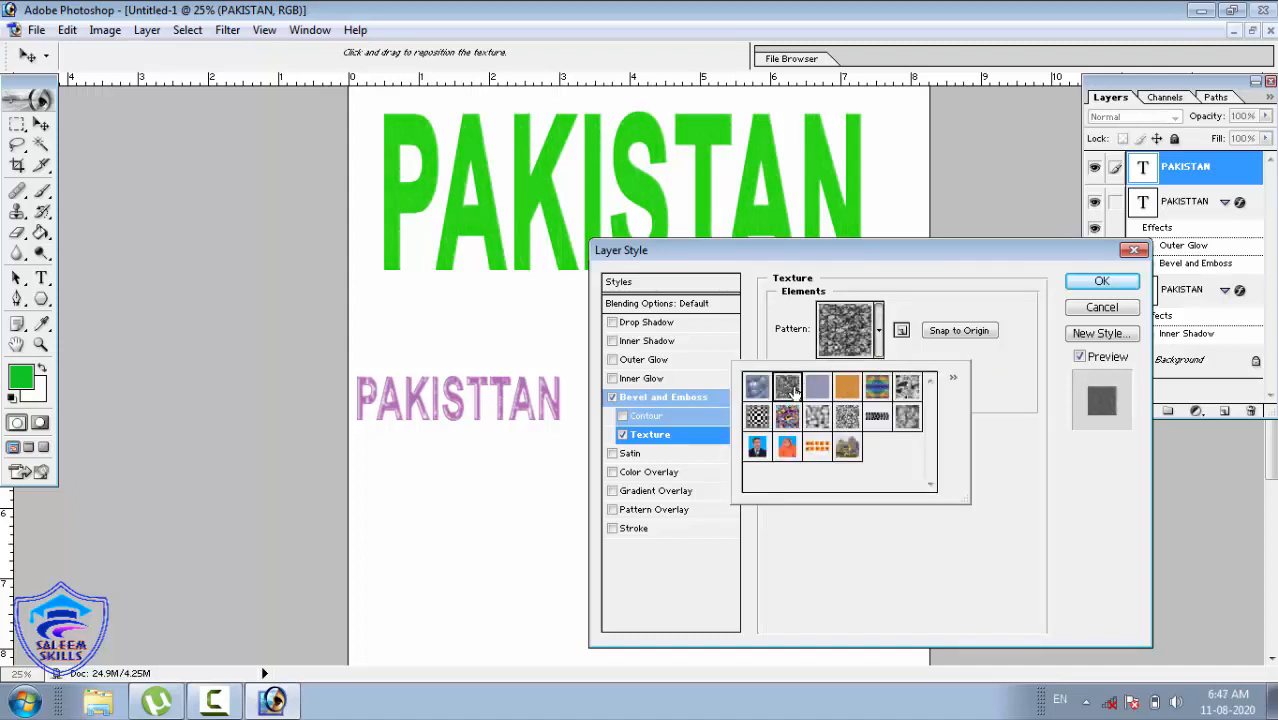
{"action": "left_click", "coordinate": [907, 390]}
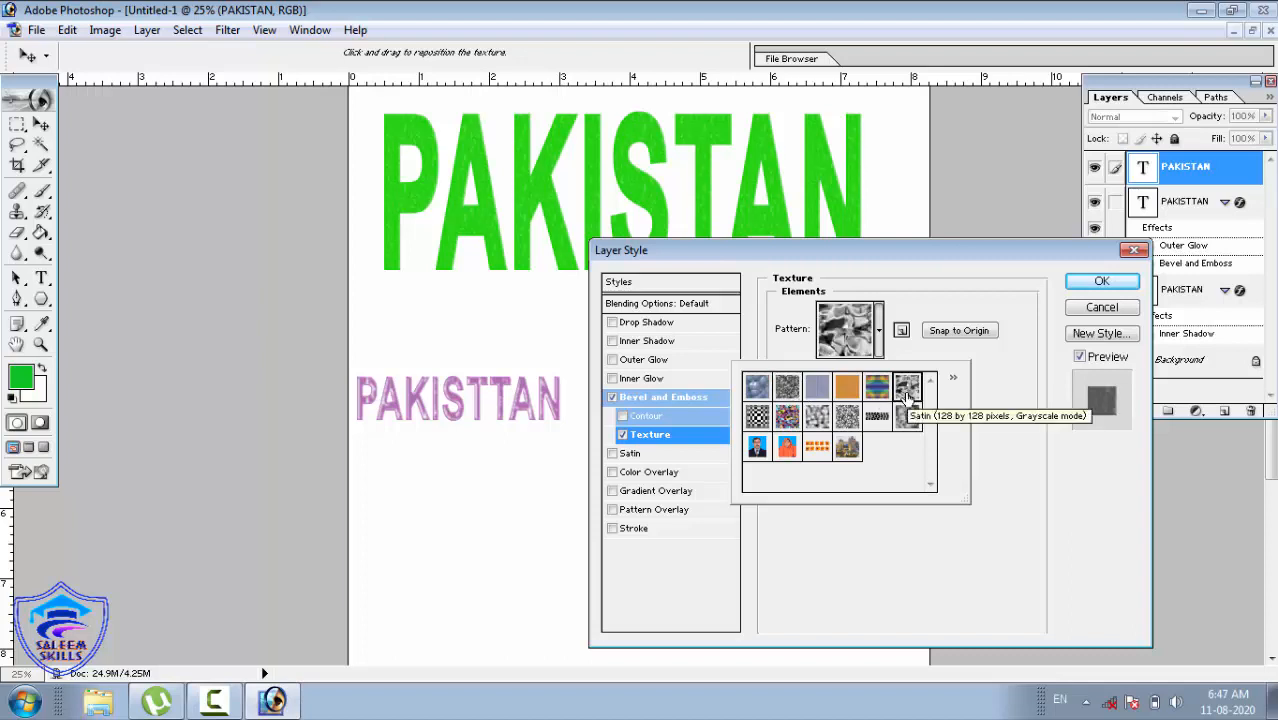
{"action": "left_click", "coordinate": [849, 390]}
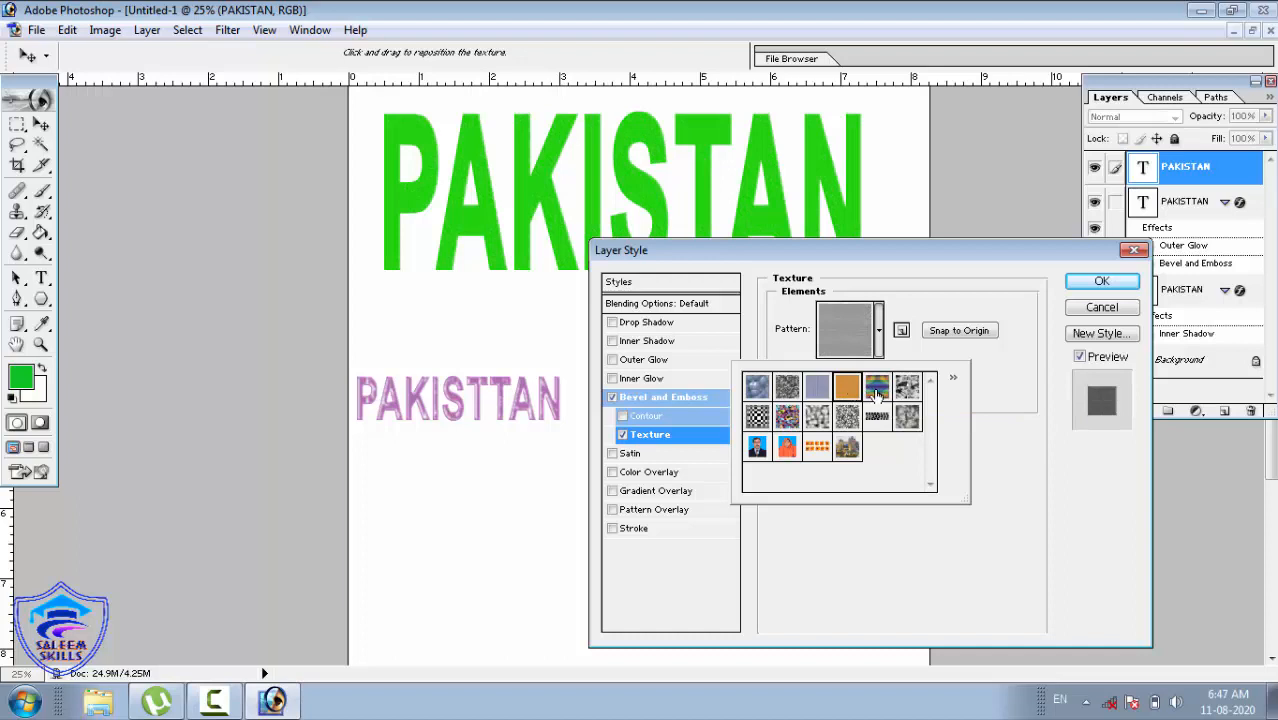
{"action": "left_click", "coordinate": [876, 390]}
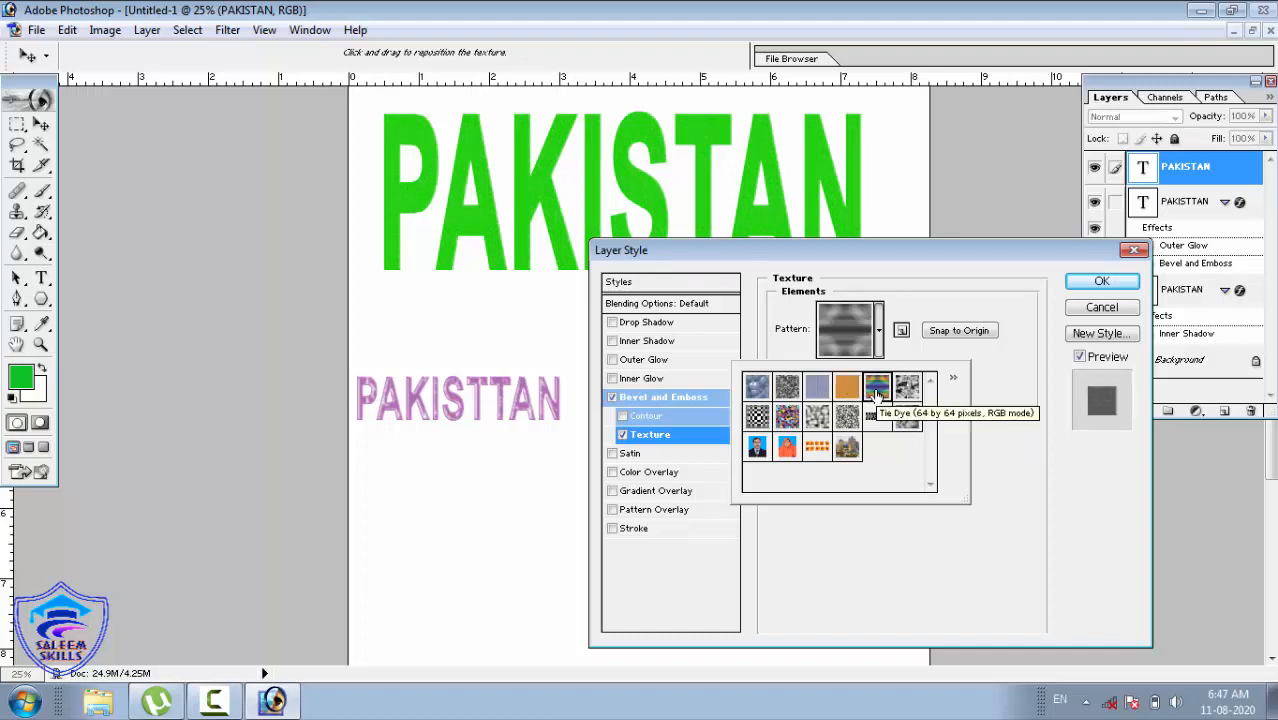
{"action": "left_click", "coordinate": [1100, 282]}
{"action": "left_click", "coordinate": [1100, 282]}
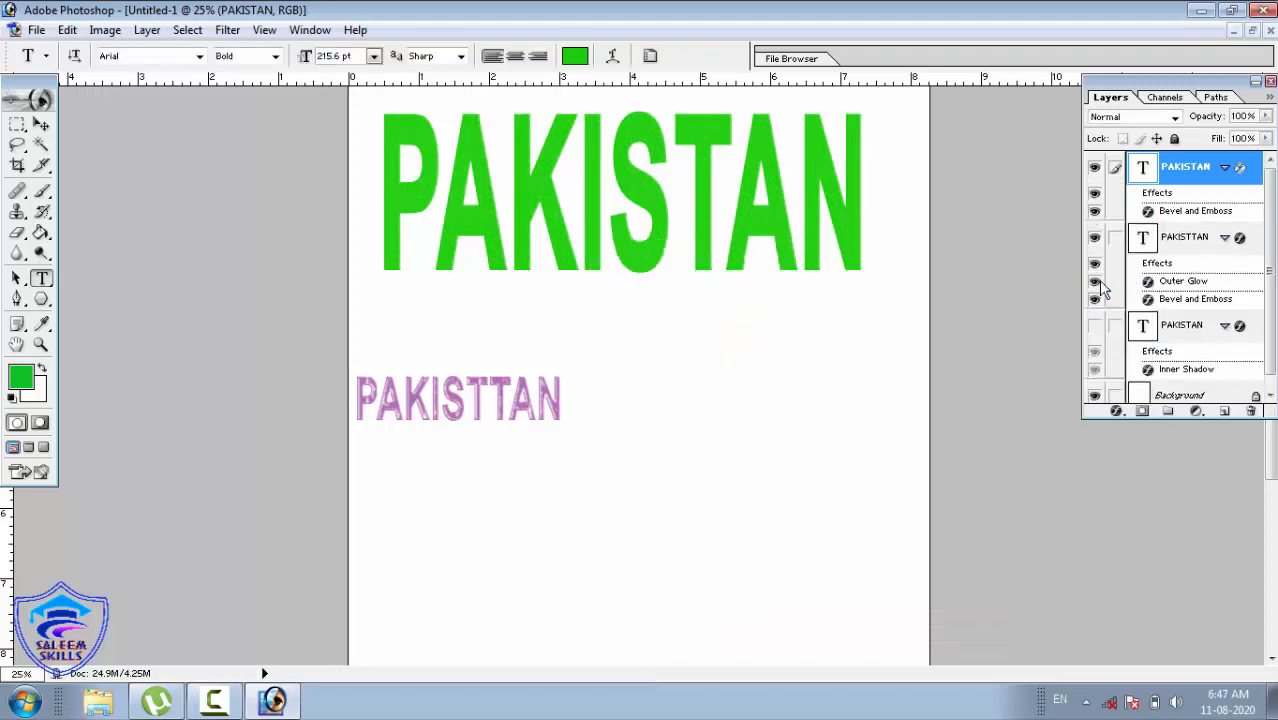
Step: Set the large PAKISTAN text's Bevel and Emboss depth to 281%, size to 9 px and soften to 3 px
{"action": "key", "text": "z"}
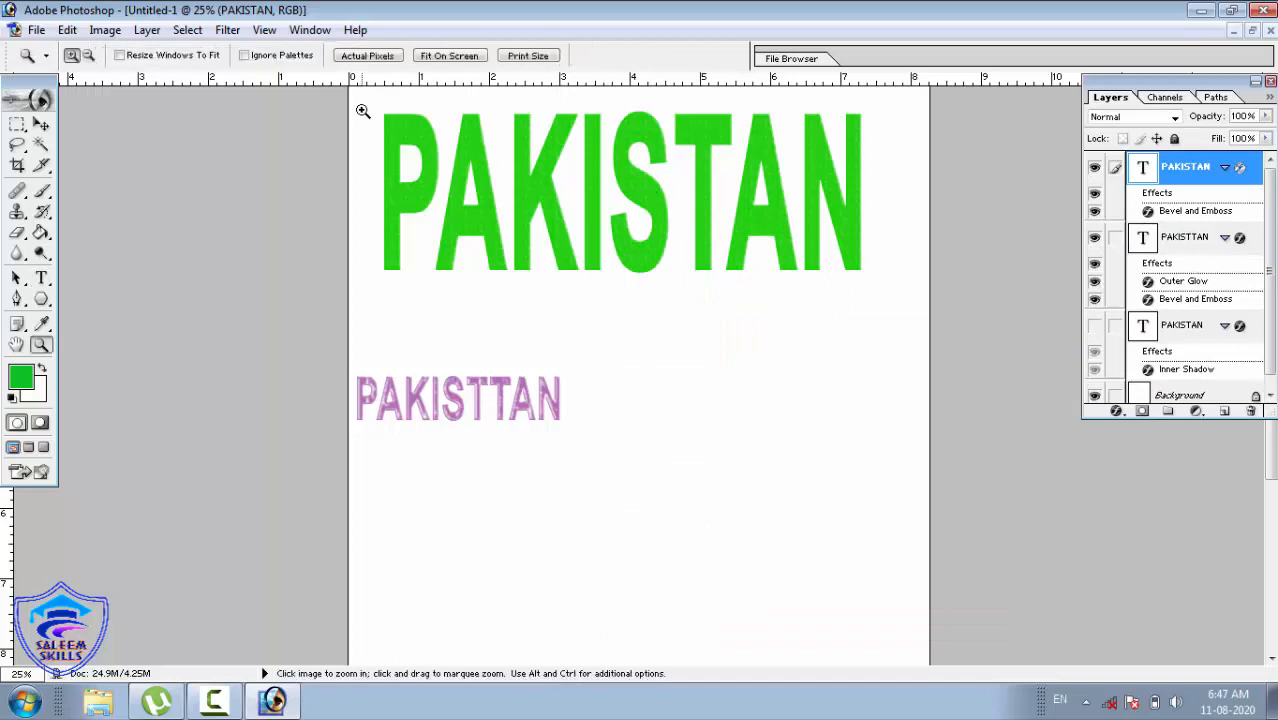
{"action": "left_click_drag", "start_coordinate": [362, 110], "coordinate": [882, 265]}
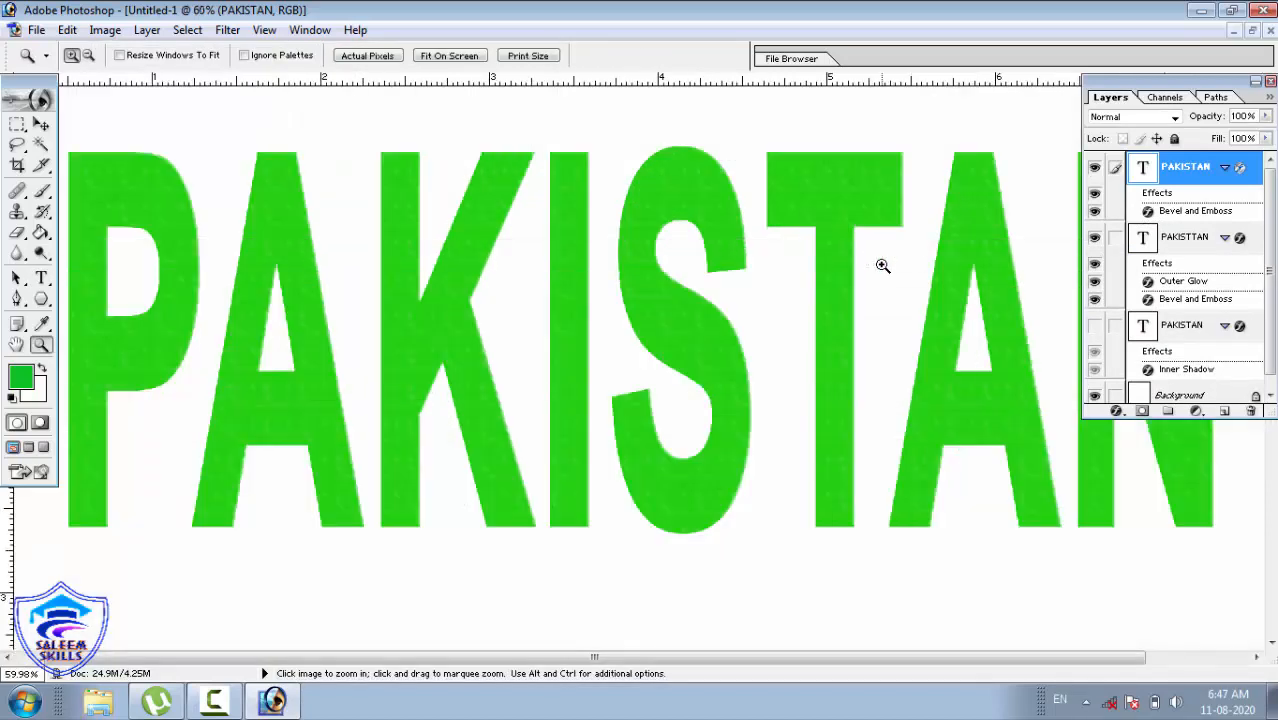
{"action": "left_click", "coordinate": [146, 30]}
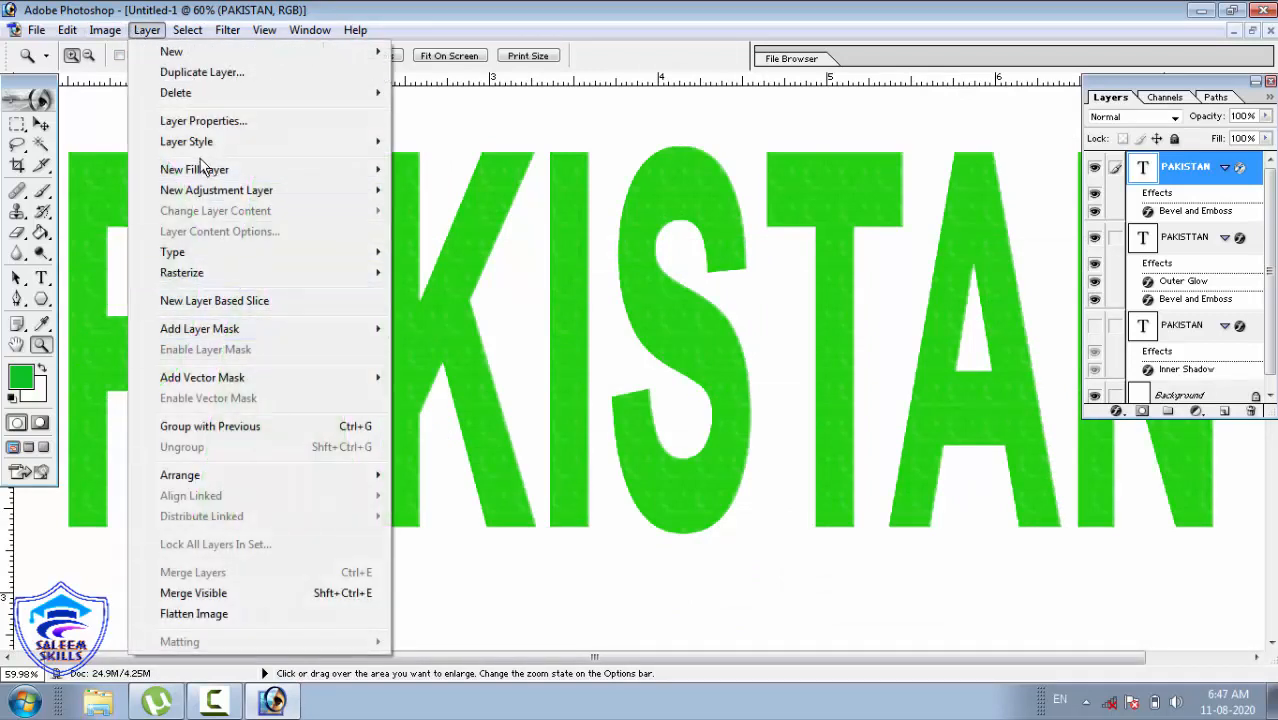
{"action": "mouse_move", "coordinate": [205, 172]}
{"action": "mouse_move", "coordinate": [220, 141]}
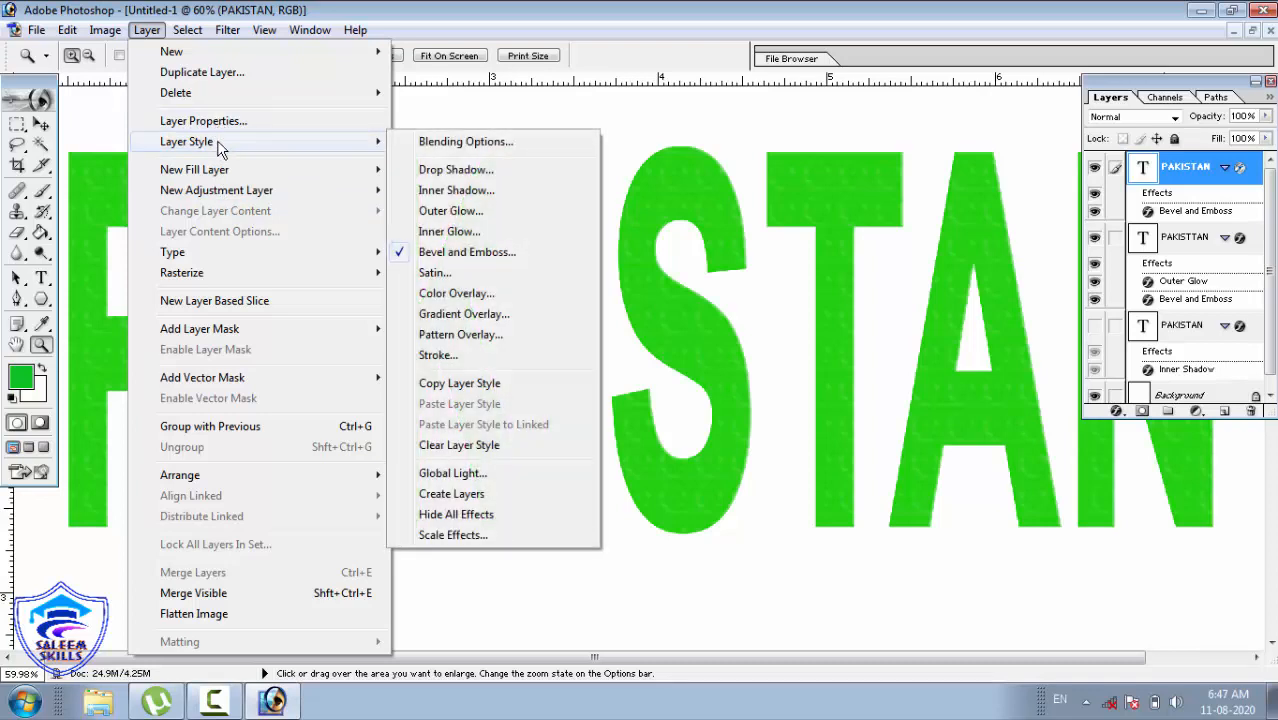
{"action": "left_click", "coordinate": [436, 256]}
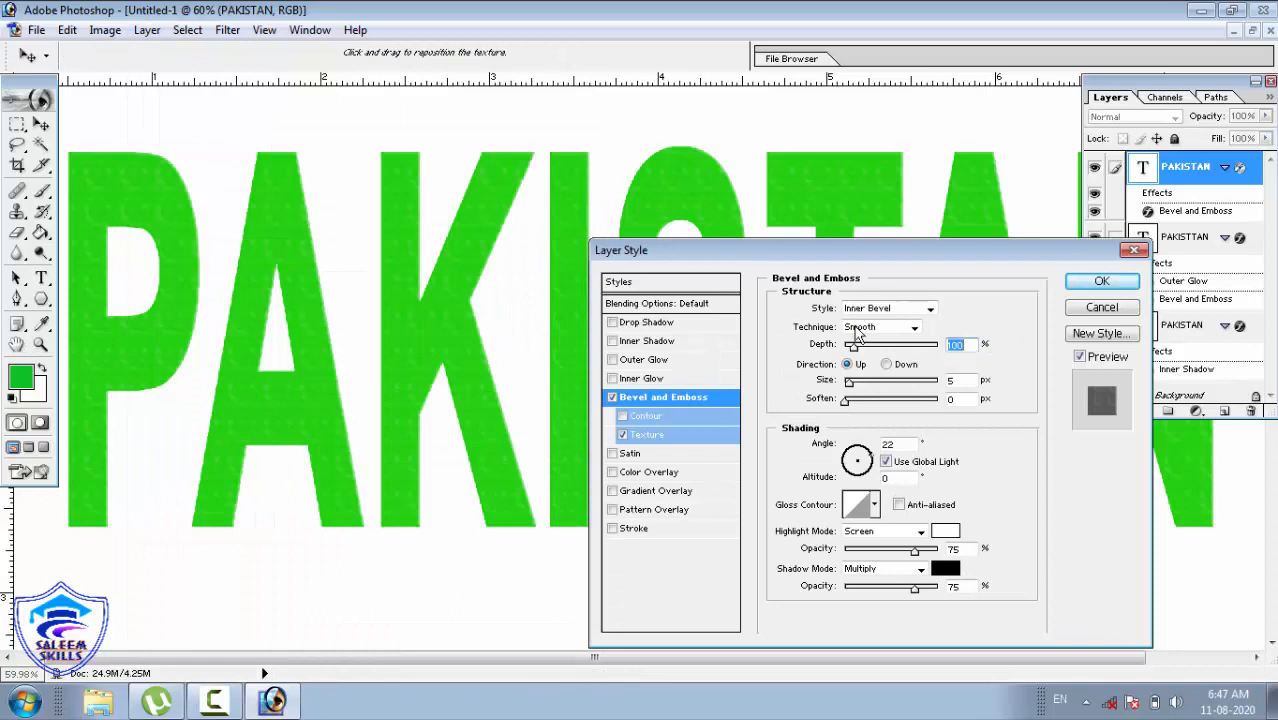
{"action": "left_click_drag", "start_coordinate": [871, 351], "coordinate": [869, 347]}
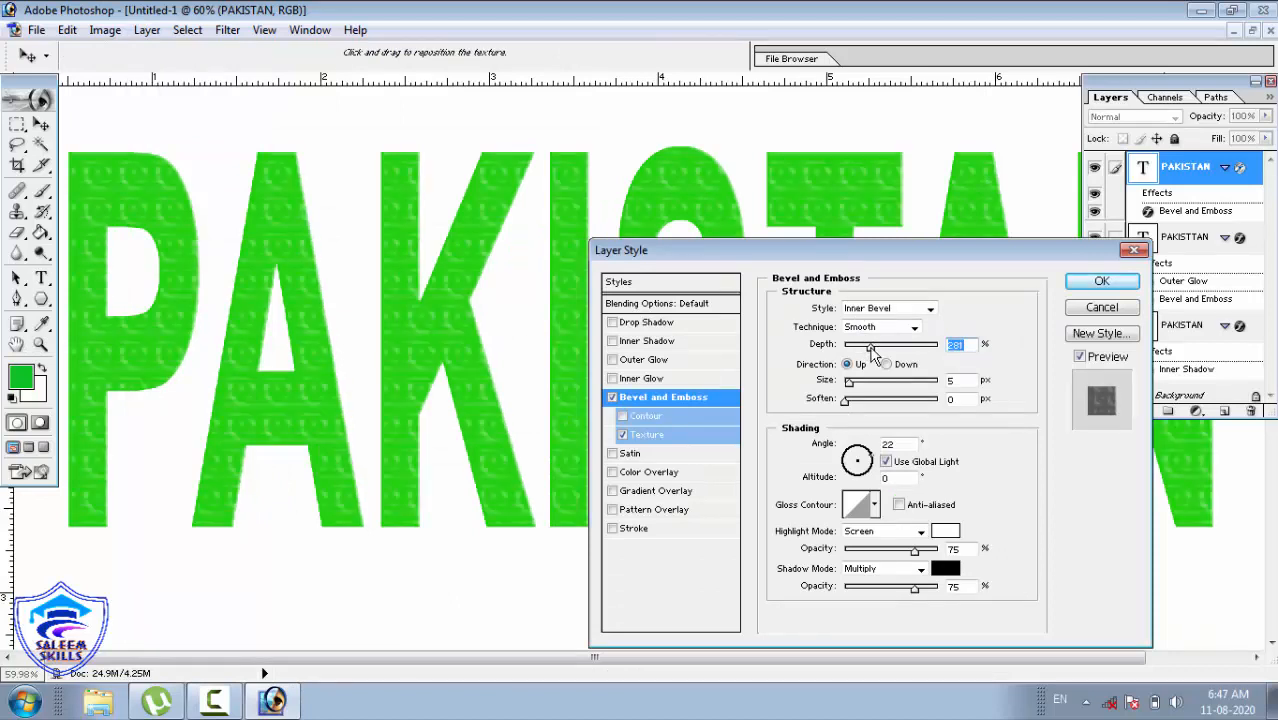
{"action": "left_click", "coordinate": [871, 383]}
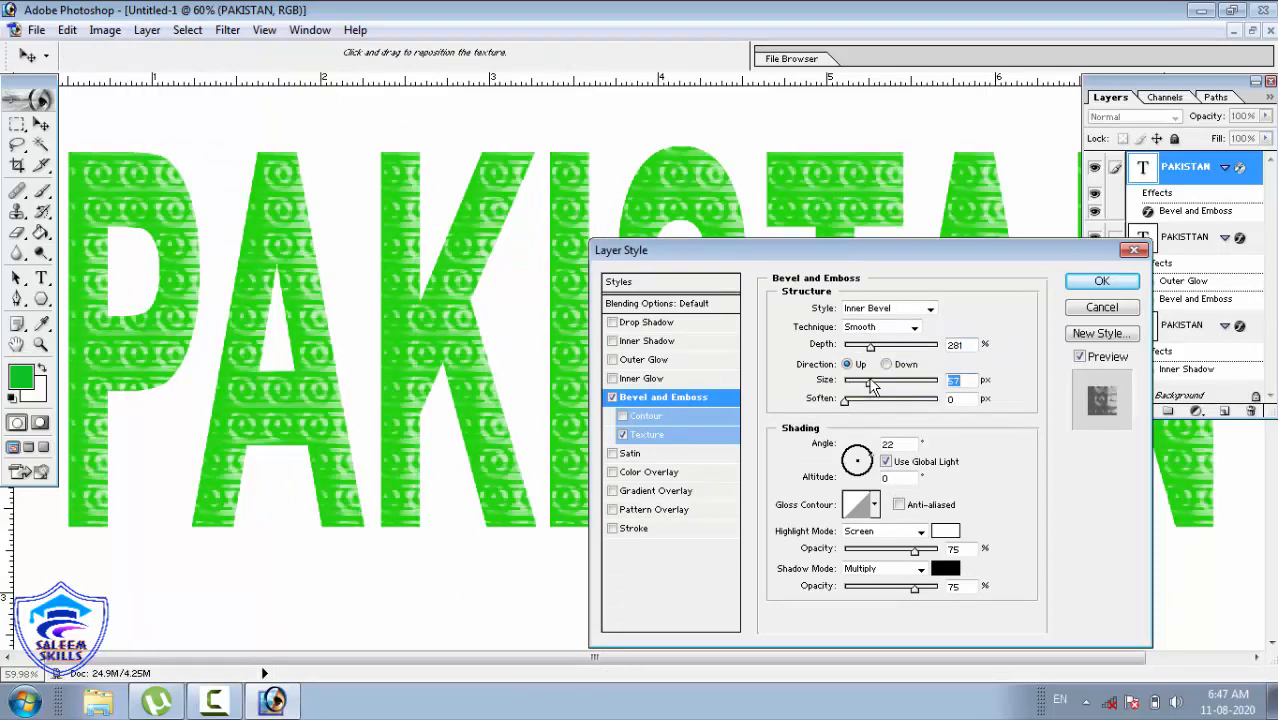
{"action": "left_click", "coordinate": [864, 400]}
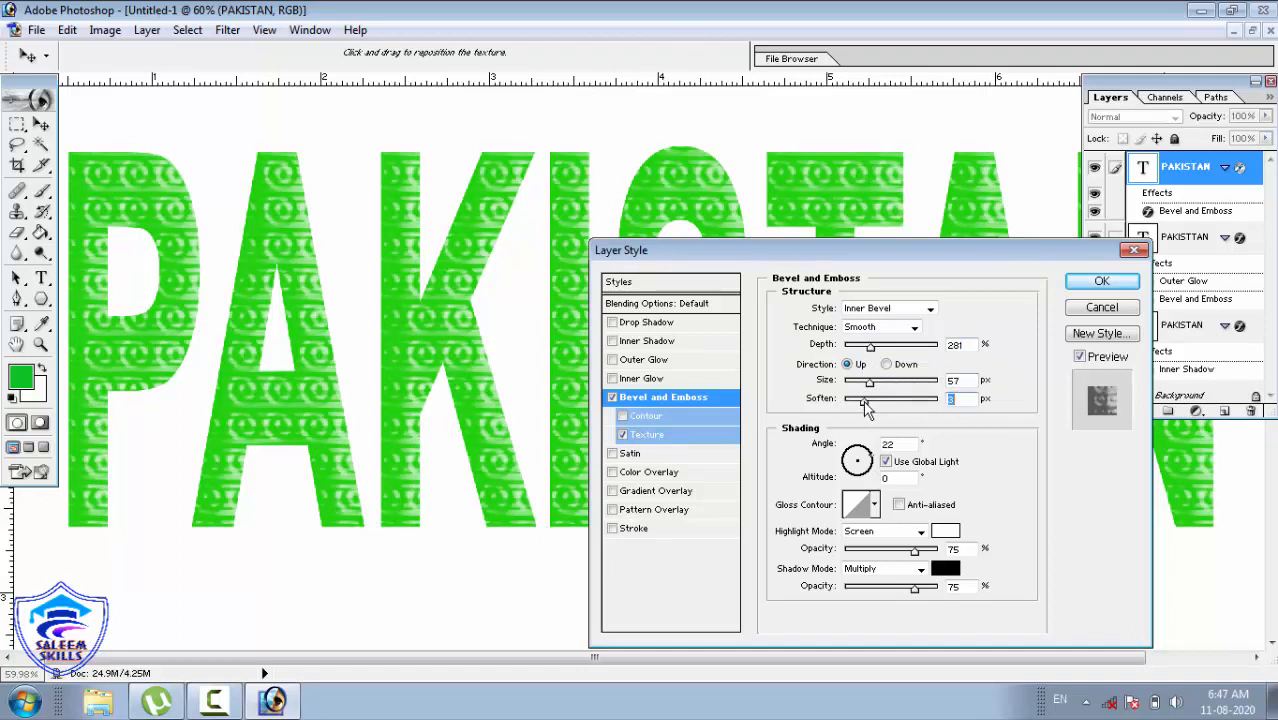
{"action": "left_click", "coordinate": [853, 384]}
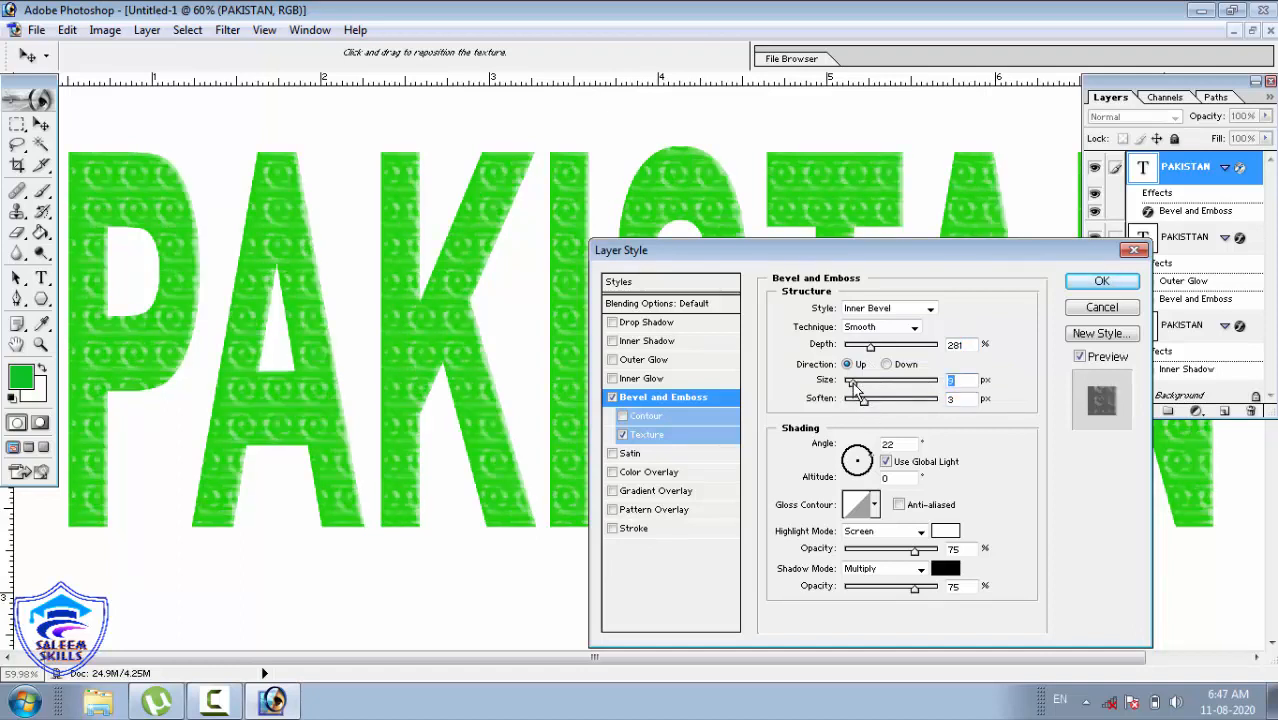
Step: Set the bevel's shading angle to 153° and altitude to 79°, and choose the single rounded-peak gloss contour
{"action": "left_click", "coordinate": [862, 459]}
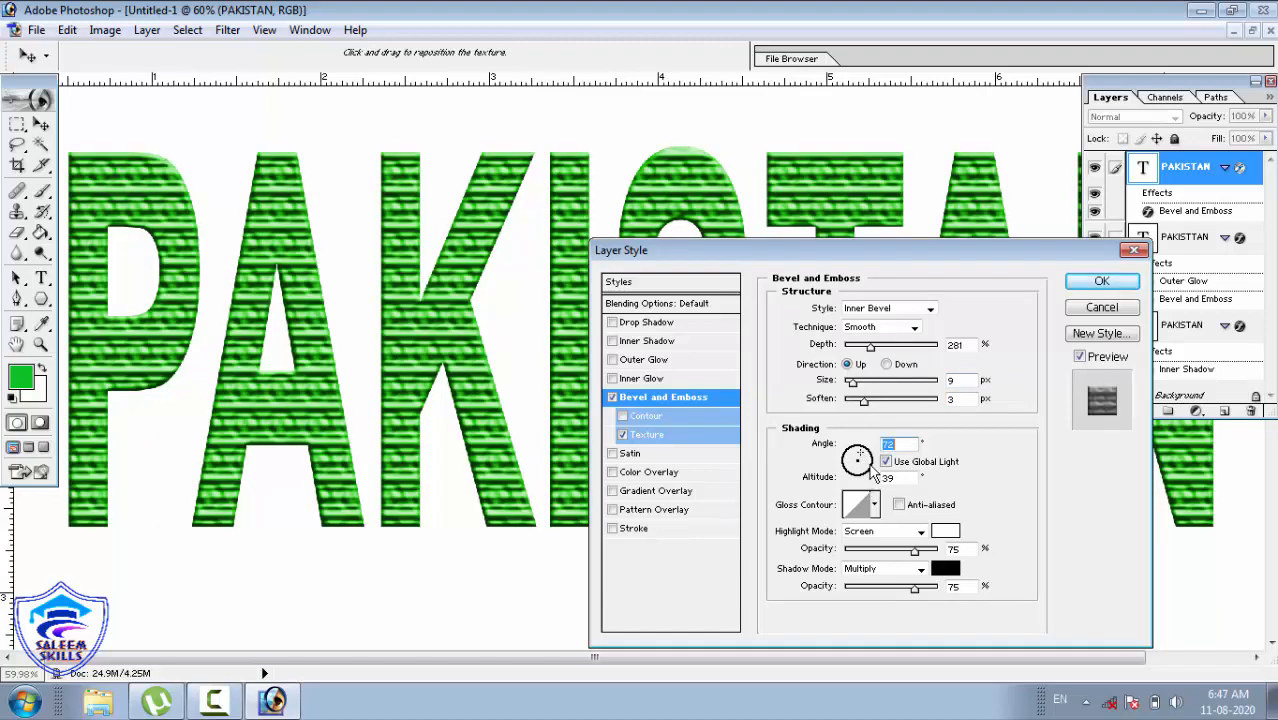
{"action": "left_click", "coordinate": [873, 474]}
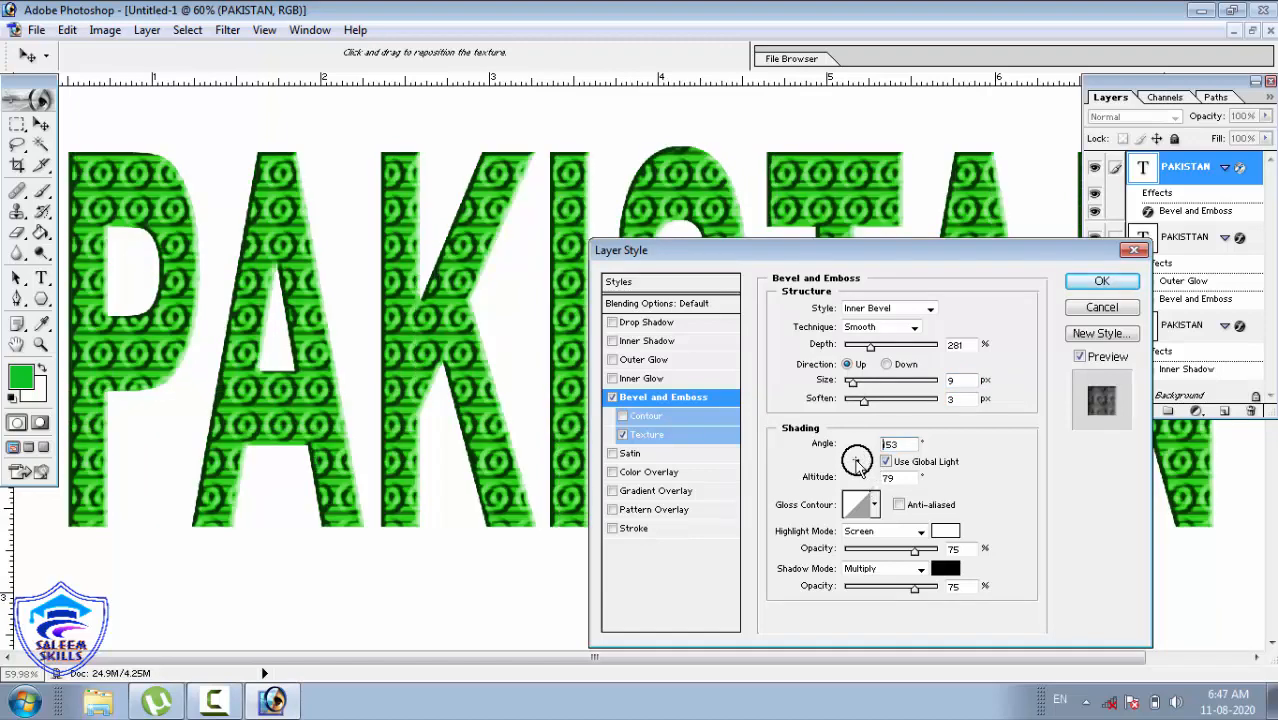
{"action": "left_click", "coordinate": [874, 505]}
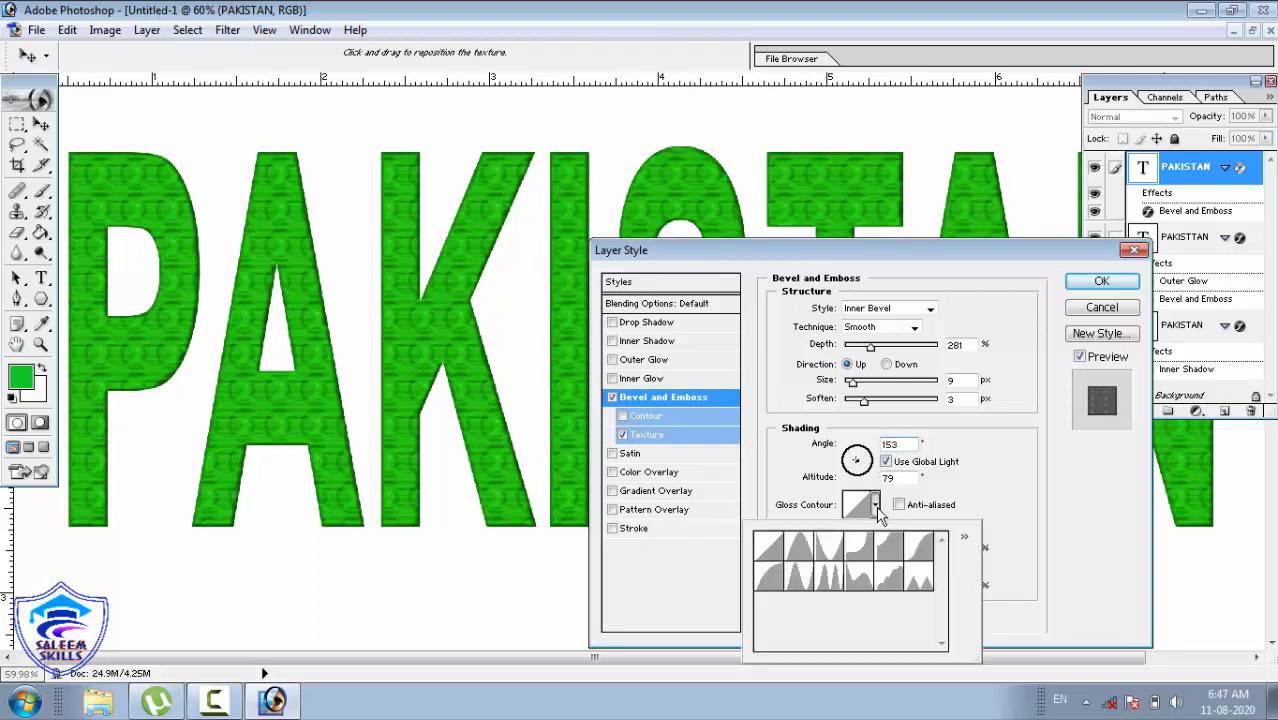
{"action": "left_click", "coordinate": [866, 555]}
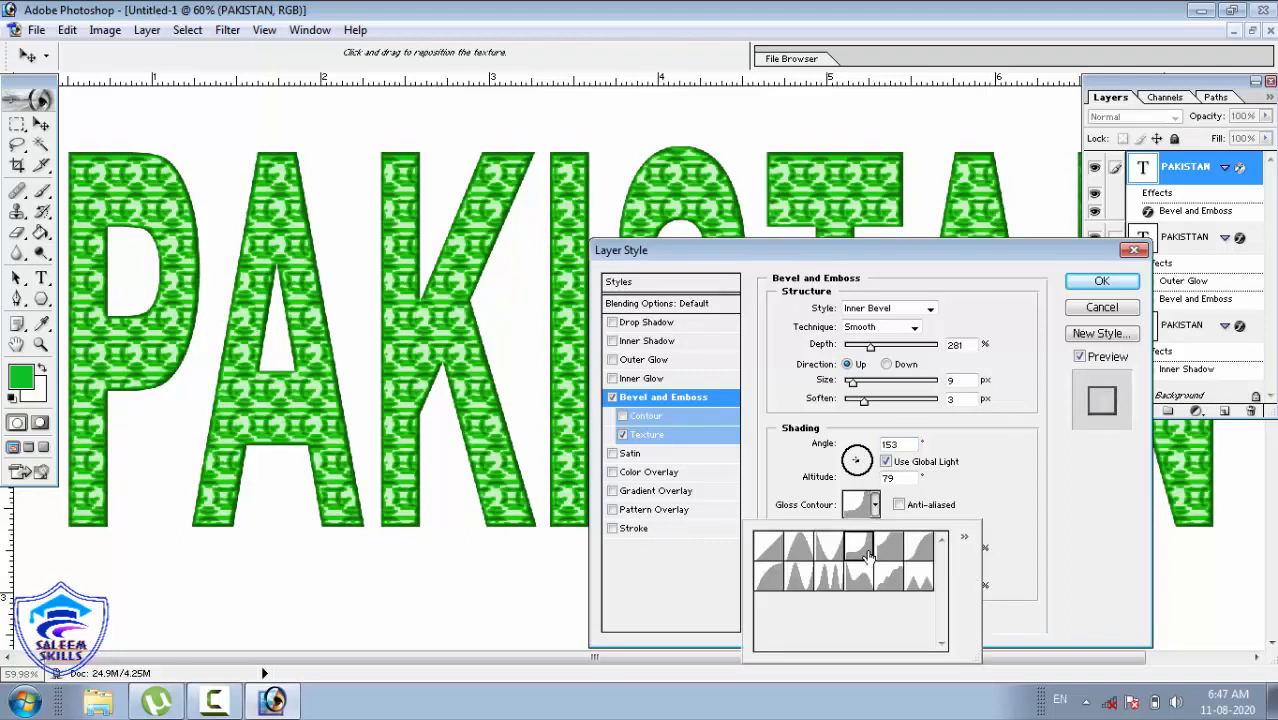
{"action": "left_click", "coordinate": [857, 572]}
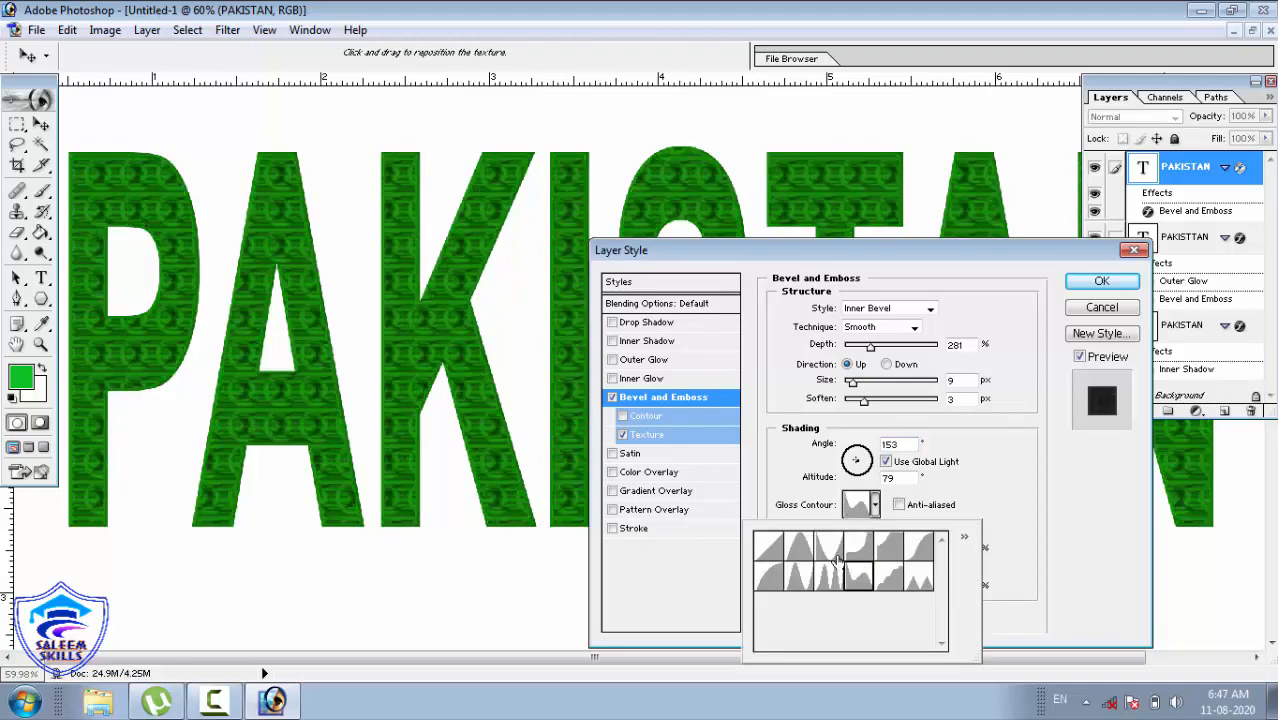
{"action": "left_click", "coordinate": [799, 547]}
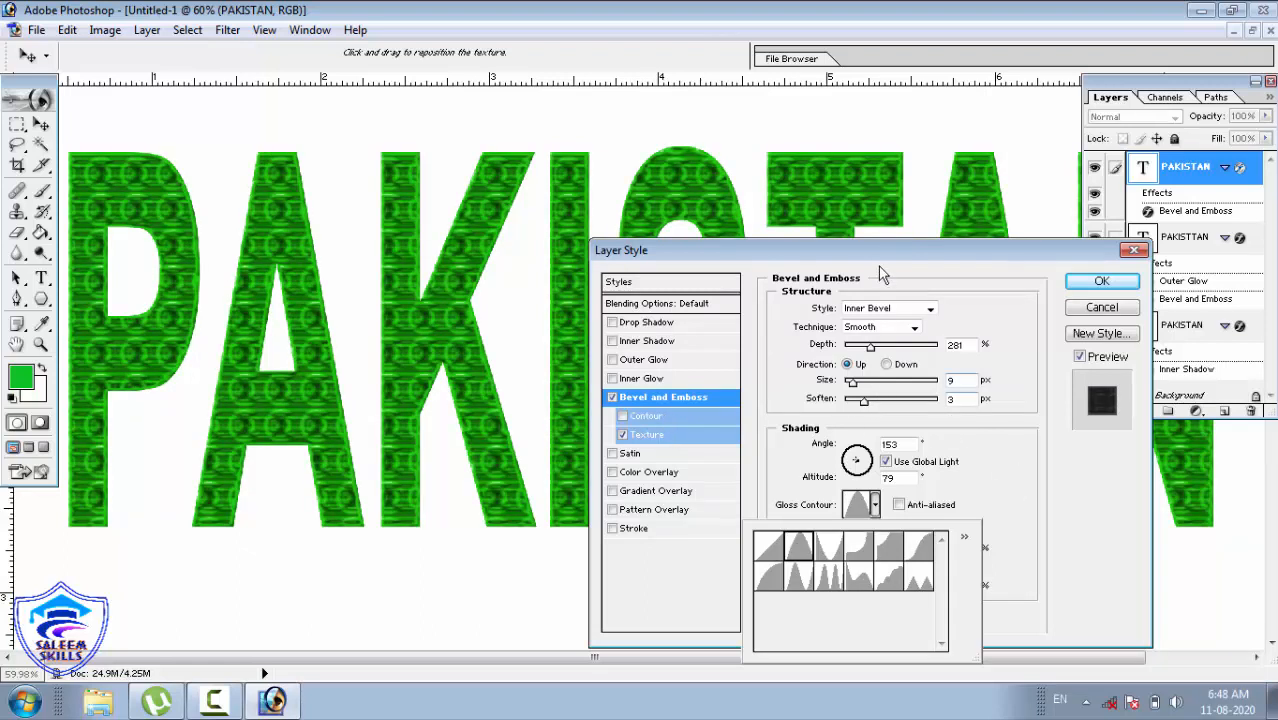
Step: Try the Emboss, Pillow Emboss, Stroke Emboss and Outer Bevel styles on the text, and return to Inner Bevel
{"action": "left_click", "coordinate": [907, 310]}
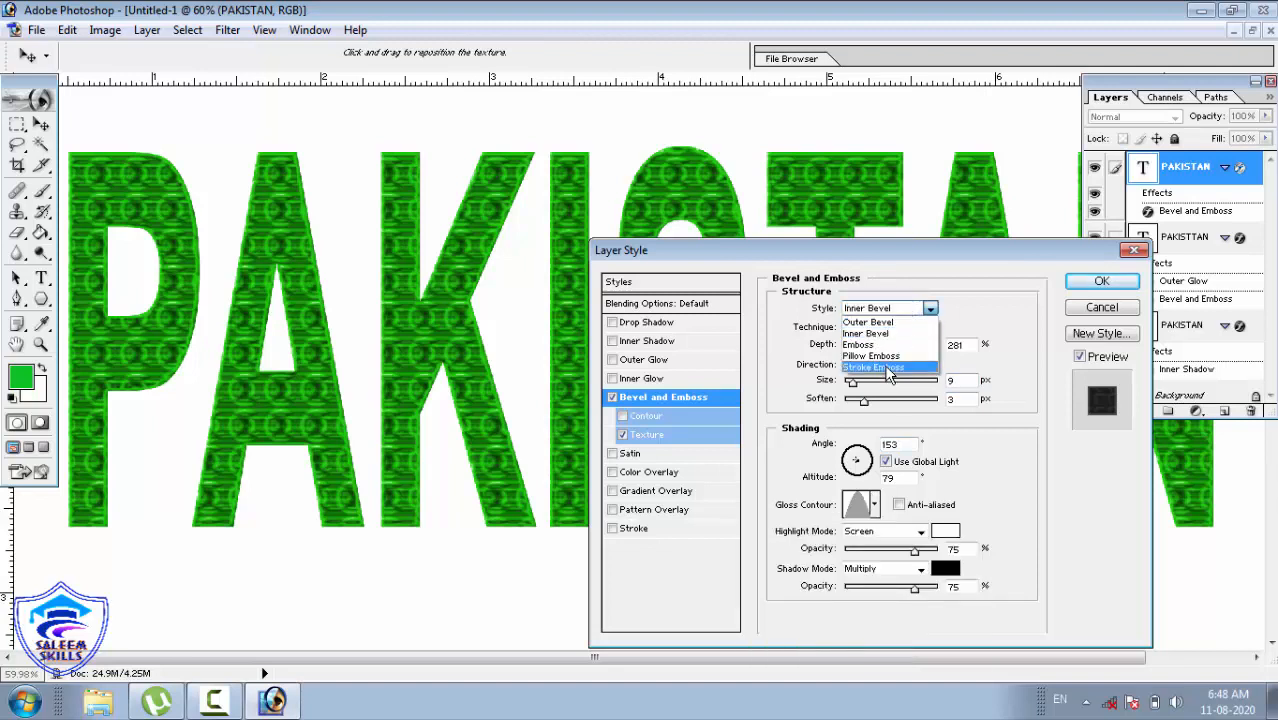
{"action": "left_click", "coordinate": [884, 345]}
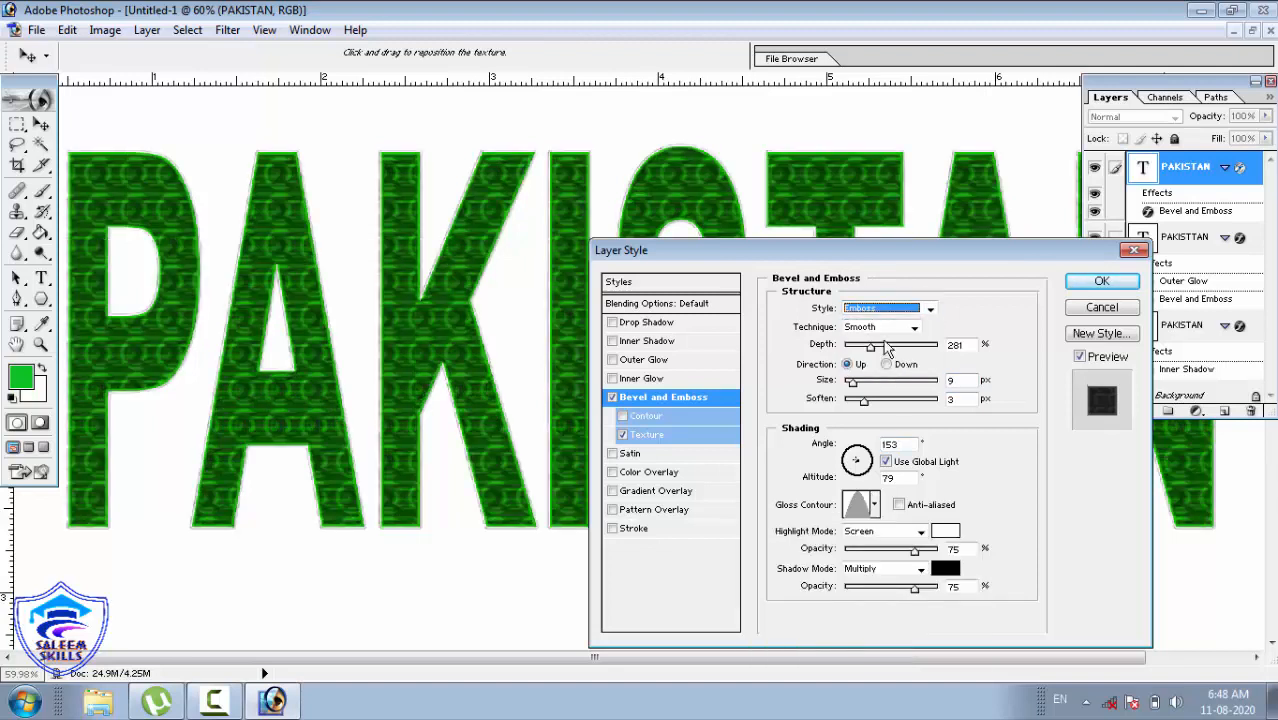
{"action": "left_click", "coordinate": [888, 309]}
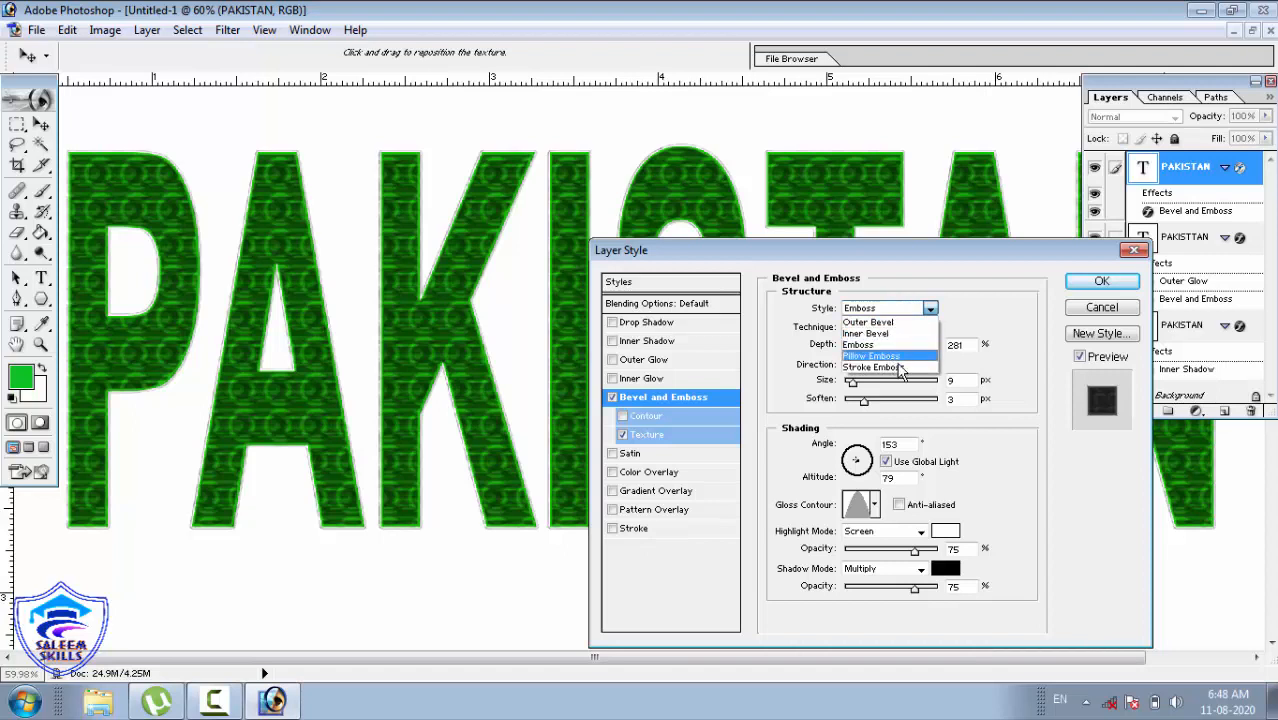
{"action": "left_click", "coordinate": [916, 356]}
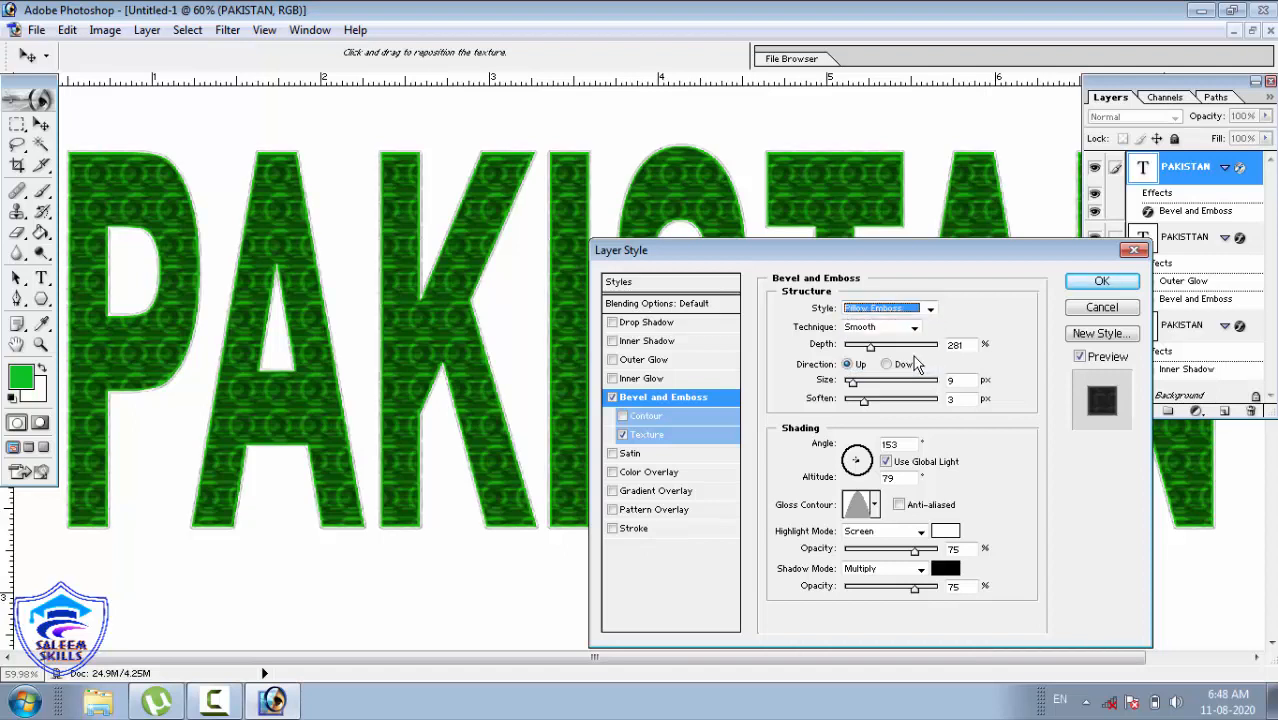
{"action": "left_click", "coordinate": [896, 310]}
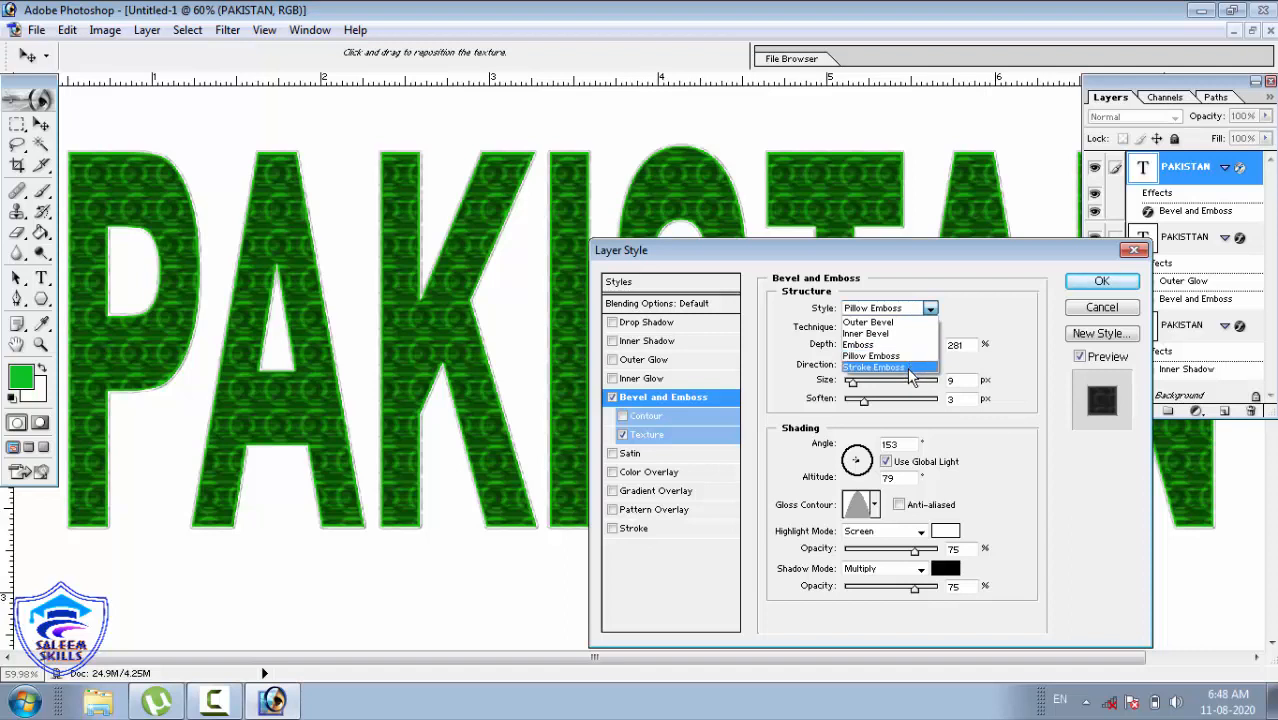
{"action": "left_click", "coordinate": [912, 369]}
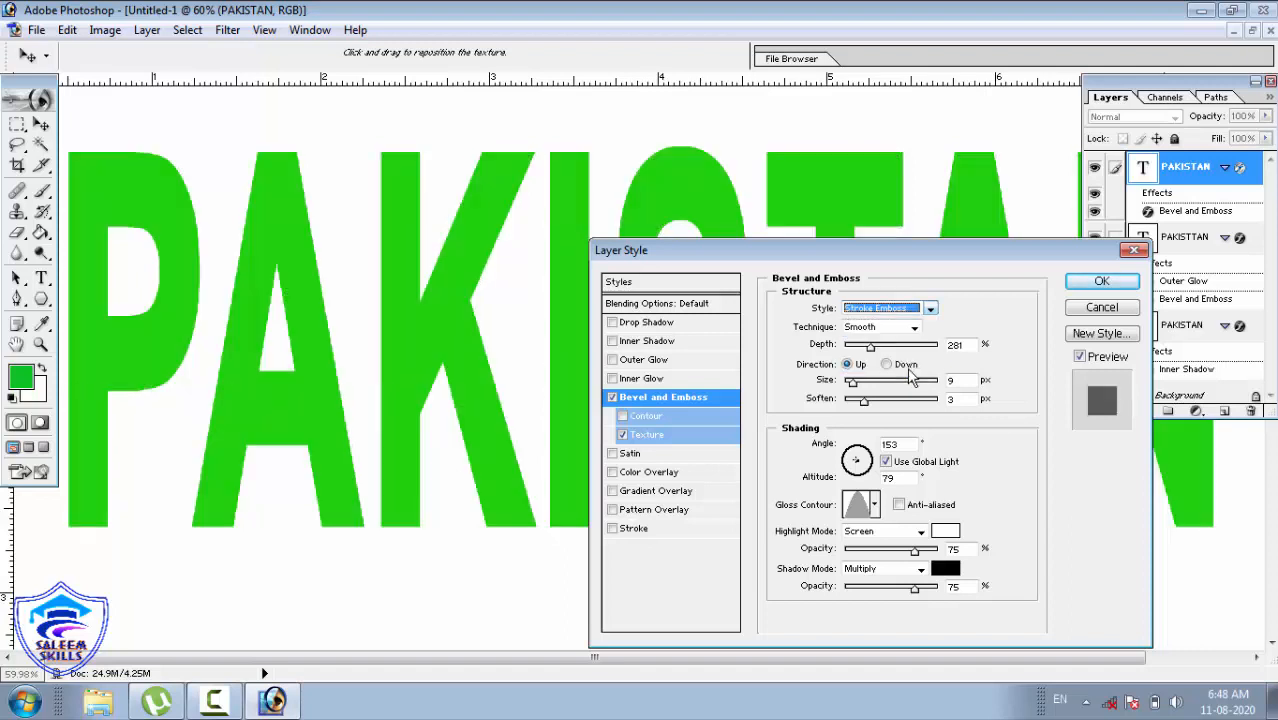
{"action": "left_click", "coordinate": [892, 308]}
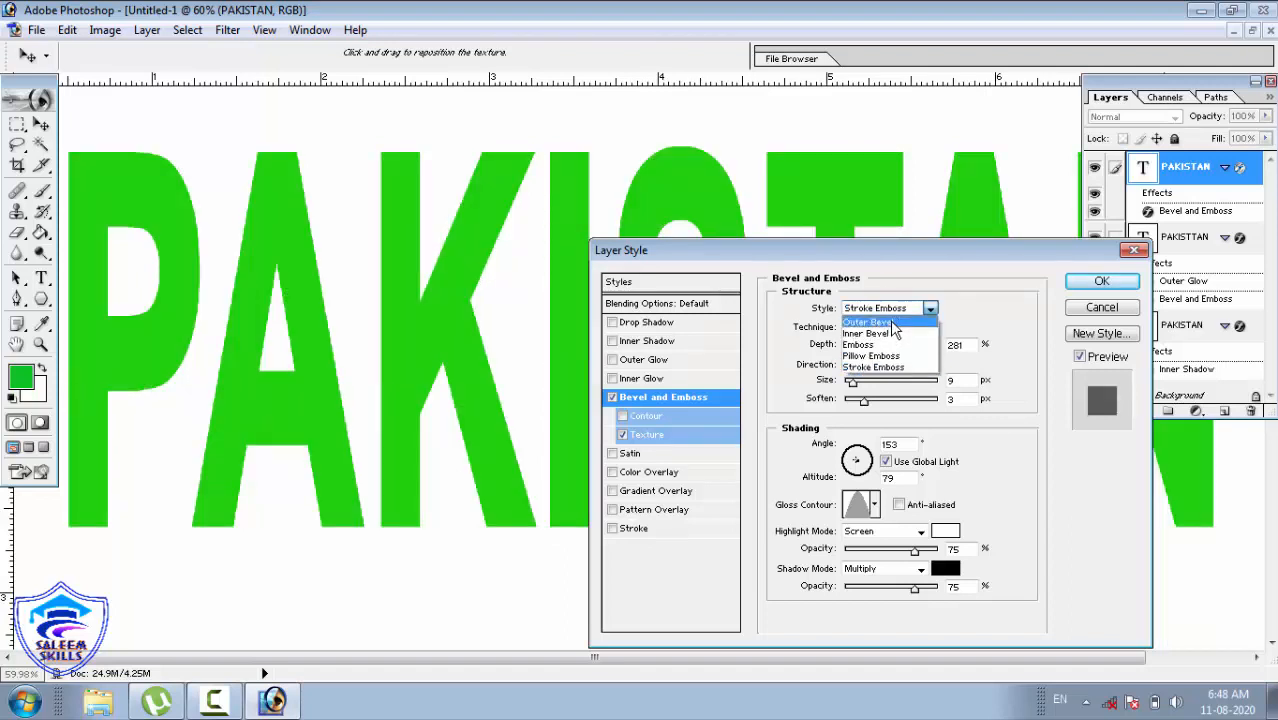
{"action": "left_click", "coordinate": [893, 322]}
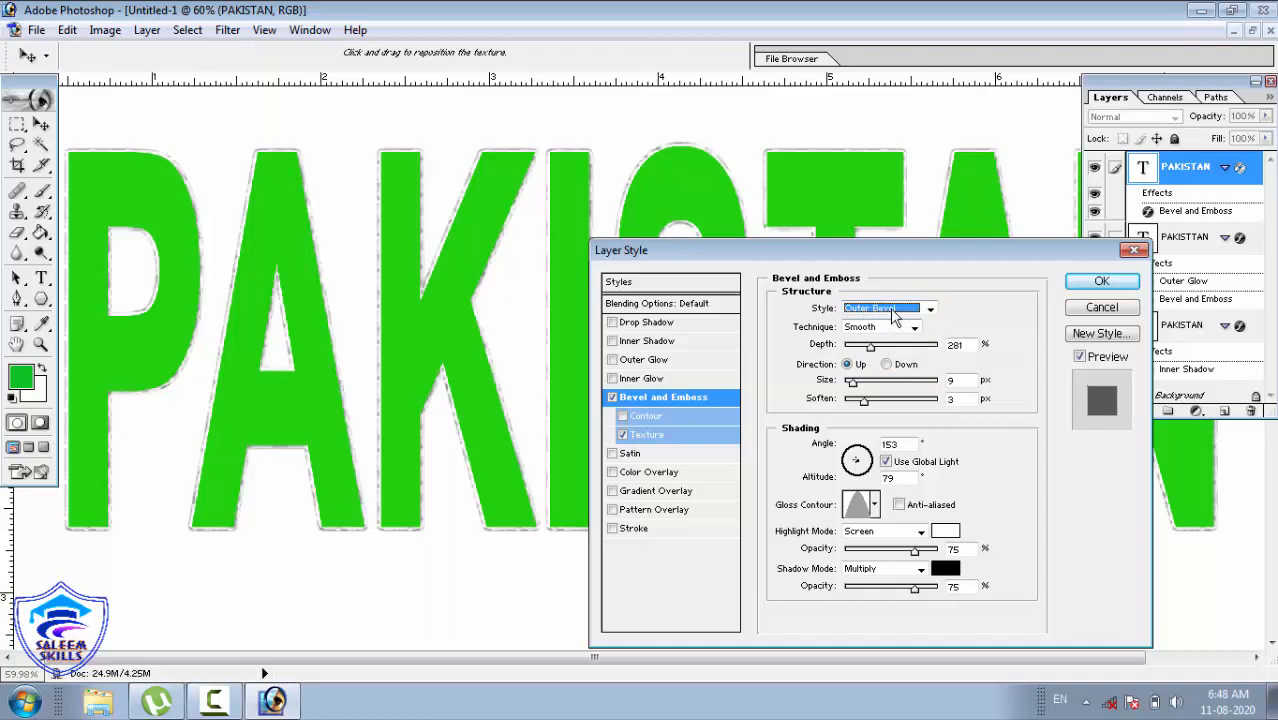
{"action": "left_click", "coordinate": [893, 310]}
{"action": "left_click", "coordinate": [886, 333]}
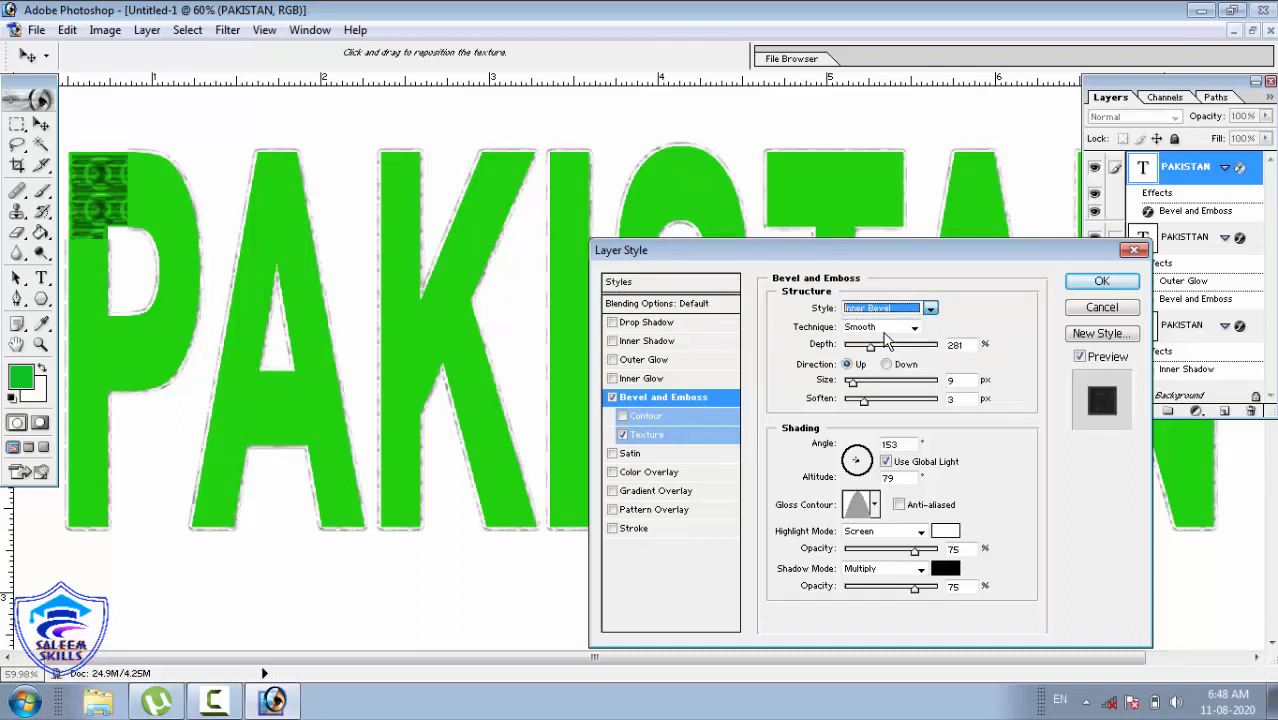
Step: Add a Satin effect to the large PAKISTAN text with distance 179 px, angle 13° and size 106 px
{"action": "left_click", "coordinate": [641, 456]}
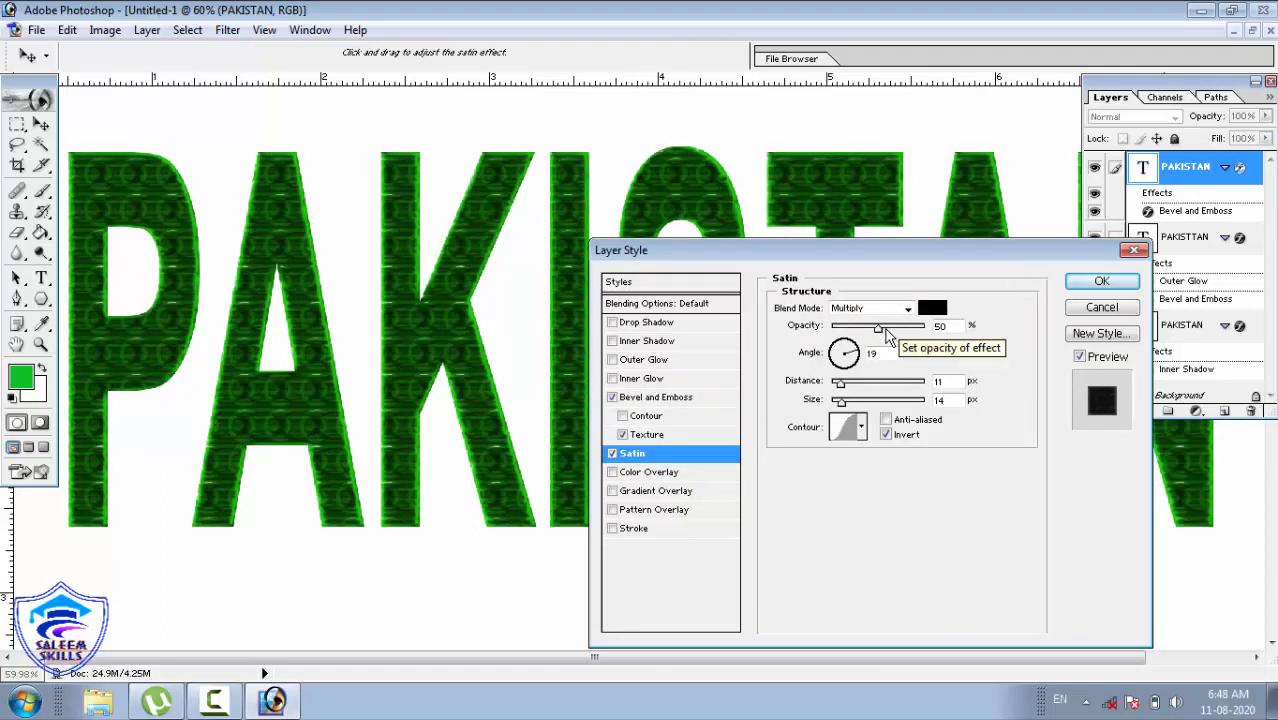
{"action": "left_click", "coordinate": [864, 384]}
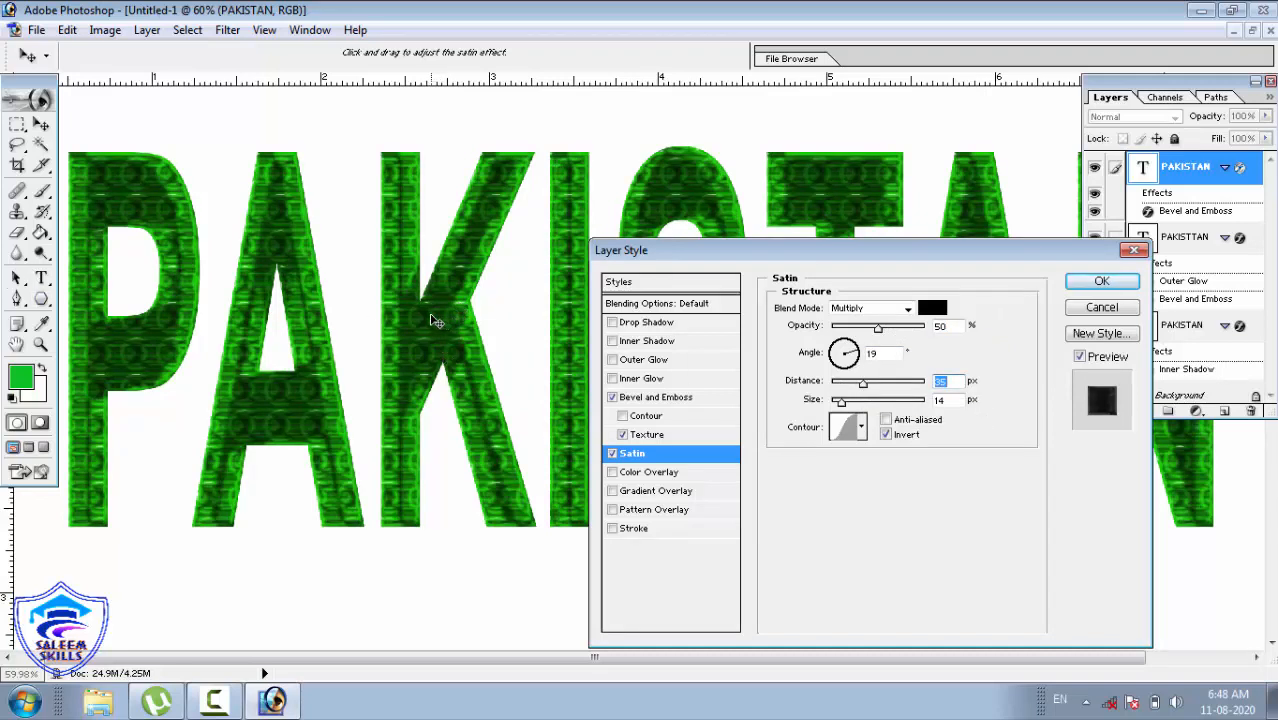
{"action": "left_click_drag", "start_coordinate": [436, 320], "coordinate": [548, 348]}
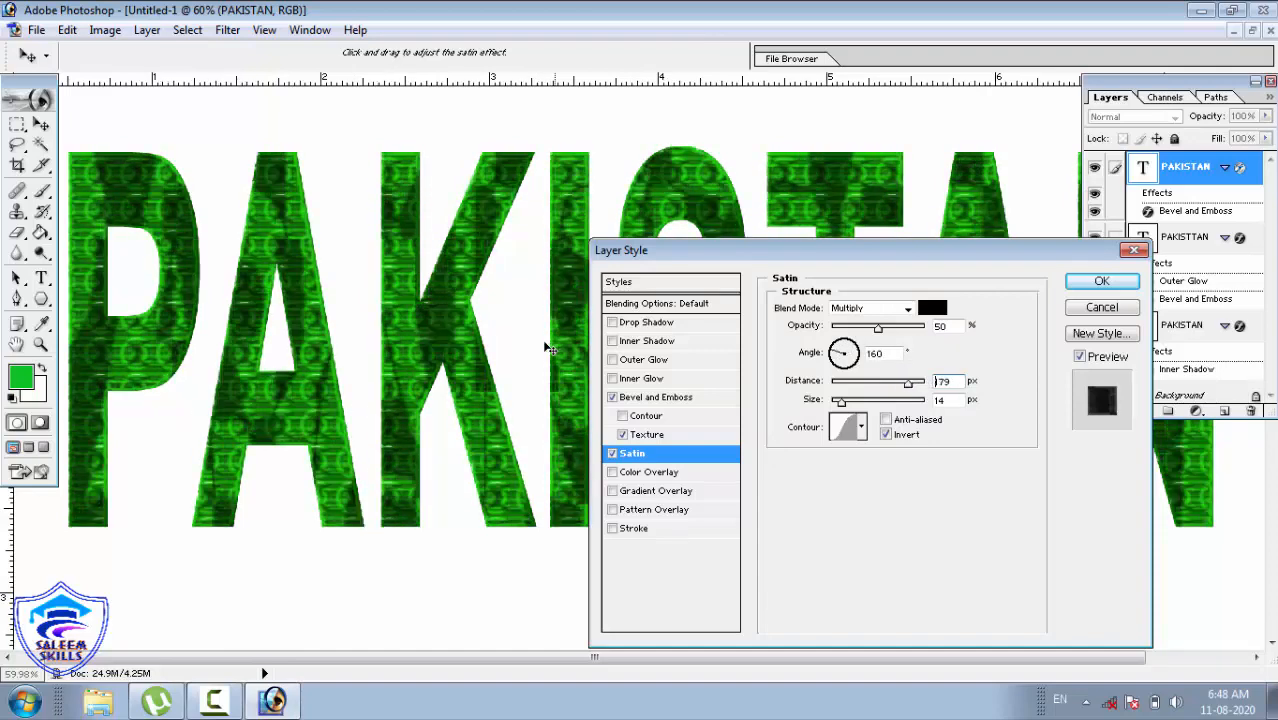
{"action": "left_click", "coordinate": [857, 354]}
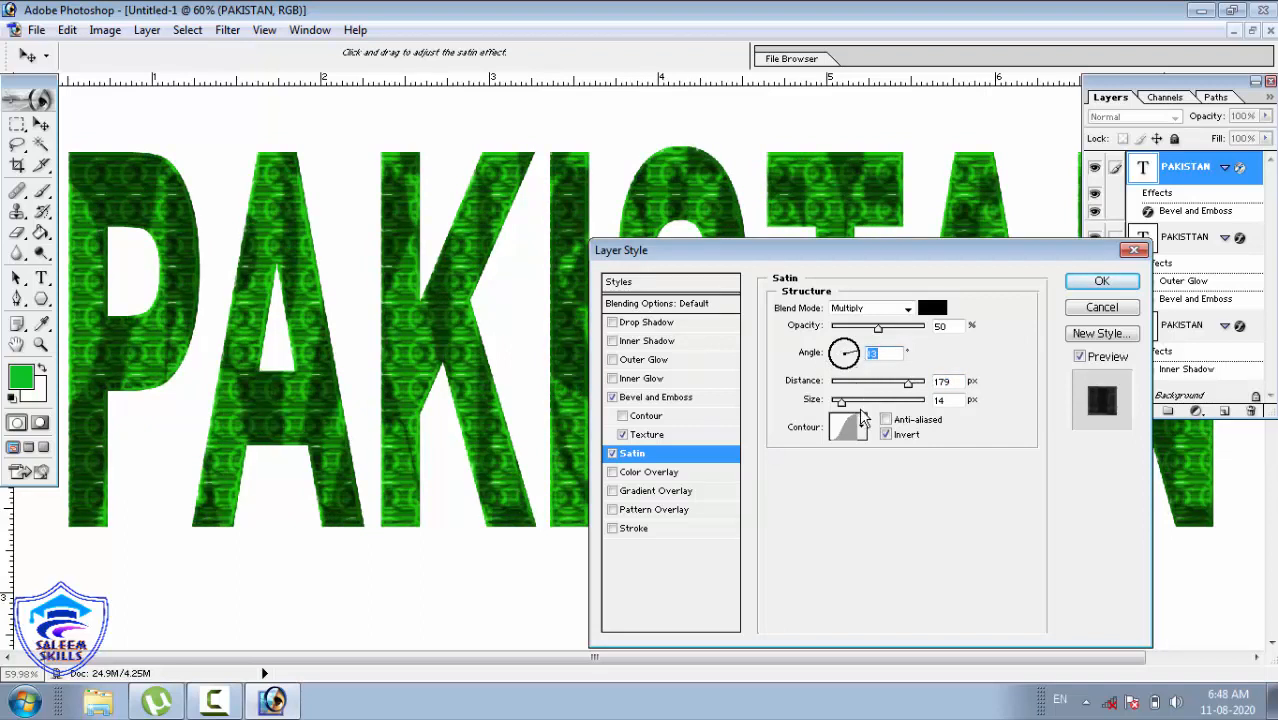
{"action": "left_click_drag", "start_coordinate": [840, 400], "coordinate": [875, 402]}
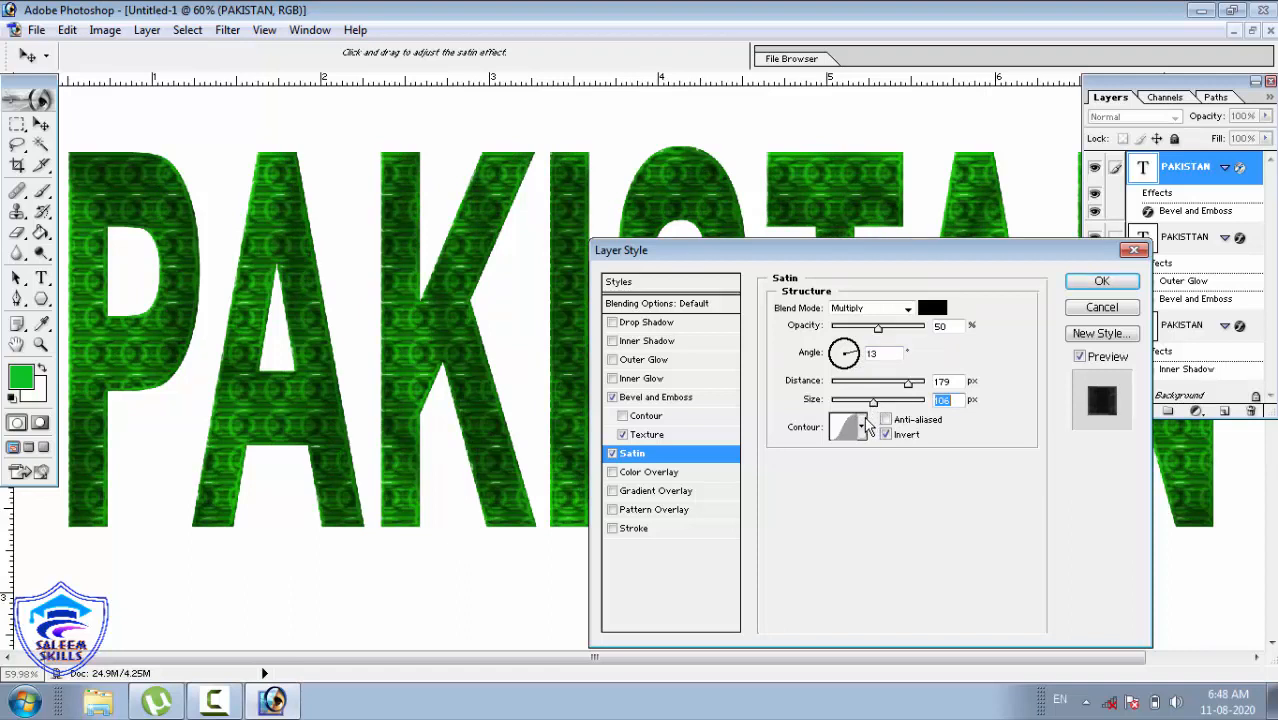
Step: Try the wavy contour for the Satin effect and choose the single V-shaped valley contour
{"action": "left_click", "coordinate": [862, 428]}
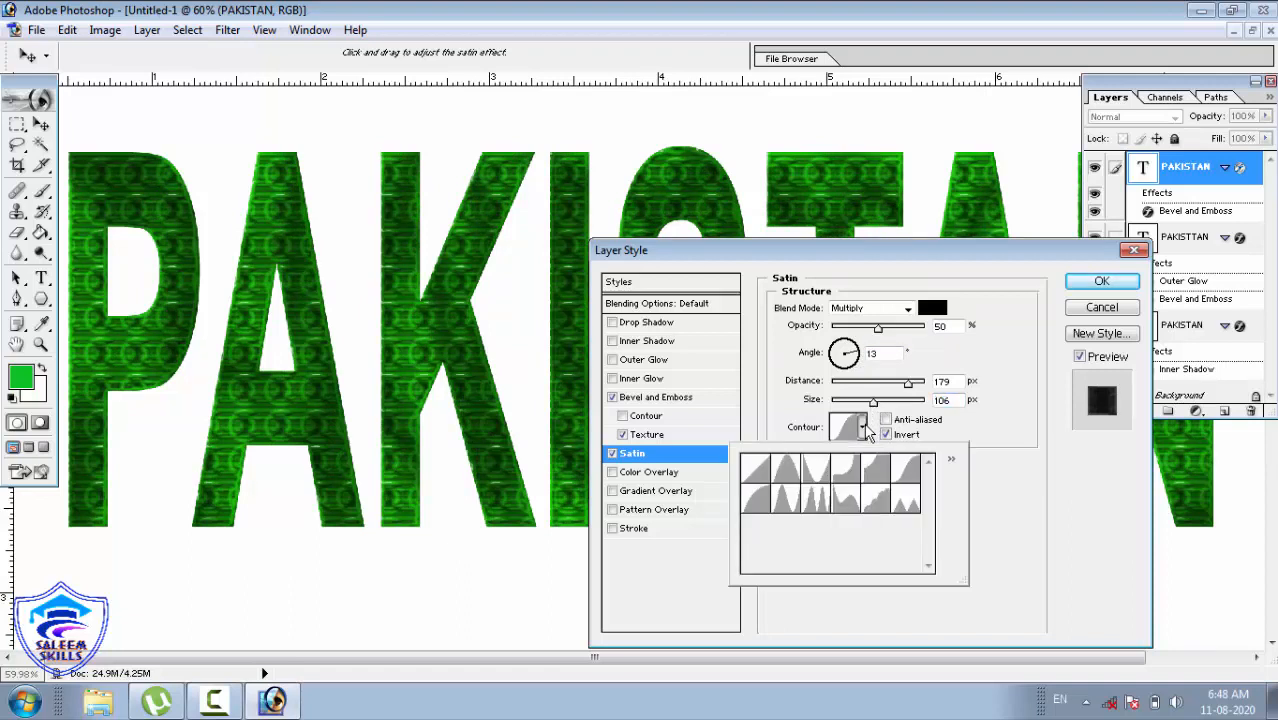
{"action": "left_click", "coordinate": [848, 506]}
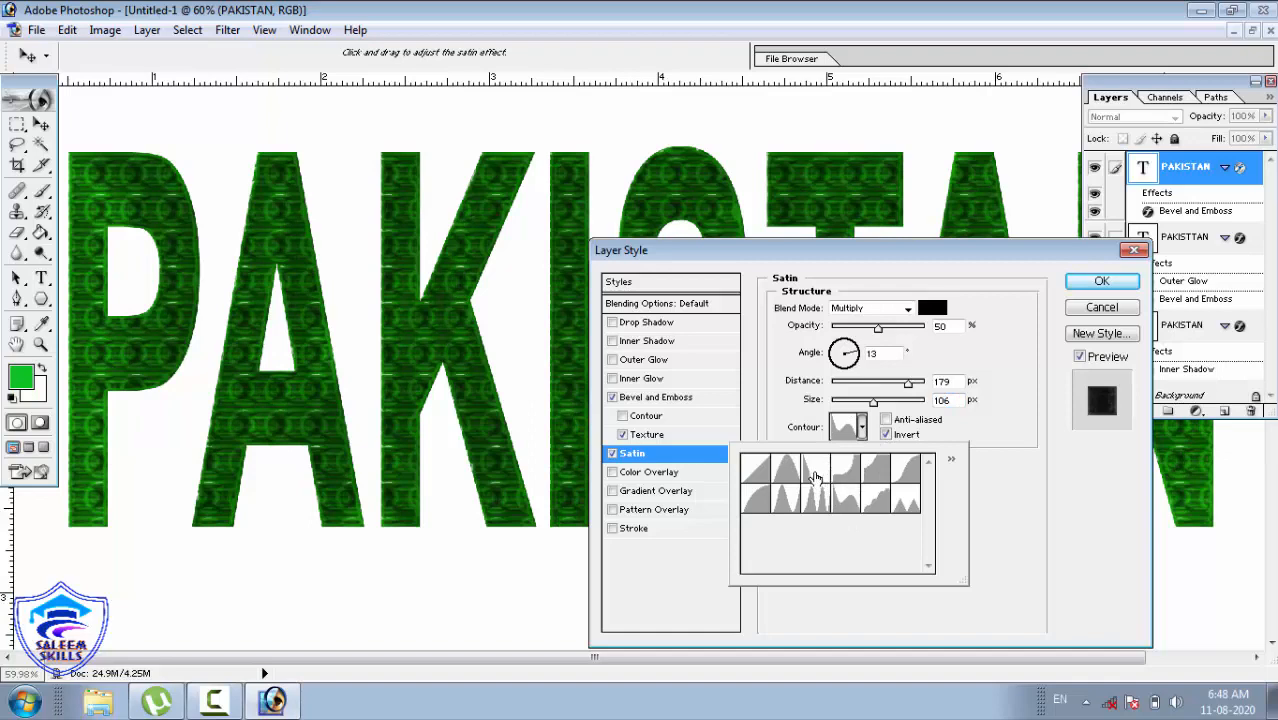
{"action": "left_click", "coordinate": [815, 474]}
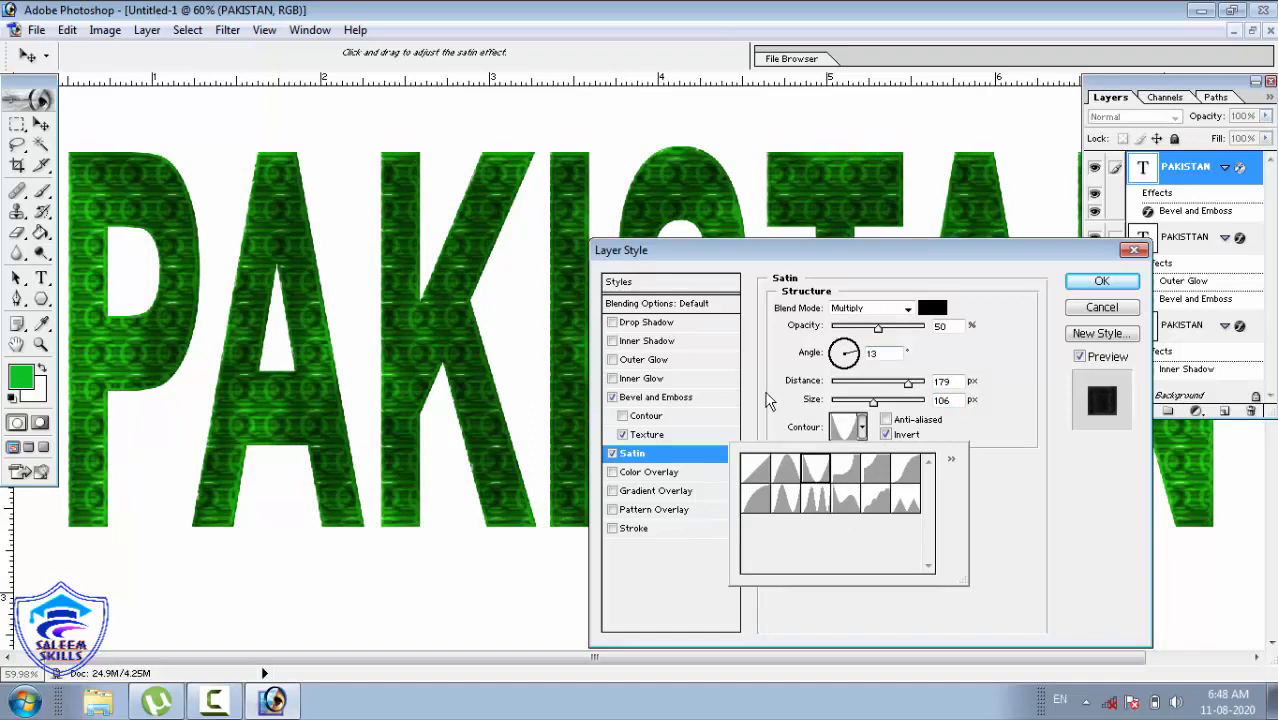
Step: Add a Color Overlay to the text, try red and blue tones, and apply the green 12C709
{"action": "left_click", "coordinate": [662, 471]}
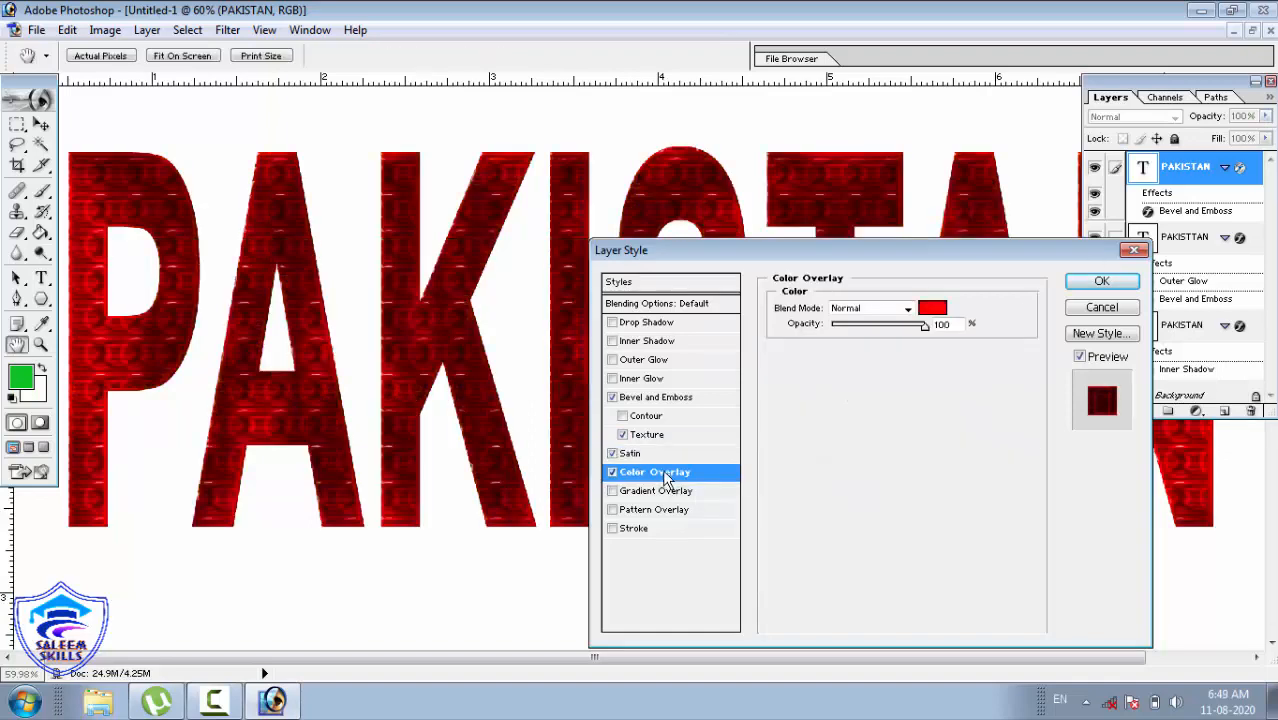
{"action": "left_click", "coordinate": [934, 309]}
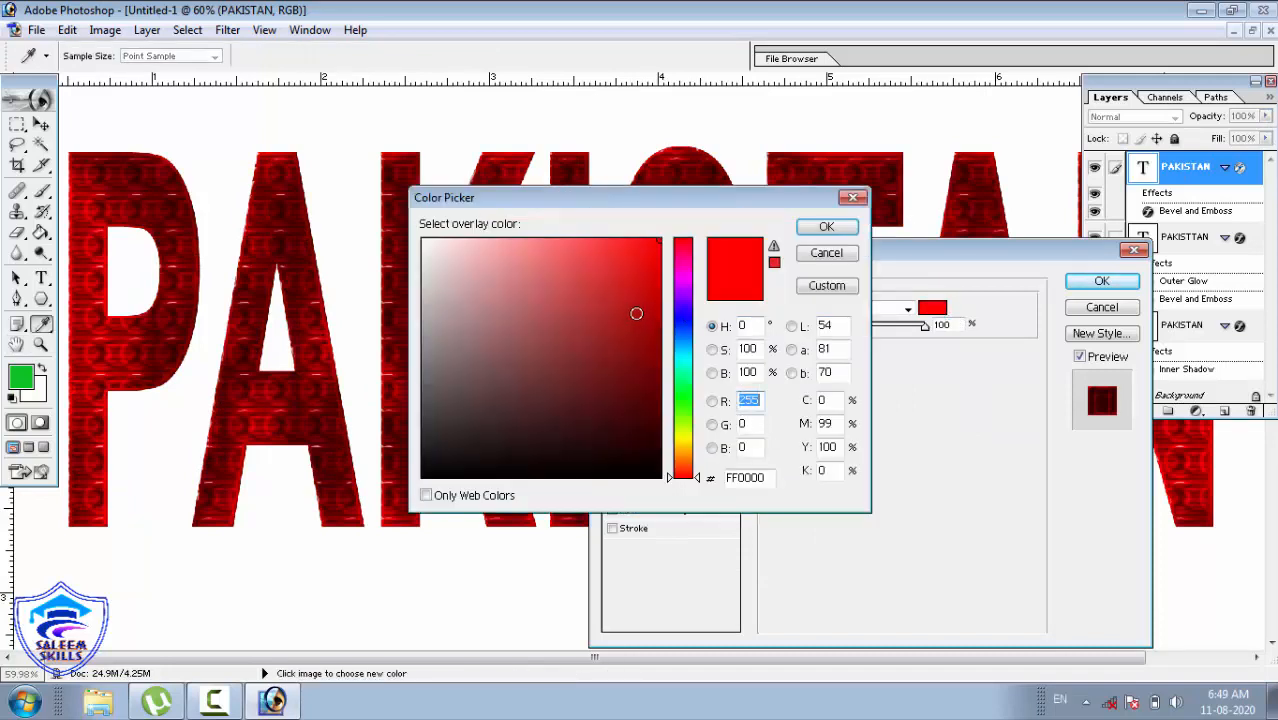
{"action": "left_click", "coordinate": [636, 313]}
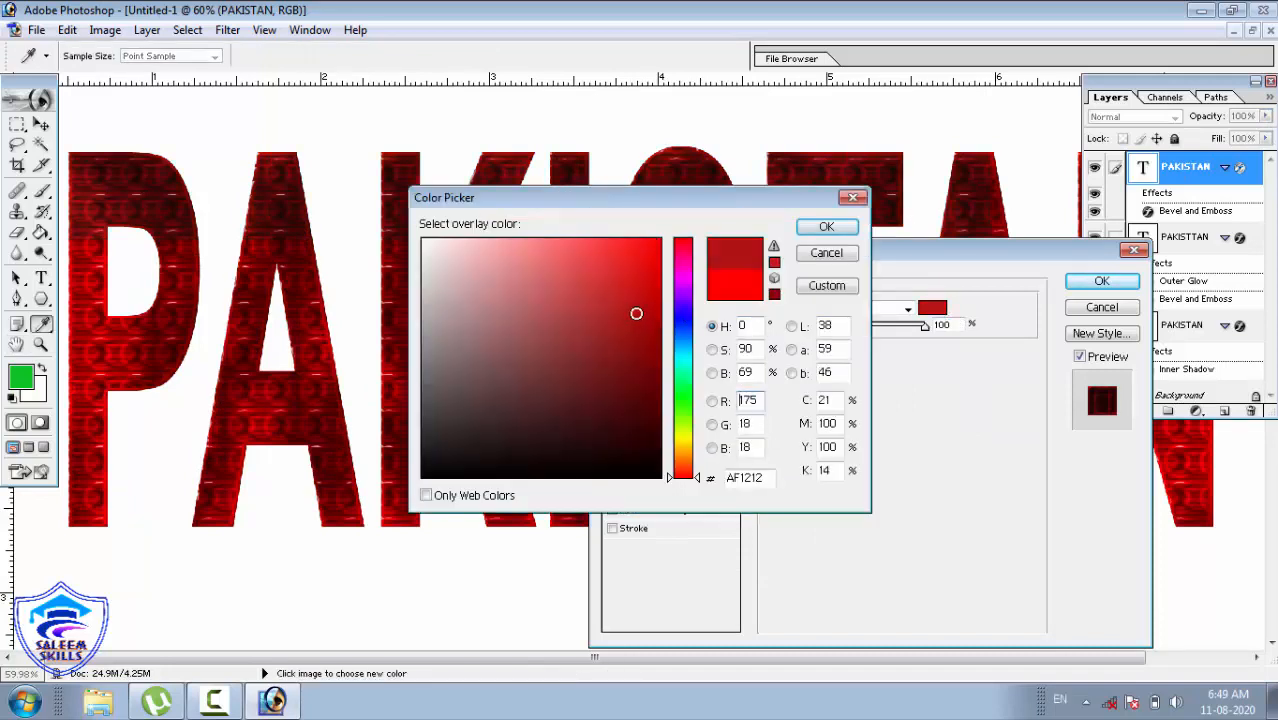
{"action": "left_click", "coordinate": [683, 317]}
{"action": "left_click", "coordinate": [584, 289]}
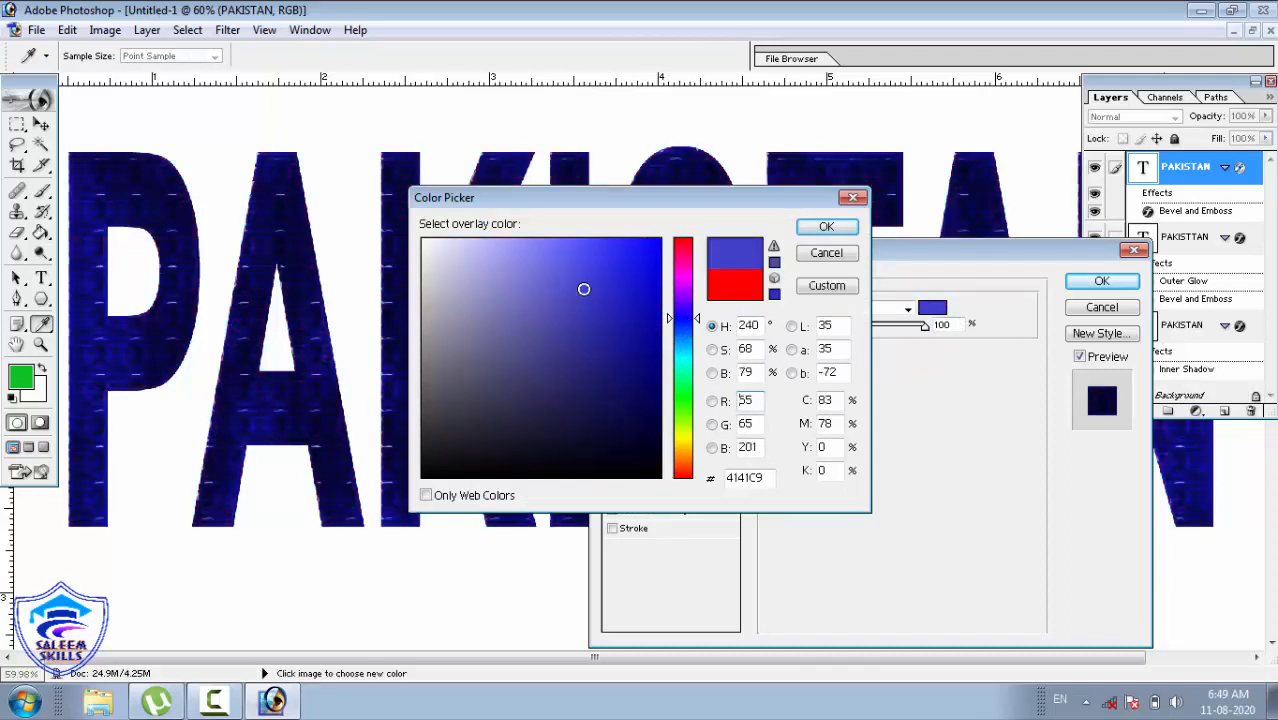
{"action": "left_click", "coordinate": [686, 401]}
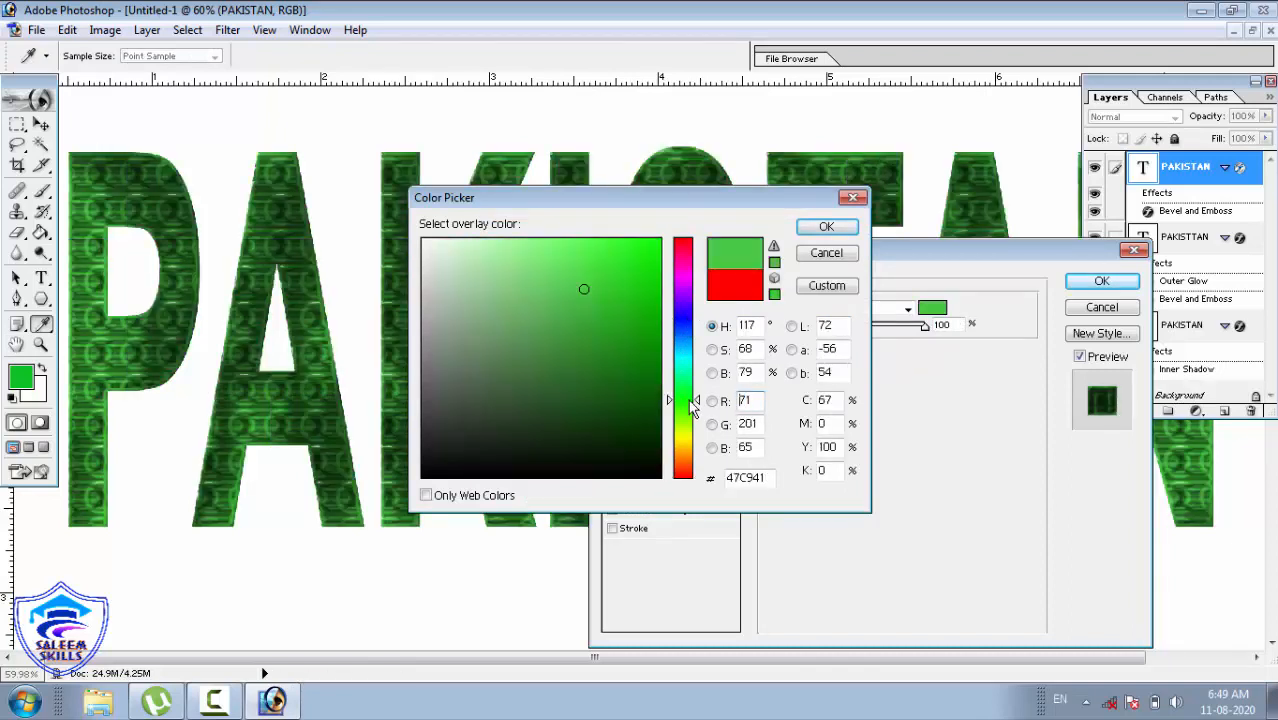
{"action": "left_click", "coordinate": [643, 342]}
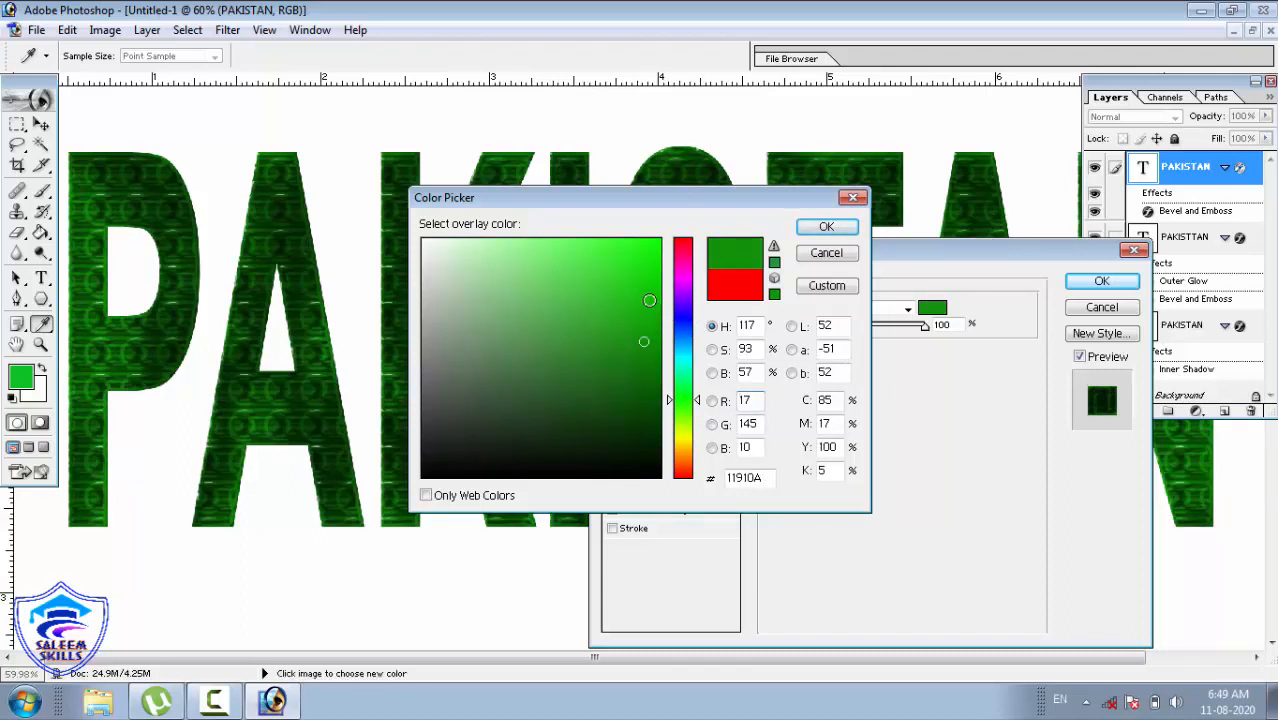
{"action": "left_click", "coordinate": [649, 300]}
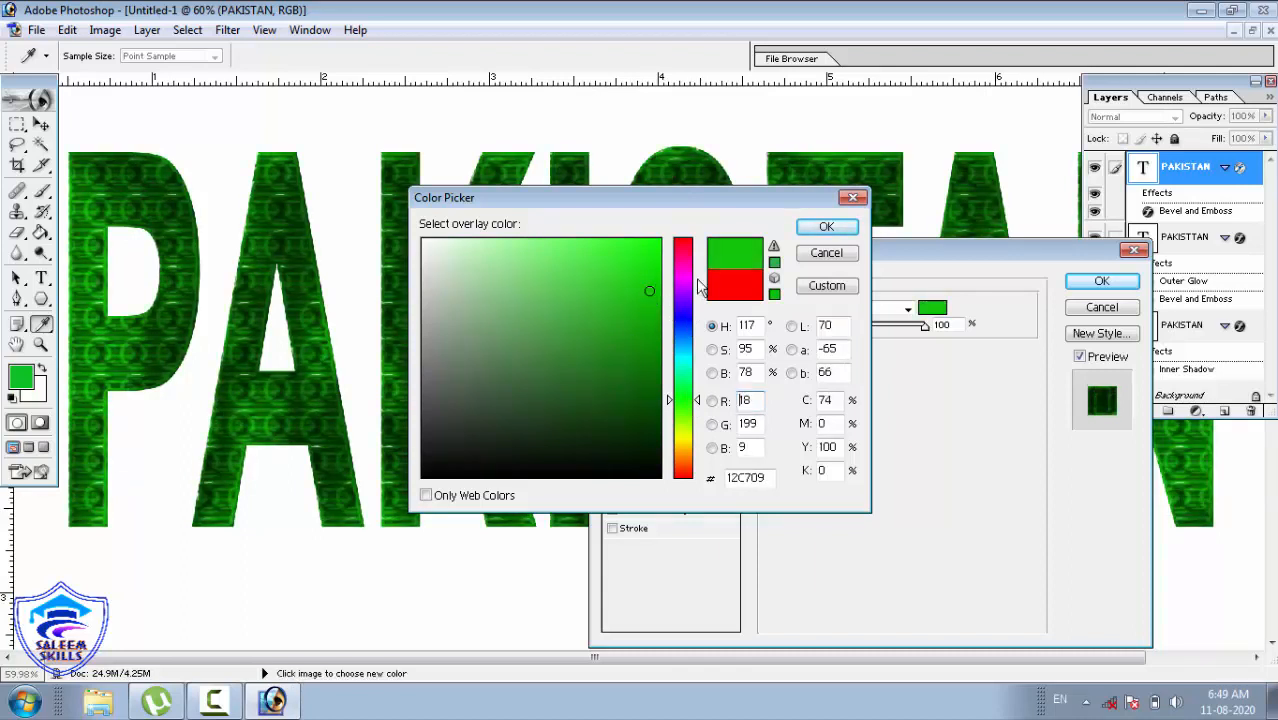
{"action": "left_click", "coordinate": [826, 227]}
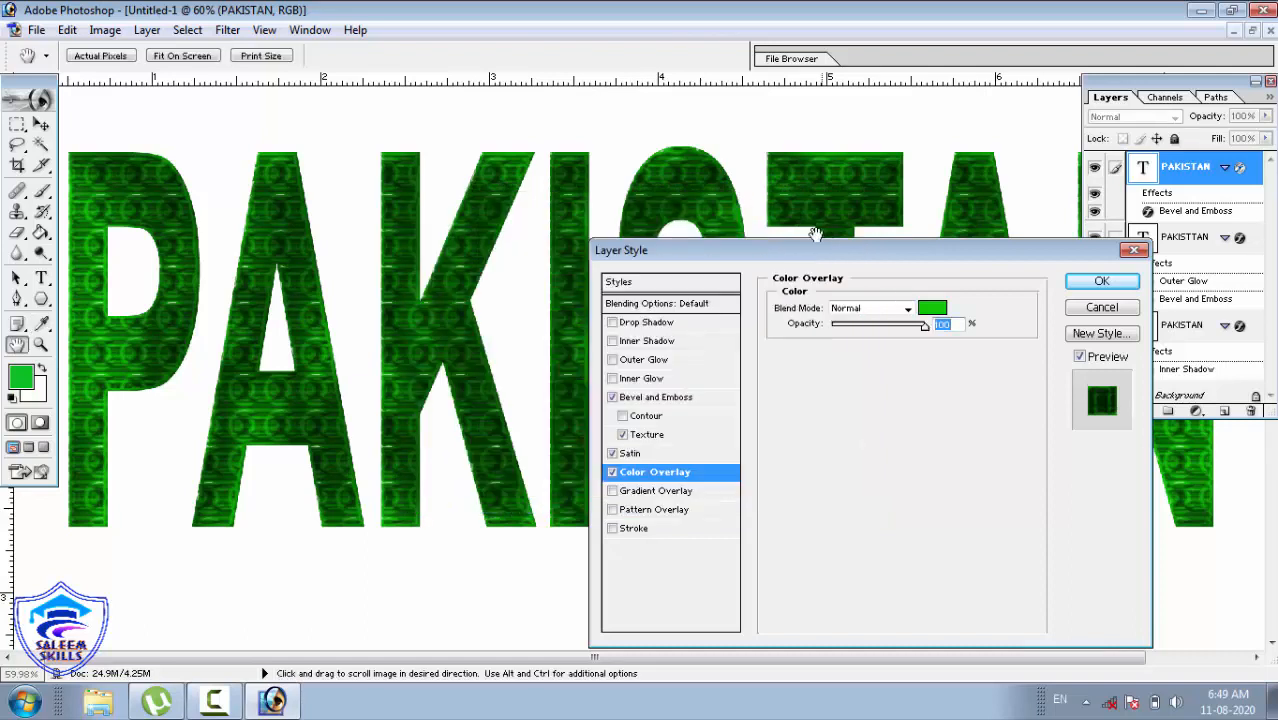
Step: Add a Gradient Overlay with the yellow, violet, orange and blue preset, adjust its scale, and apply the layer styles
{"action": "left_click", "coordinate": [656, 491]}
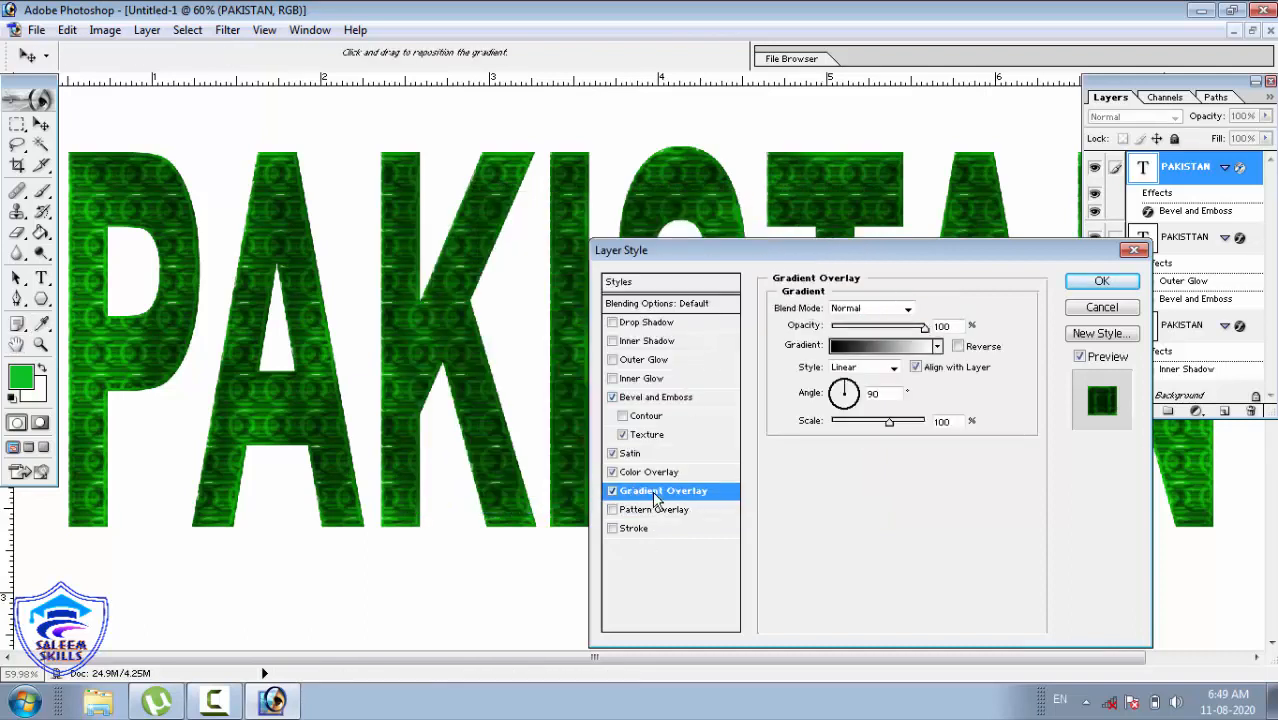
{"action": "left_click", "coordinate": [939, 349]}
{"action": "left_click", "coordinate": [893, 413]}
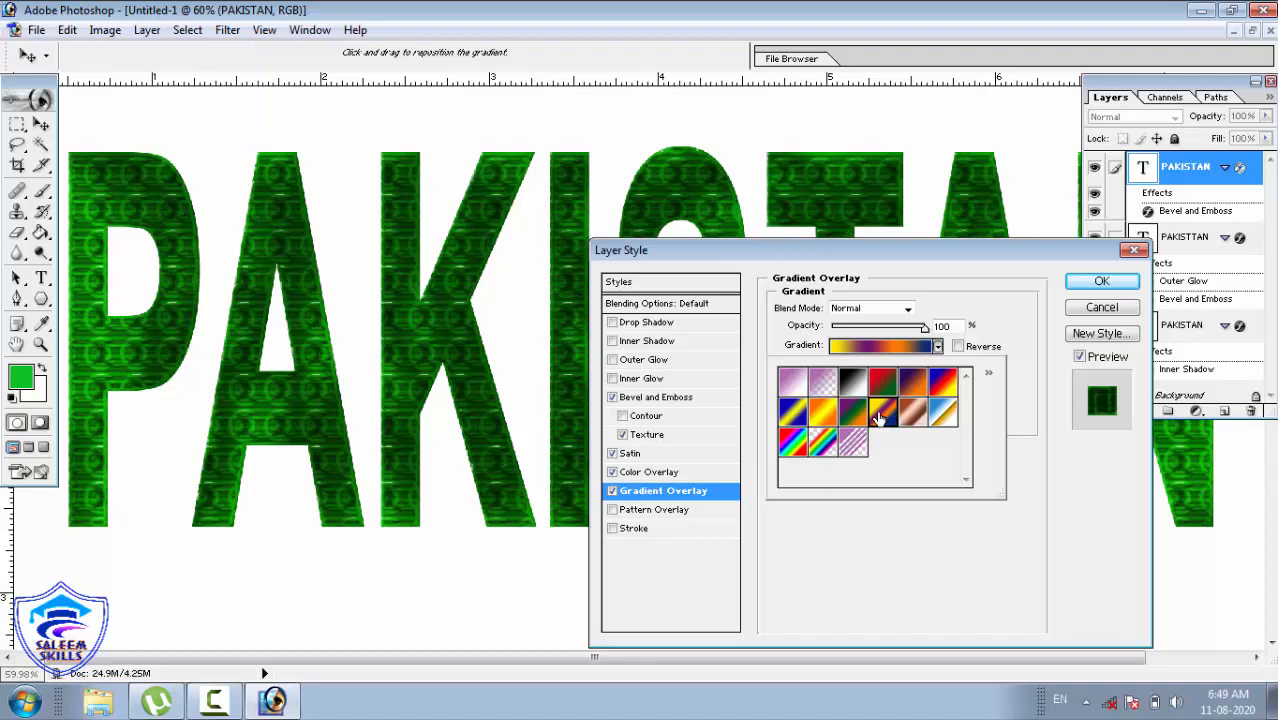
{"action": "double_click", "coordinate": [878, 418]}
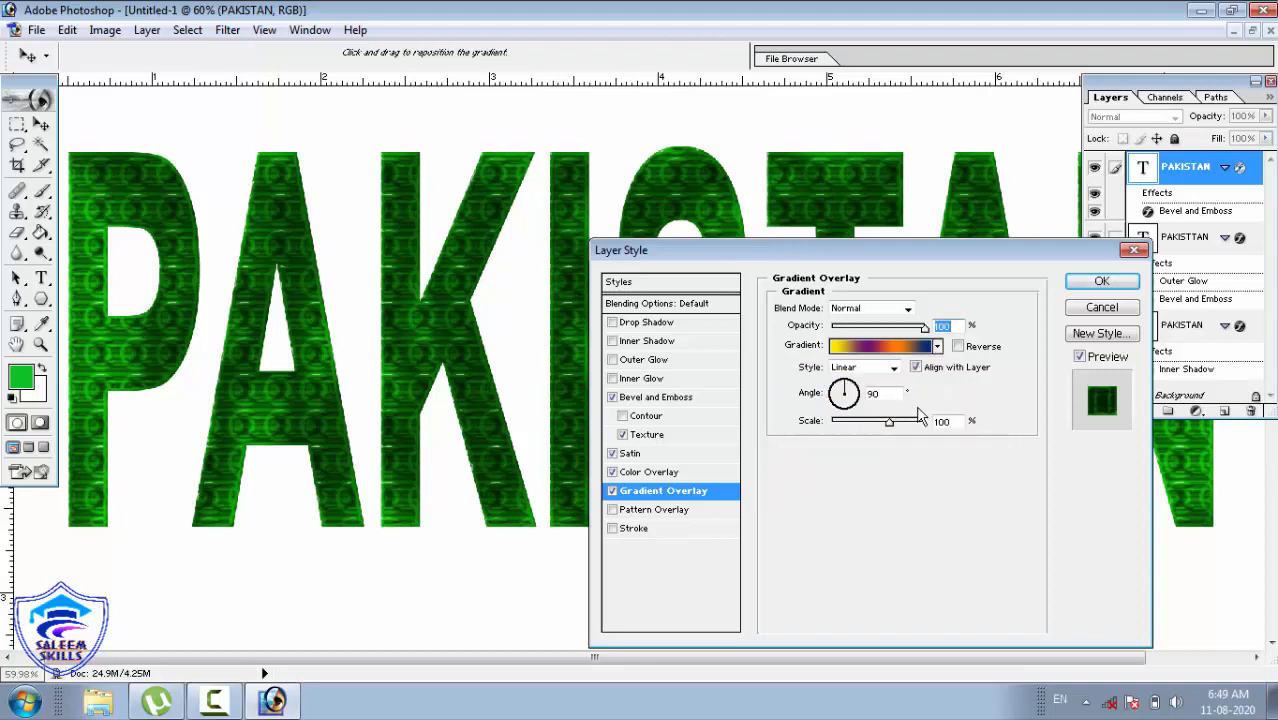
{"action": "mouse_move", "coordinate": [890, 427]}
{"action": "left_mouse_down"}
{"action": "mouse_move", "coordinate": [938, 438]}
{"action": "mouse_move", "coordinate": [803, 442]}
{"action": "mouse_move", "coordinate": [902, 436]}
{"action": "left_mouse_up"}
{"action": "left_click", "coordinate": [1109, 279]}
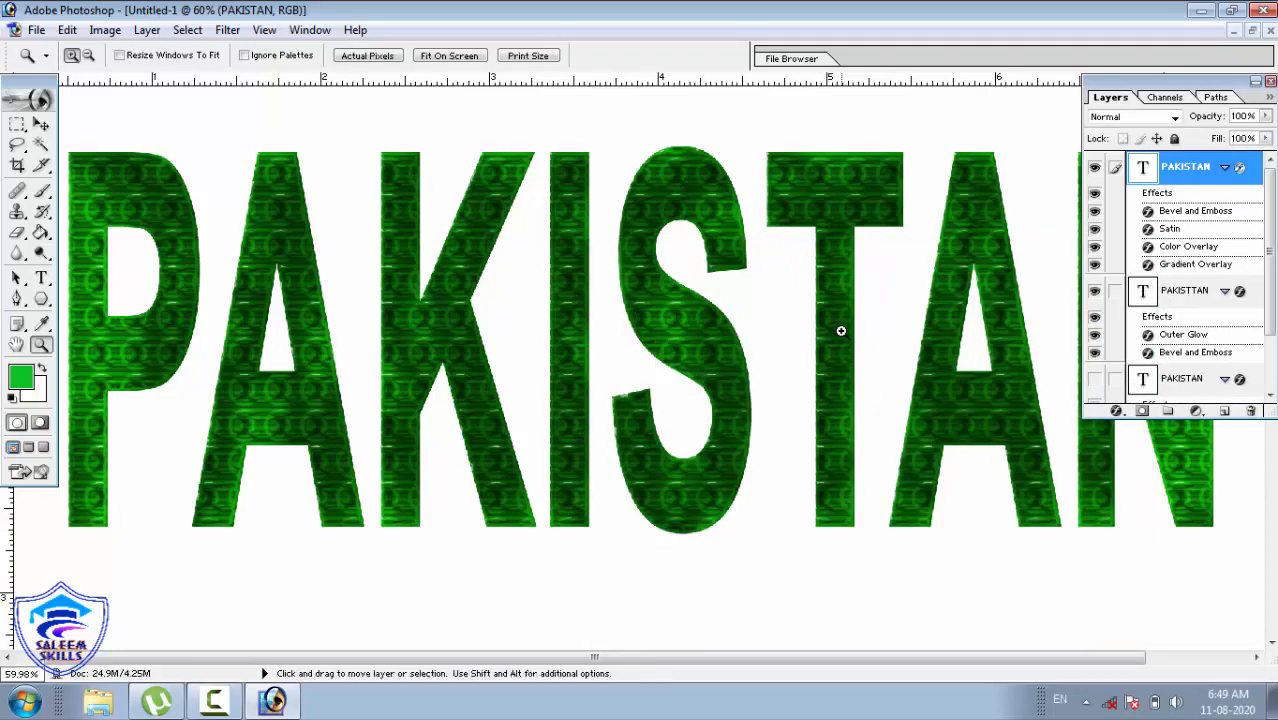
Step: Undo all layer style changes on the large PAKISTAN text and start a new Gradient Overlay on it
{"action": "key", "text": "ctrl+alt+z"}
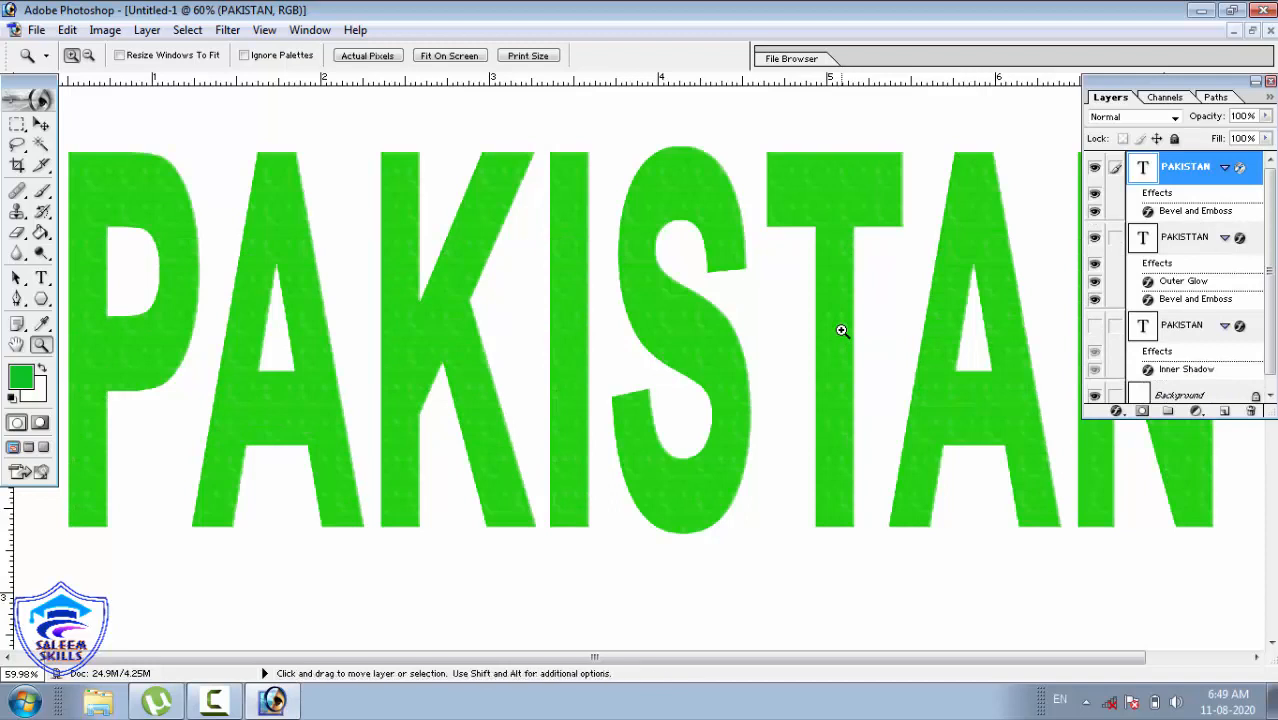
{"action": "key", "text": "ctrl+alt+z"}
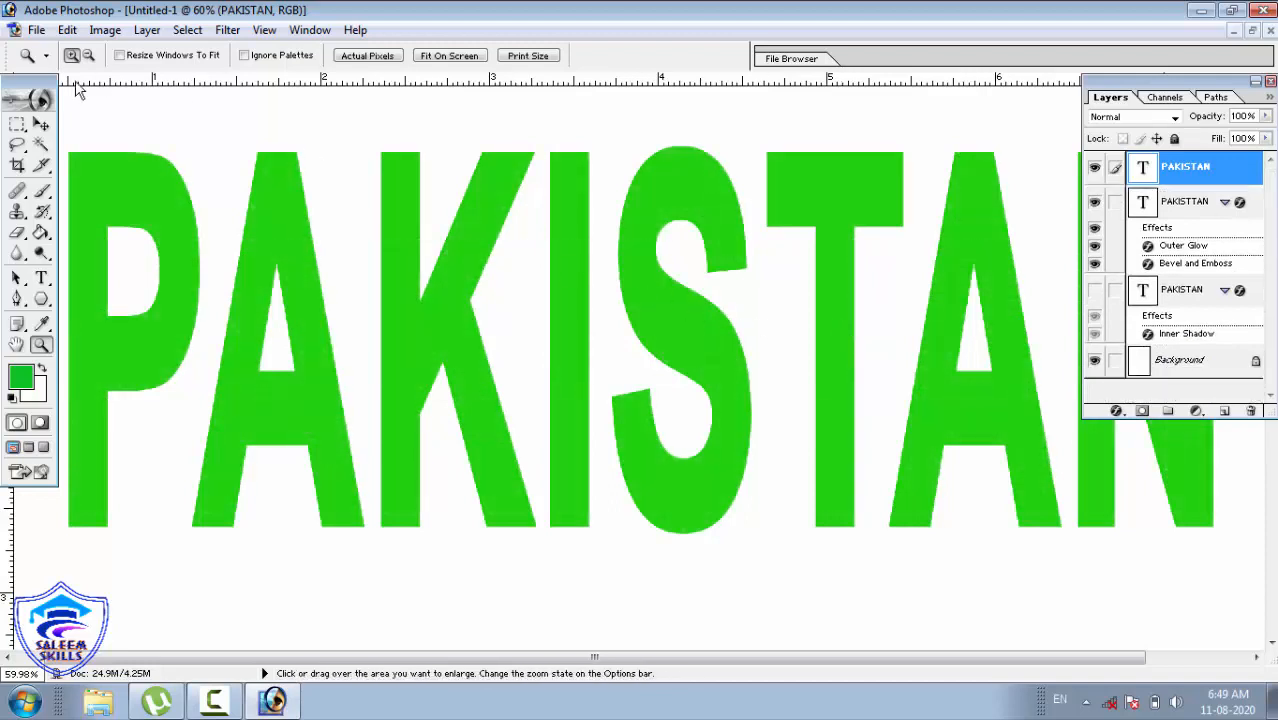
{"action": "left_click", "coordinate": [146, 30]}
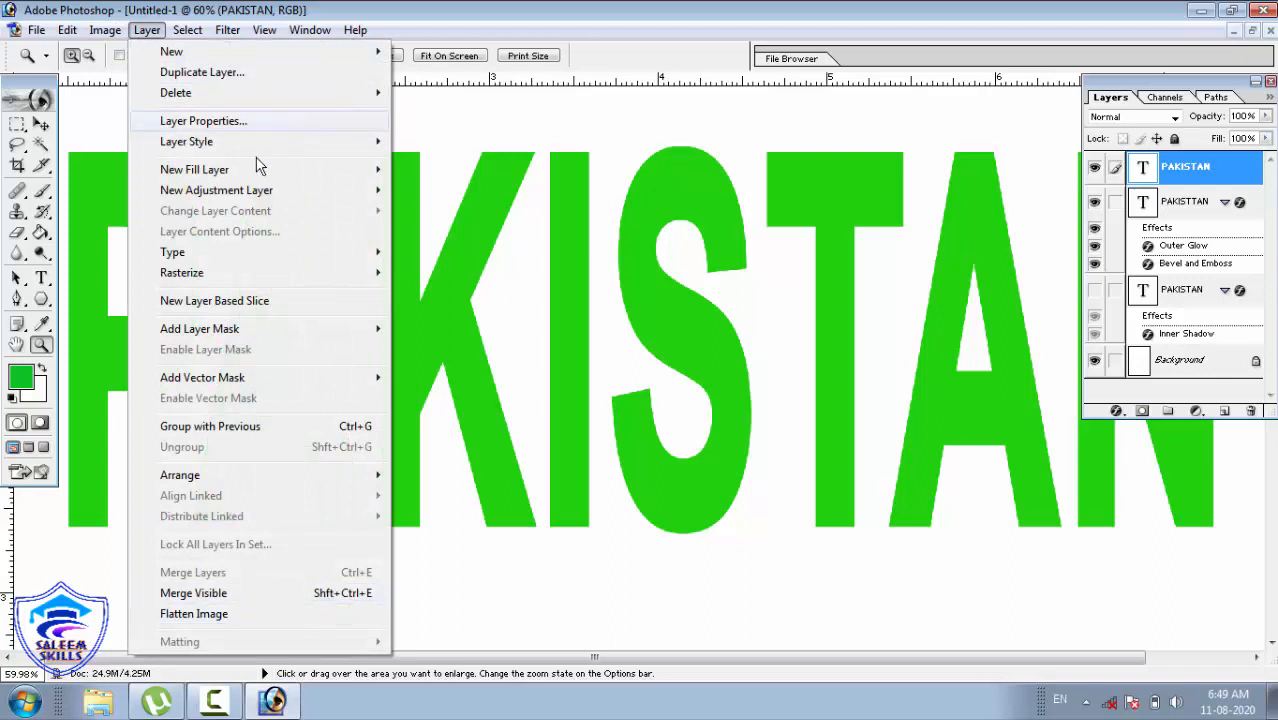
{"action": "mouse_move", "coordinate": [255, 148]}
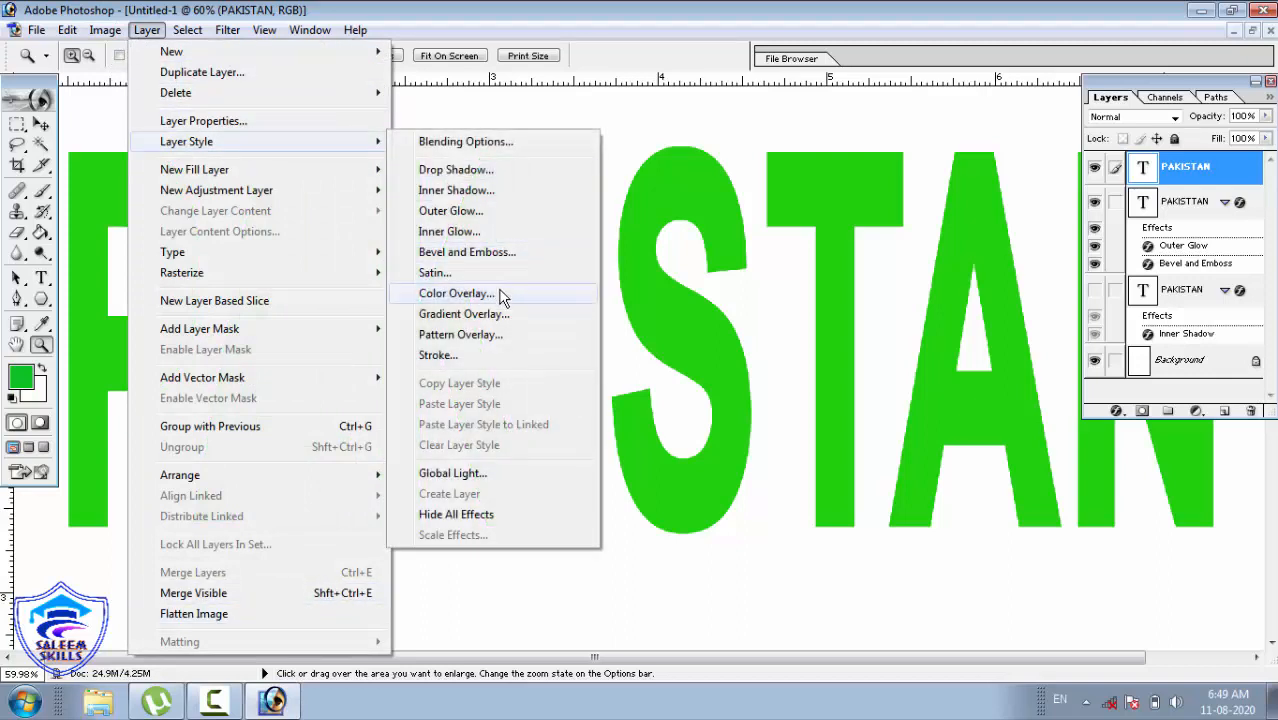
{"action": "left_click", "coordinate": [494, 318]}
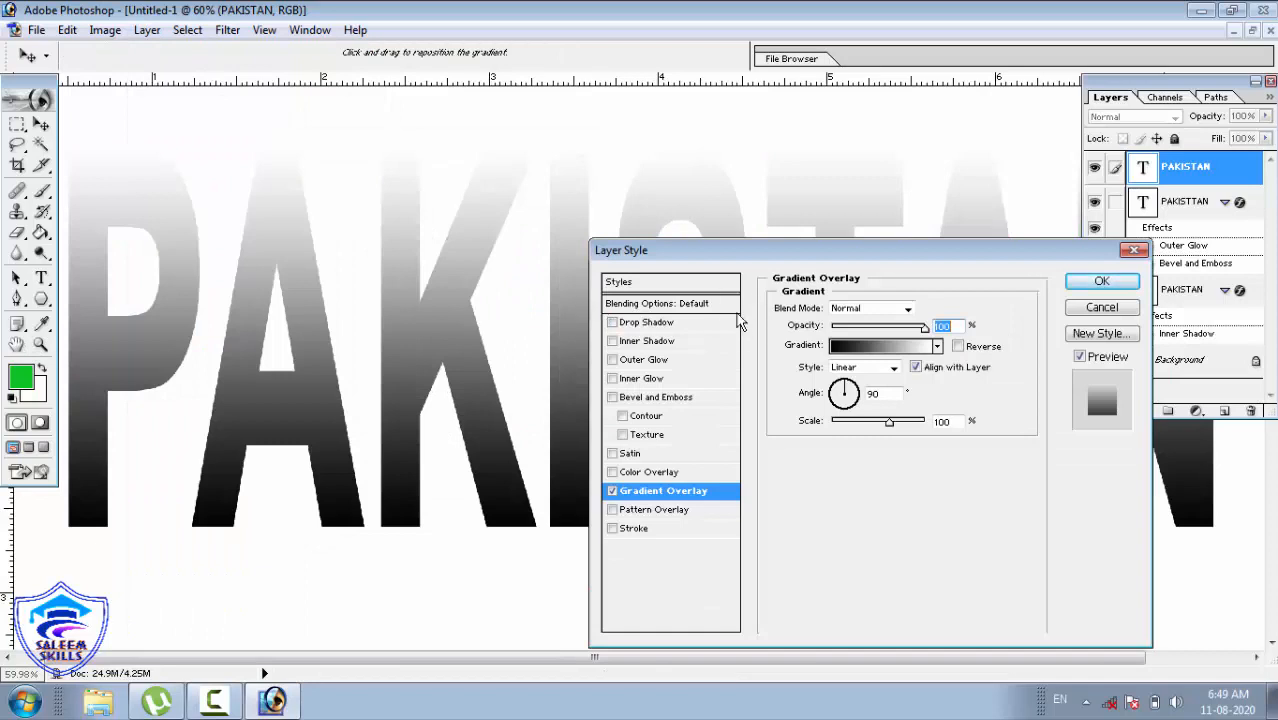
Step: Try the Red, Green and Violet, Orange gradient presets on the overlay, and apply the Spectrum preset
{"action": "left_click", "coordinate": [892, 345]}
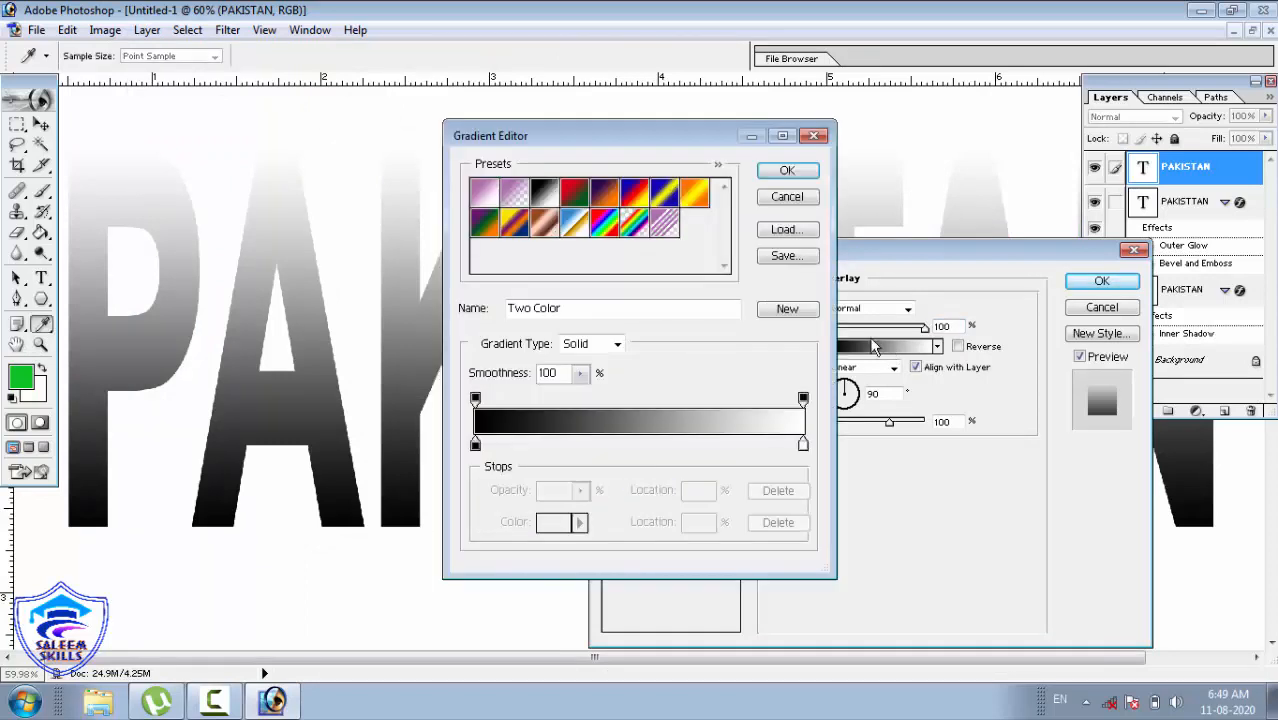
{"action": "left_click", "coordinate": [578, 203]}
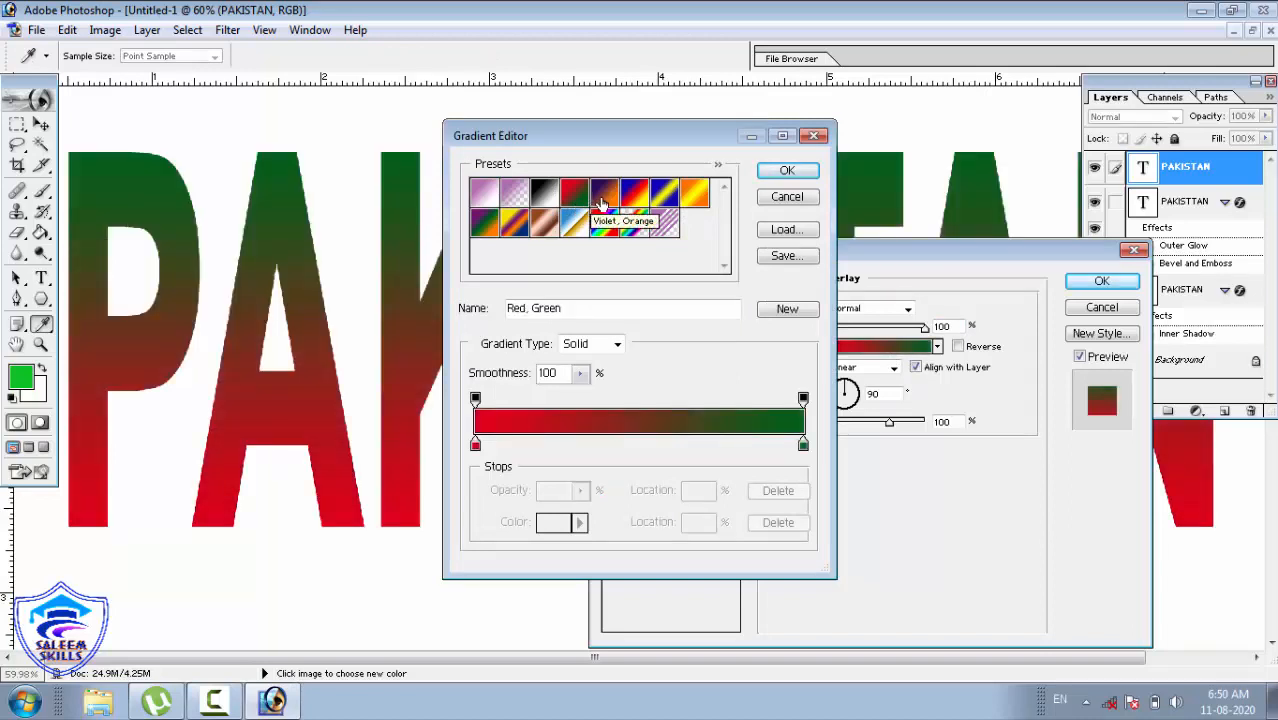
{"action": "left_click", "coordinate": [605, 203]}
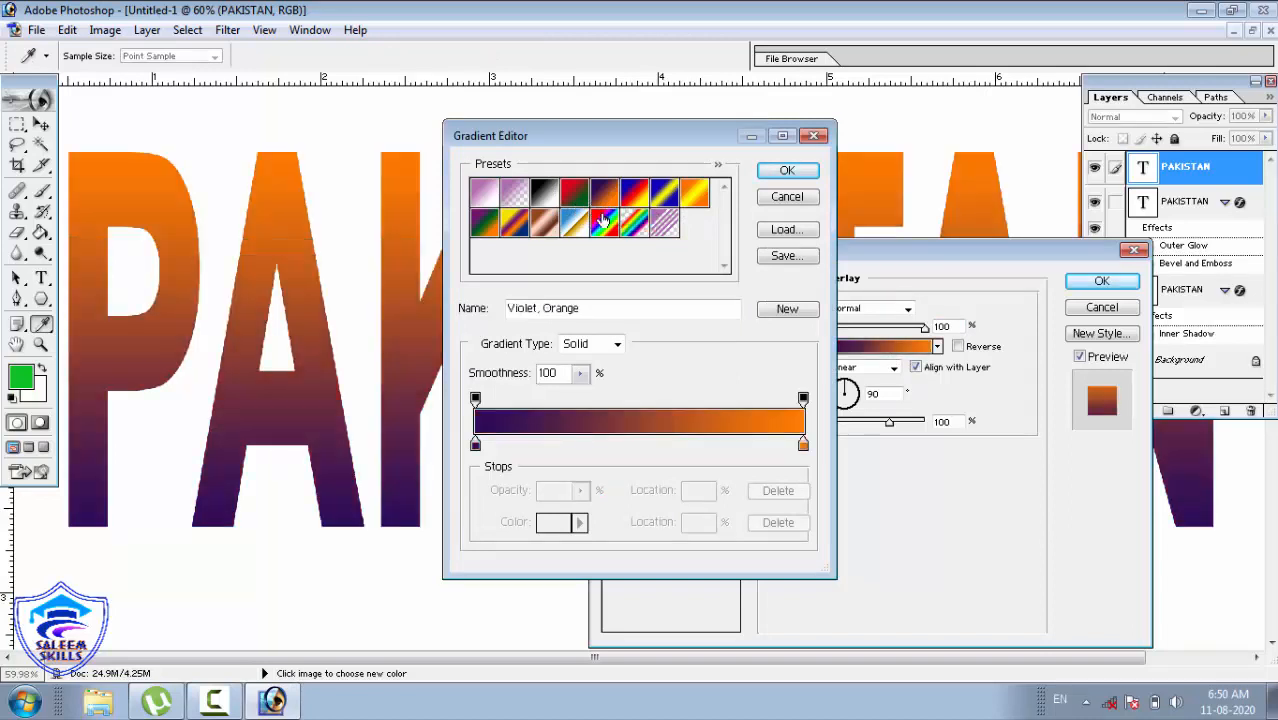
{"action": "double_click", "coordinate": [603, 220]}
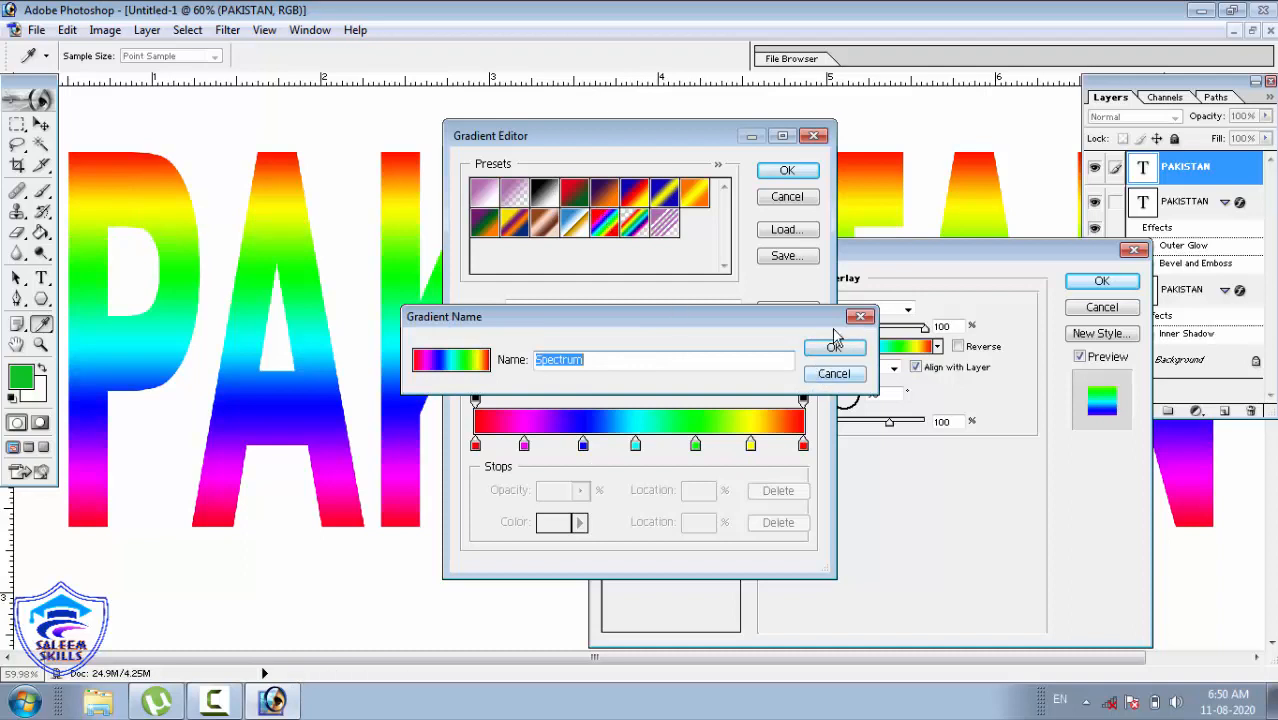
{"action": "left_click", "coordinate": [830, 353]}
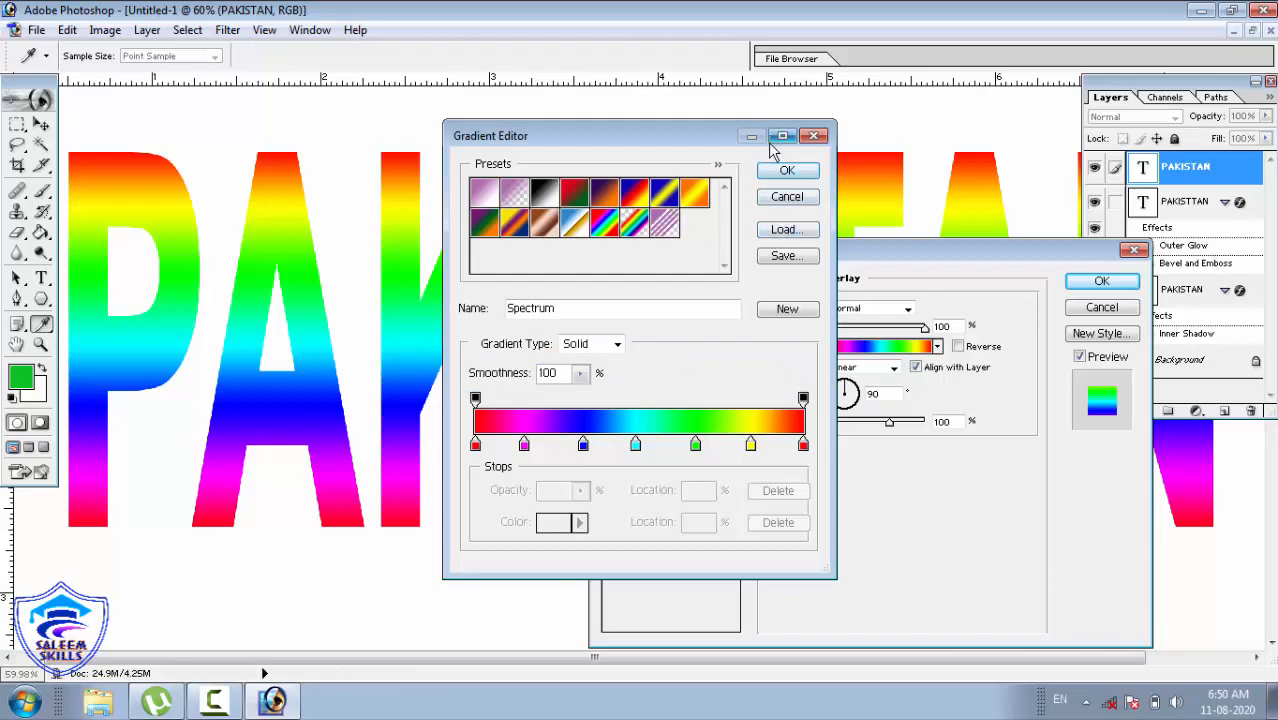
{"action": "left_click", "coordinate": [779, 171]}
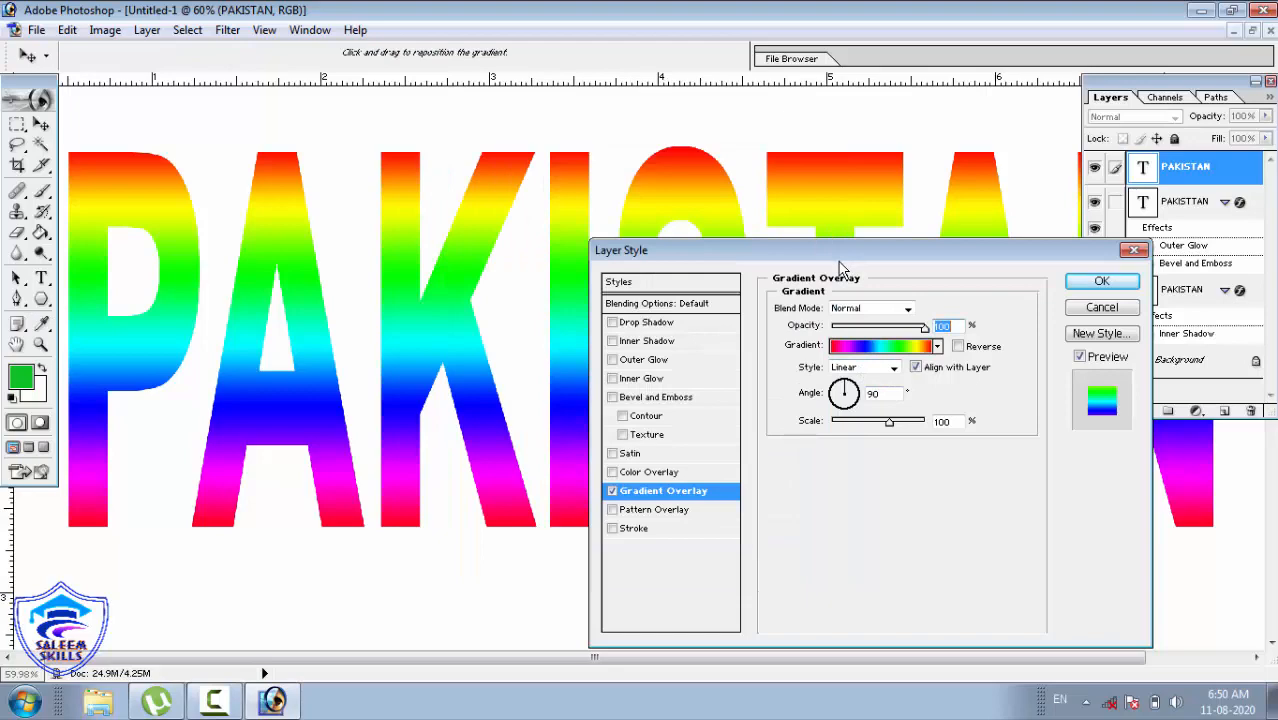
Step: Set the Gradient Overlay's scale to 96% and its angle to -38°
{"action": "left_click_drag", "start_coordinate": [978, 252], "coordinate": [1175, 165]}
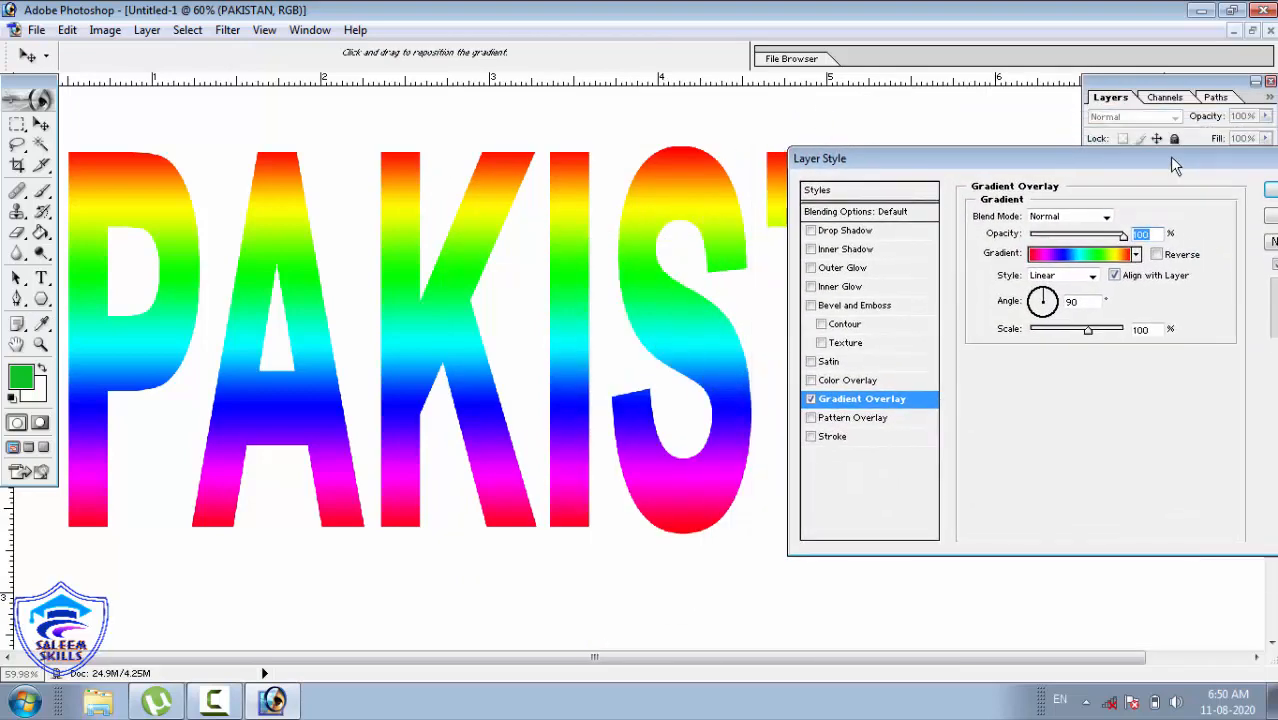
{"action": "mouse_move", "coordinate": [1088, 332]}
{"action": "left_mouse_down"}
{"action": "mouse_move", "coordinate": [1135, 332]}
{"action": "mouse_move", "coordinate": [1027, 338]}
{"action": "mouse_move", "coordinate": [1110, 336]}
{"action": "mouse_move", "coordinate": [1083, 337]}
{"action": "left_mouse_up"}
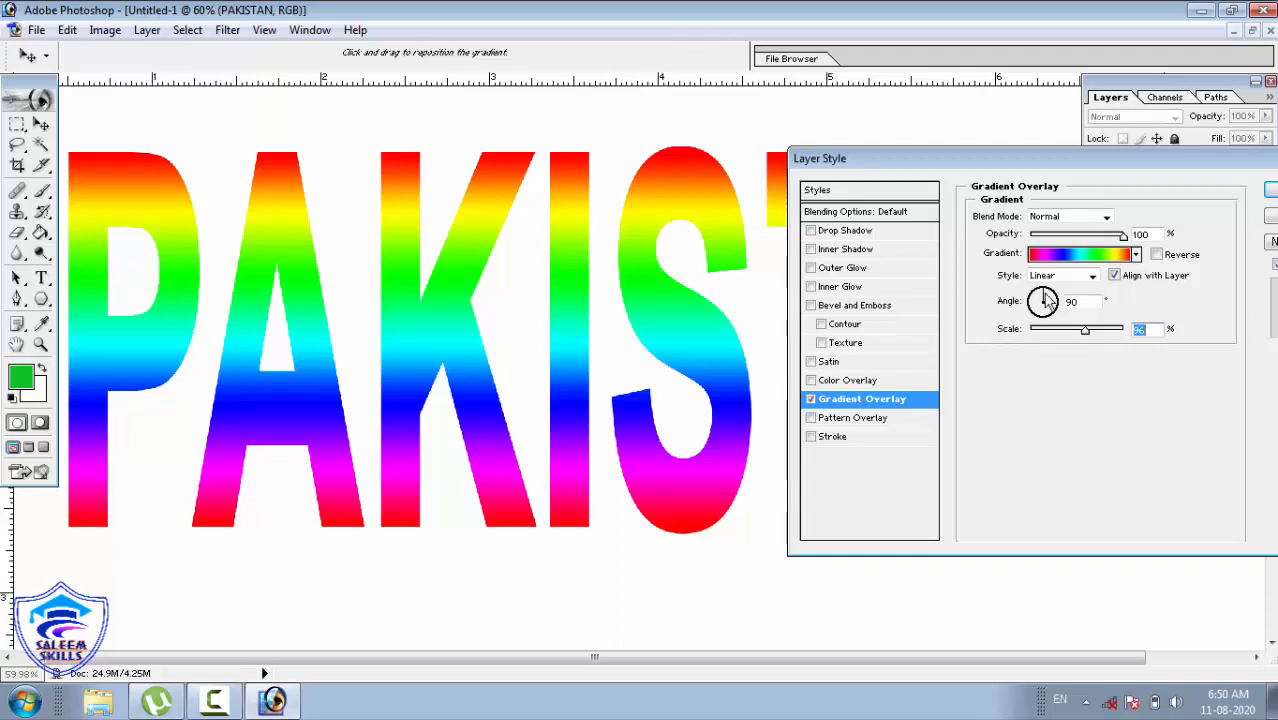
{"action": "left_click_drag", "start_coordinate": [1048, 302], "coordinate": [1058, 318]}
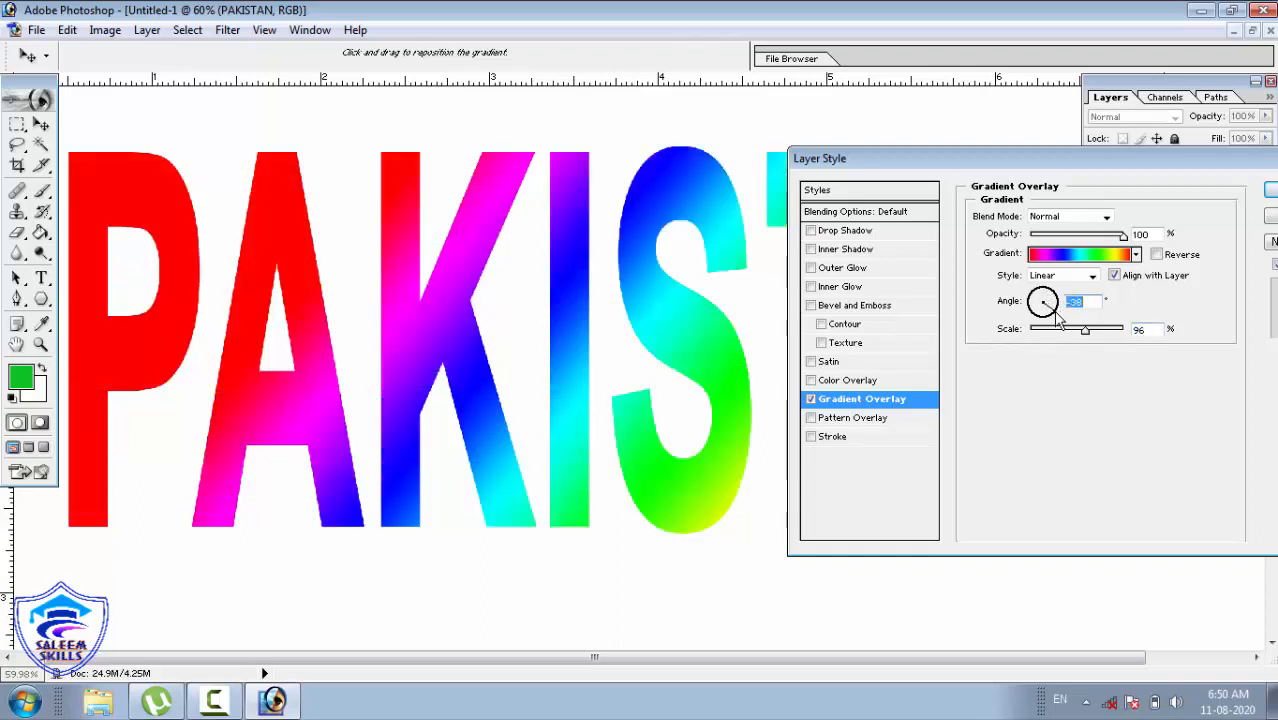
Step: Try the Darken blend mode on the Gradient Overlay, restore Normal, and apply the layer style
{"action": "left_click", "coordinate": [1068, 218]}
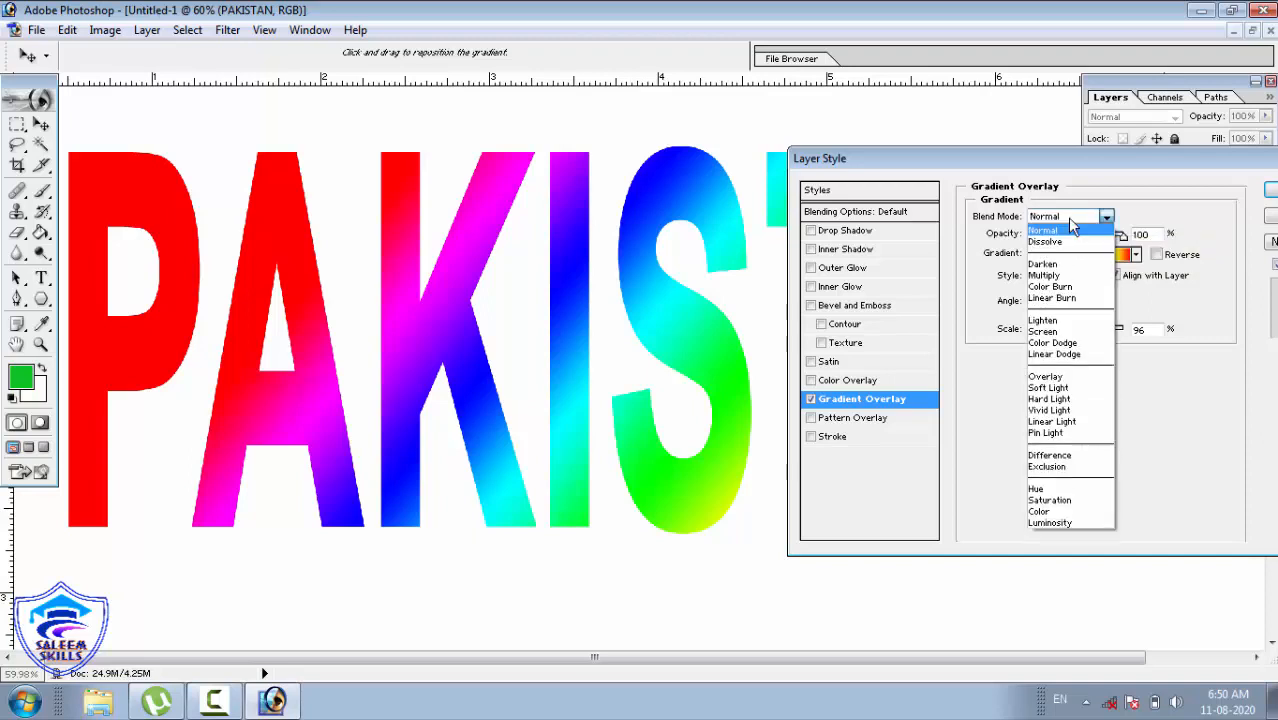
{"action": "left_click", "coordinate": [1050, 264]}
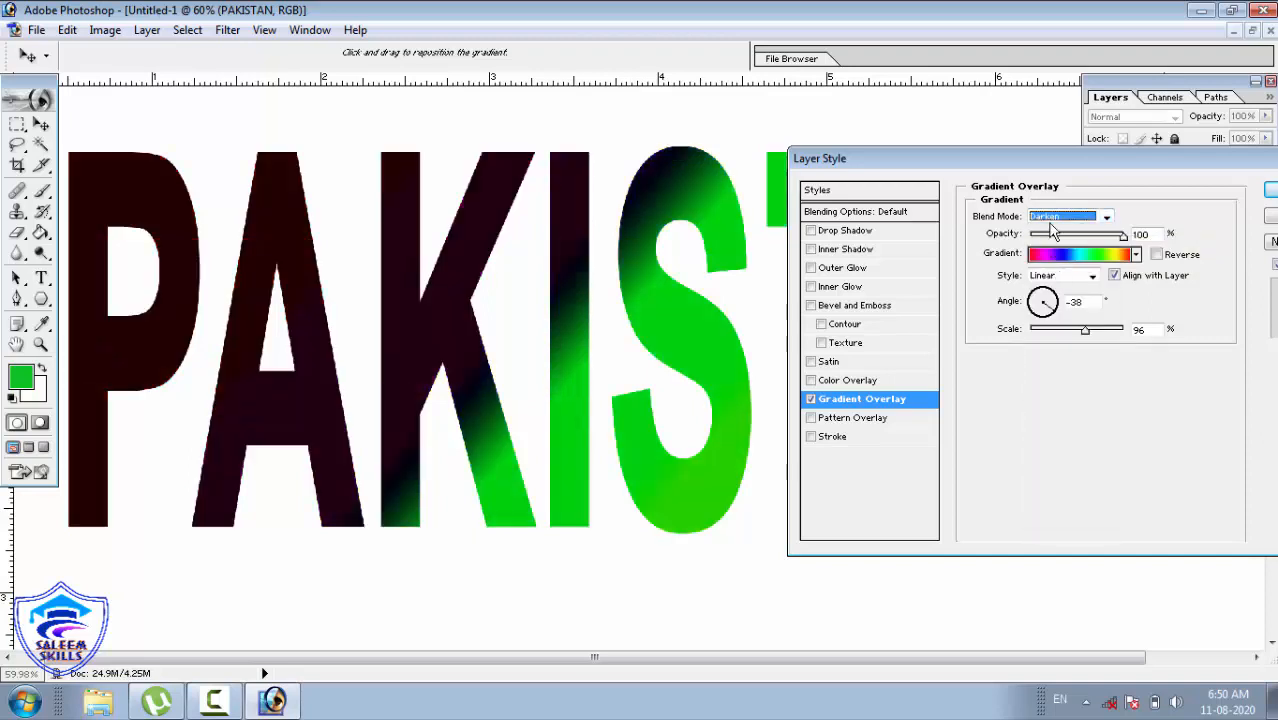
{"action": "left_click", "coordinate": [1053, 218]}
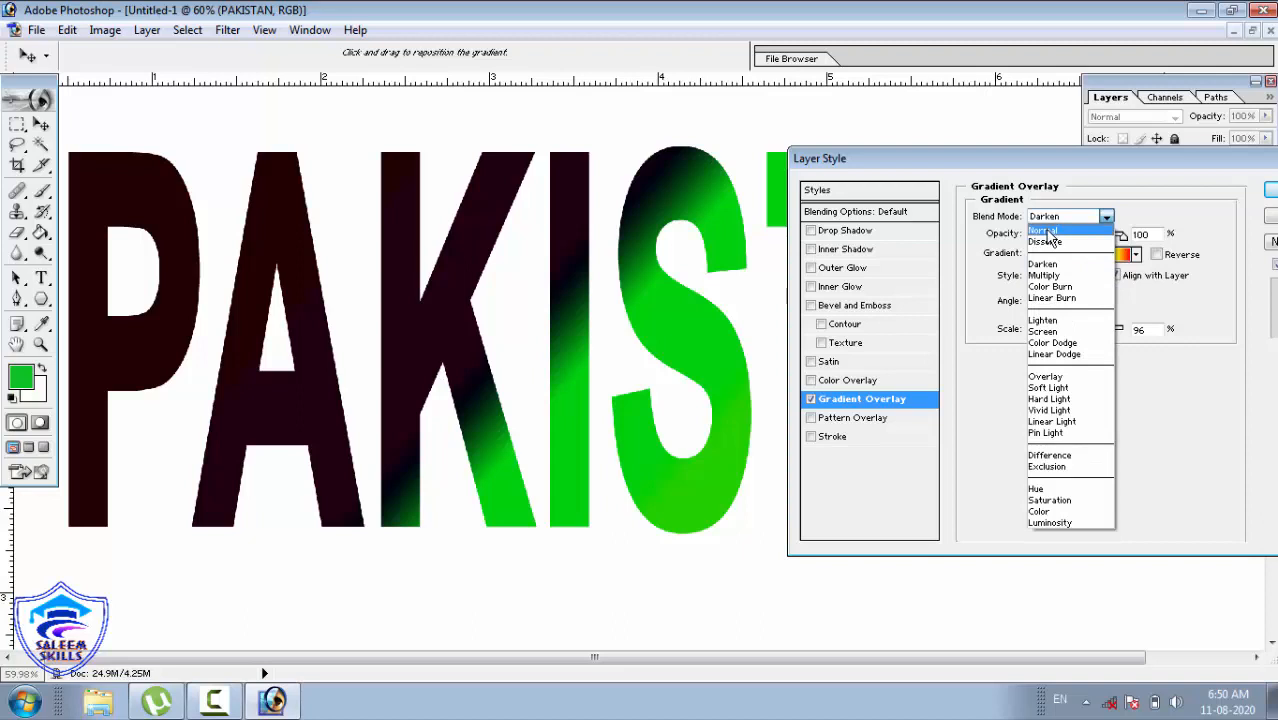
{"action": "left_click", "coordinate": [1046, 231]}
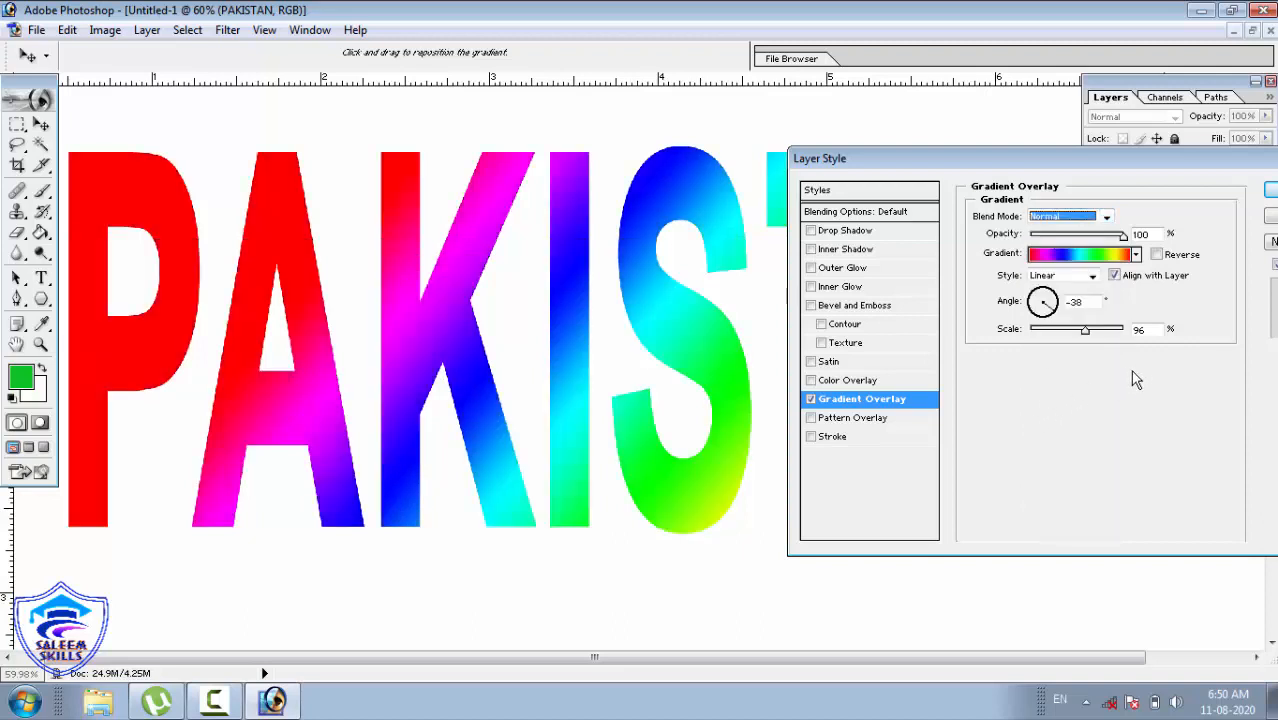
{"action": "left_click_drag", "start_coordinate": [1148, 165], "coordinate": [992, 180]}
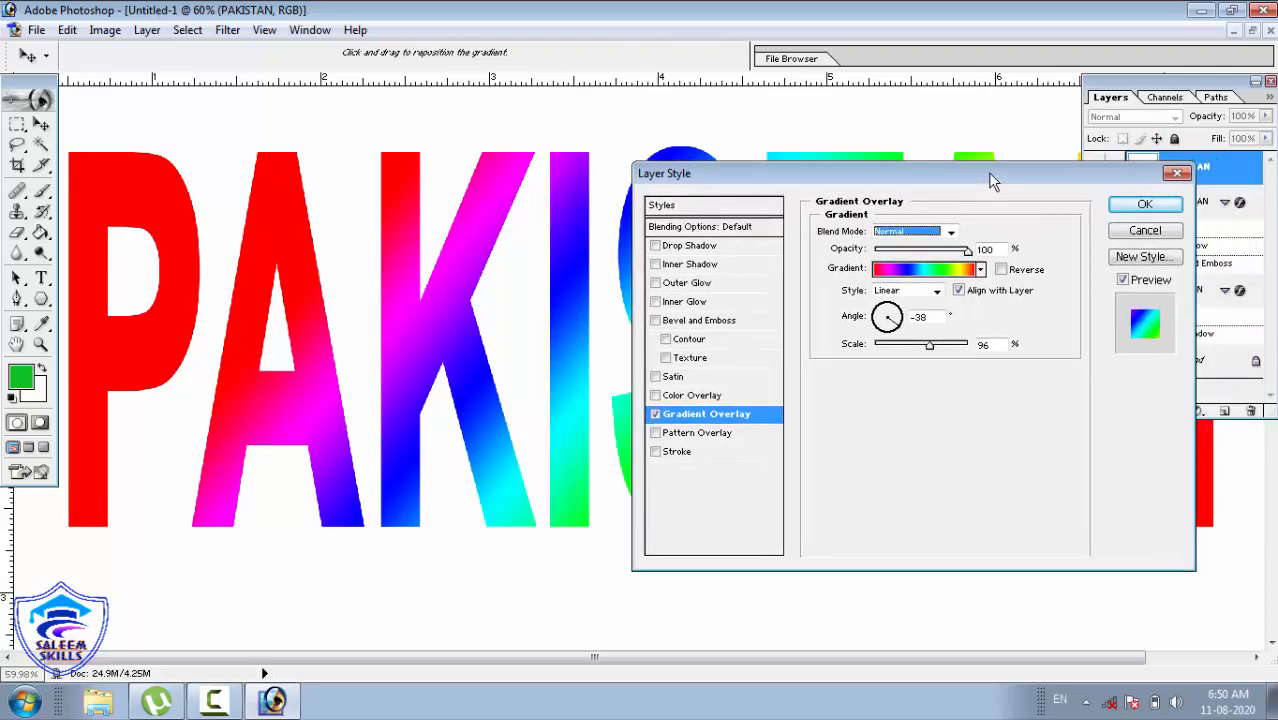
{"action": "left_click", "coordinate": [1144, 205]}
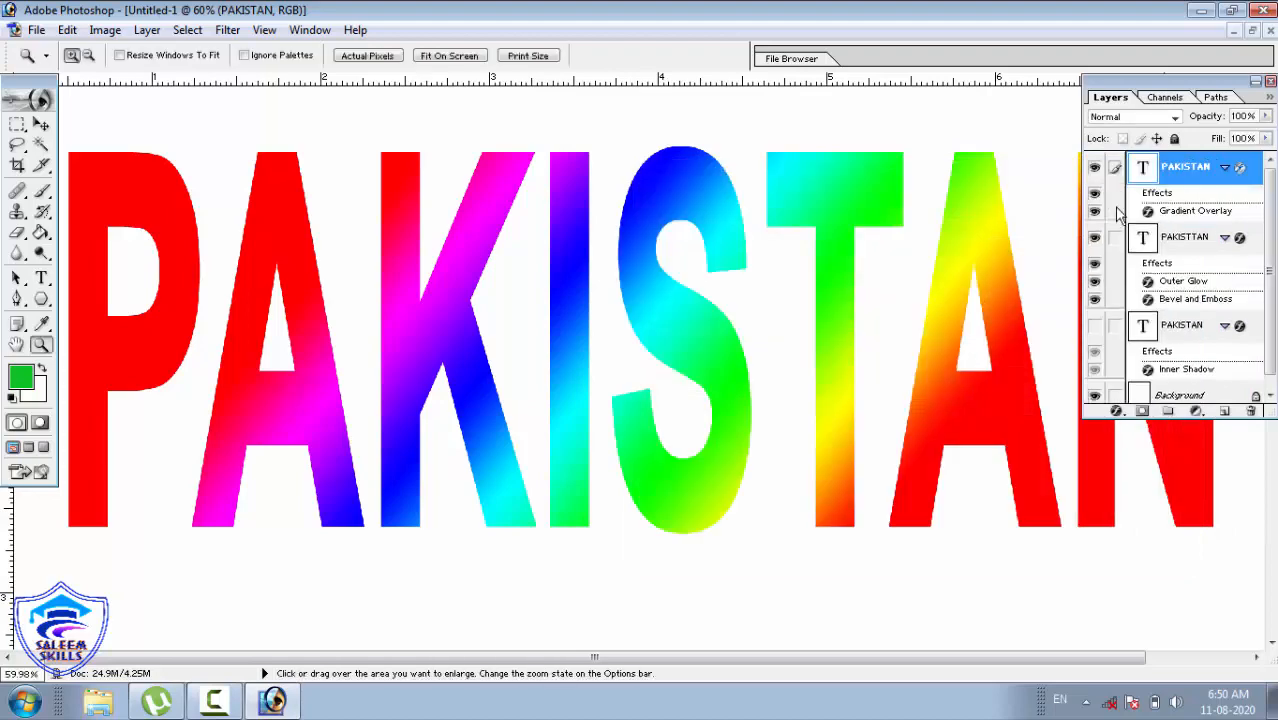
Step: Add a Pattern Overlay over the text's gradient, try the orange pattern, and apply the gray metallic one
{"action": "left_click", "coordinate": [147, 30]}
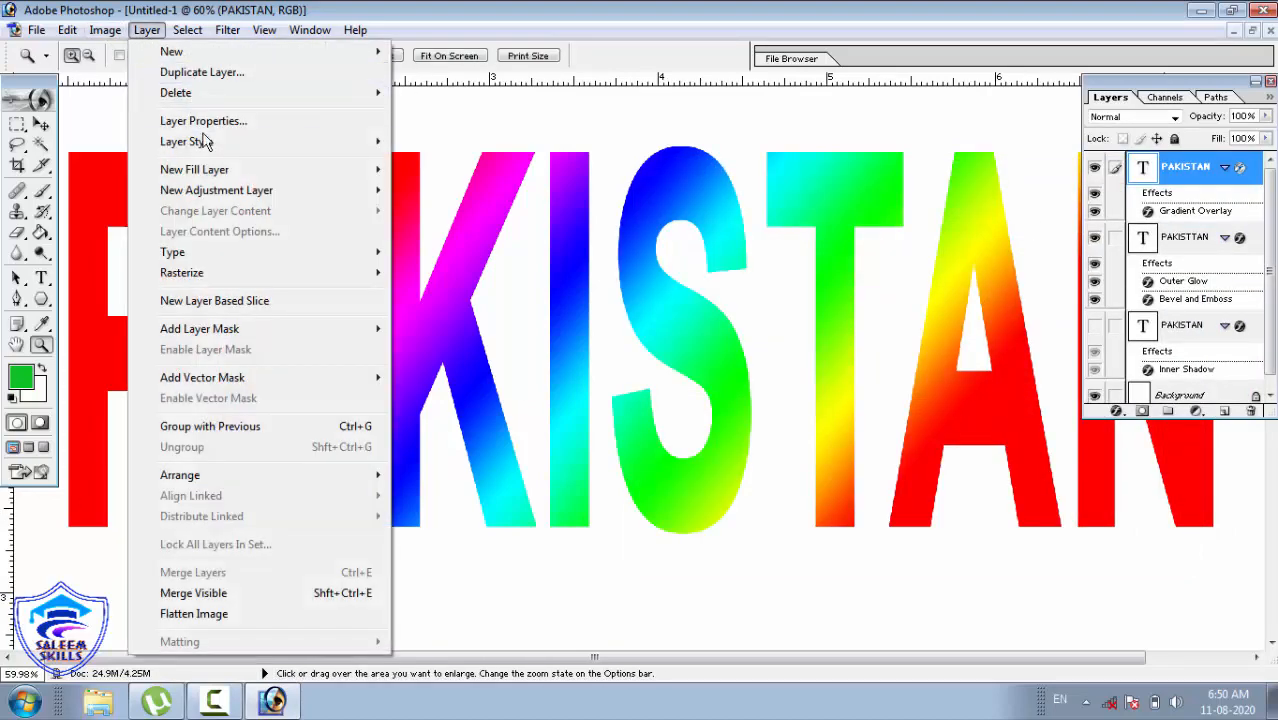
{"action": "mouse_move", "coordinate": [215, 170]}
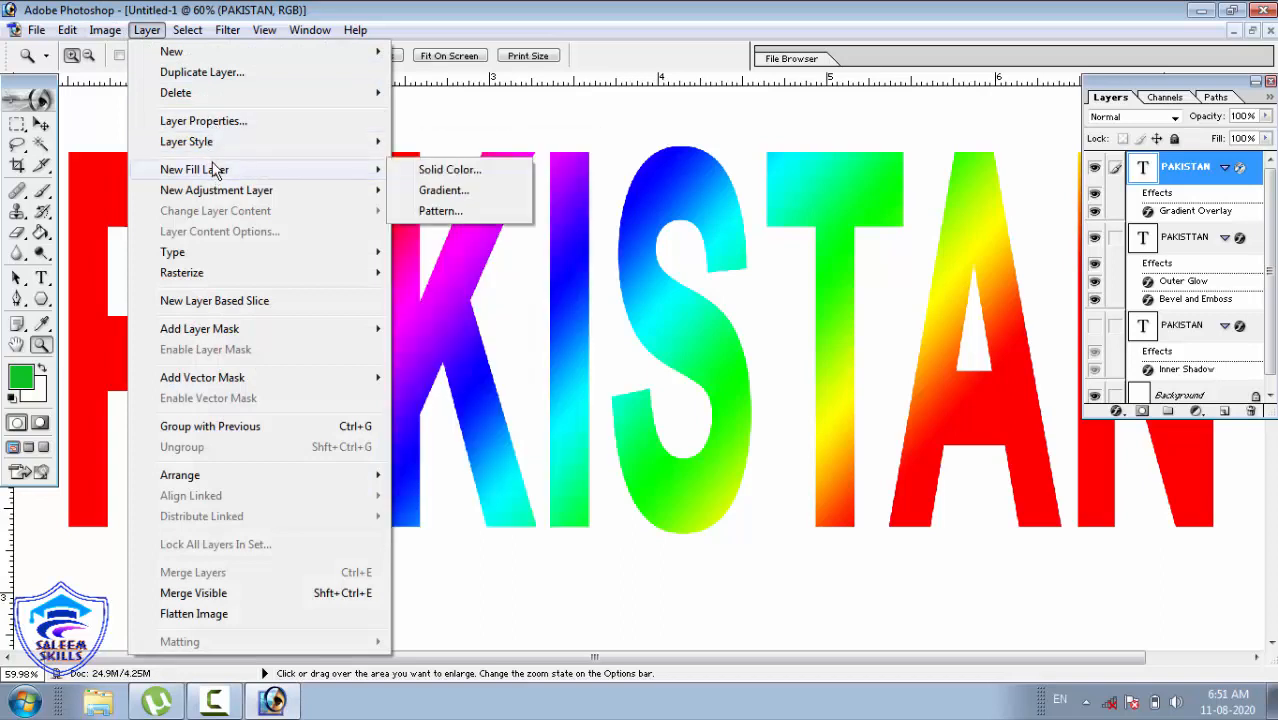
{"action": "mouse_move", "coordinate": [215, 148]}
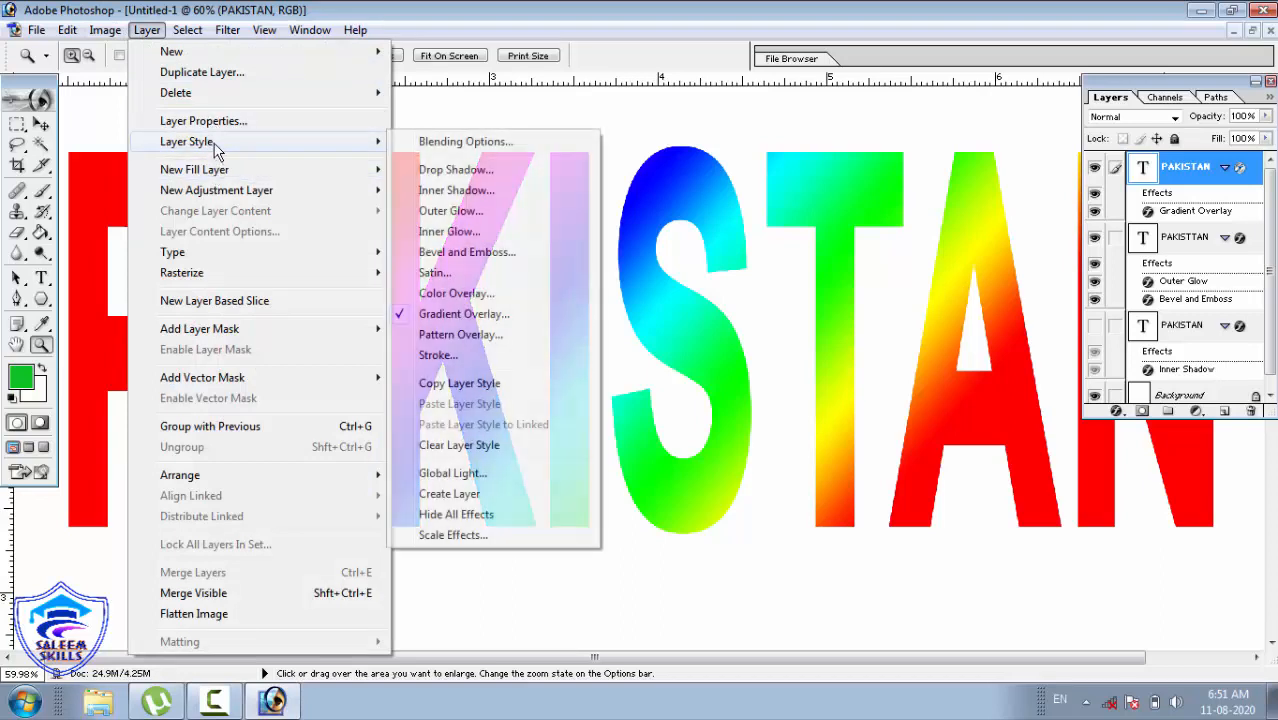
{"action": "left_click", "coordinate": [460, 335]}
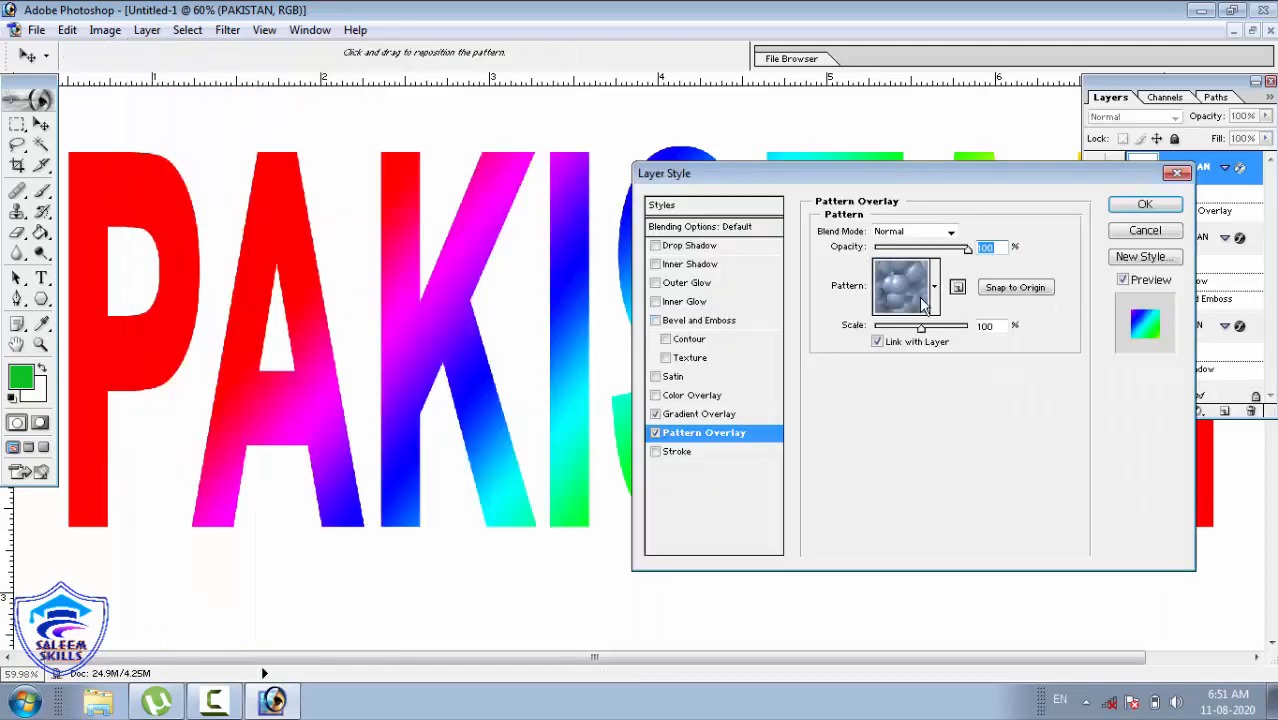
{"action": "left_click", "coordinate": [933, 299]}
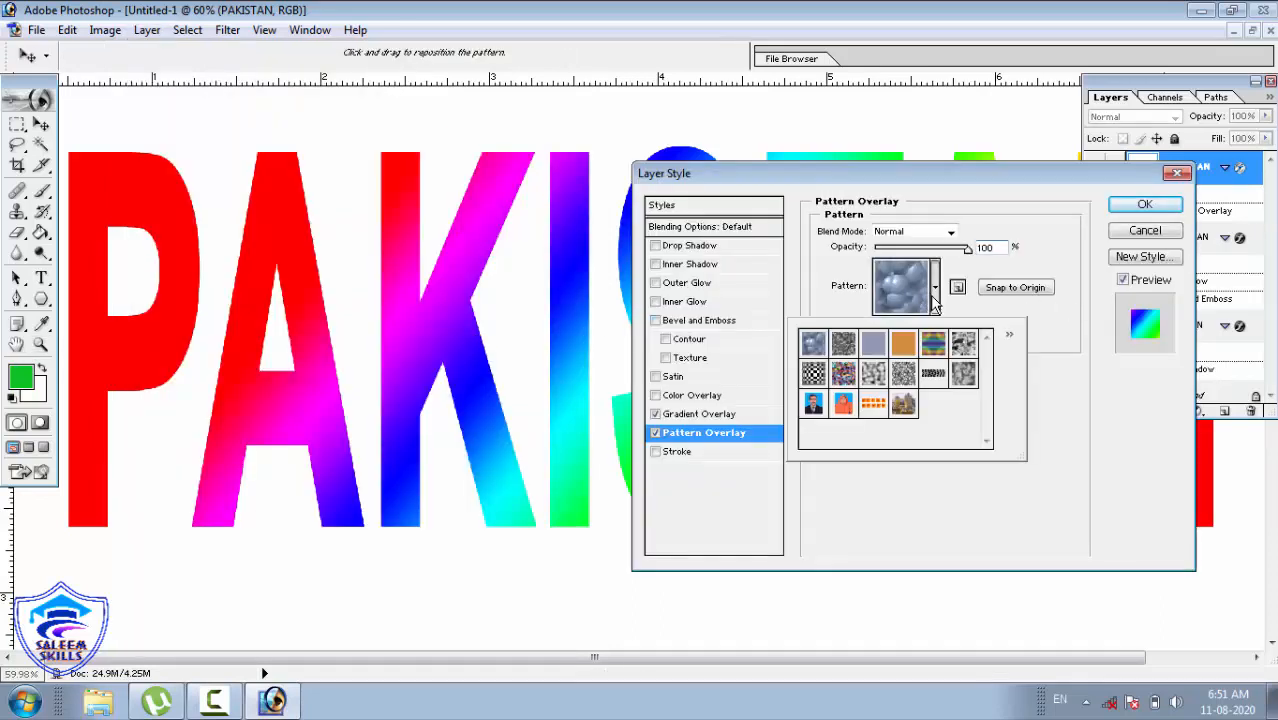
{"action": "left_click", "coordinate": [901, 344]}
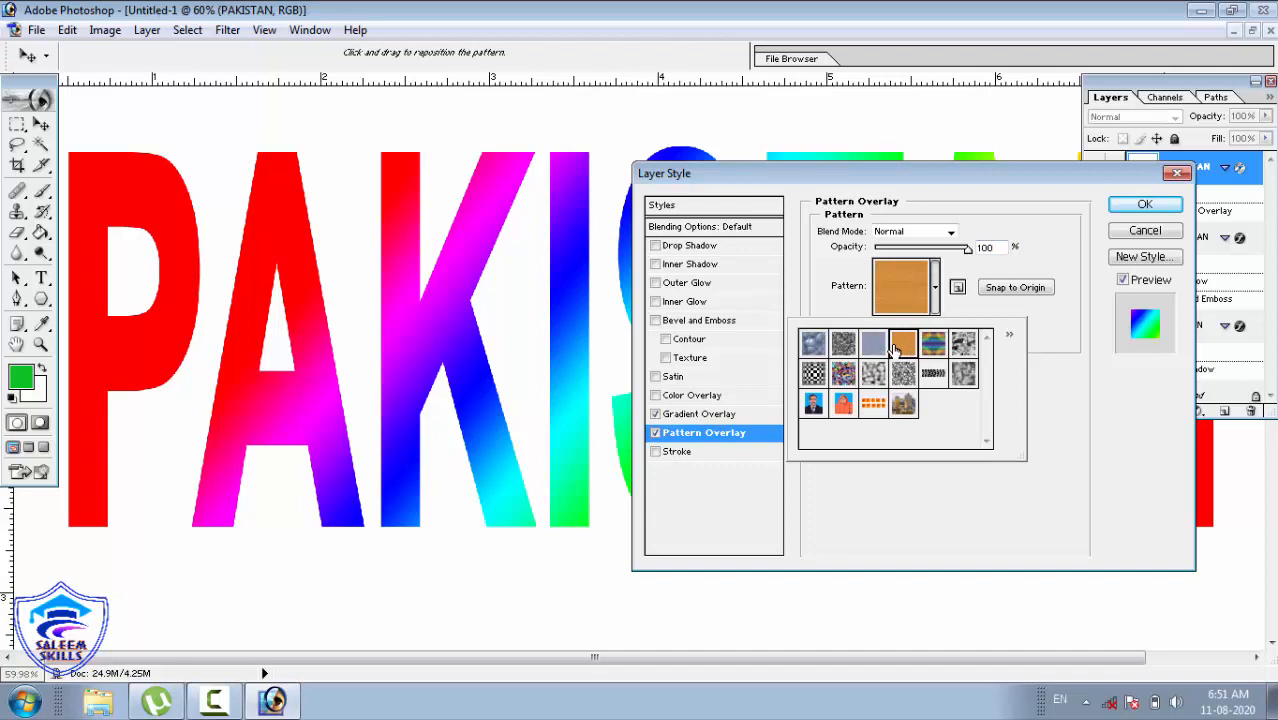
{"action": "left_click", "coordinate": [963, 344]}
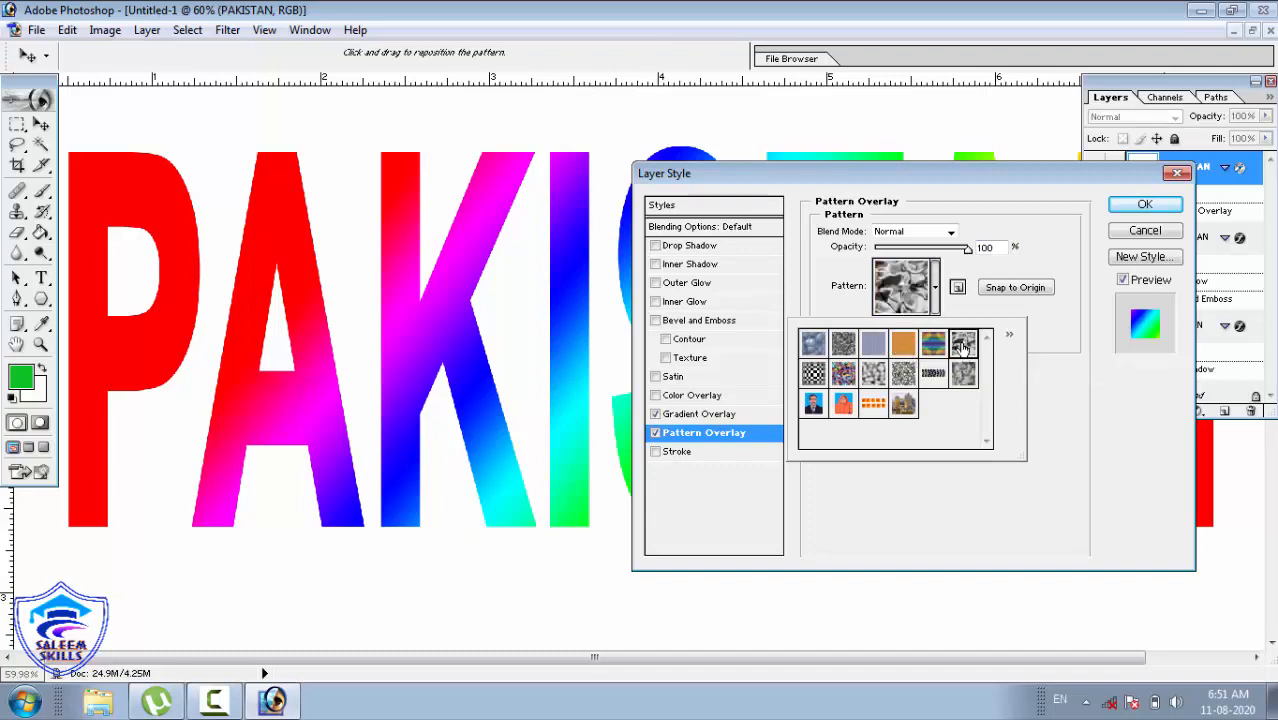
{"action": "left_click", "coordinate": [1144, 204]}
Step: Undo the Pattern Overlay and the Gradient Overlay on the large PAKISTAN text
{"action": "key", "text": "z"}
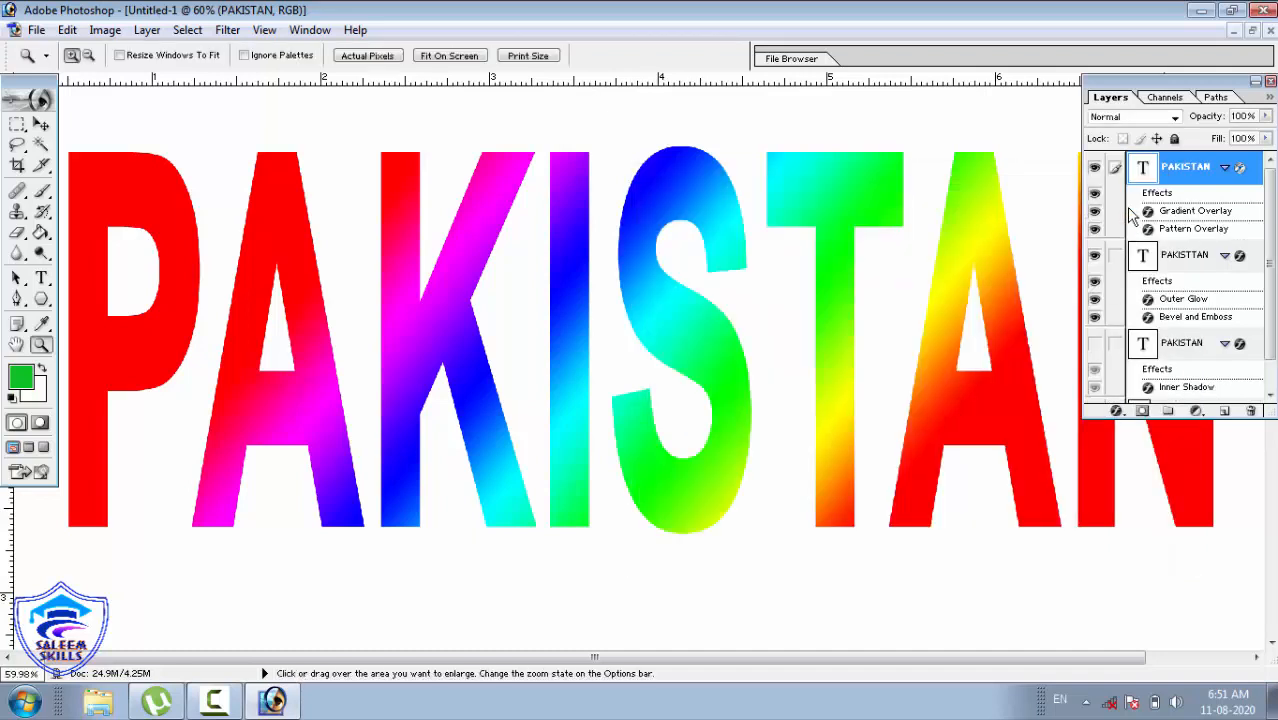
{"action": "key", "text": "ctrl+alt+z"}
{"action": "key", "text": "ctrl+alt+z"}
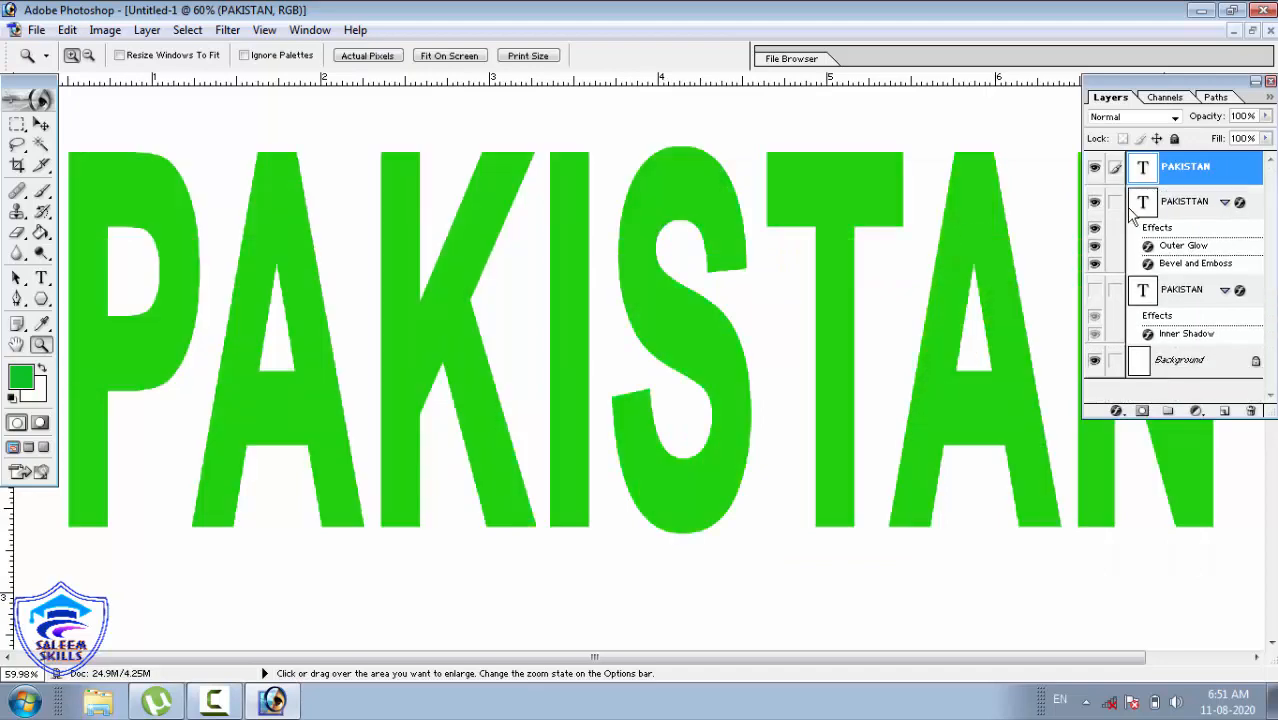
Step: Add a Pattern Overlay to the plain green PAKISTAN text using the black and white checkered pattern
{"action": "left_click", "coordinate": [147, 30]}
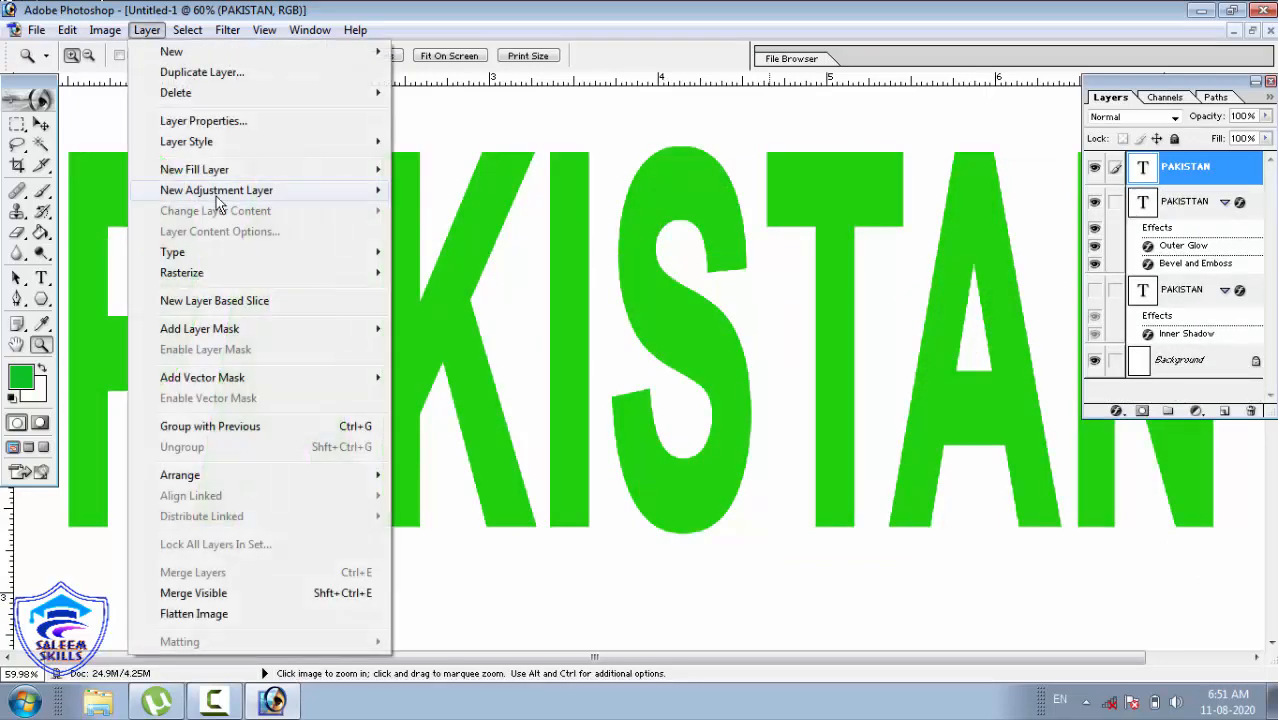
{"action": "mouse_move", "coordinate": [225, 152]}
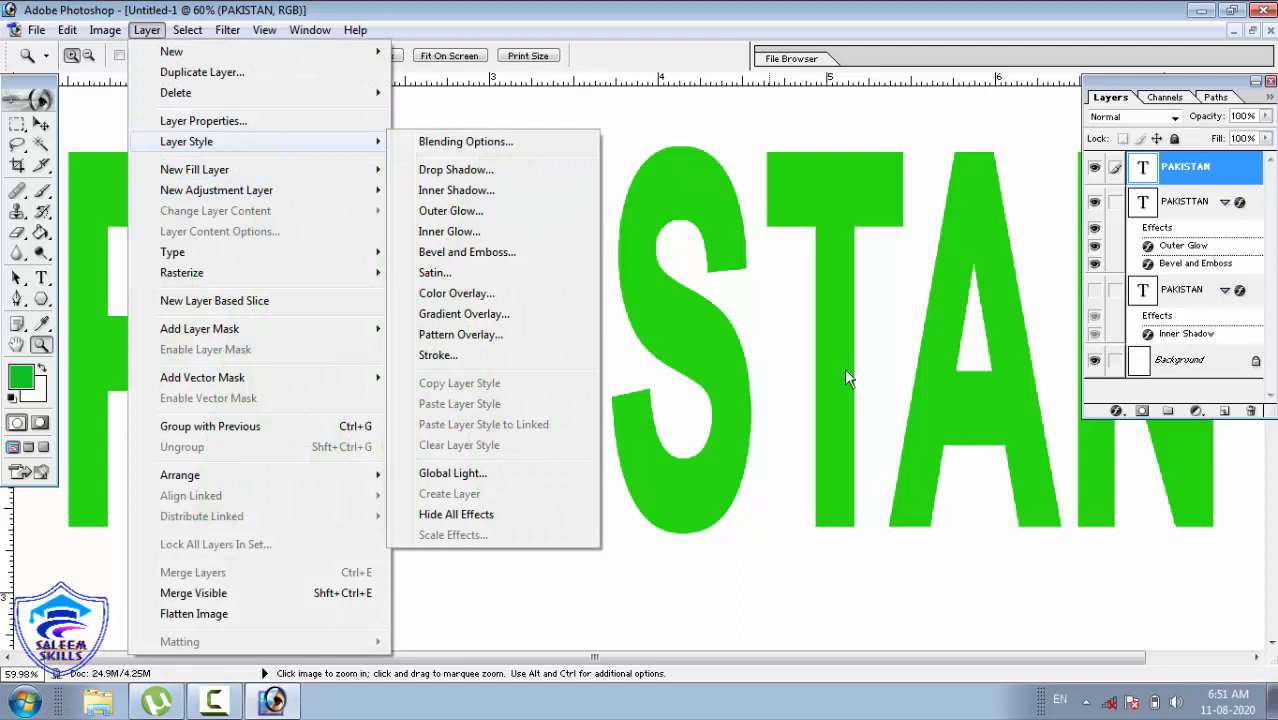
{"action": "left_click", "coordinate": [517, 336]}
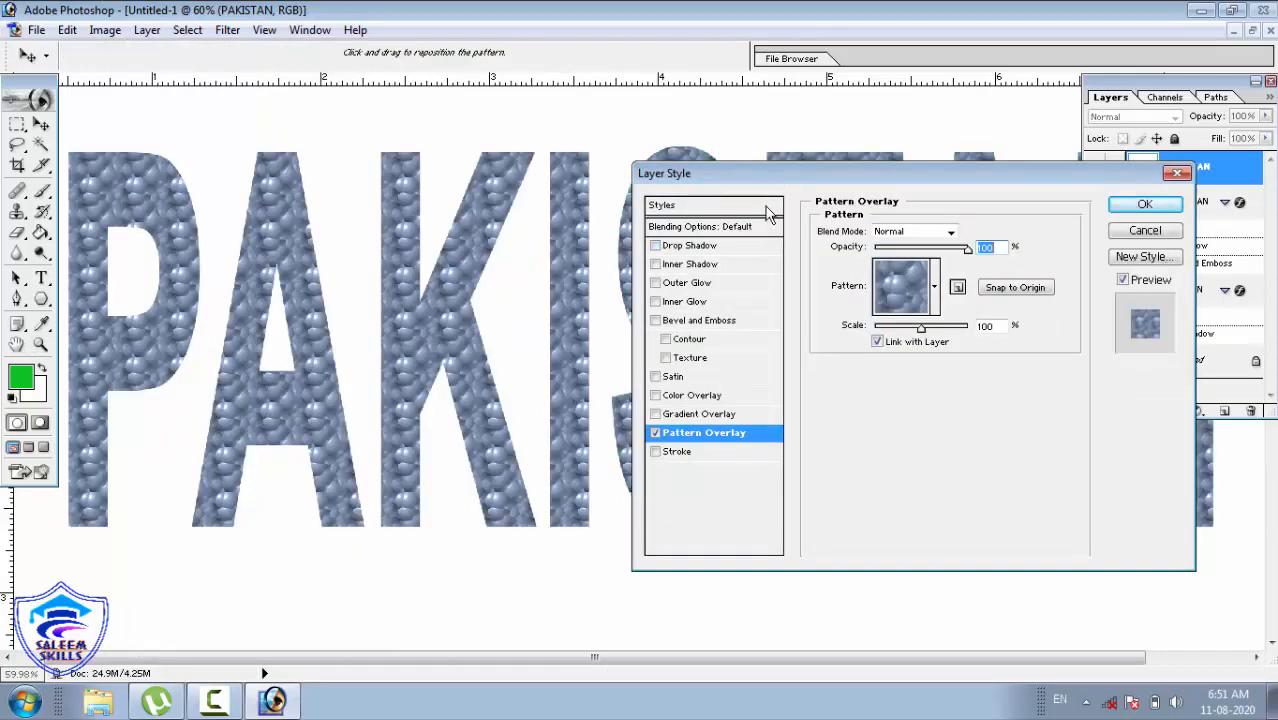
{"action": "left_click", "coordinate": [936, 305]}
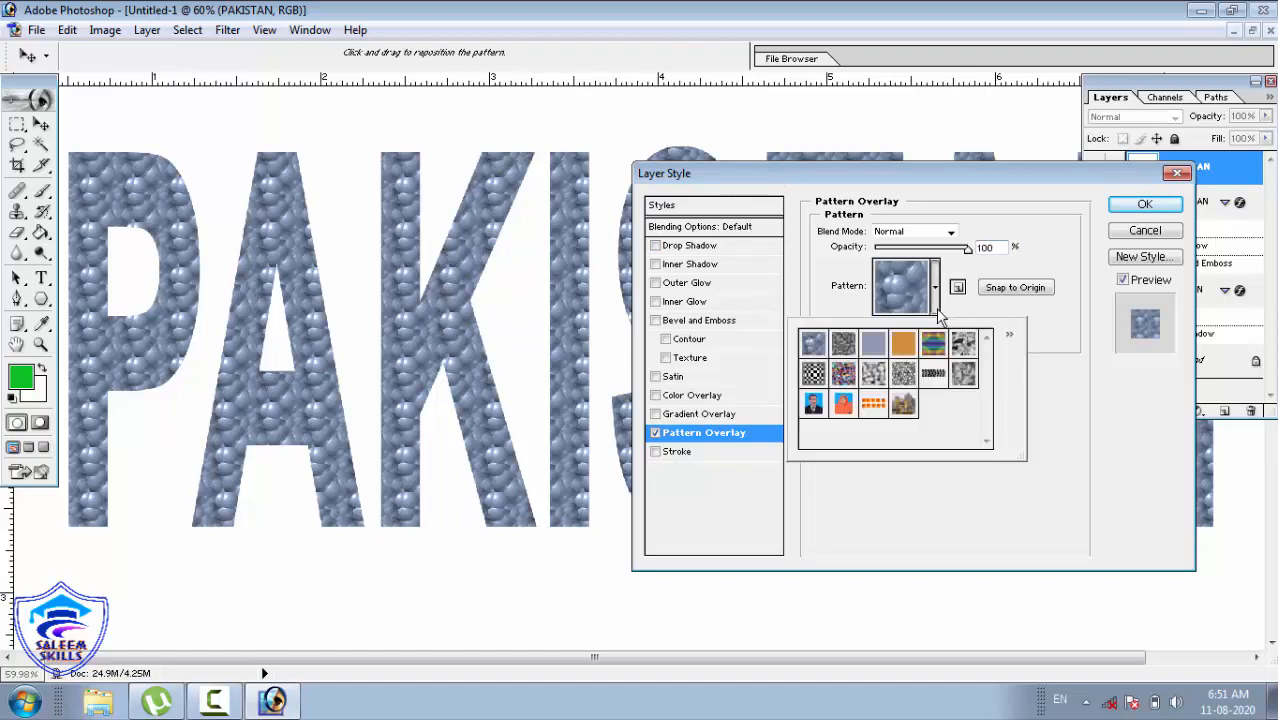
{"action": "left_click", "coordinate": [812, 373]}
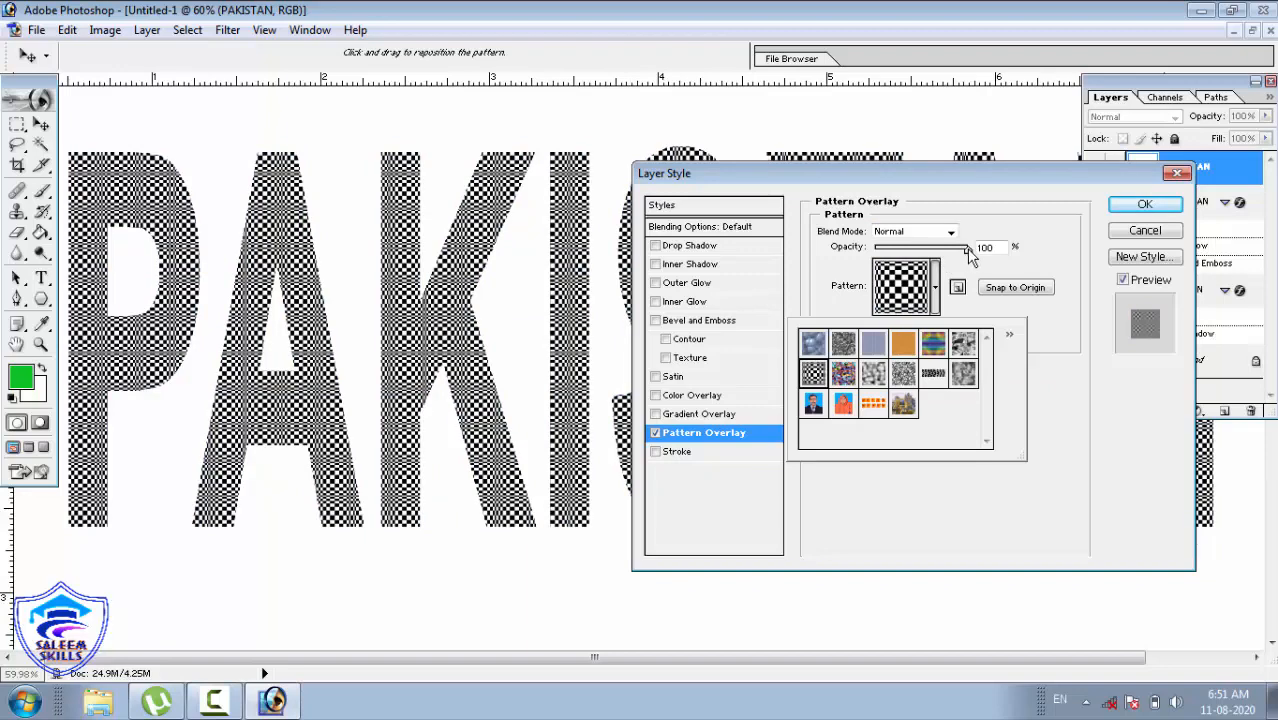
Step: Try a Pattern Overlay opacity of 9%, return it to 100%, and apply the layer style
{"action": "left_click", "coordinate": [885, 250]}
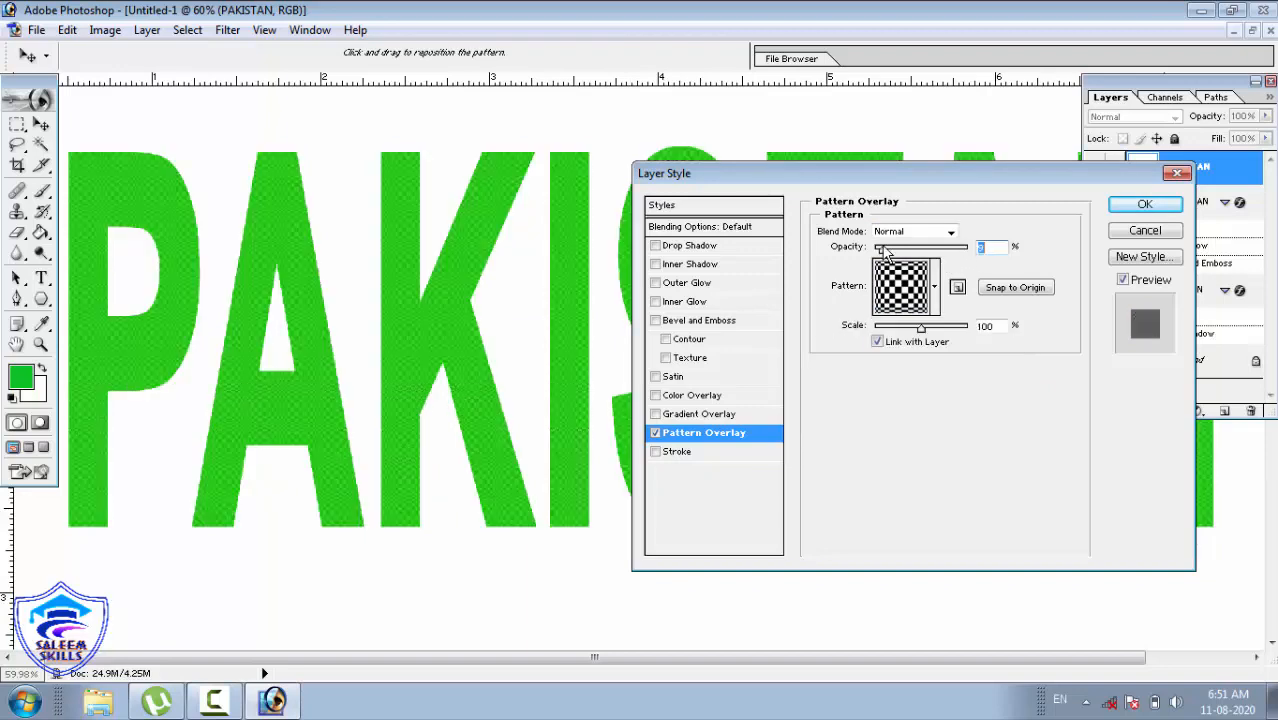
{"action": "left_click_drag", "start_coordinate": [891, 251], "coordinate": [1030, 239]}
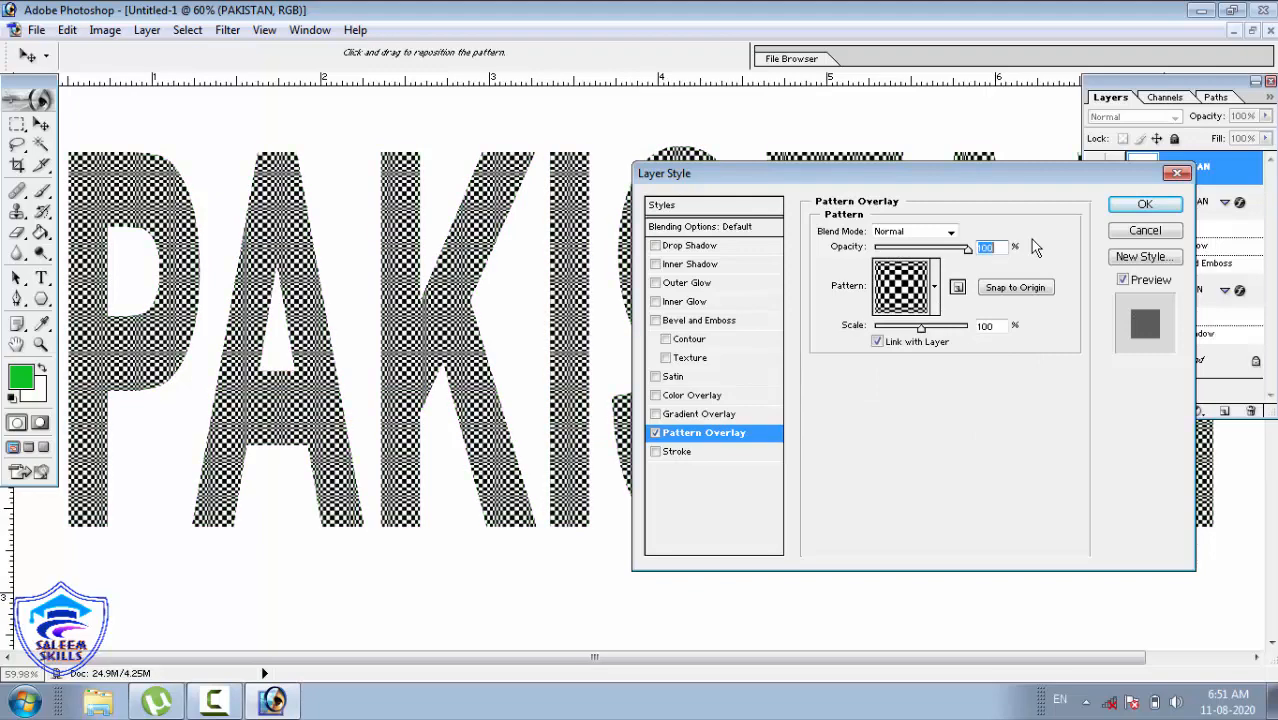
{"action": "left_click", "coordinate": [1144, 206]}
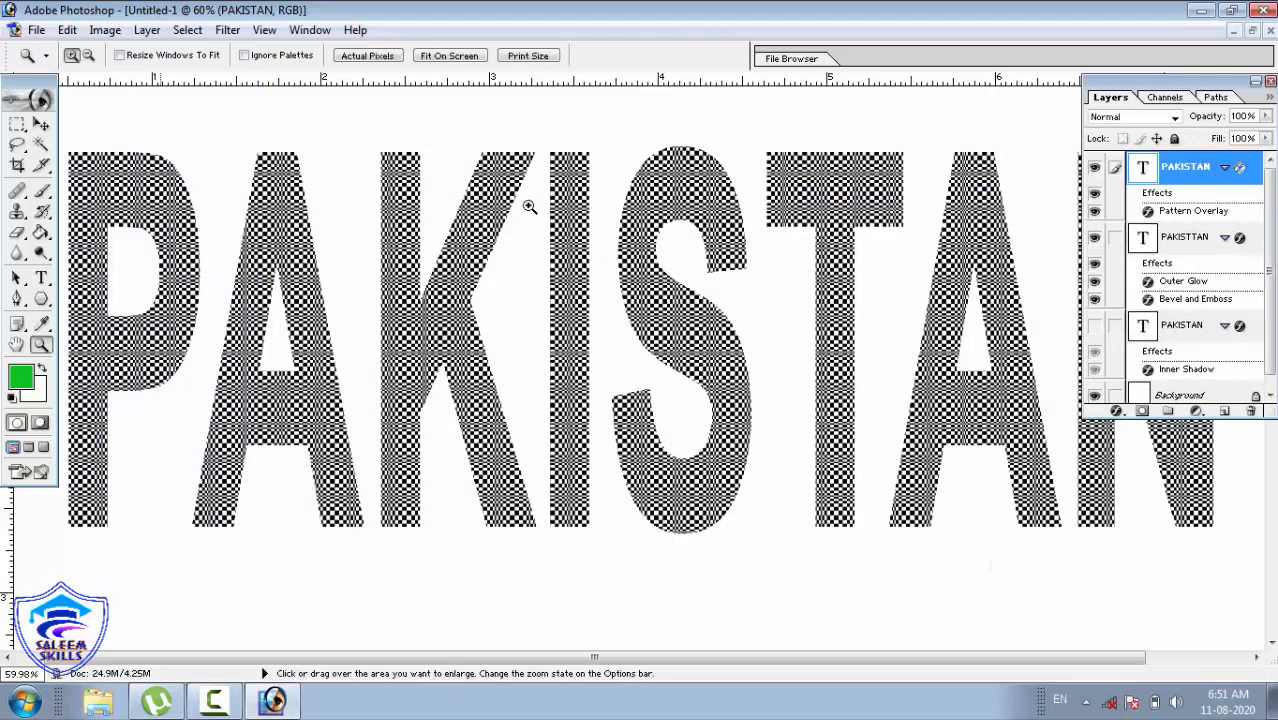
{"action": "left_click", "coordinate": [147, 30]}
{"action": "mouse_move", "coordinate": [187, 29]}
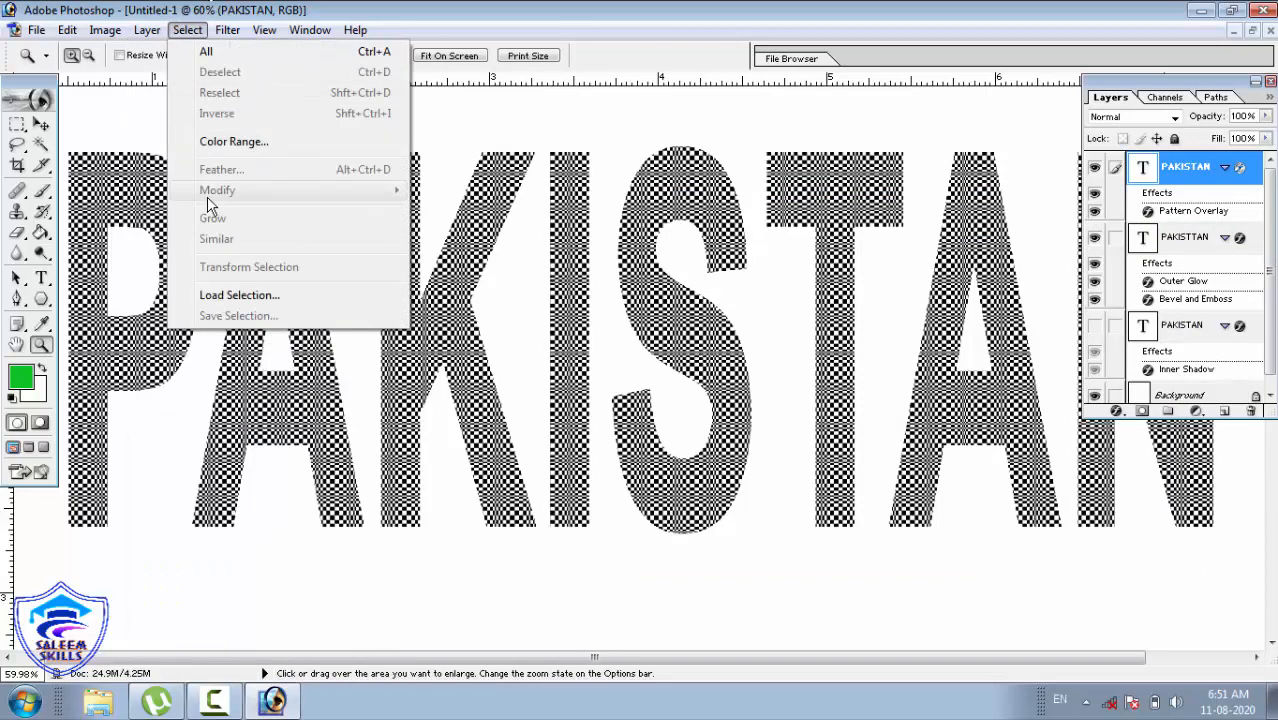
{"action": "mouse_move", "coordinate": [180, 150]}
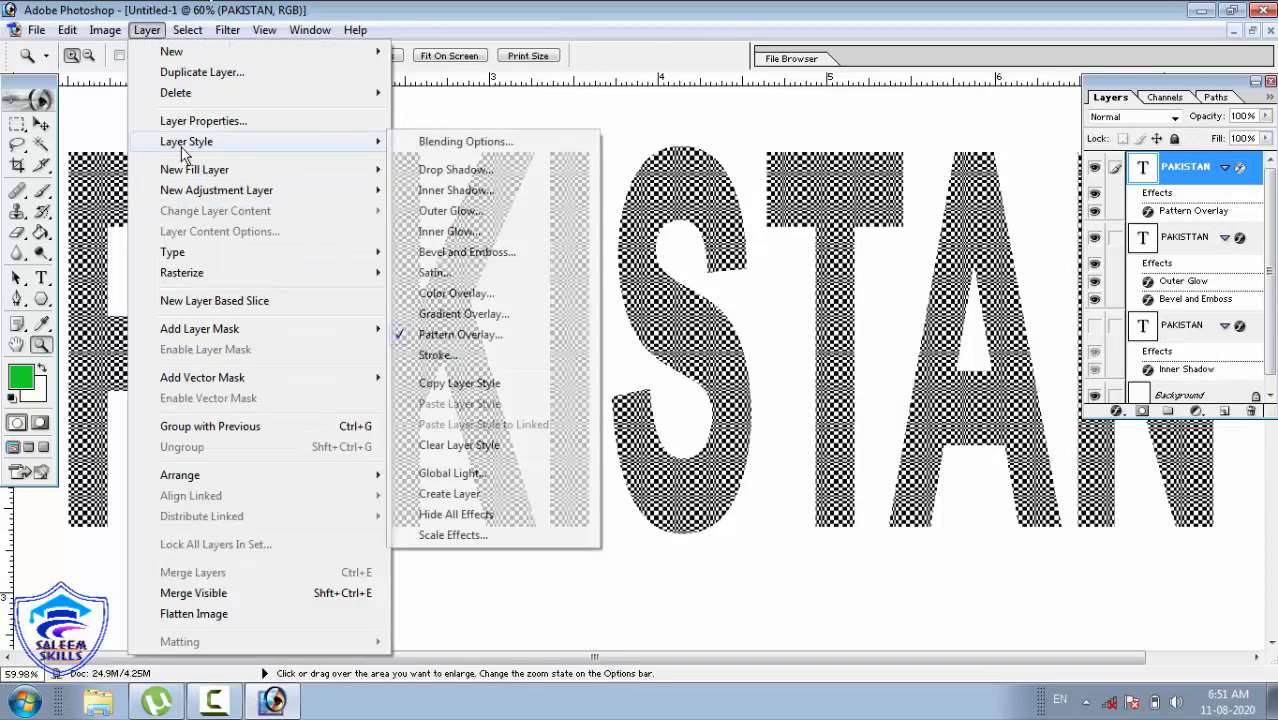
{"action": "left_click", "coordinate": [663, 508]}
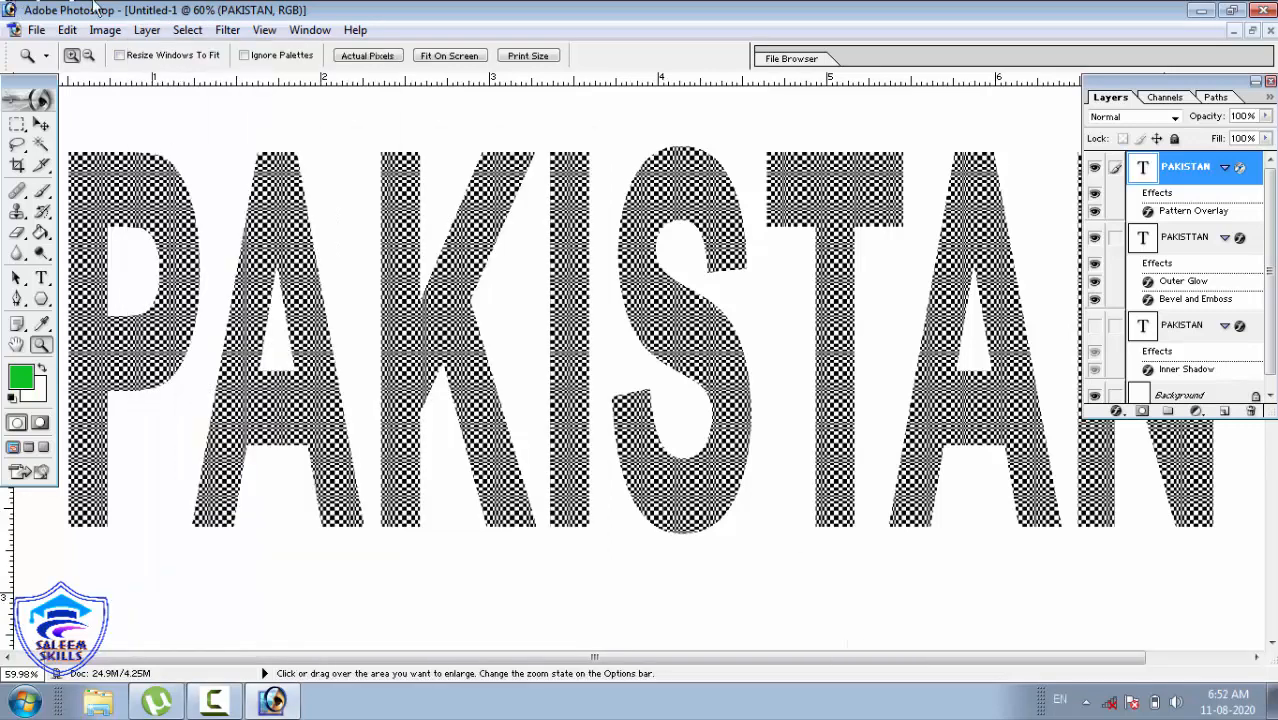
Step: Add a red outside Stroke to the patterned PAKISTAN text and set its size to 16 px
{"action": "left_click", "coordinate": [104, 30]}
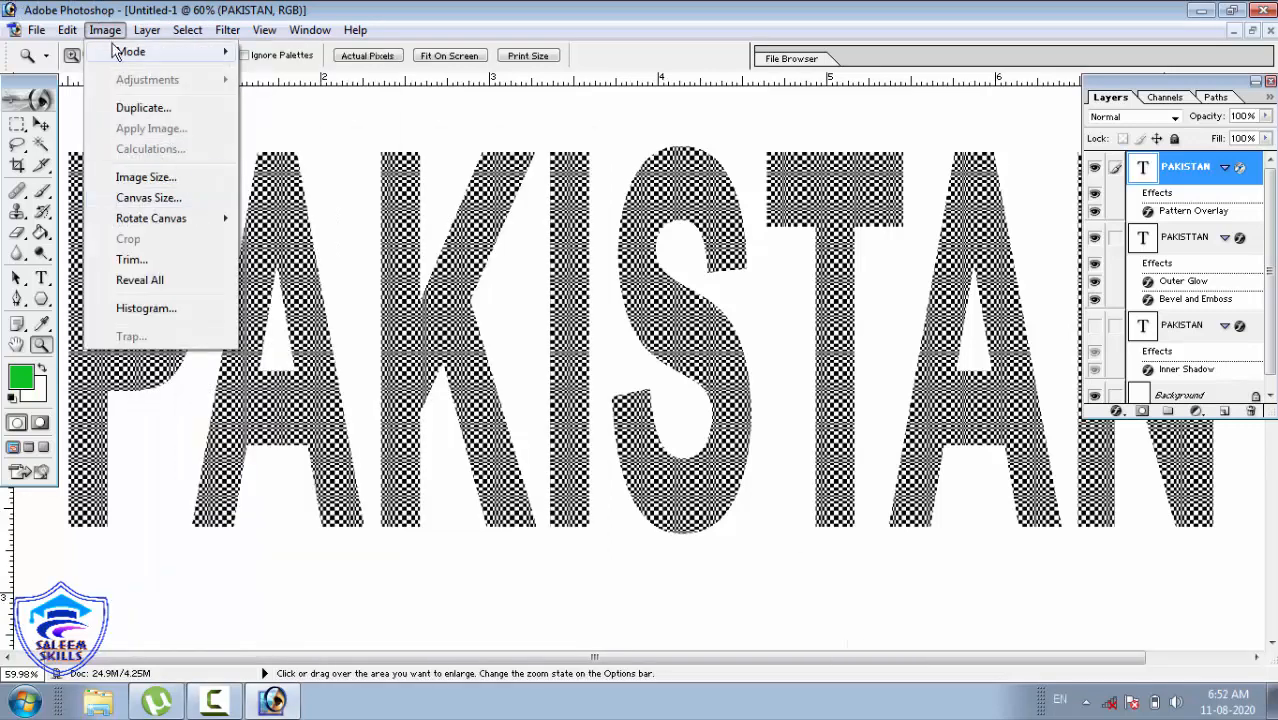
{"action": "mouse_move", "coordinate": [147, 30]}
{"action": "mouse_move", "coordinate": [186, 148]}
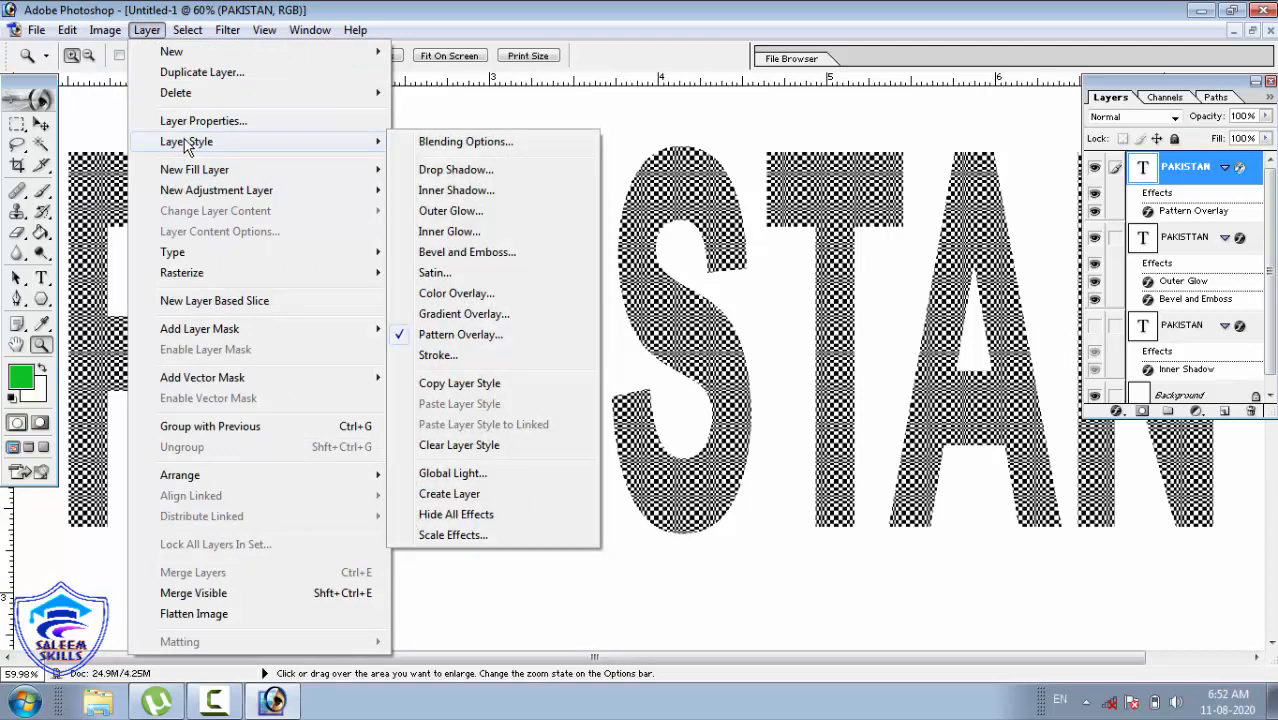
{"action": "left_click", "coordinate": [436, 355]}
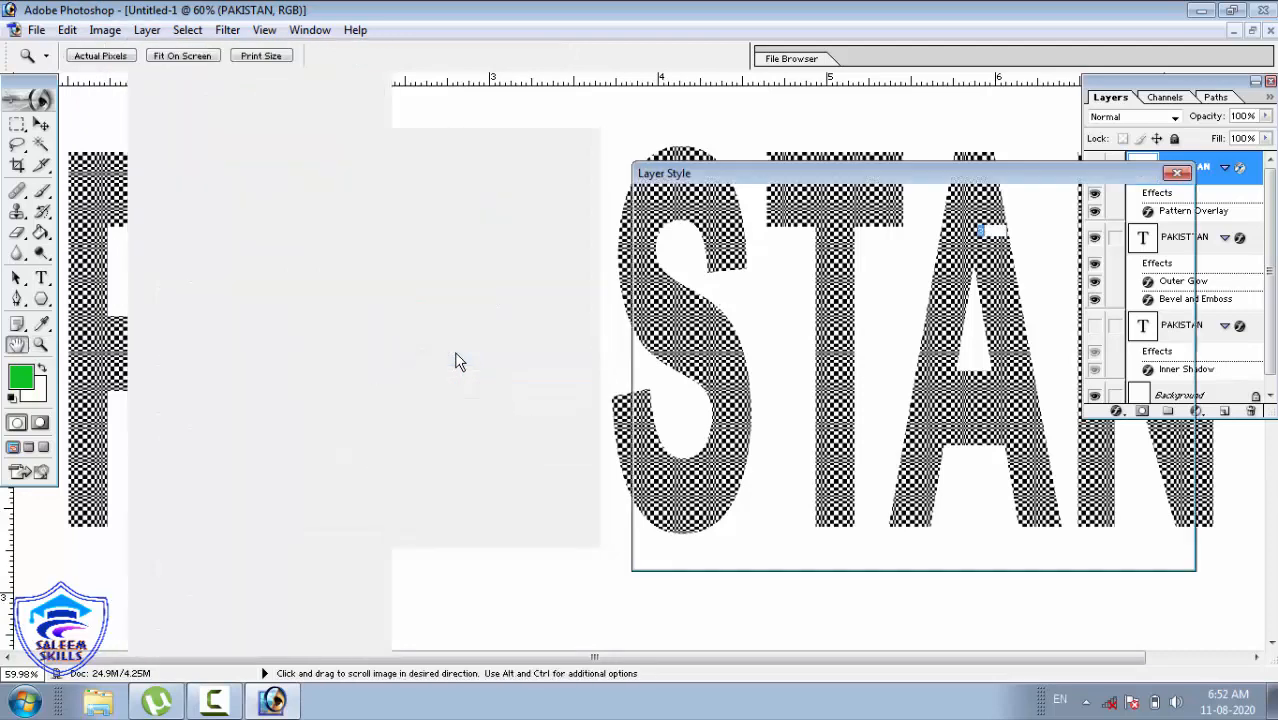
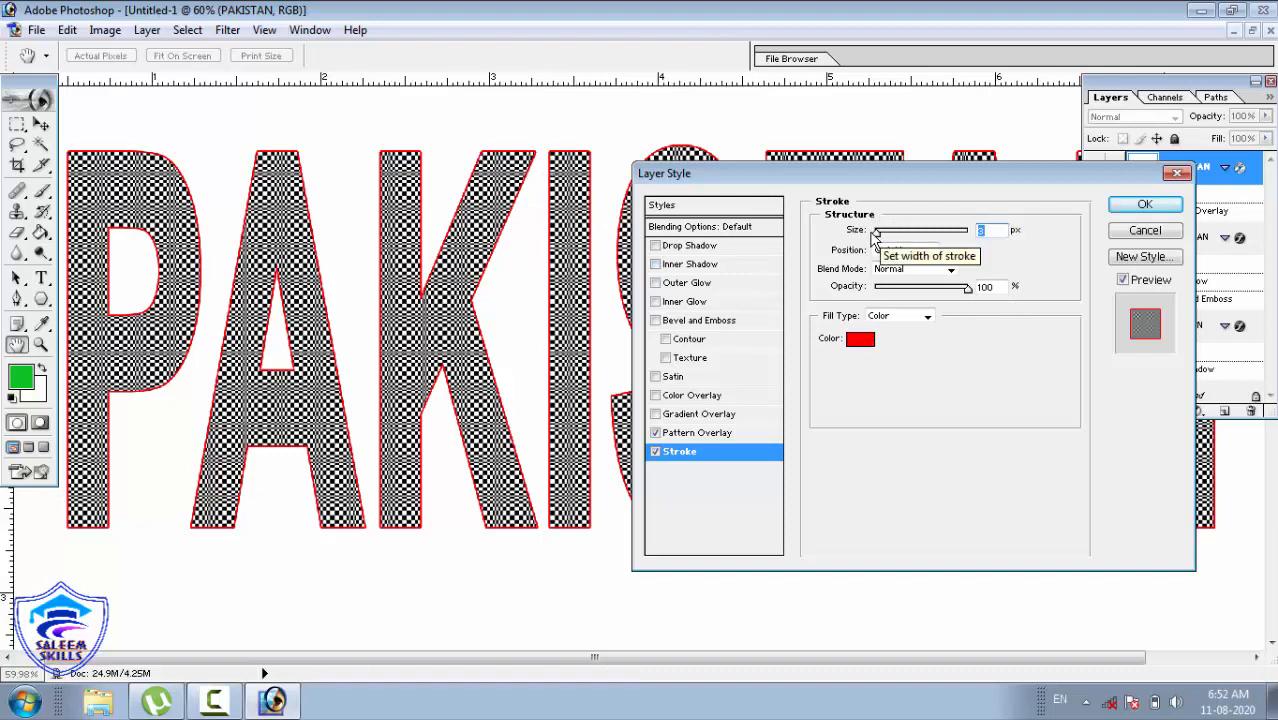
{"action": "left_click_drag", "start_coordinate": [882, 236], "coordinate": [884, 233]}
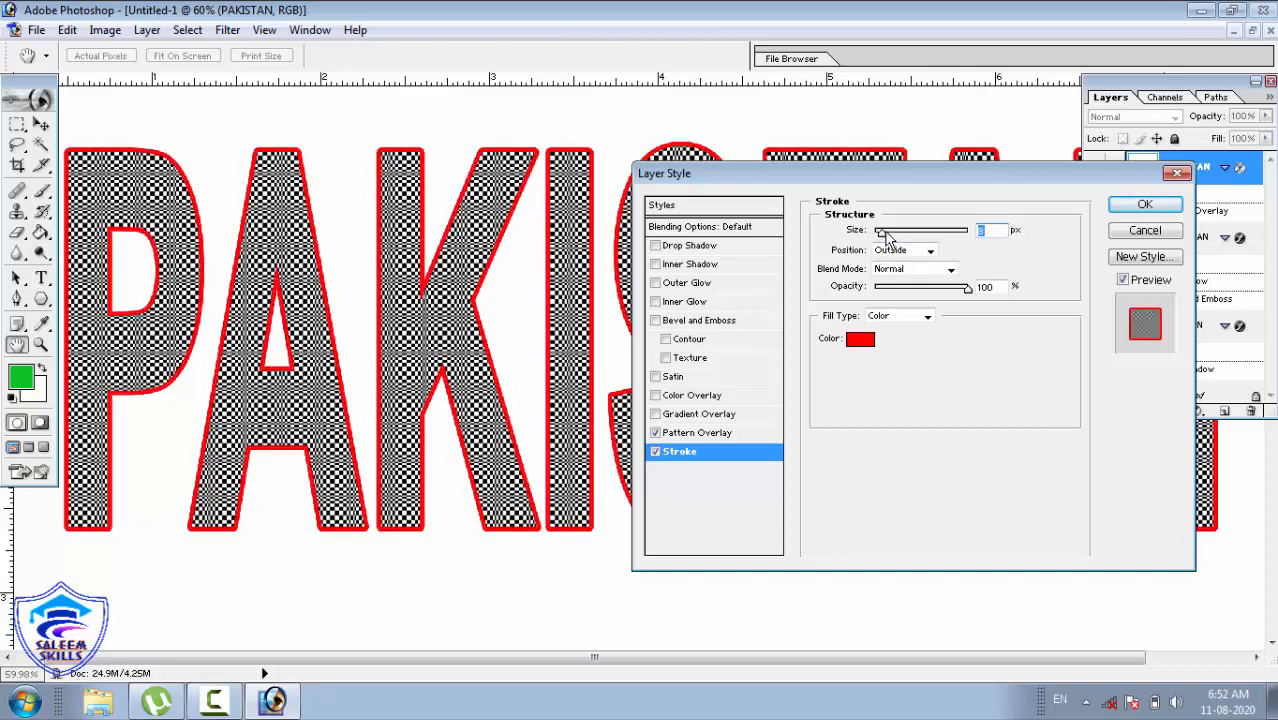
{"action": "left_click_drag", "start_coordinate": [887, 238], "coordinate": [889, 238]}
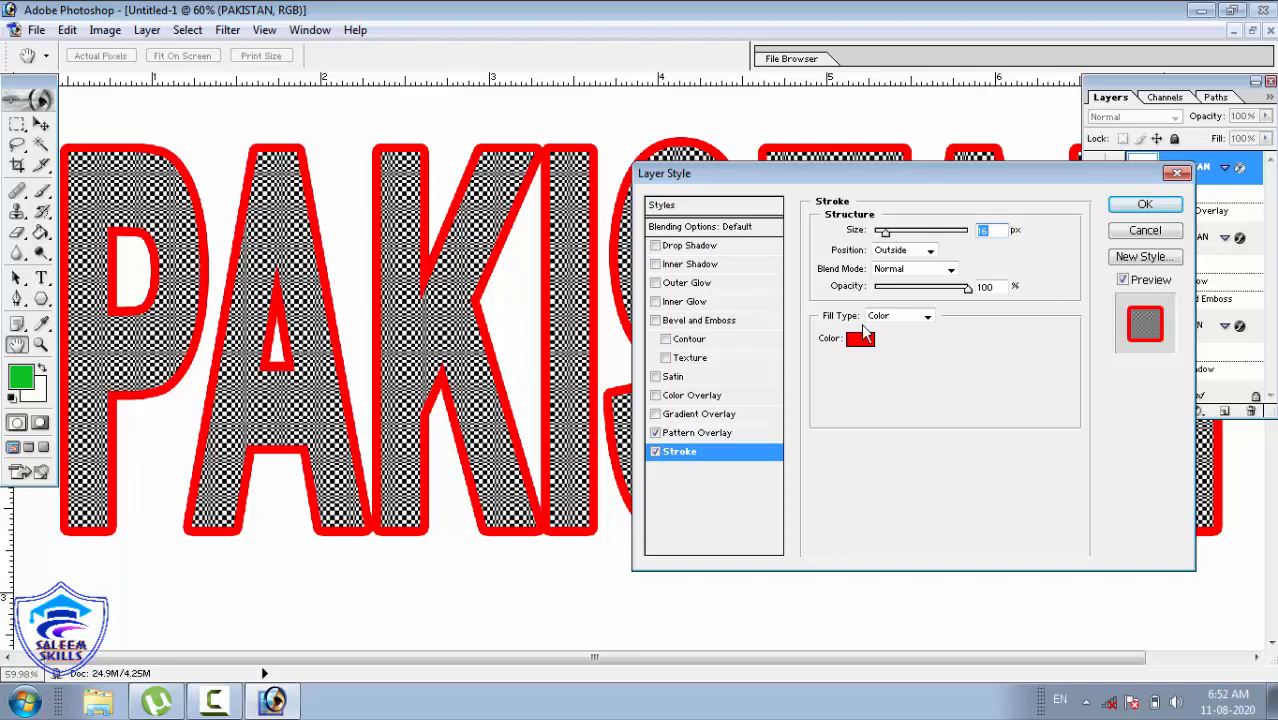
Step: Try green for the PAKISTAN text's stroke and change the stroke colour to blue 004EFF
{"action": "left_click", "coordinate": [860, 338]}
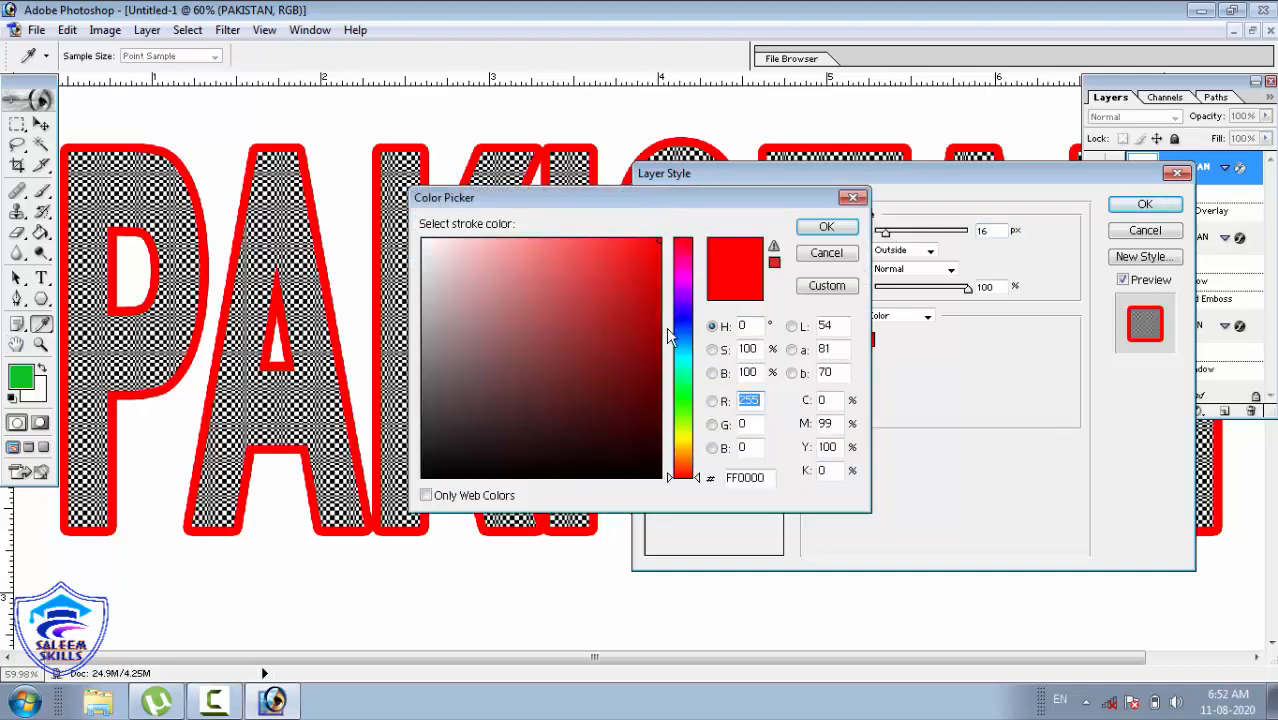
{"action": "left_click", "coordinate": [685, 385]}
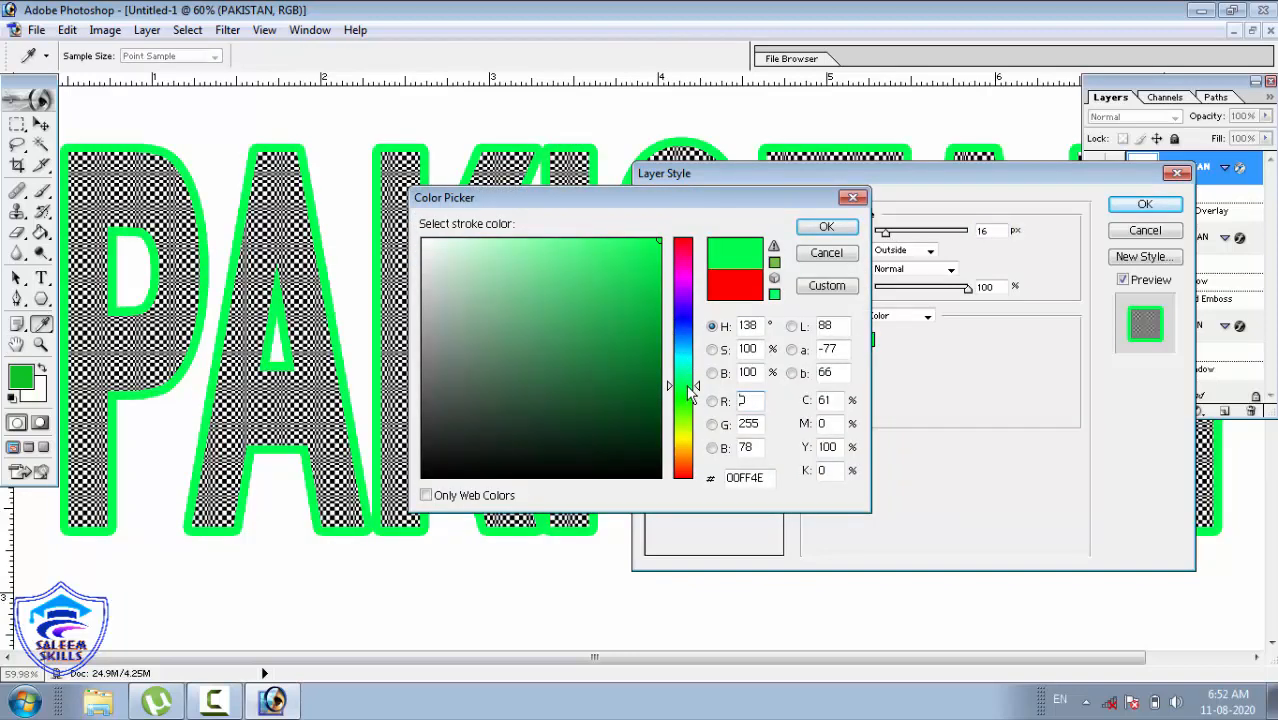
{"action": "left_click", "coordinate": [682, 331]}
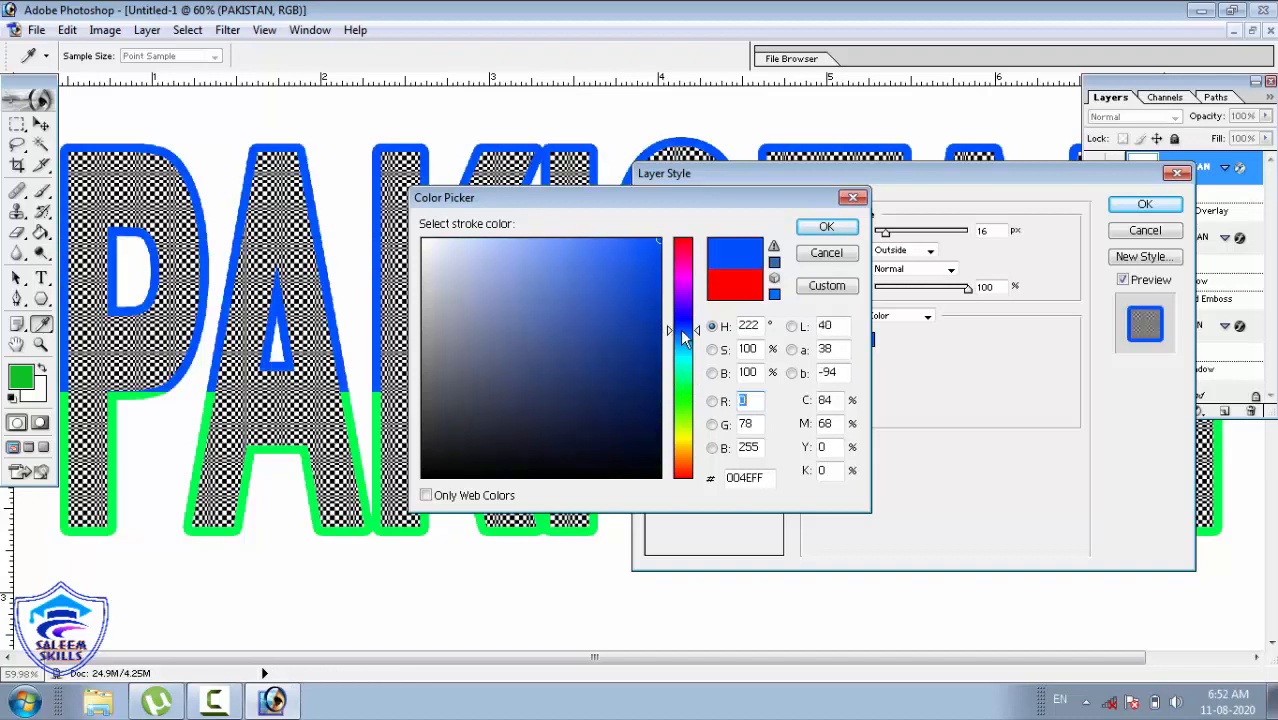
{"action": "left_click", "coordinate": [826, 227]}
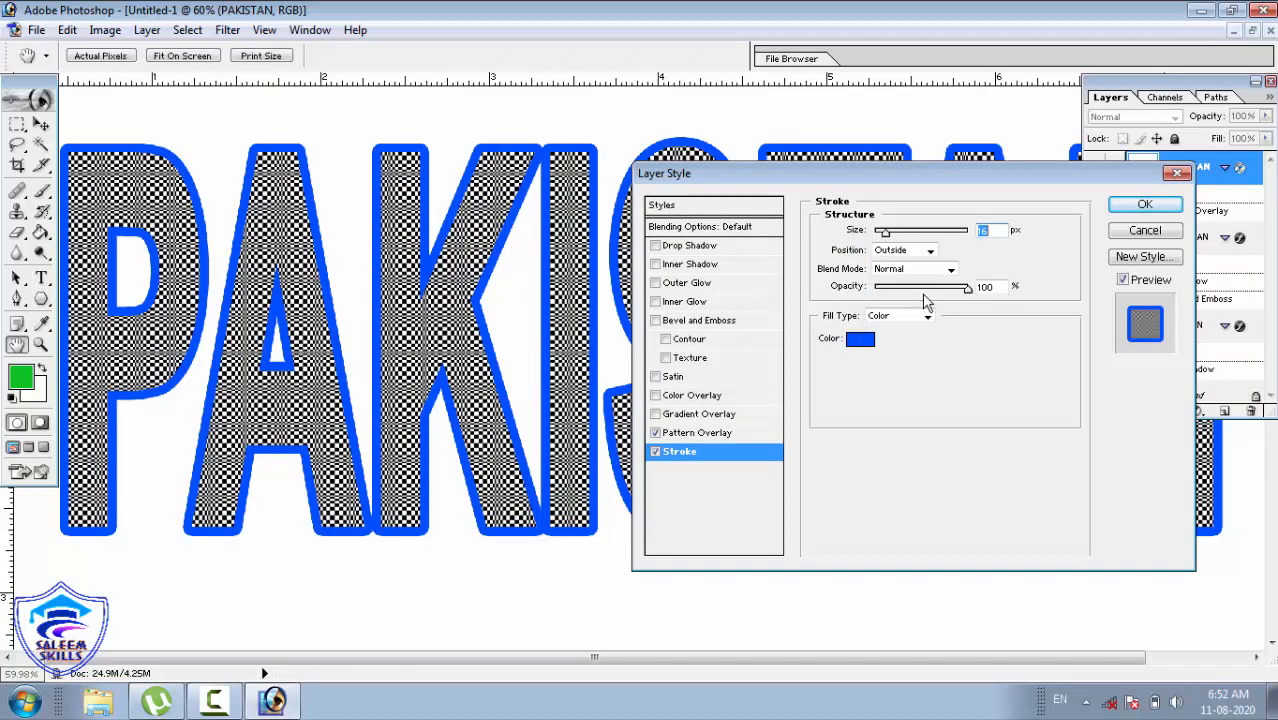
Step: Try the Inside and Center stroke positions on the PAKISTAN text, return to Outside, and discard the Stroke effect
{"action": "left_click", "coordinate": [947, 270]}
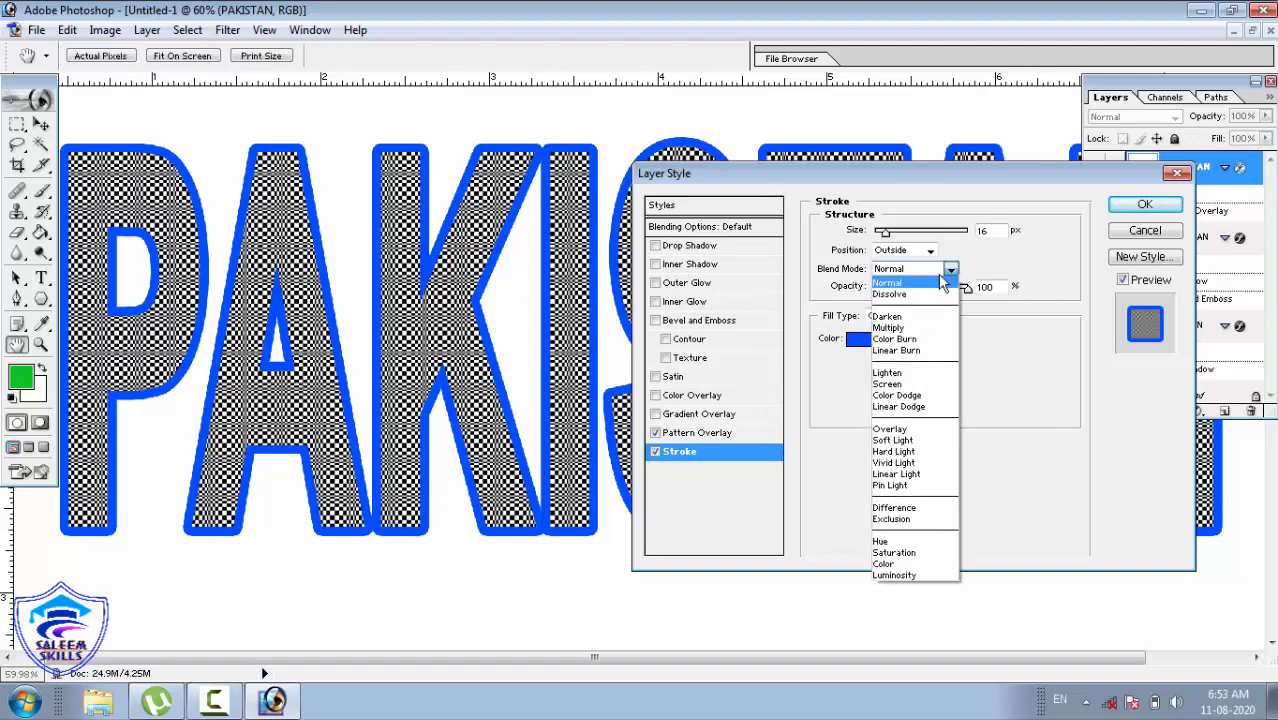
{"action": "left_click", "coordinate": [936, 268]}
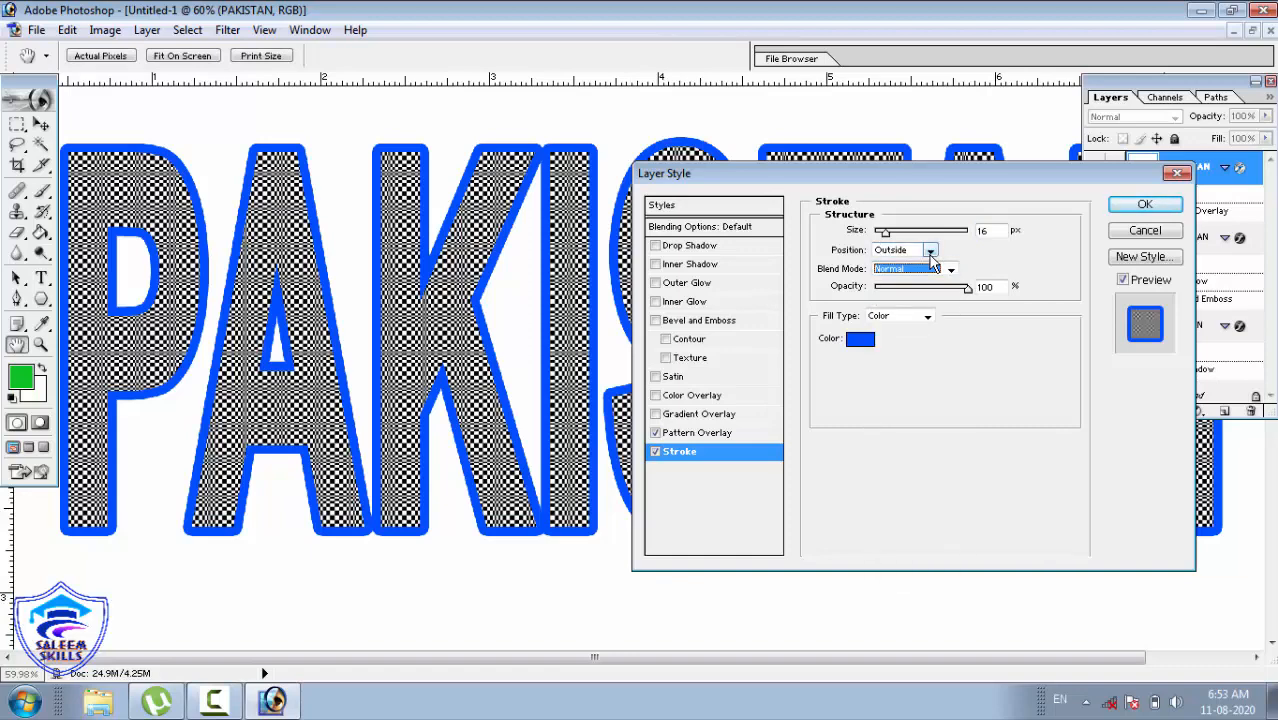
{"action": "left_click", "coordinate": [930, 252]}
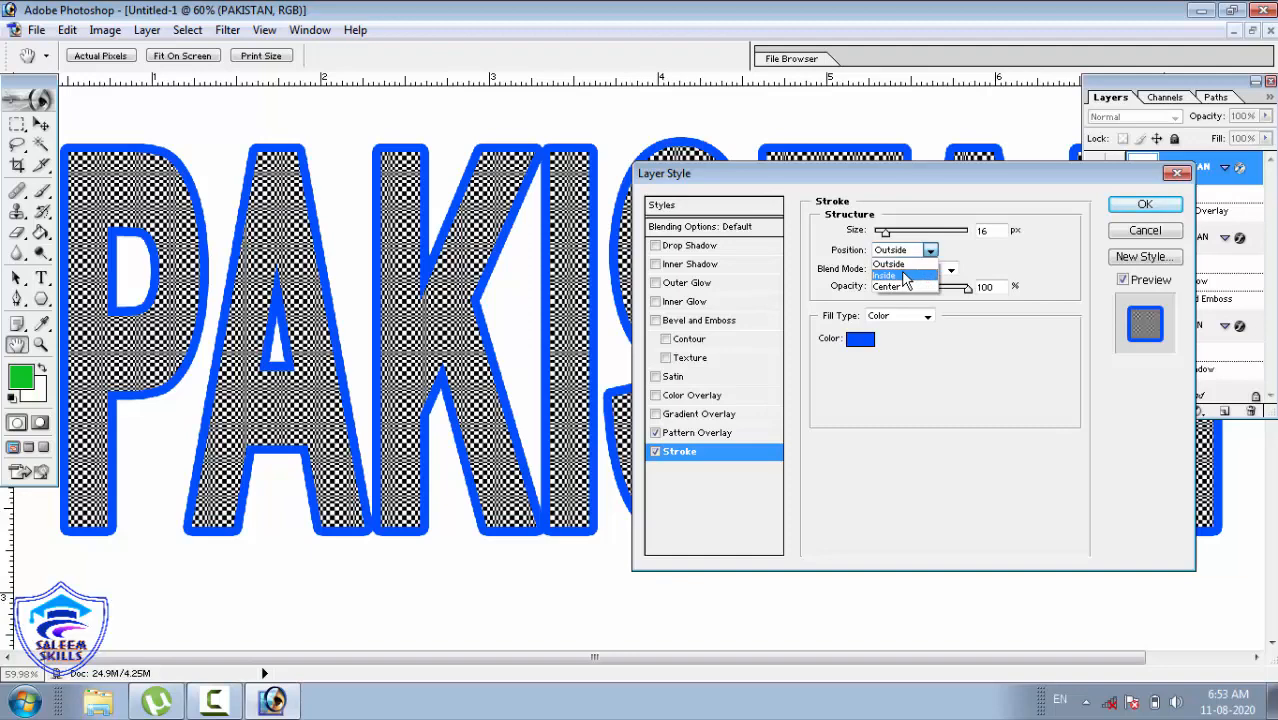
{"action": "left_click", "coordinate": [905, 277]}
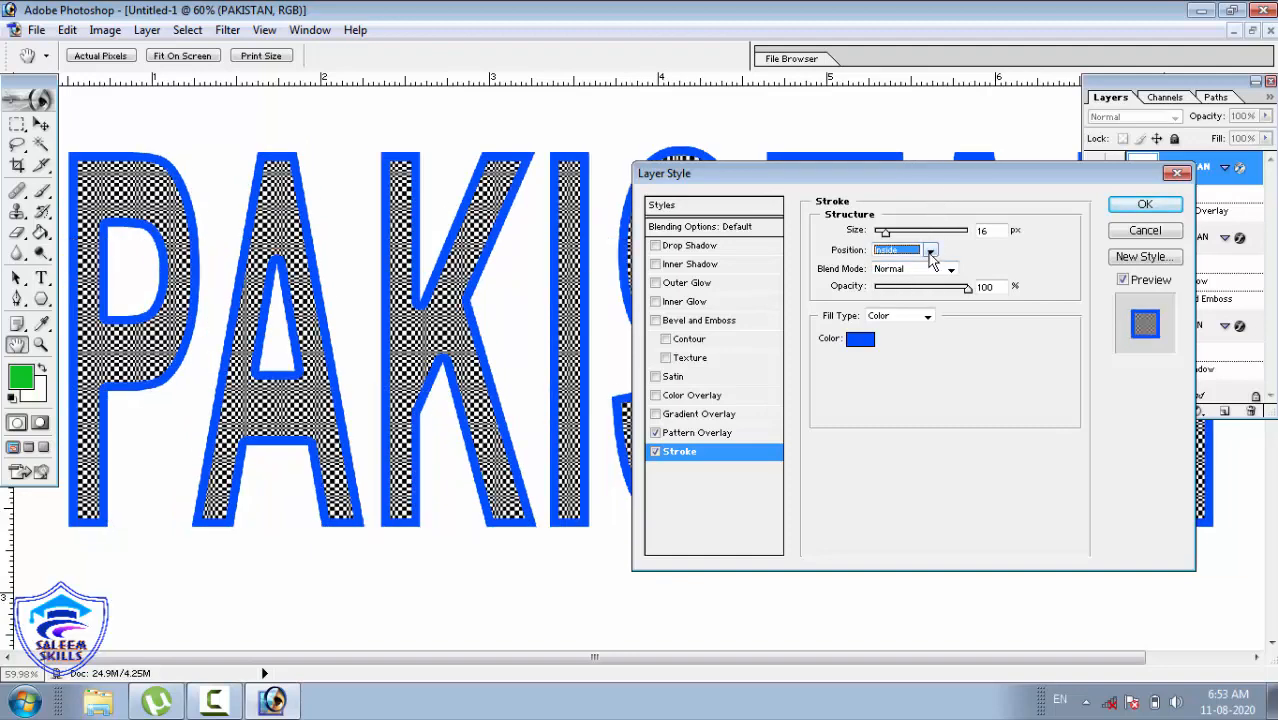
{"action": "left_click", "coordinate": [930, 251]}
{"action": "left_click", "coordinate": [906, 287]}
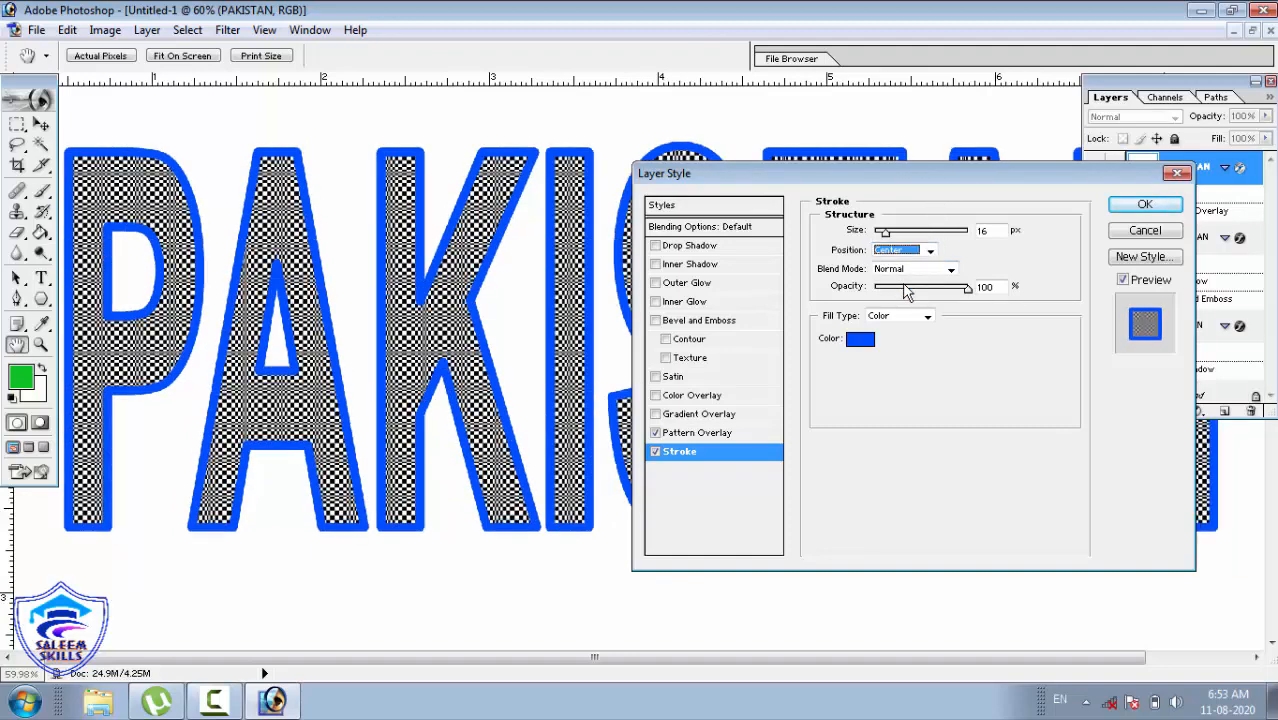
{"action": "left_click", "coordinate": [899, 250]}
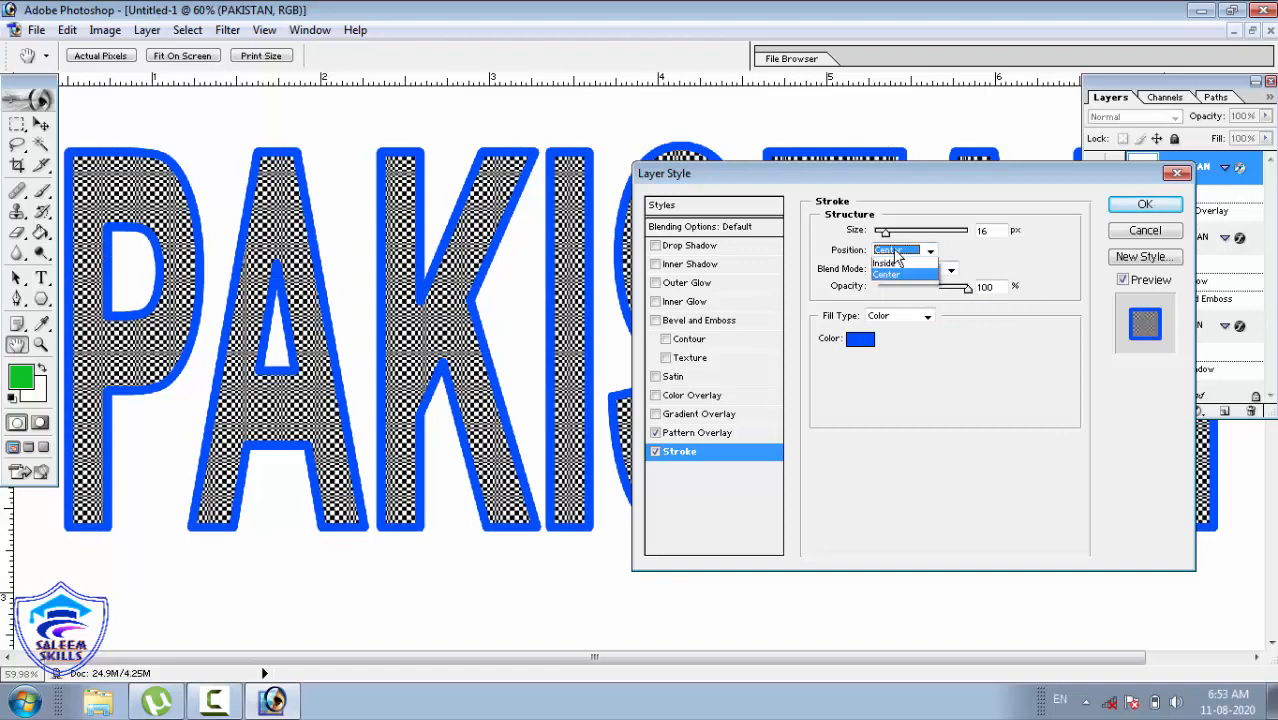
{"action": "left_click", "coordinate": [885, 263]}
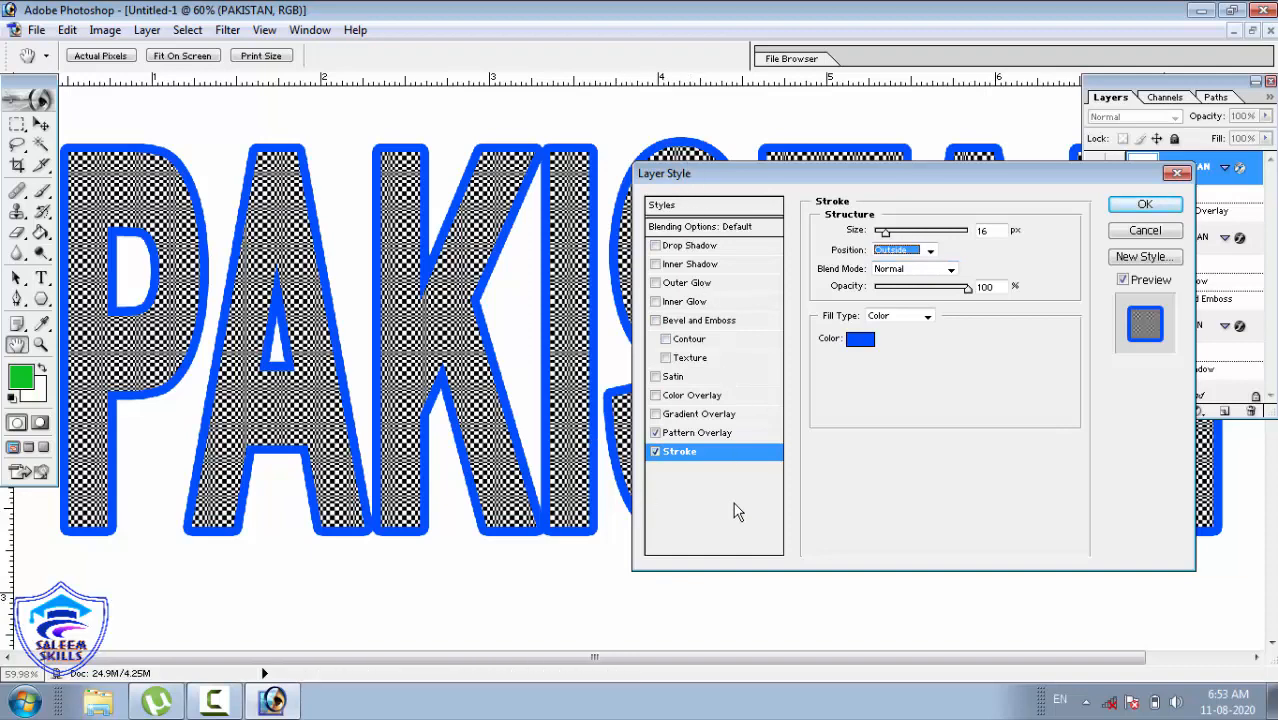
{"action": "left_click", "coordinate": [1145, 231]}
{"action": "key", "text": "z"}
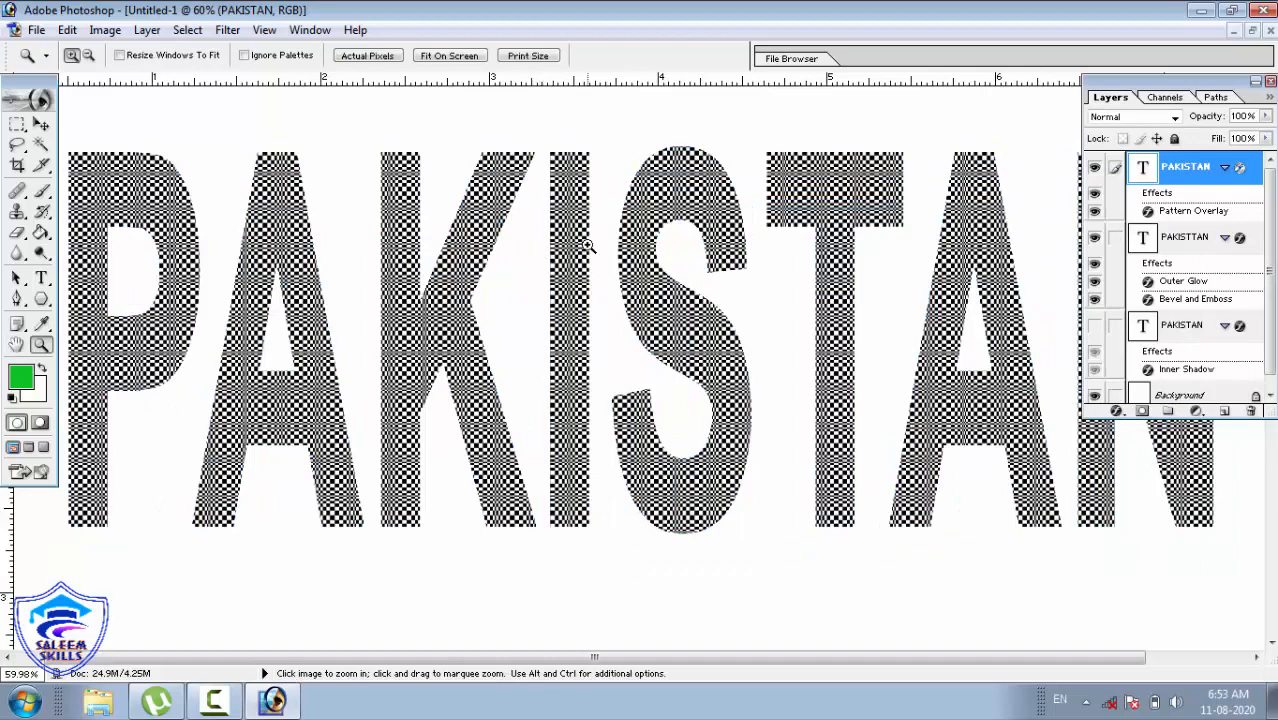
{"action": "left_click", "coordinate": [147, 30]}
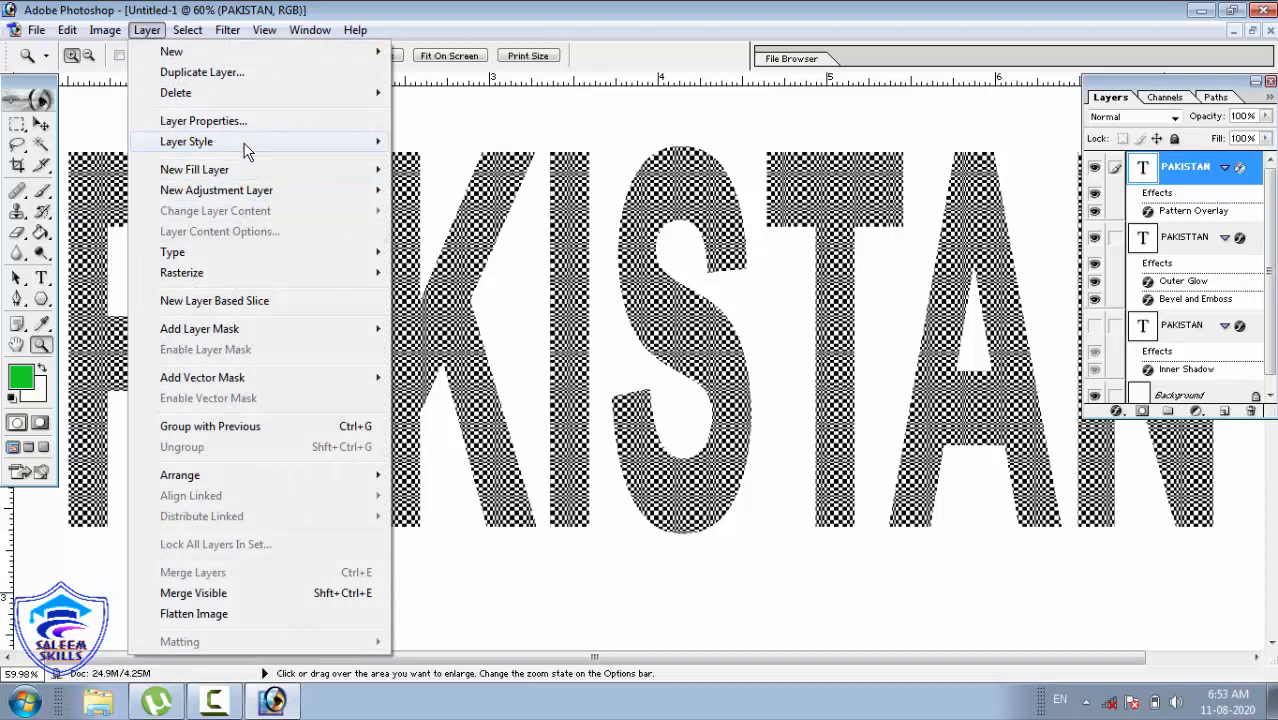
{"action": "mouse_move", "coordinate": [242, 143]}
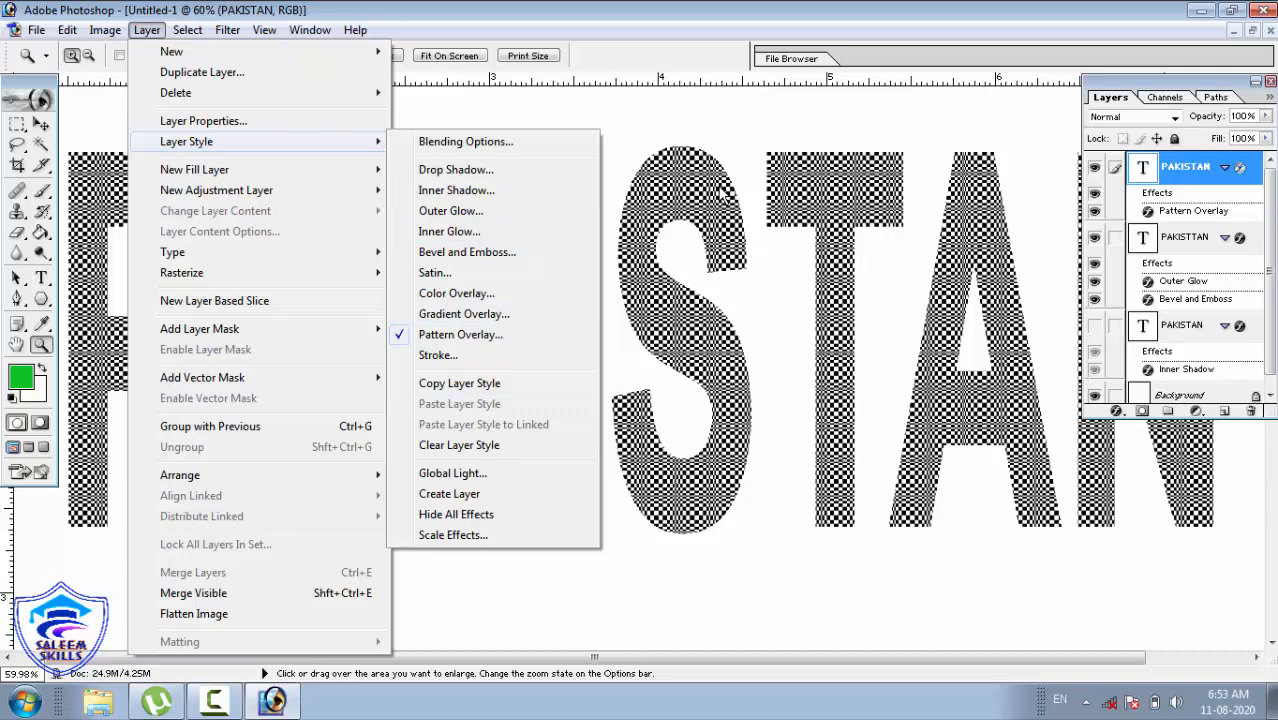
{"action": "left_click", "coordinate": [740, 216]}
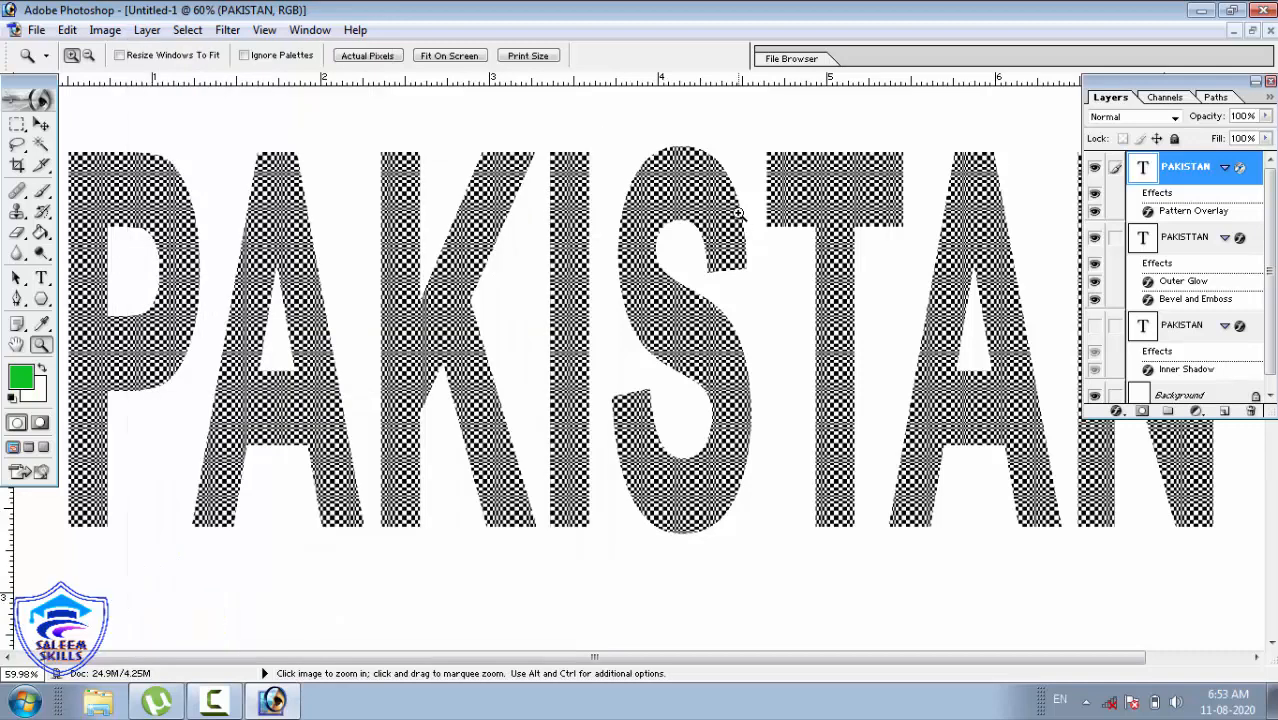